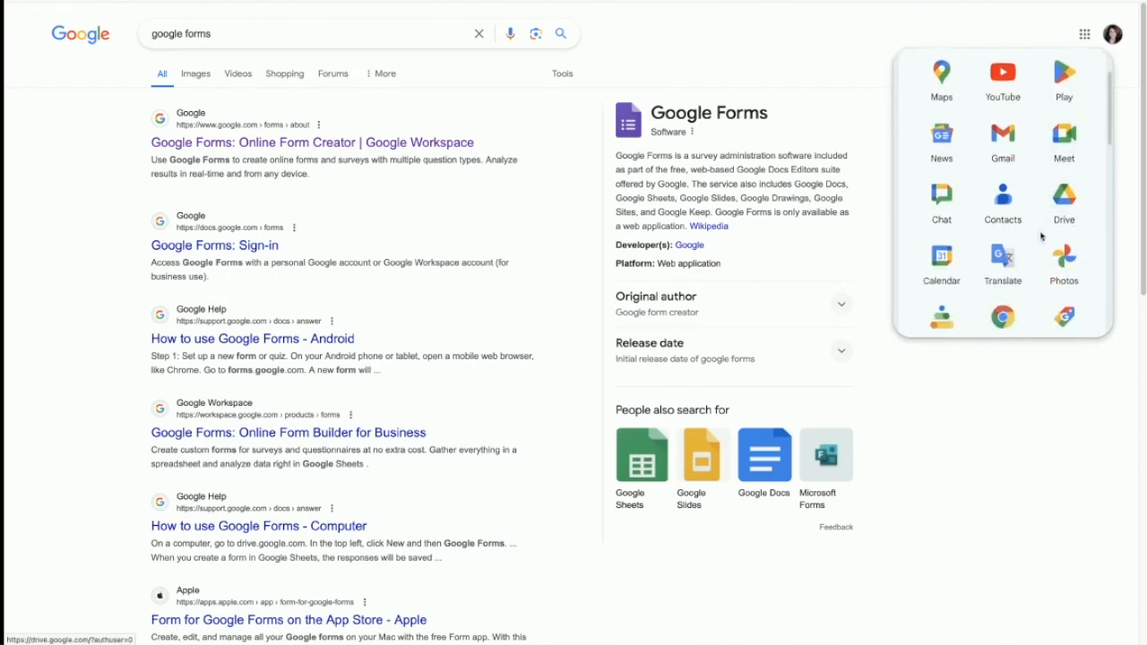
scroll(1030, 260, down, 5)
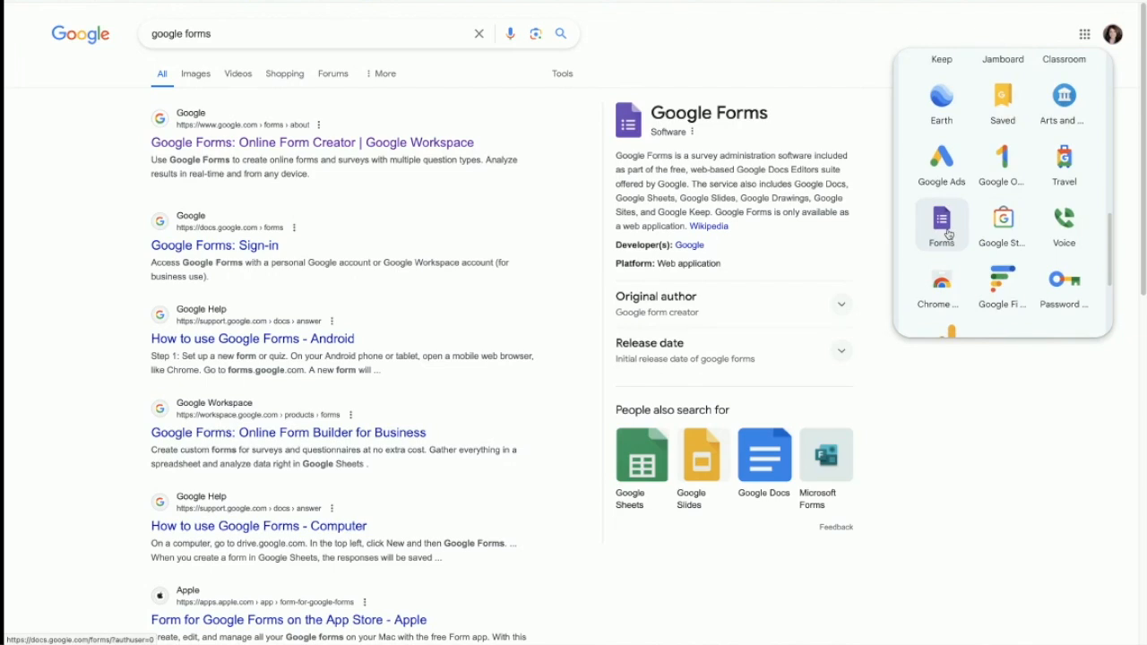
Step: Leave the 'google forms' search results and open Google Drive from the apps launcher
scroll(958, 240, up, 6)
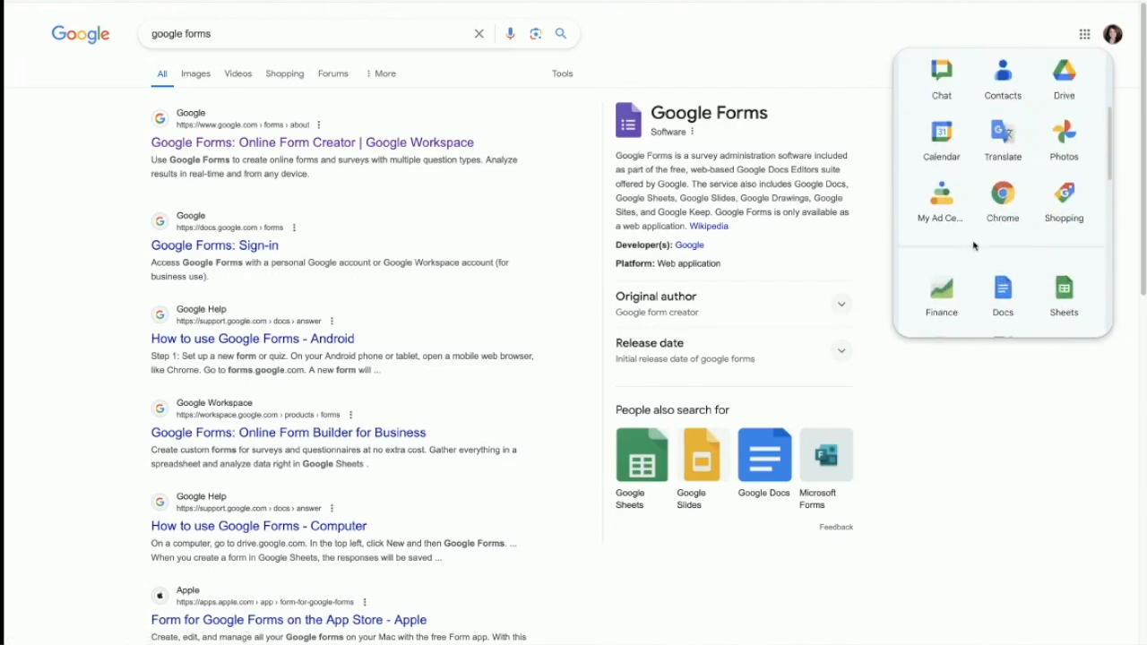
scroll(974, 246, up, 2)
click(1064, 179)
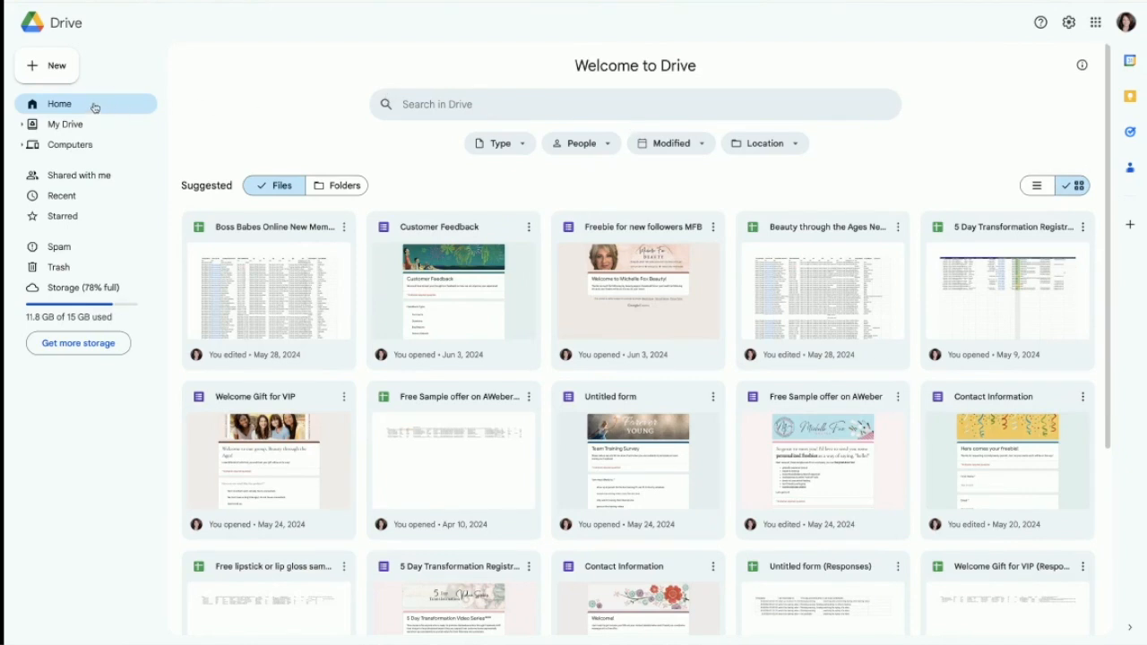
Step: From Drive's New menu, create a Google Form from a template
click(56, 66)
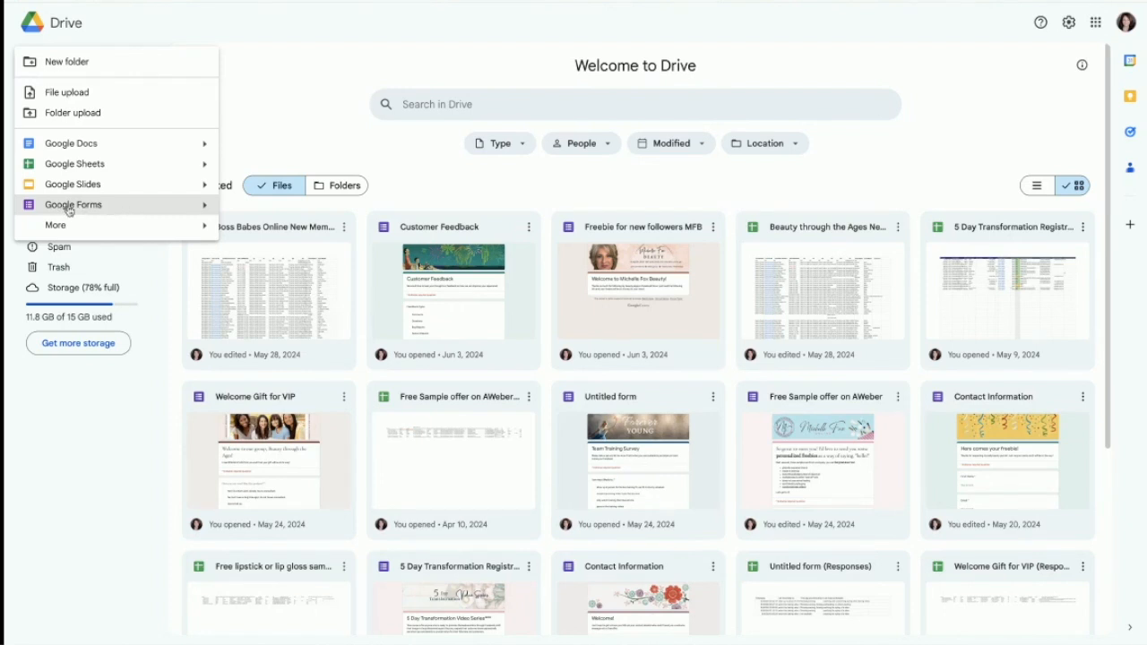
click(204, 207)
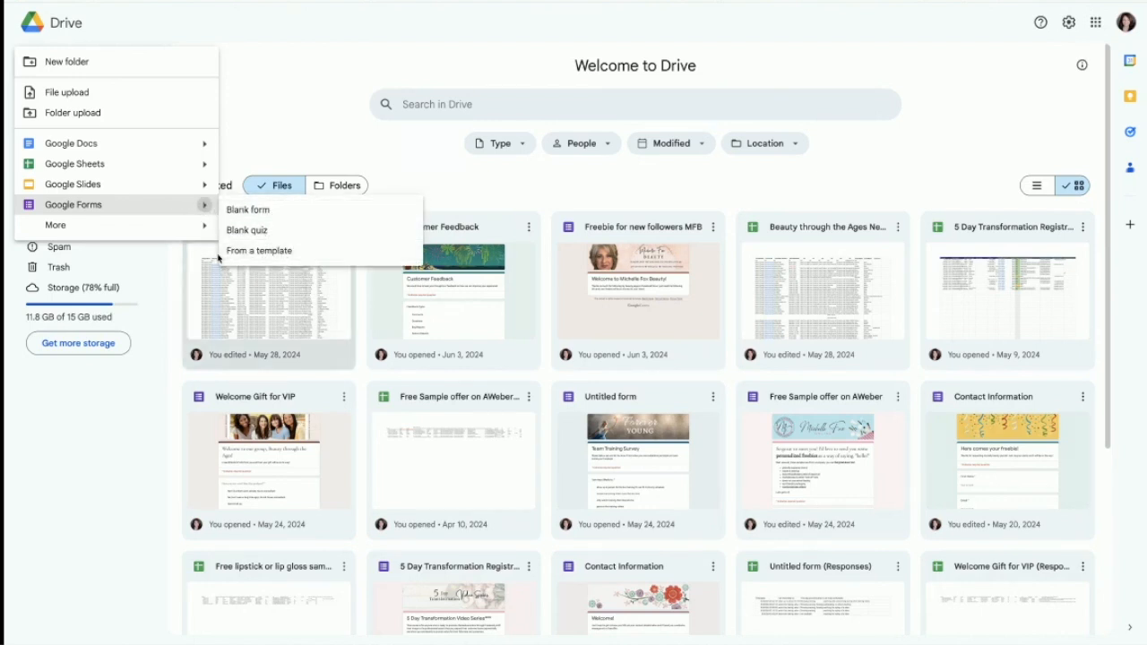
click(270, 259)
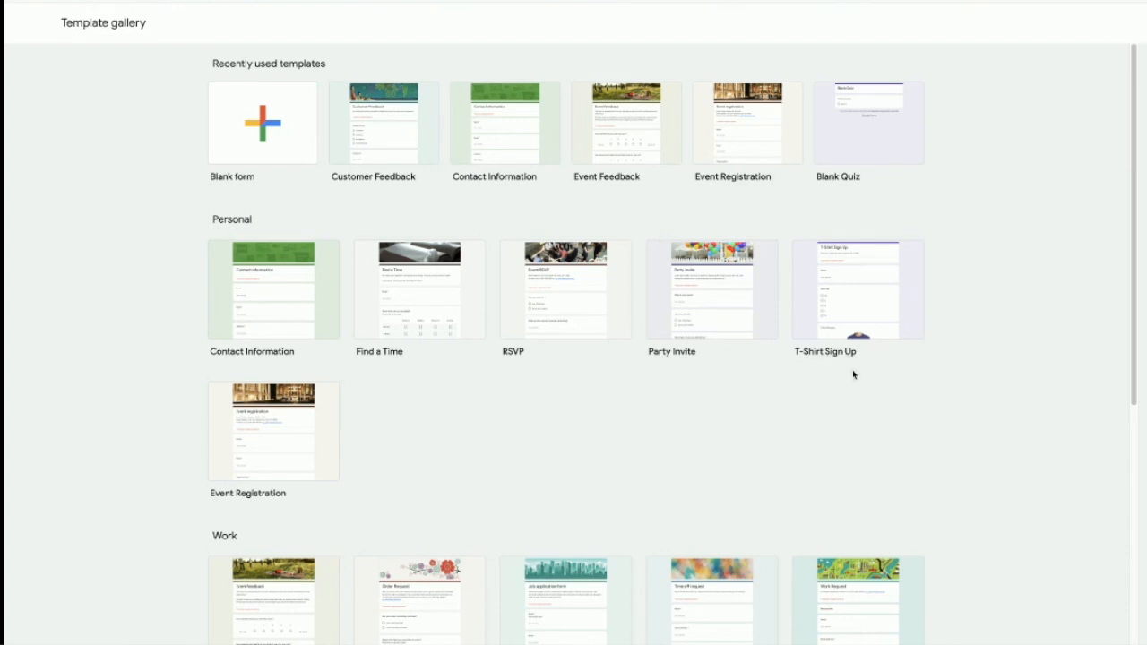
Step: Scroll through the template gallery's Personal, Work and Education templates
scroll(856, 370, down, 1)
scroll(855, 370, down, 2)
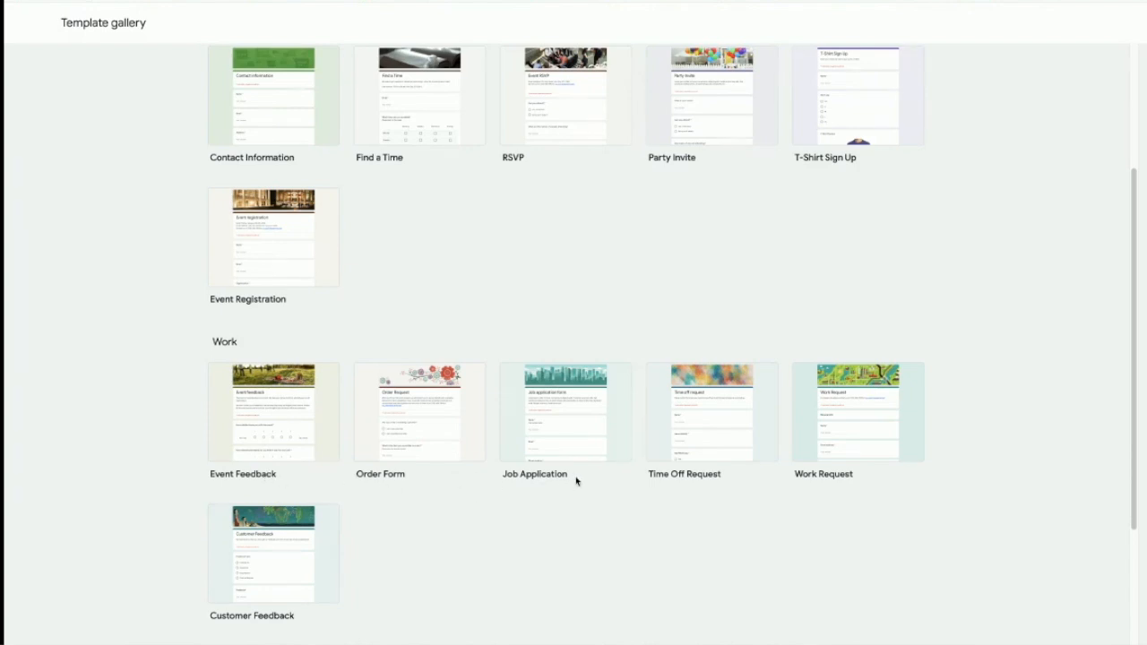
scroll(829, 496, down, 1)
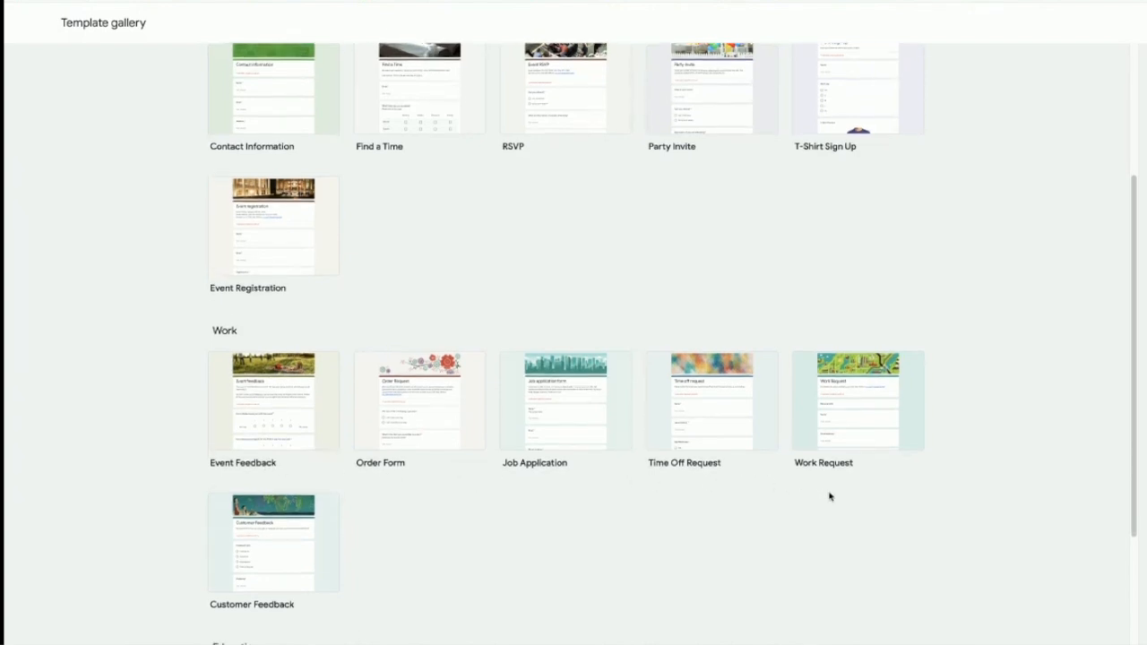
scroll(829, 496, down, 2)
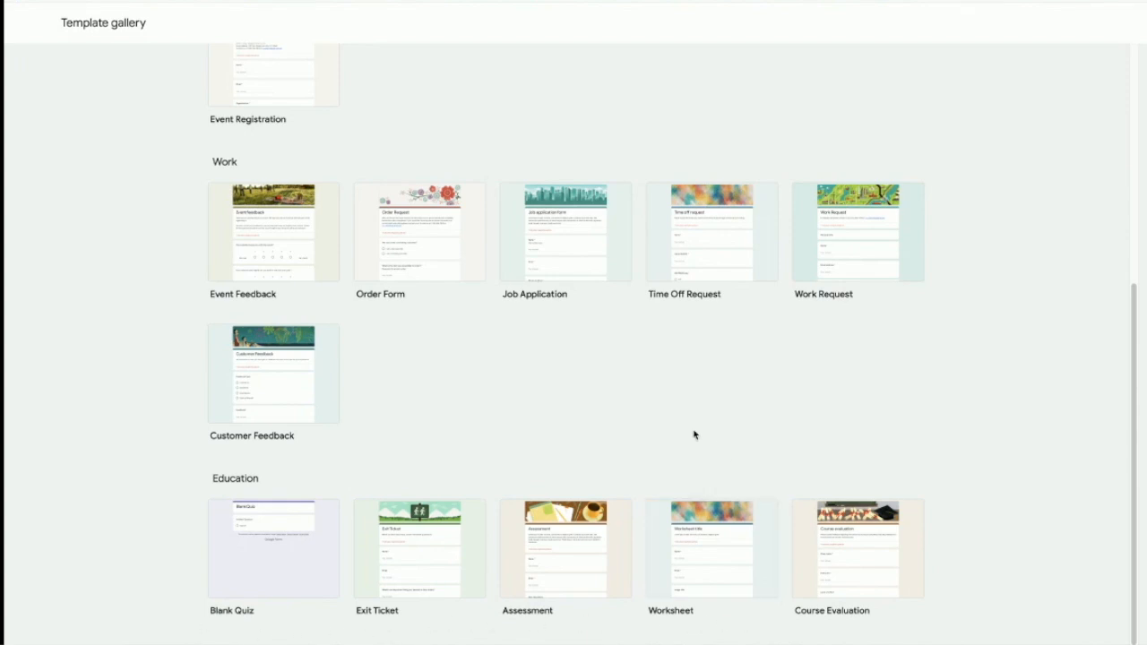
scroll(681, 437, up, 5)
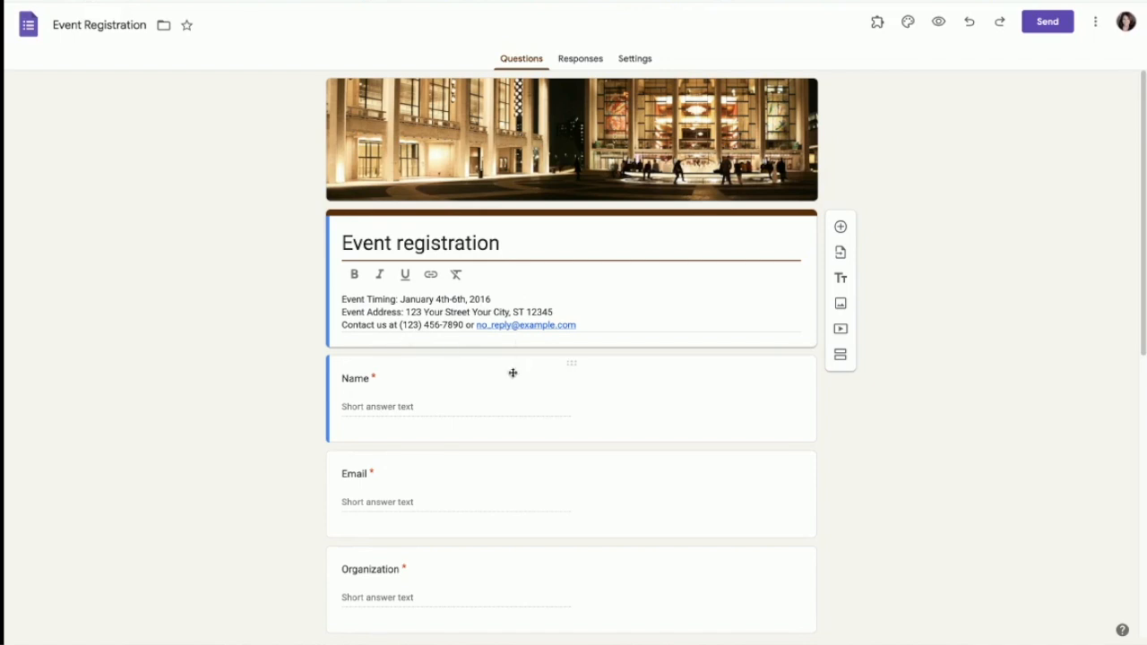
Step: Browse the Event Registration sample, then start a blank 'Untitled form' from Forms home
scroll(499, 396, down, 1)
scroll(479, 516, down, 5)
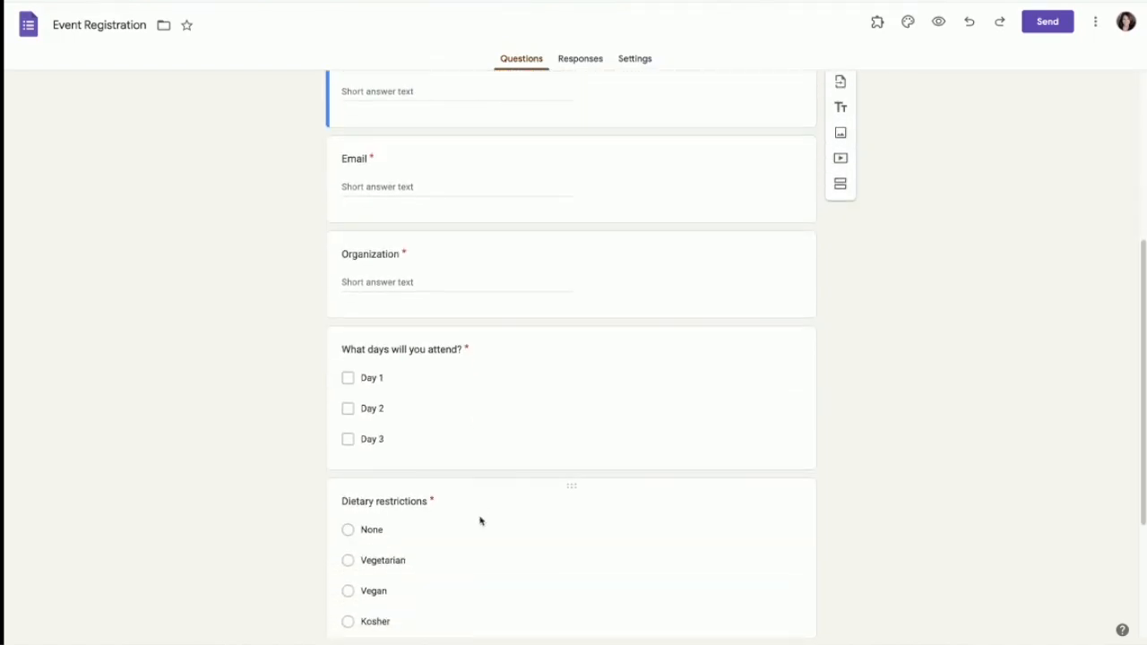
scroll(481, 516, down, 1)
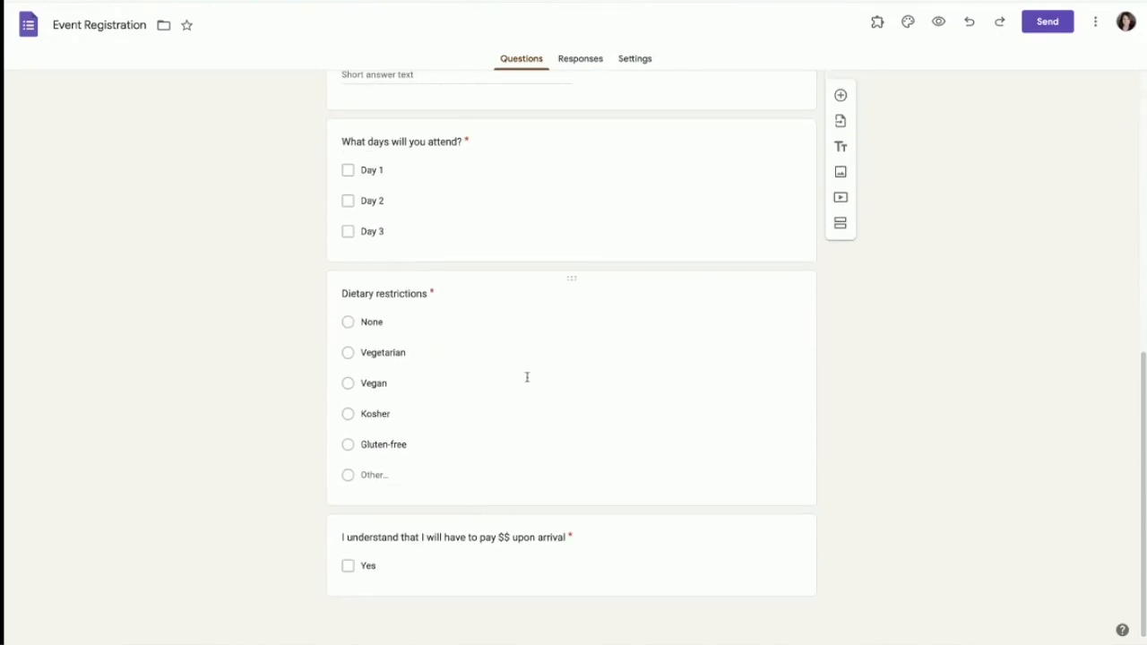
scroll(511, 345, up, 6)
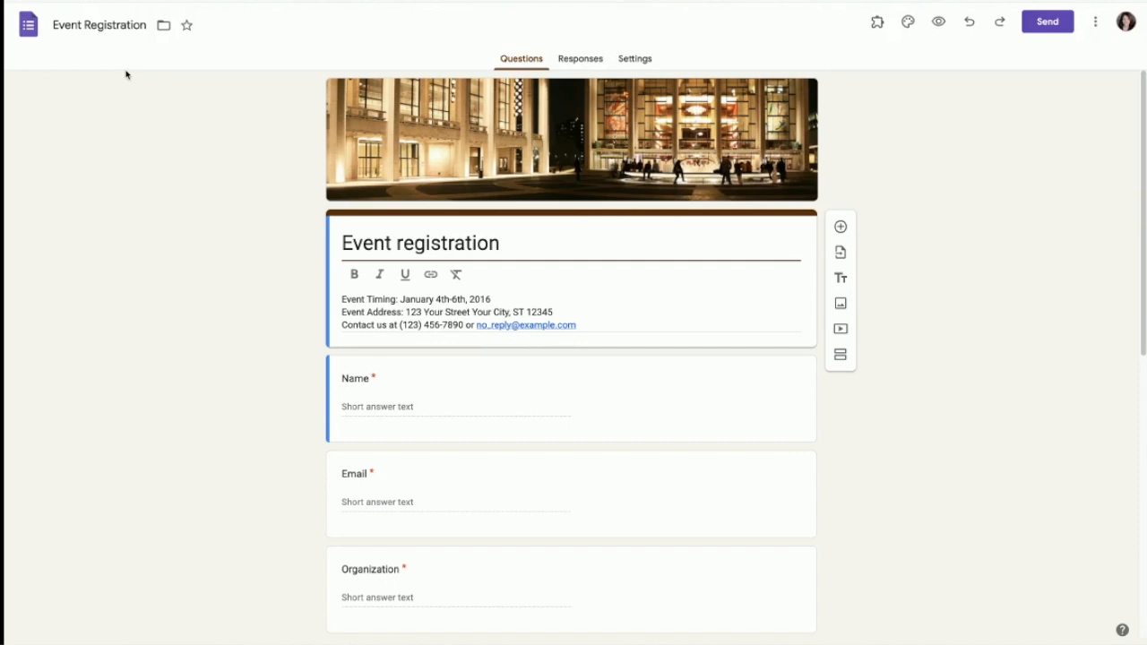
click(28, 28)
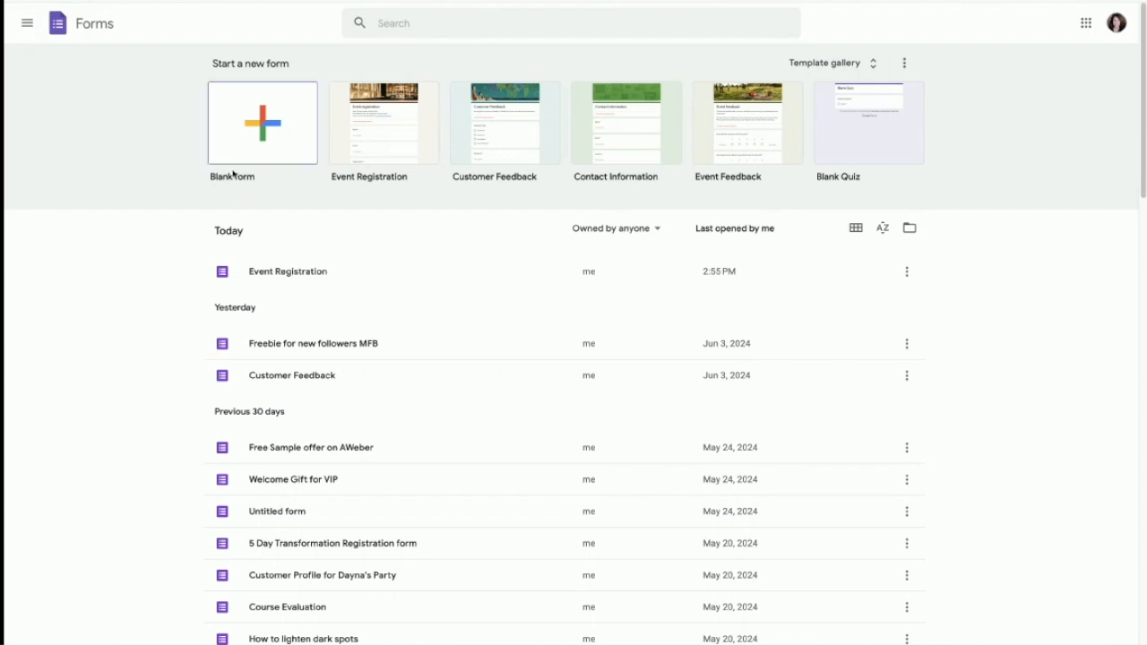
click(256, 130)
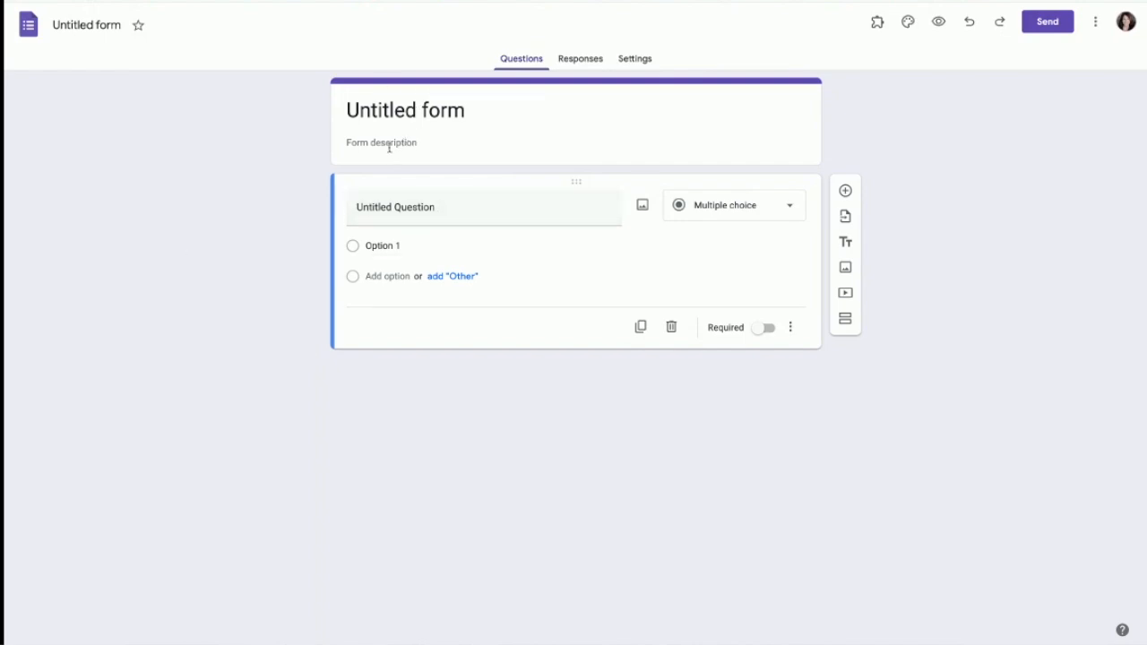
Step: Title the form 'Welcome!' and add the beauty-community thank-you description ending 'Here we go'
drag(473, 106, 331, 106)
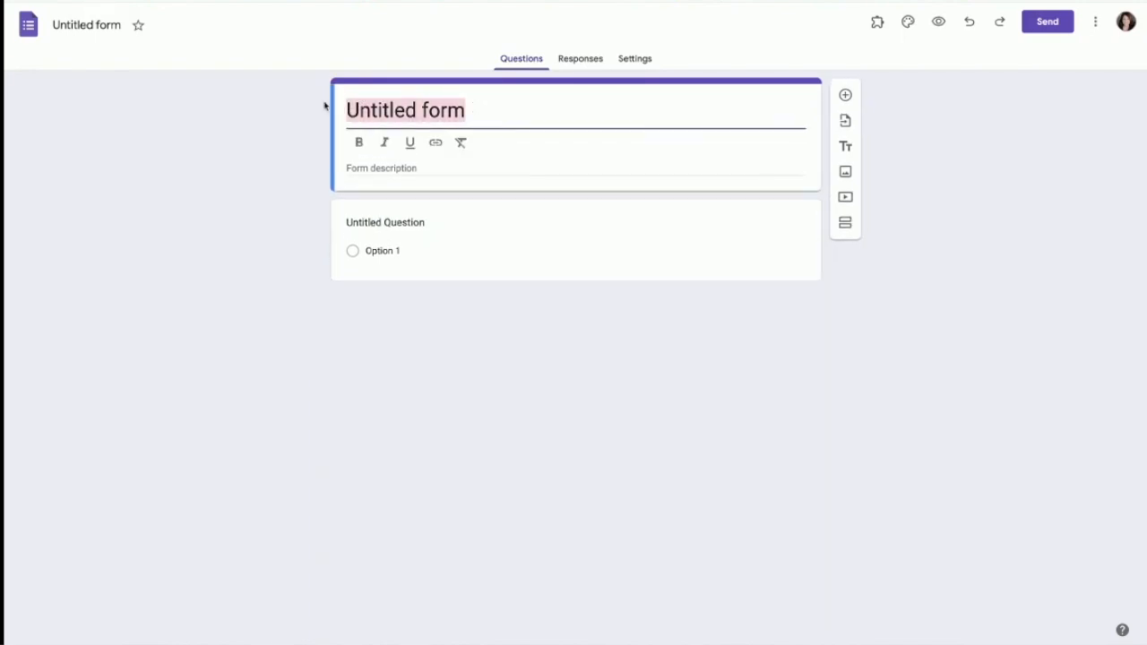
text(Welcome!)
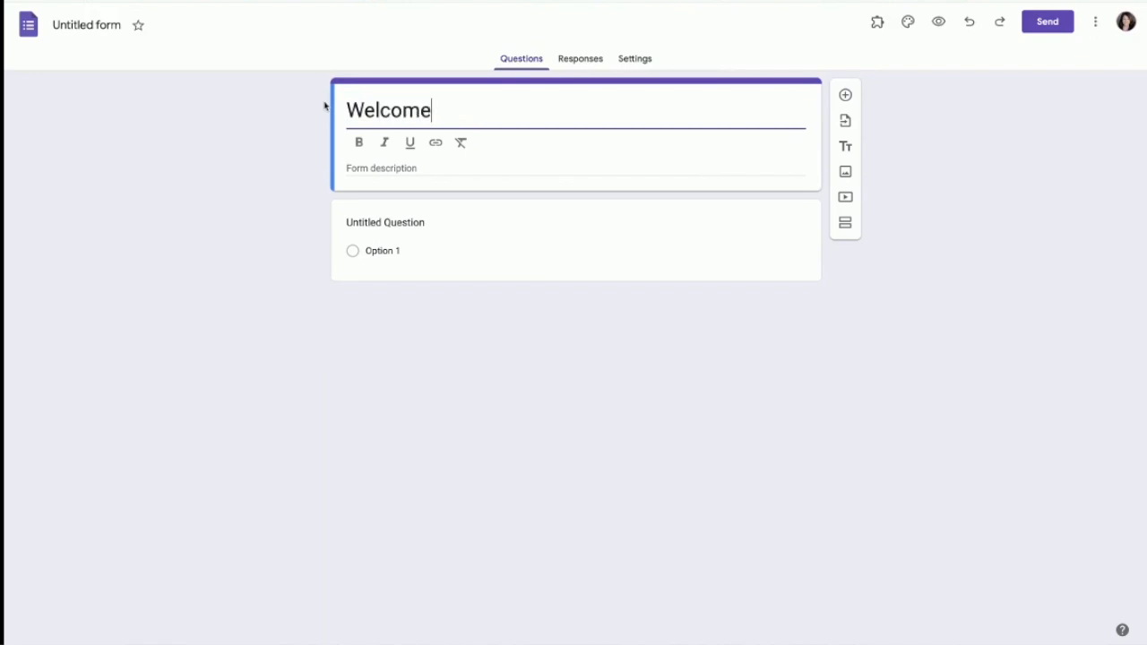
click(427, 169)
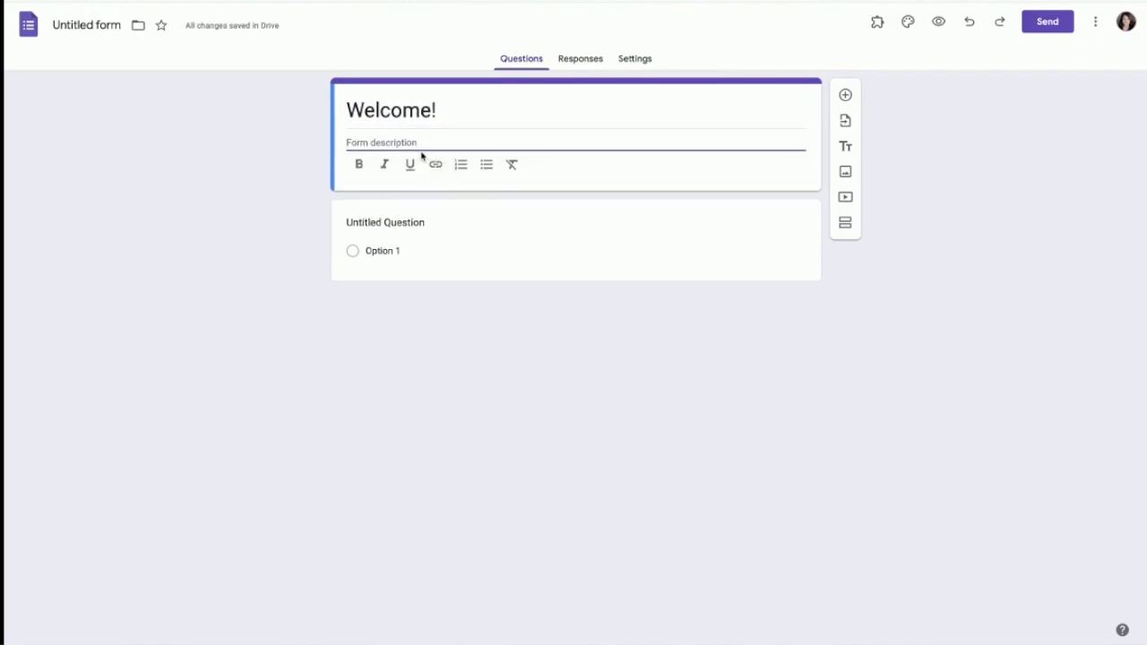
text(thanks)
key(BackSpace)
key(BackSpace)
key(BackSpace)
key(BackSpace)
key(BackSpace)
key(BackSpace)
text(Thanks for)
text( your interest on )
text(n our)
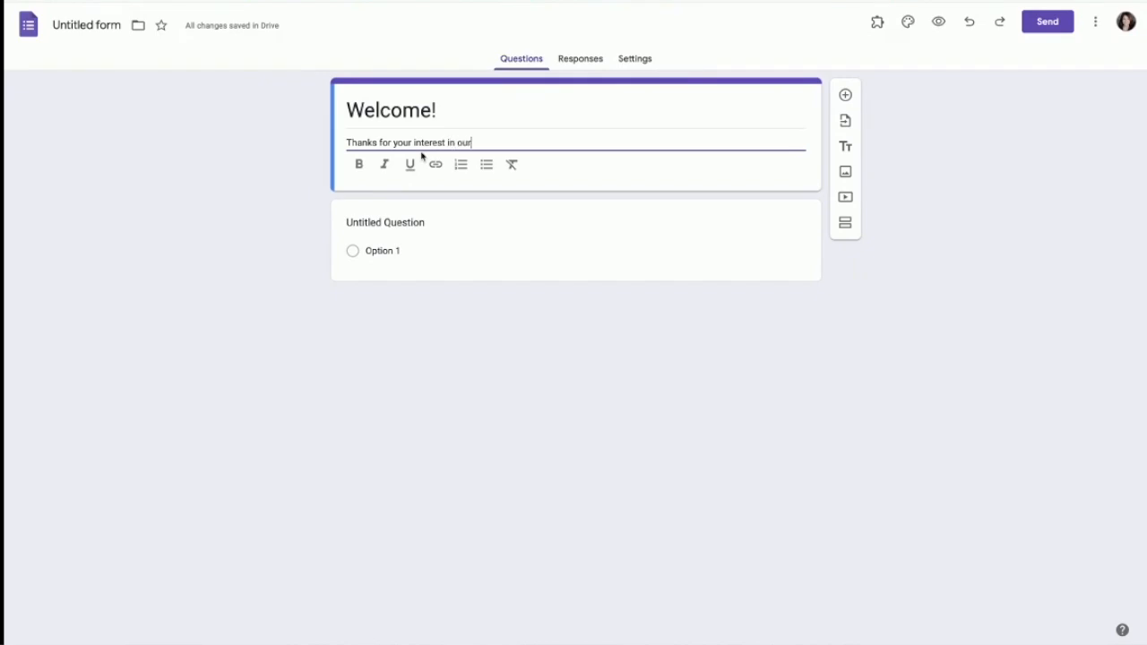
text( beauty community!)
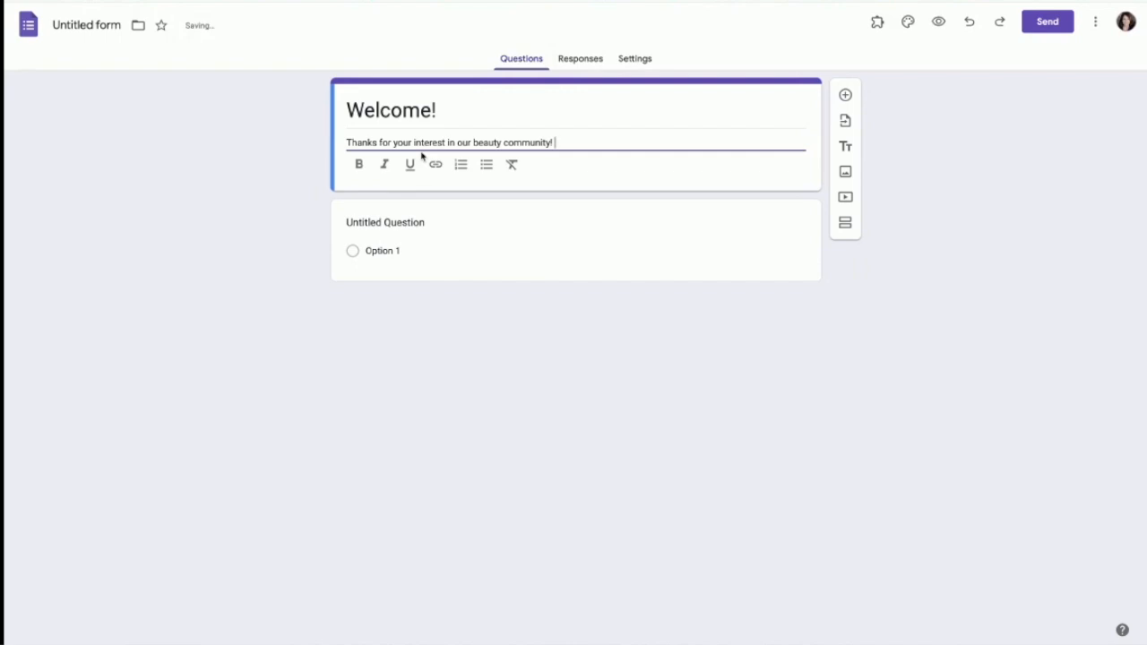
text( Please take a sec and complete )
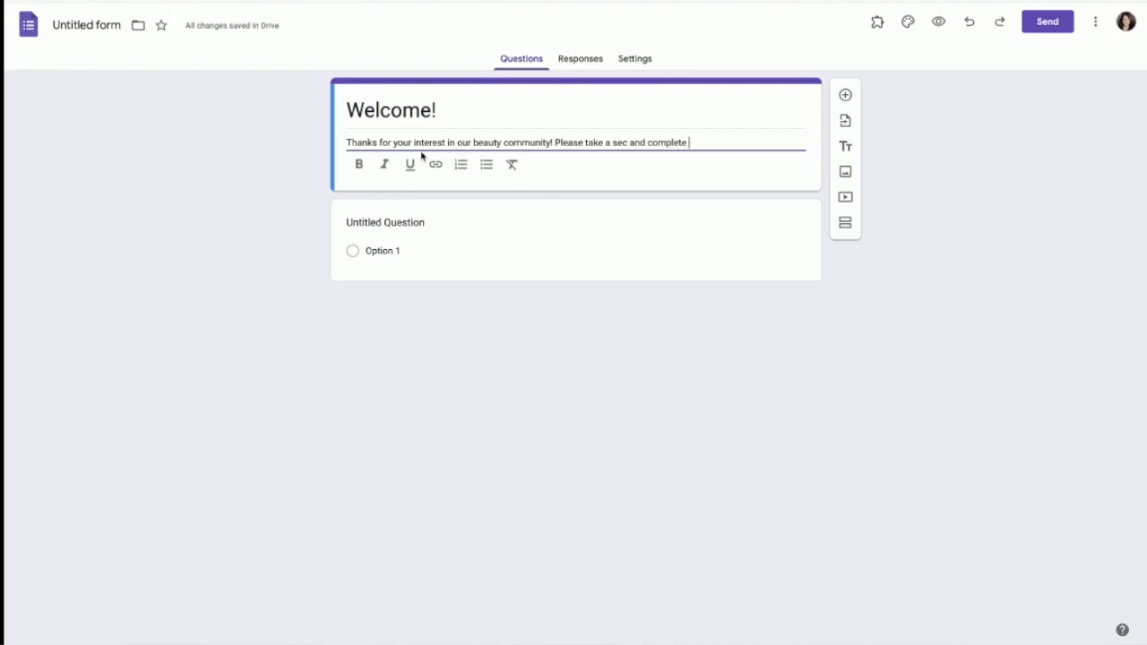
text(this survey so I can serve you best!)
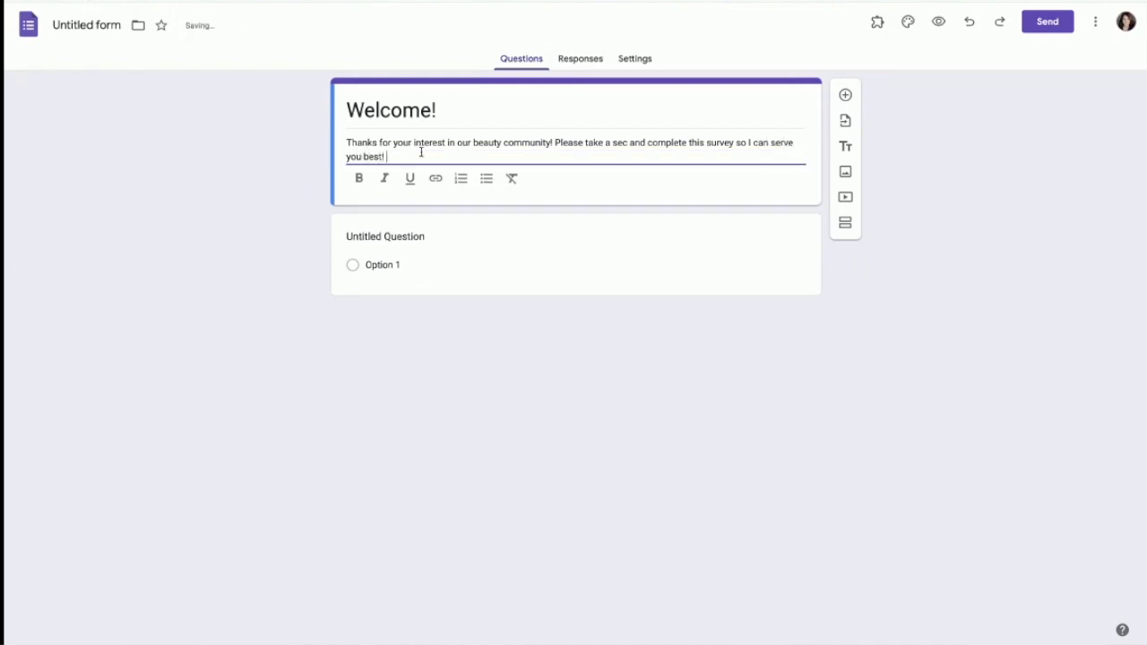
key(Return)
key(Return)
text(Here we go!)
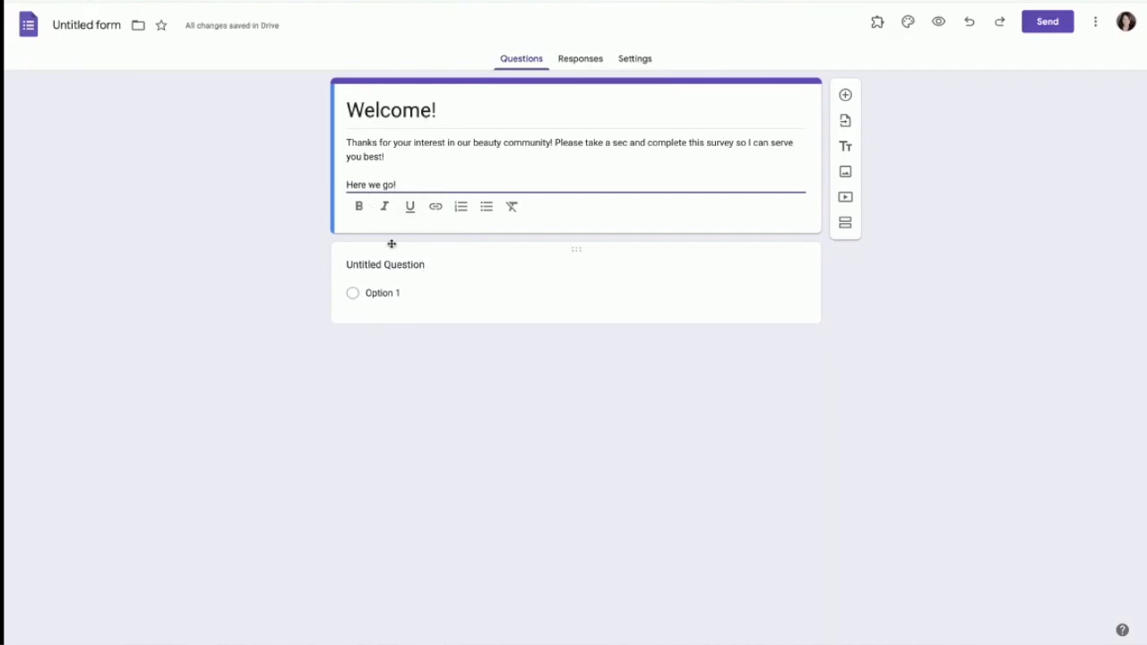
click(427, 266)
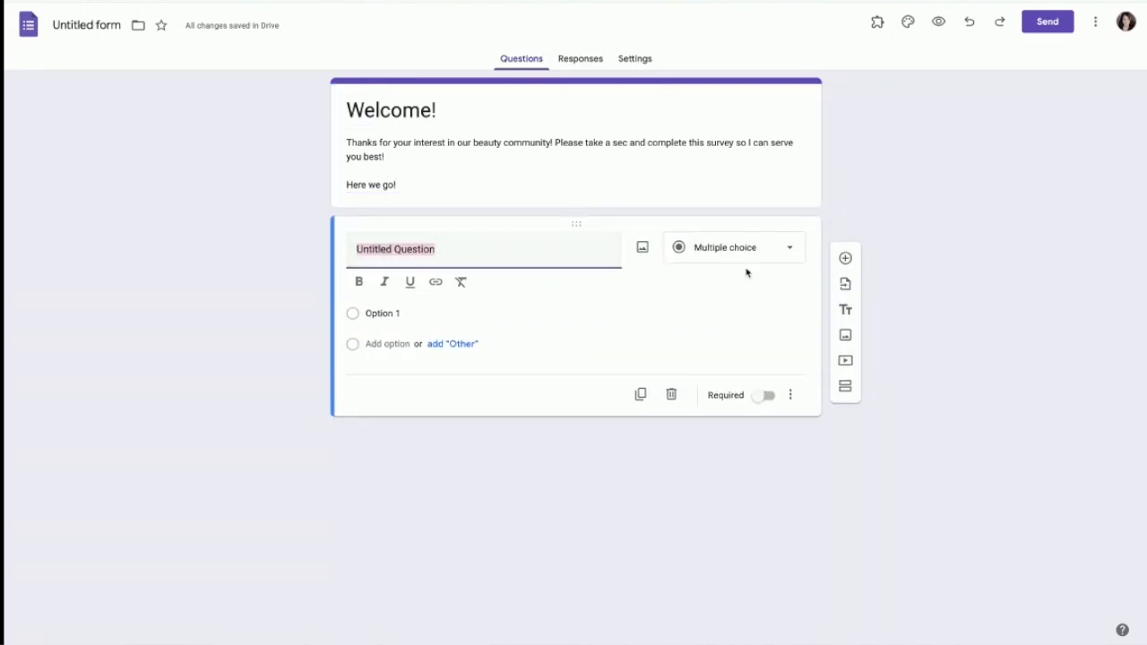
click(786, 254)
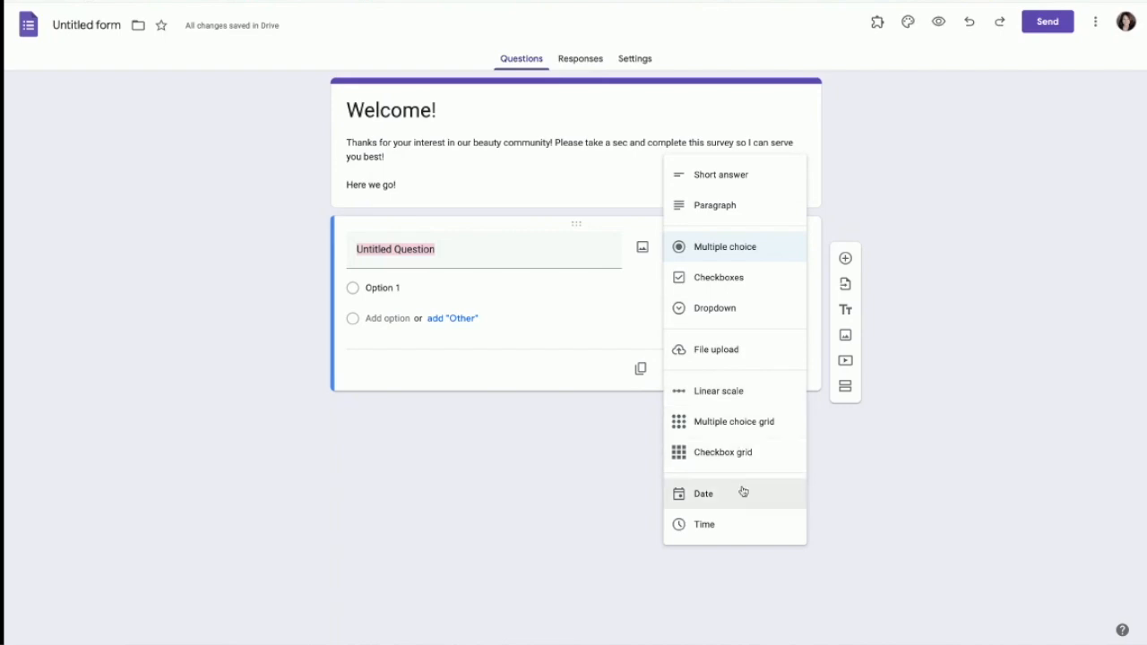
click(705, 495)
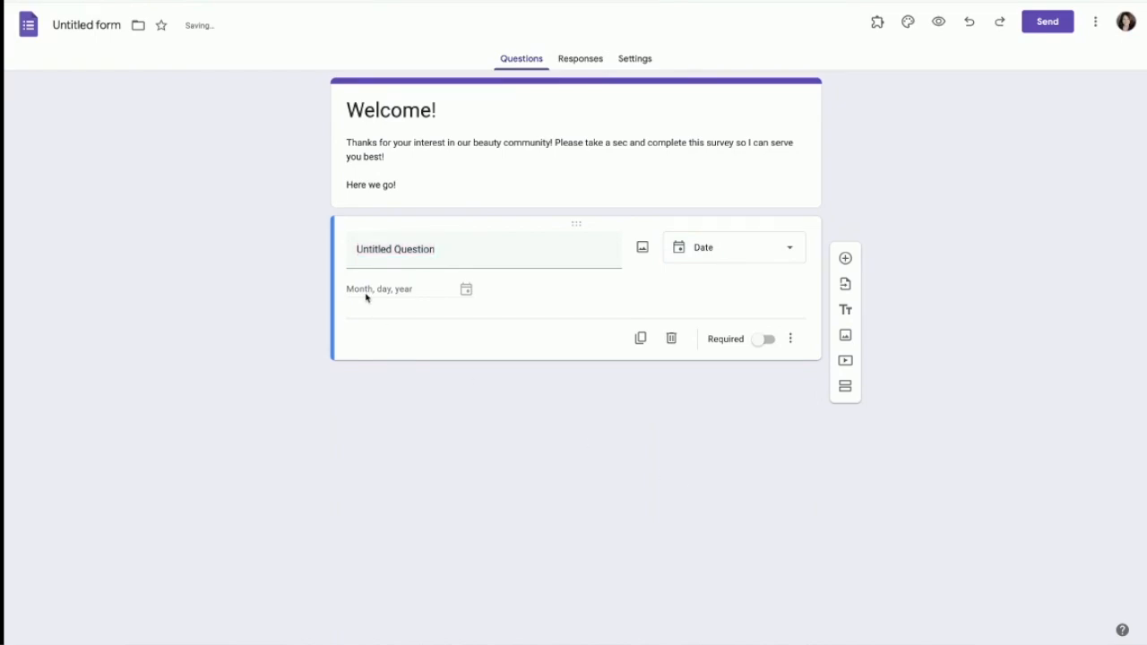
click(785, 256)
click(751, 252)
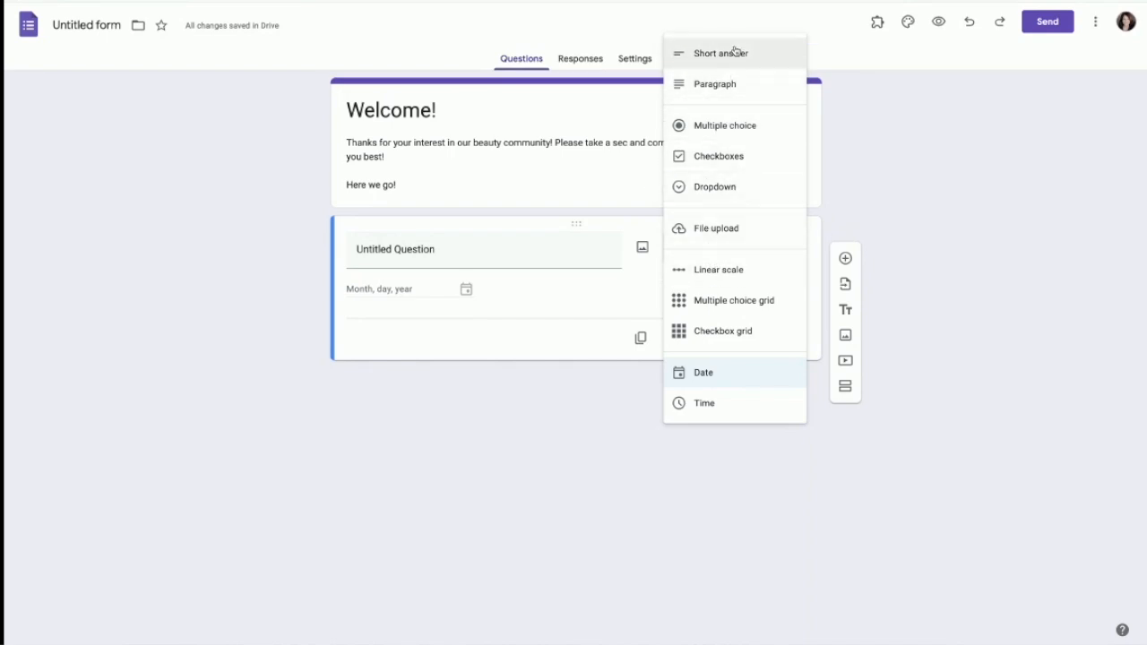
click(724, 126)
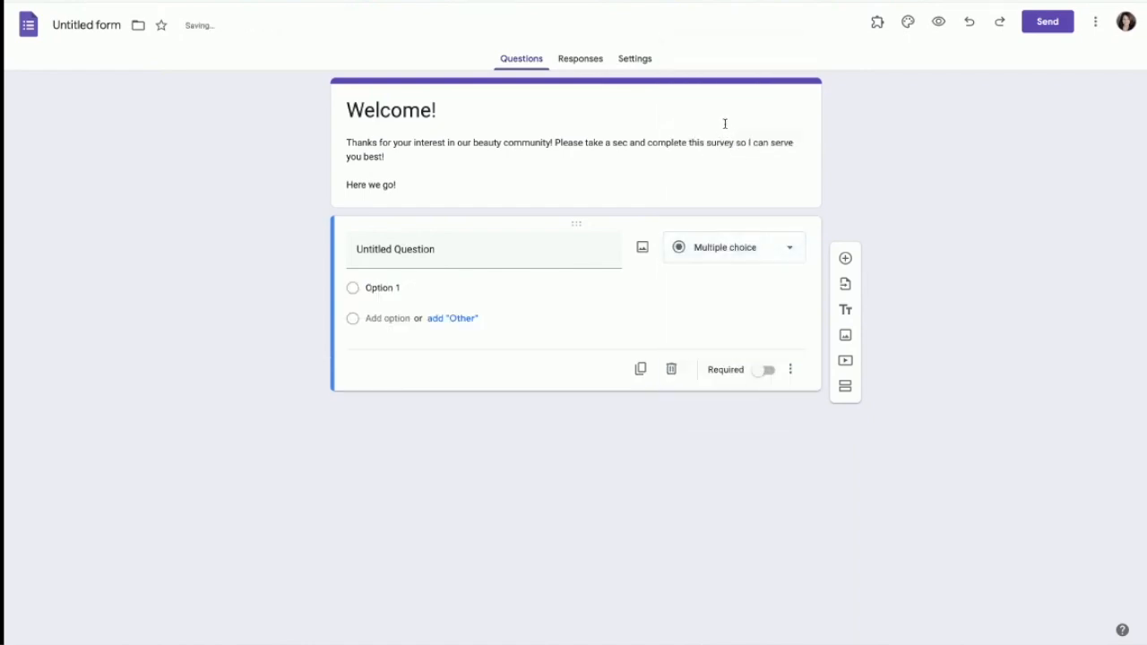
Step: Ask 'How familiar are you with brand X' with answers from 'I love it!' to 'Never tried!'
click(473, 251)
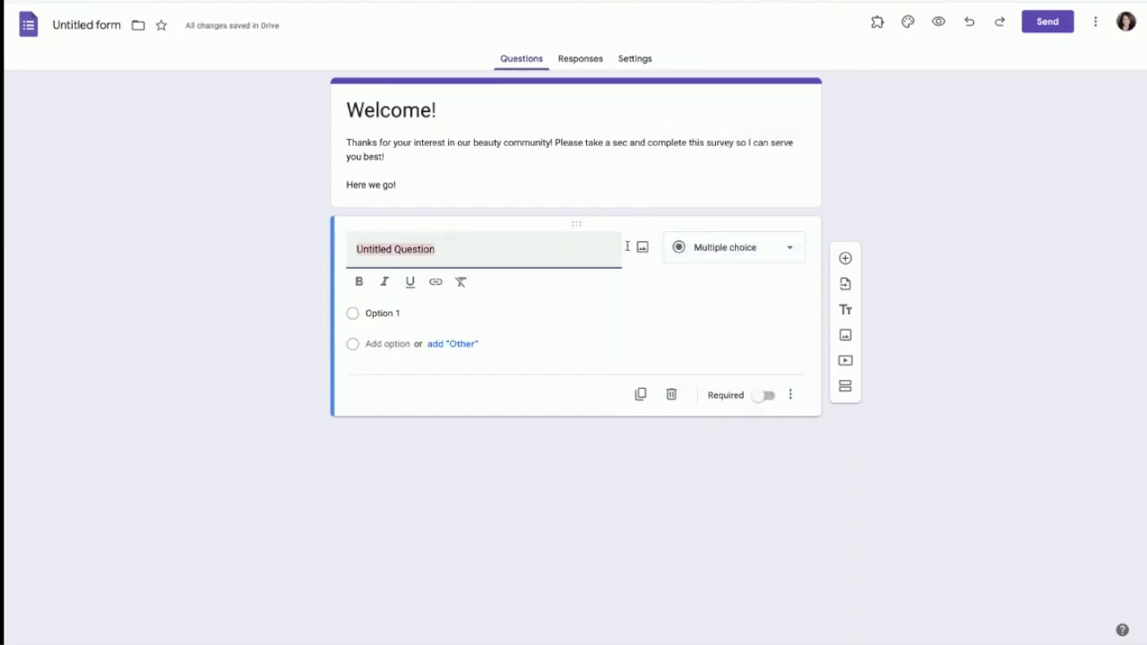
text(How)
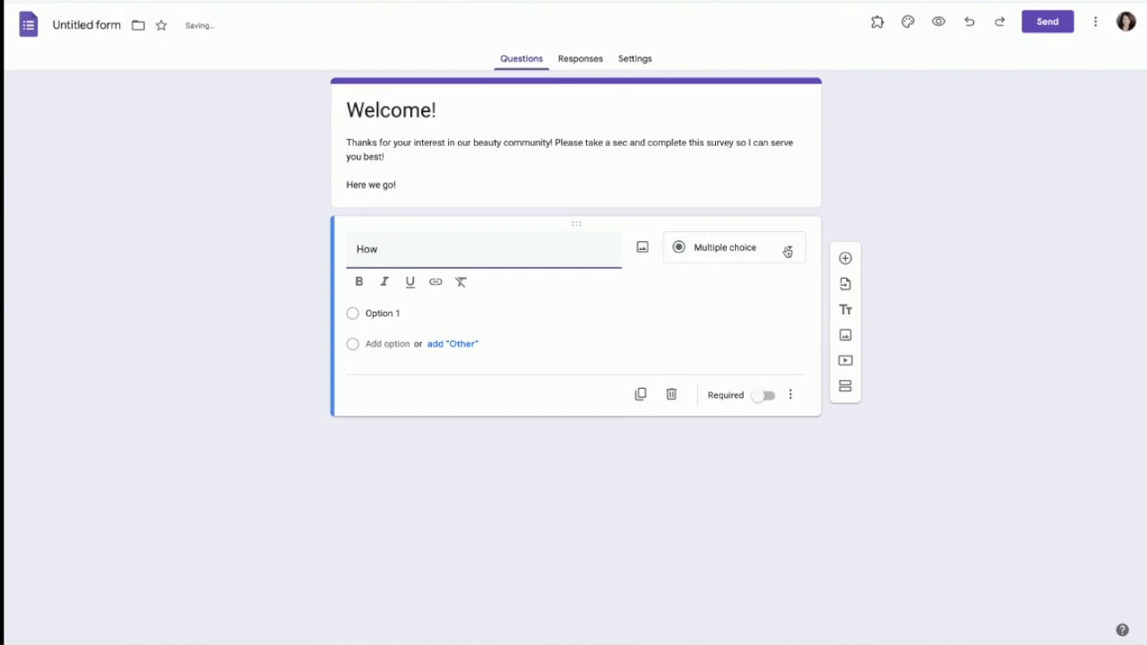
text( familiar are you with br)
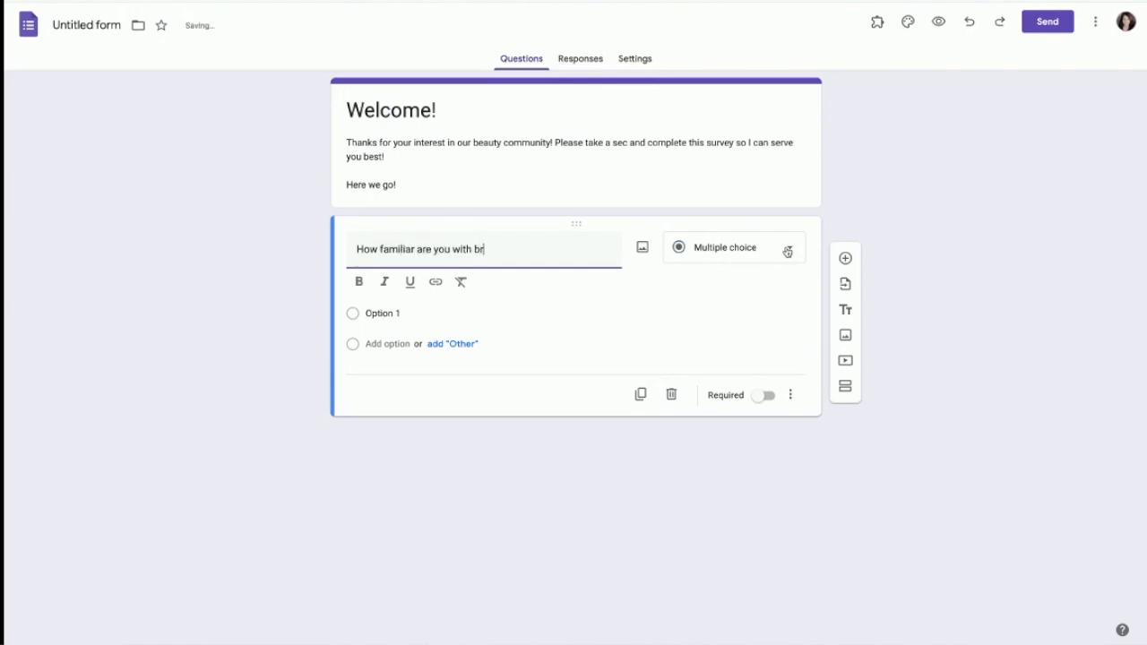
text(and X?)
click(410, 313)
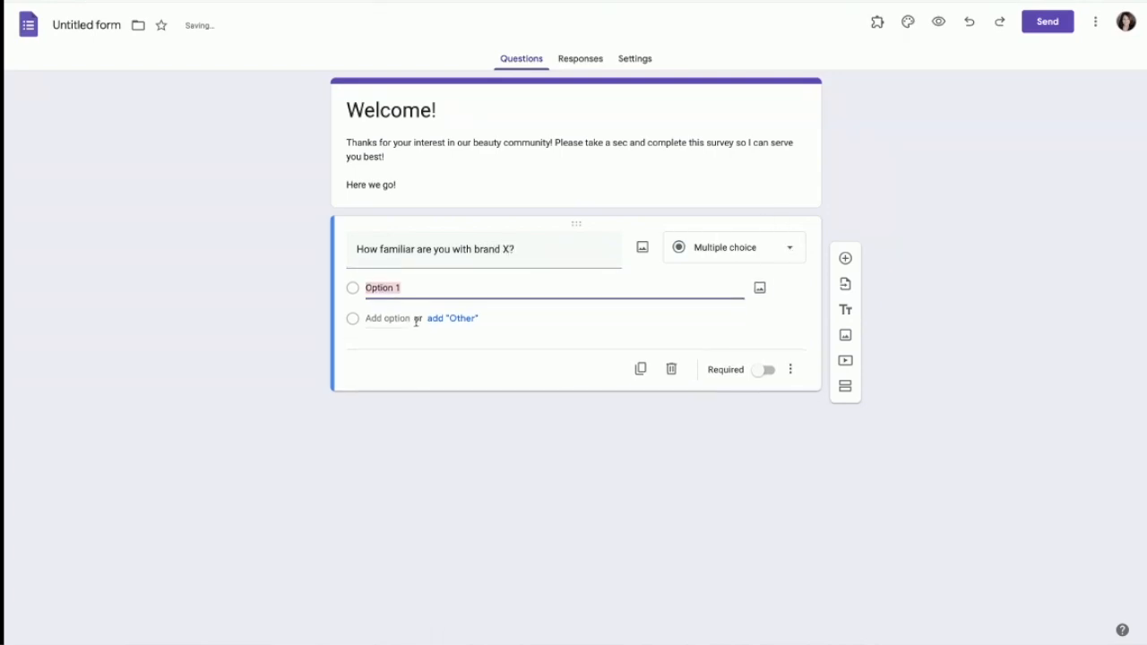
text(I love )
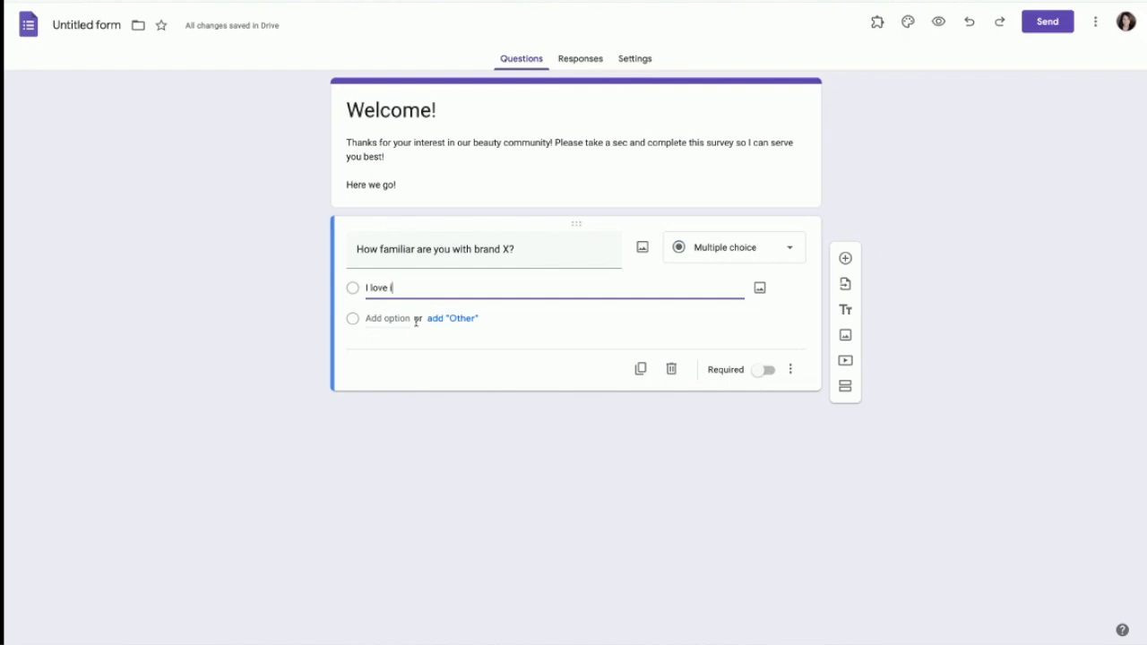
text(it! I used it all the time. I have a fantastic cons)
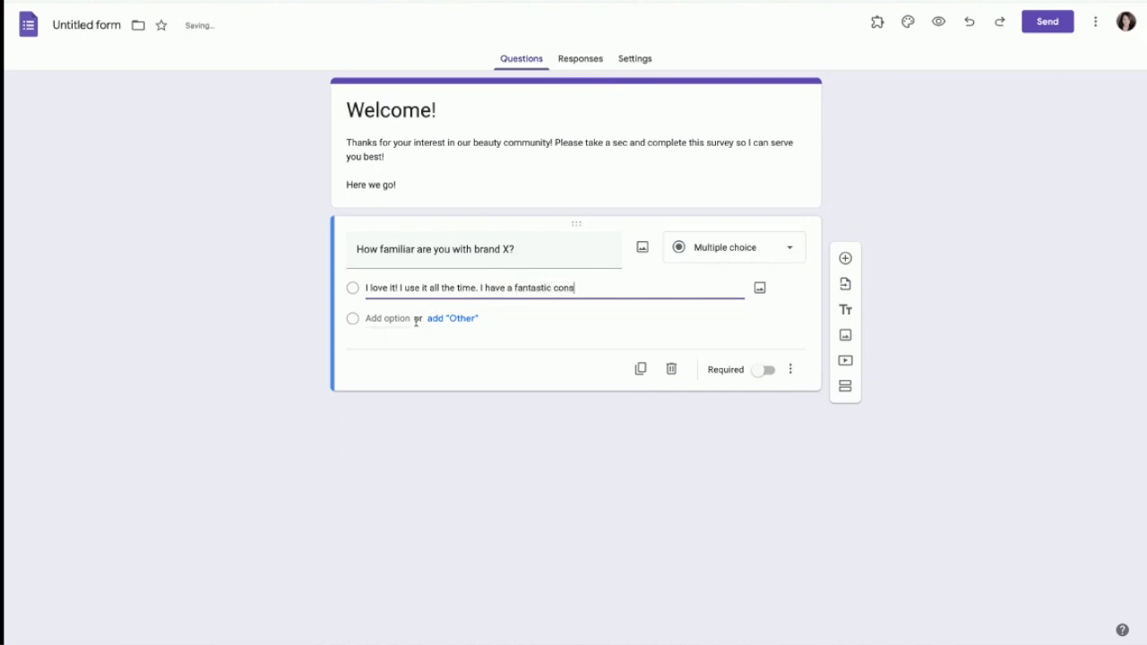
text(ultant already.)
click(377, 319)
text(I used it before but it's been a whi)
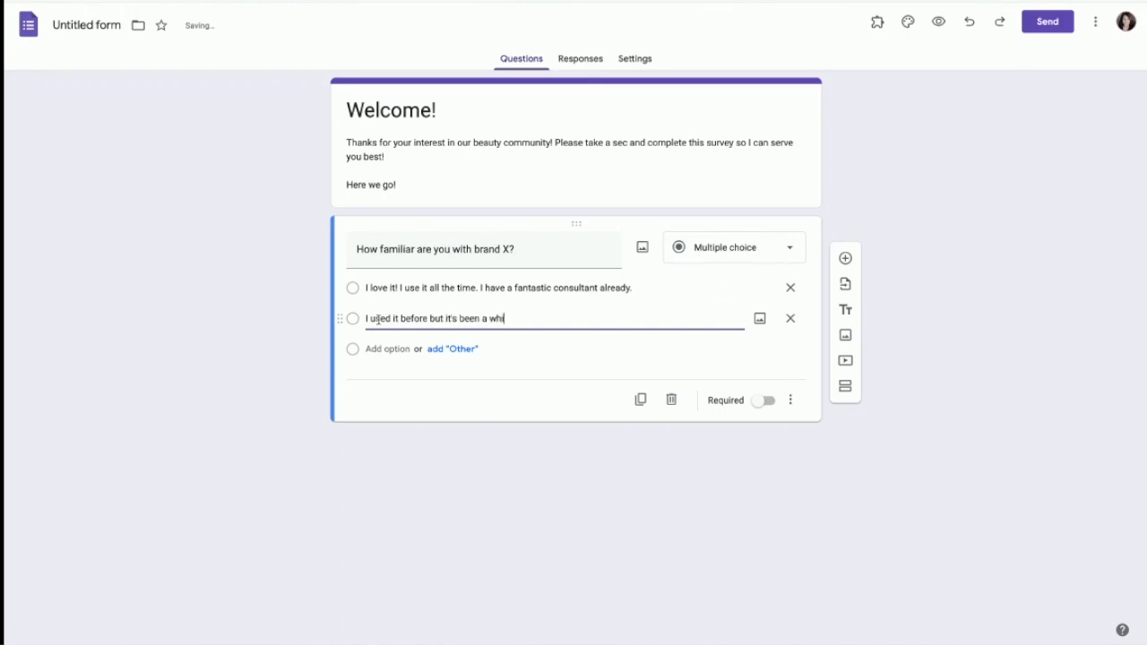
text(le. I don't thi)
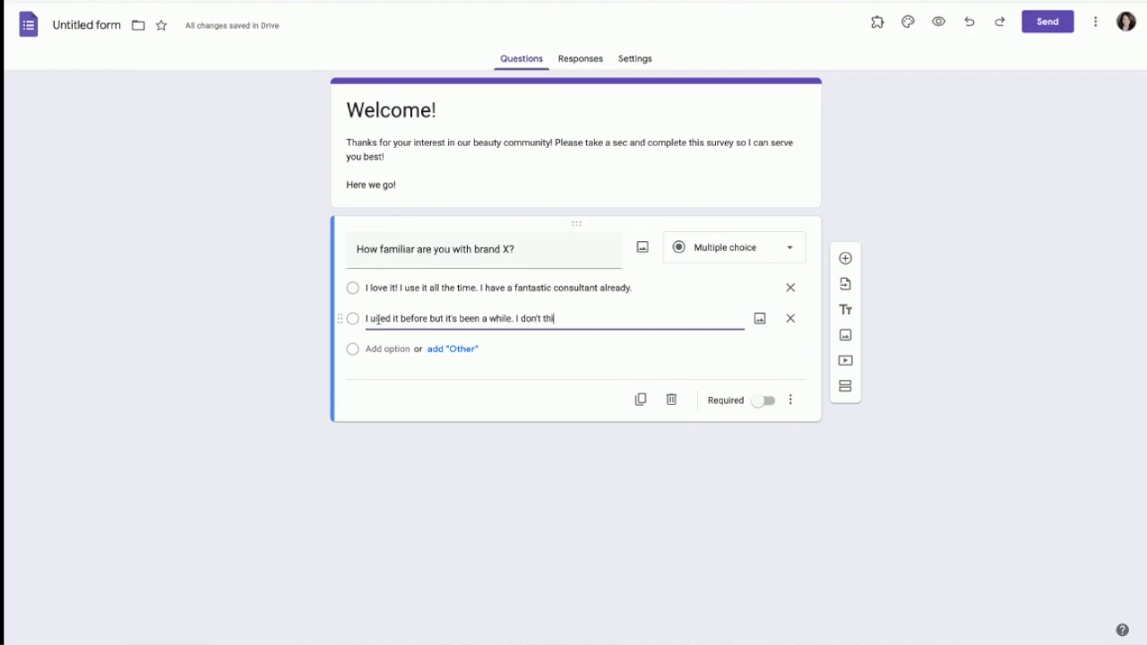
text(nk I have a consultant)
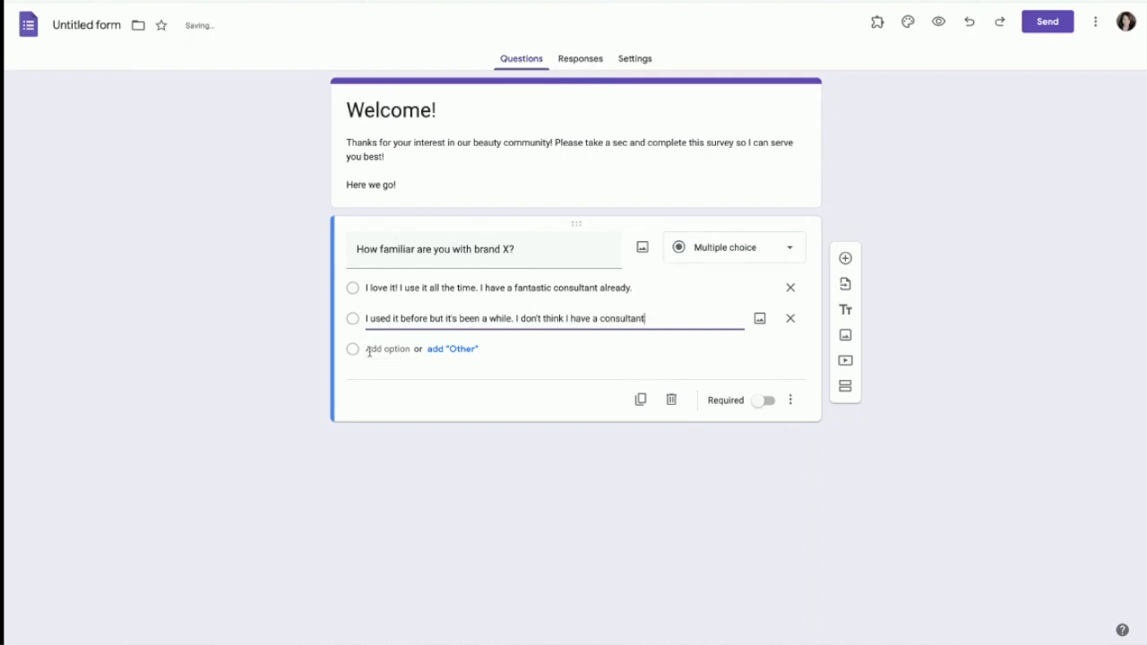
click(374, 348)
text(Never tried!)
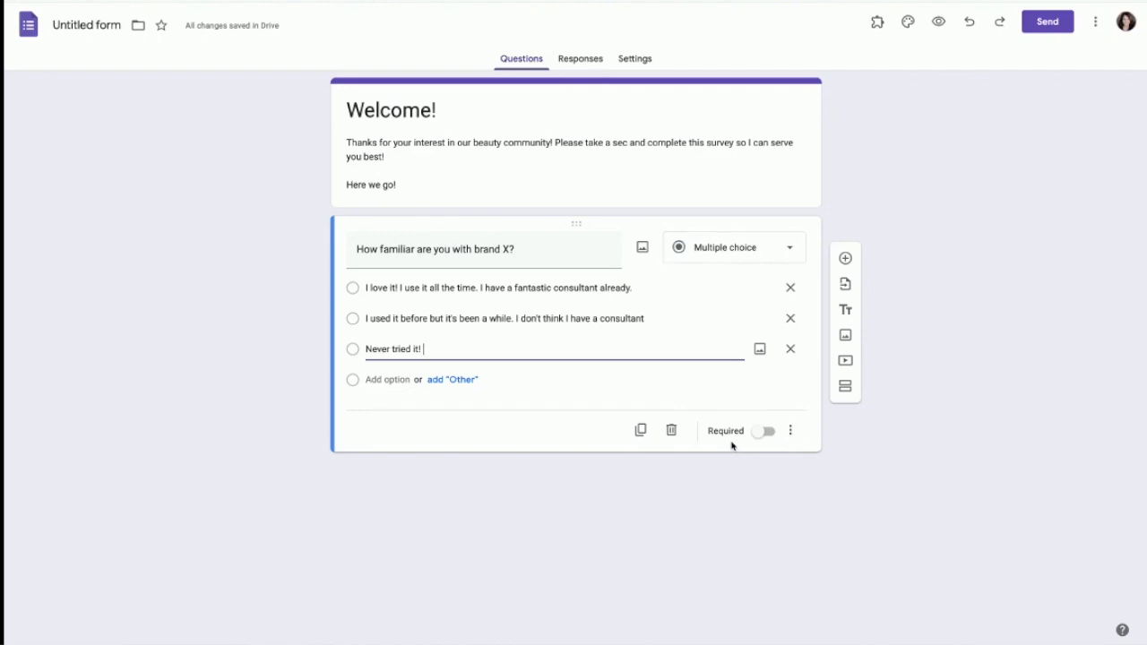
Step: Mark the brand X question as required and open its More options menu
click(761, 431)
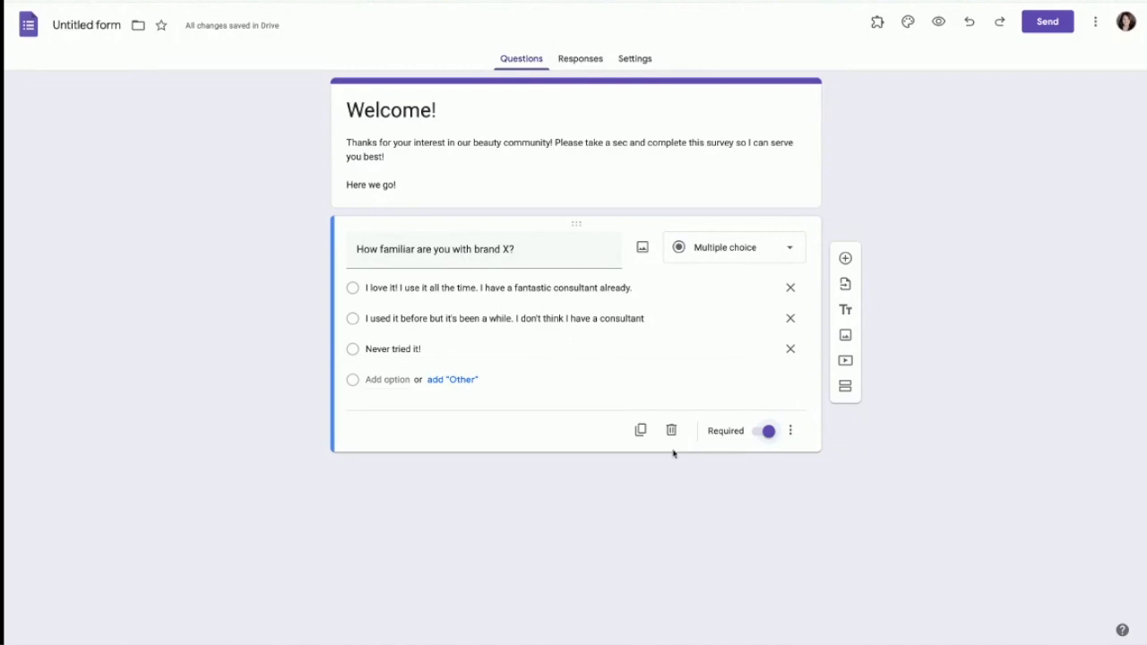
click(791, 433)
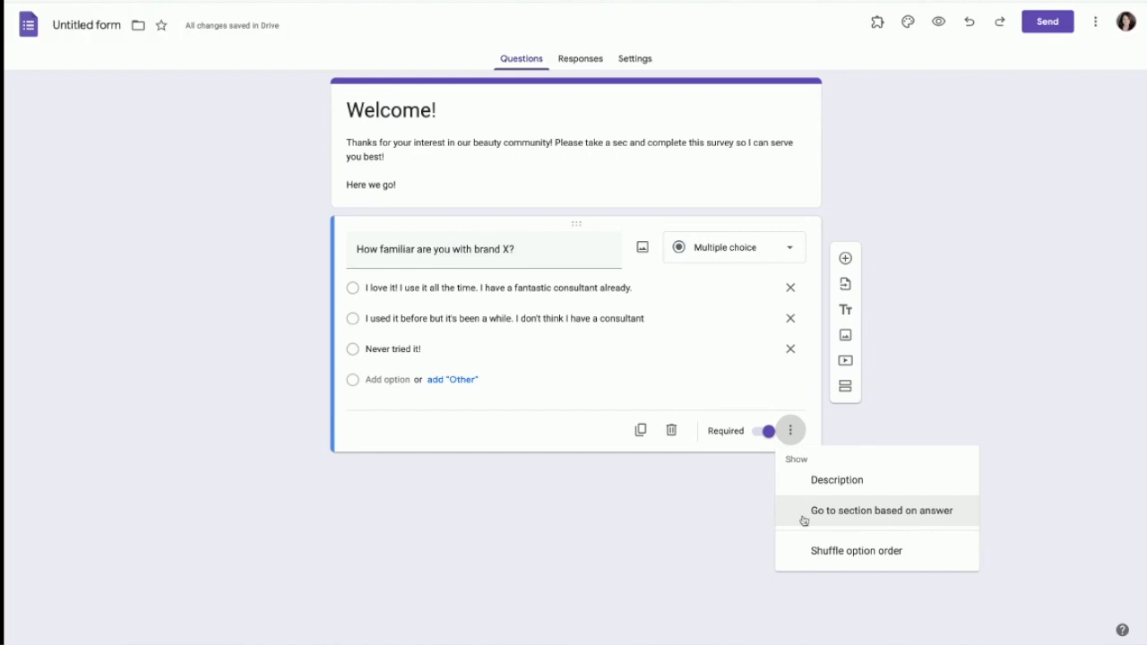
Step: Close the More options menu and add a new blank question below
click(614, 504)
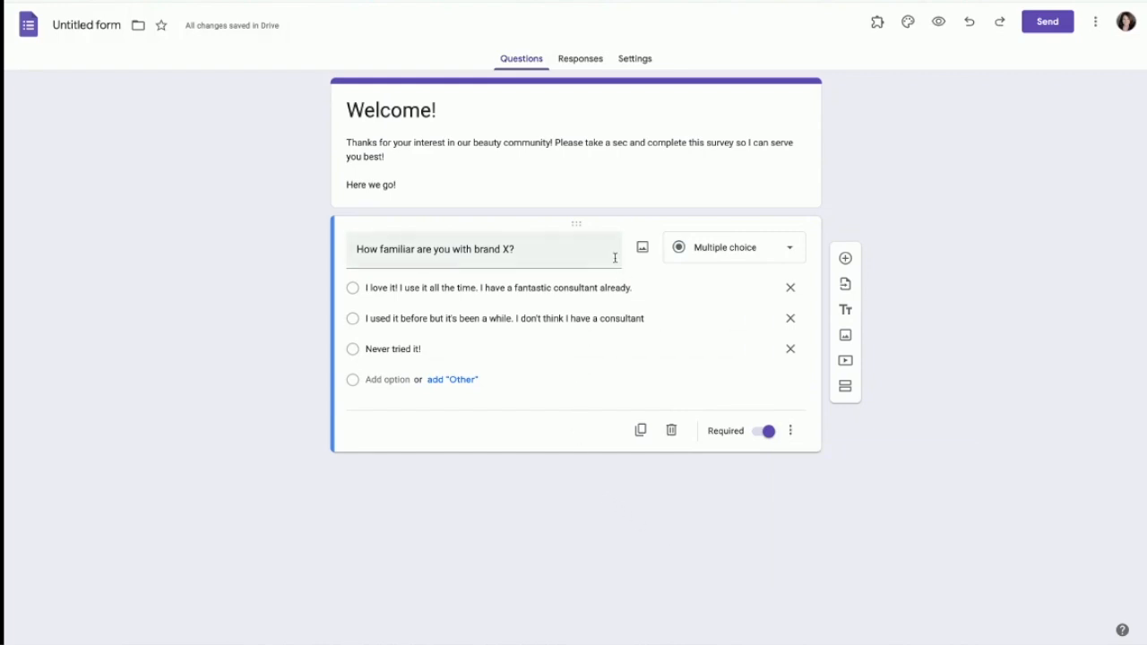
click(845, 260)
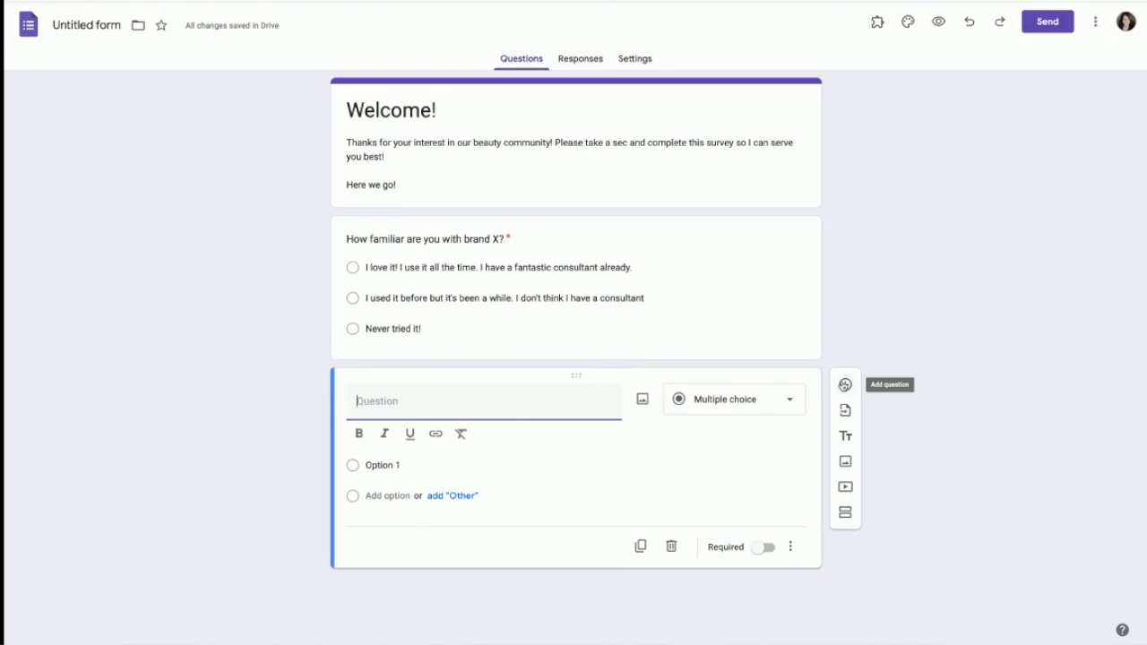
Step: Add a new section titled 'So great to know you already love brand X!'
click(845, 515)
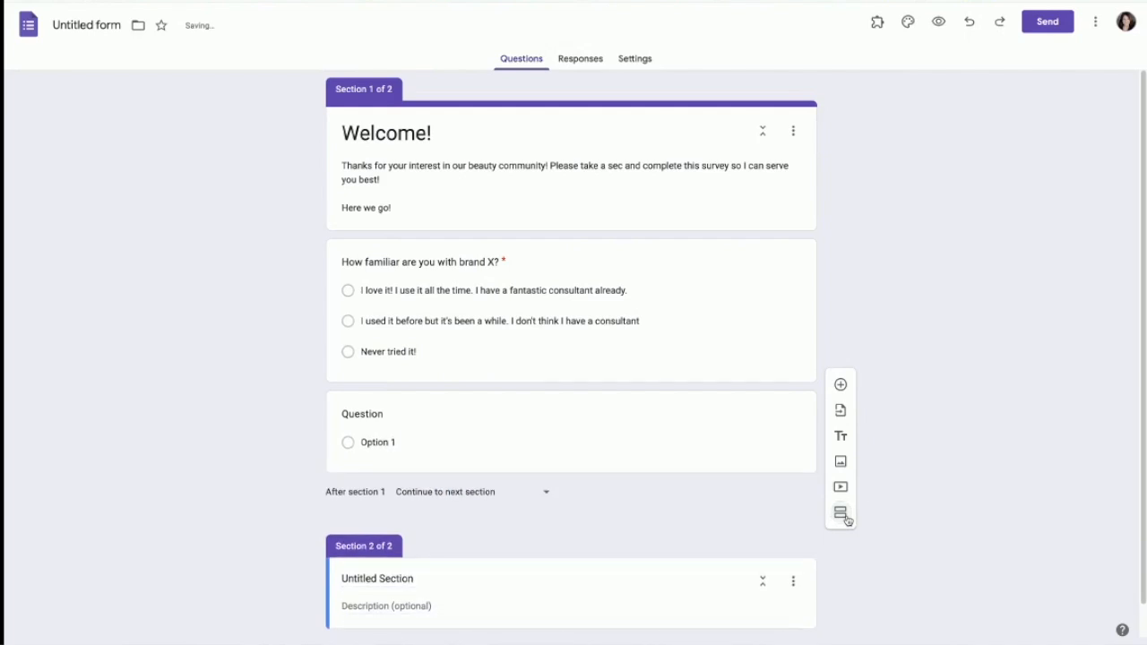
click(440, 542)
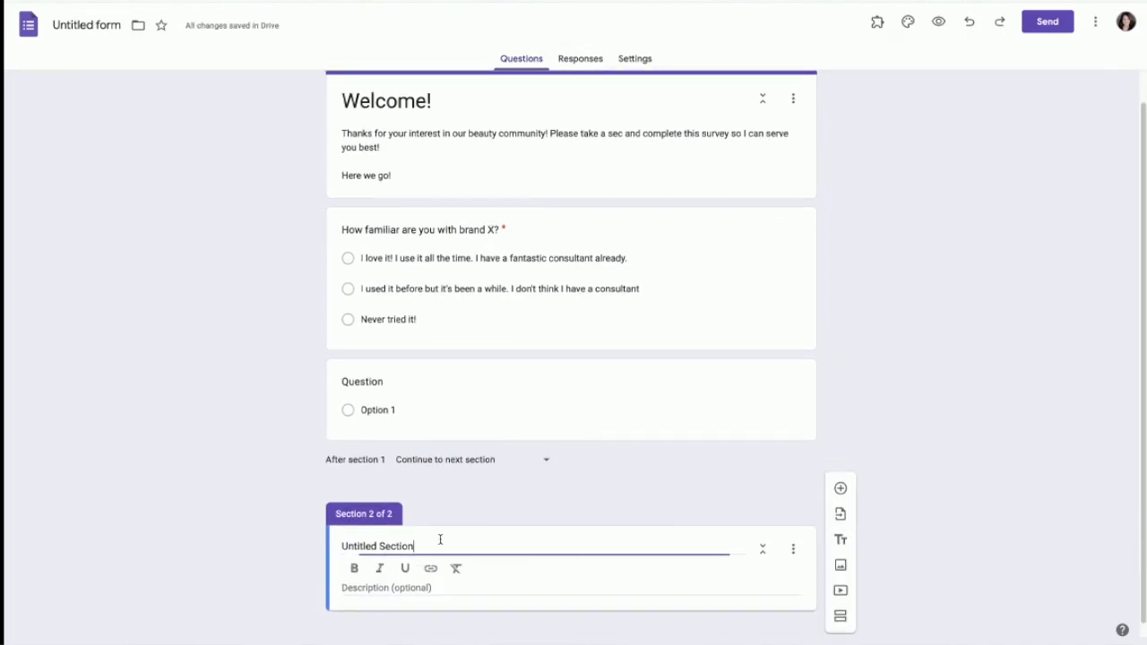
drag(417, 545, 317, 540)
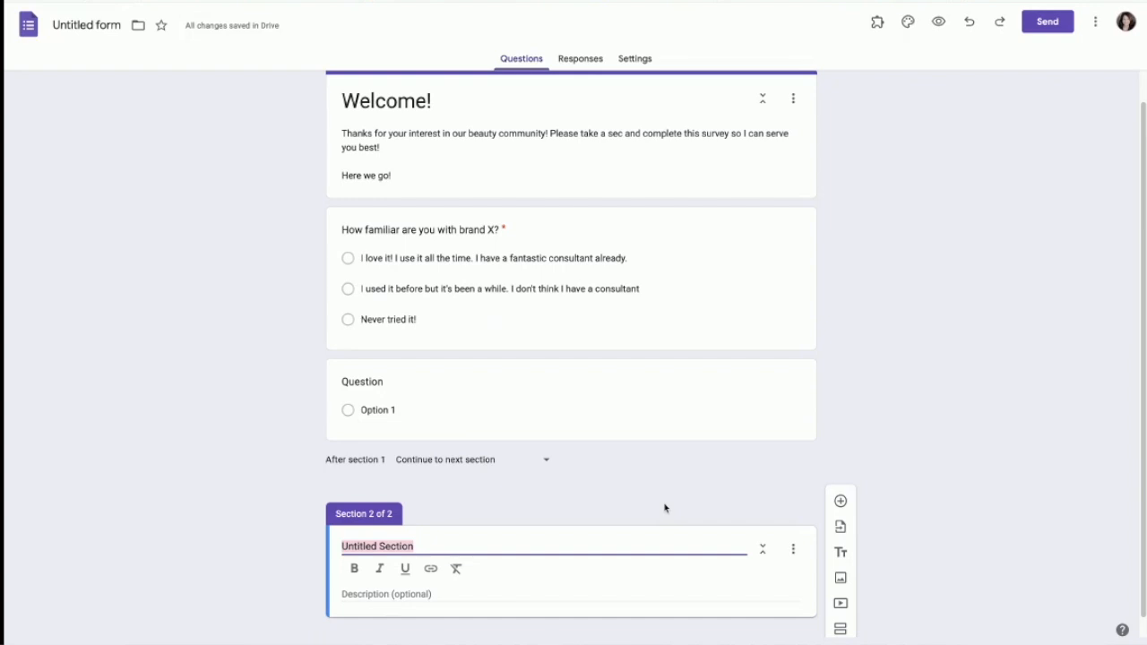
text(So gr)
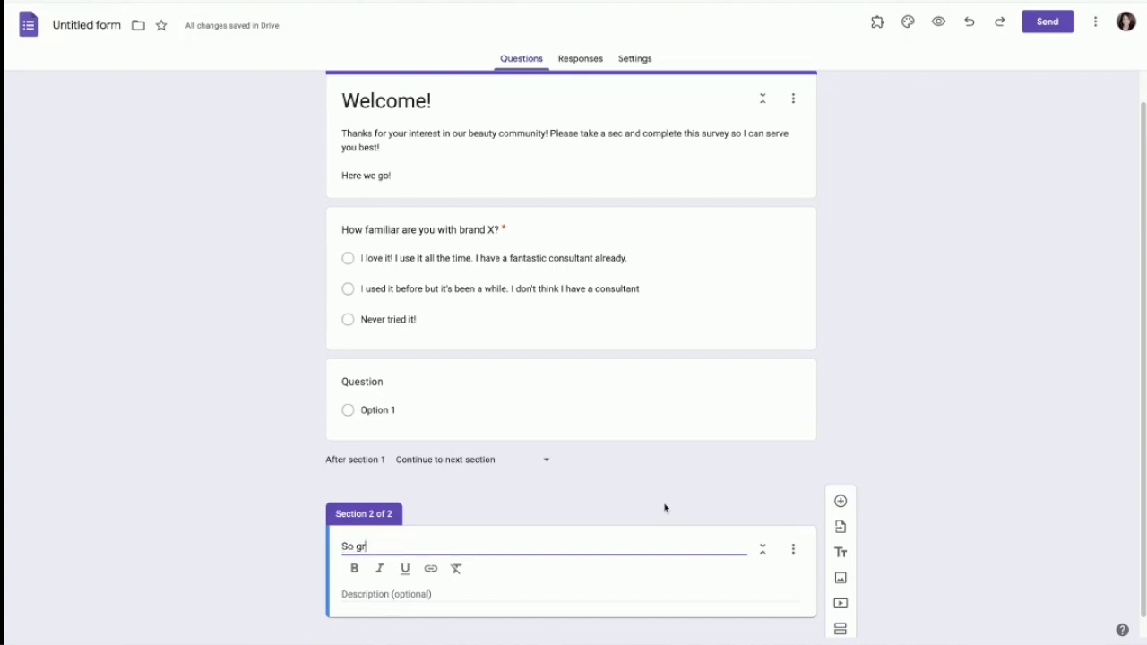
text(eat to know you already love brand X!)
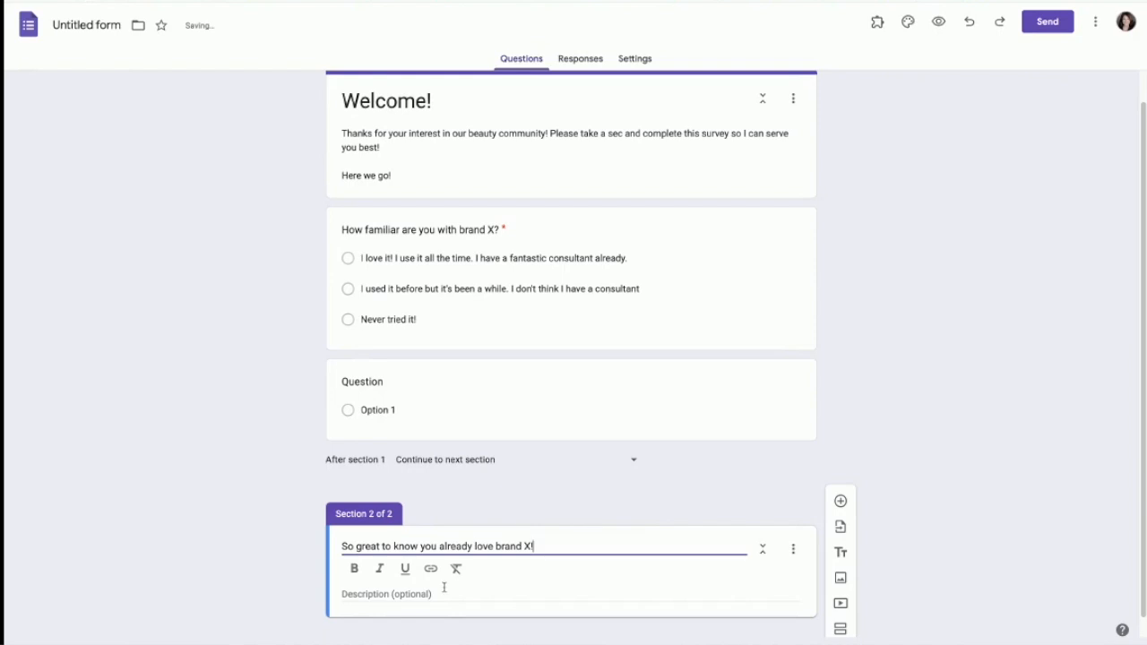
Step: Describe Section 2 as welcoming participation with purchases through their consultant, and add Section 3
click(444, 594)
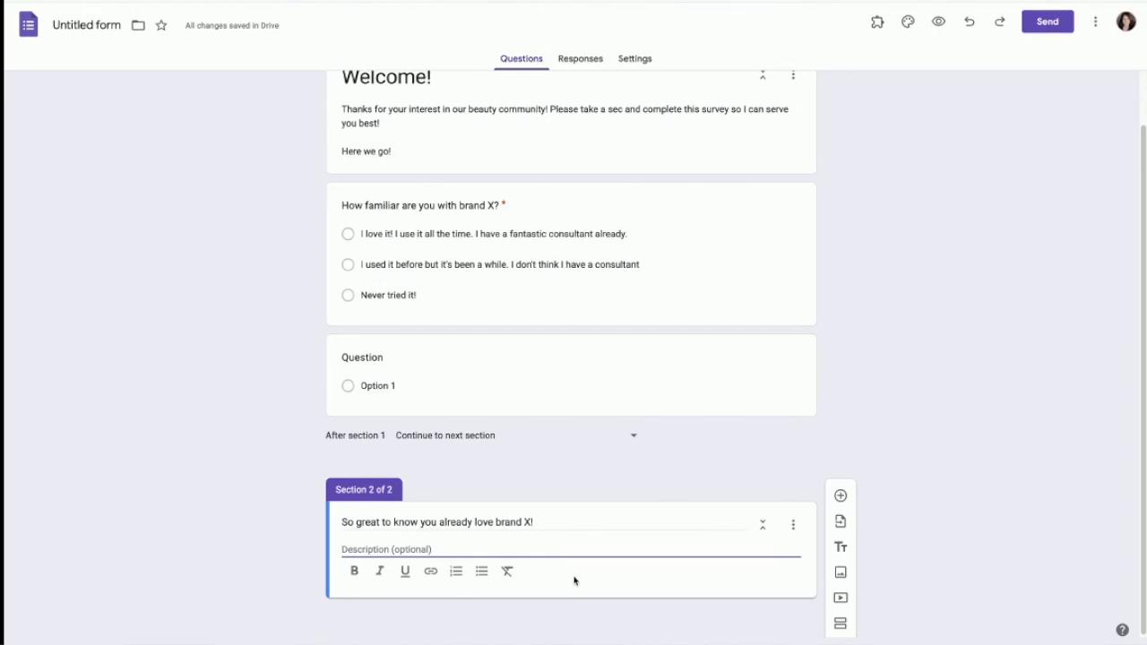
text(You are welcome to participate in our group)
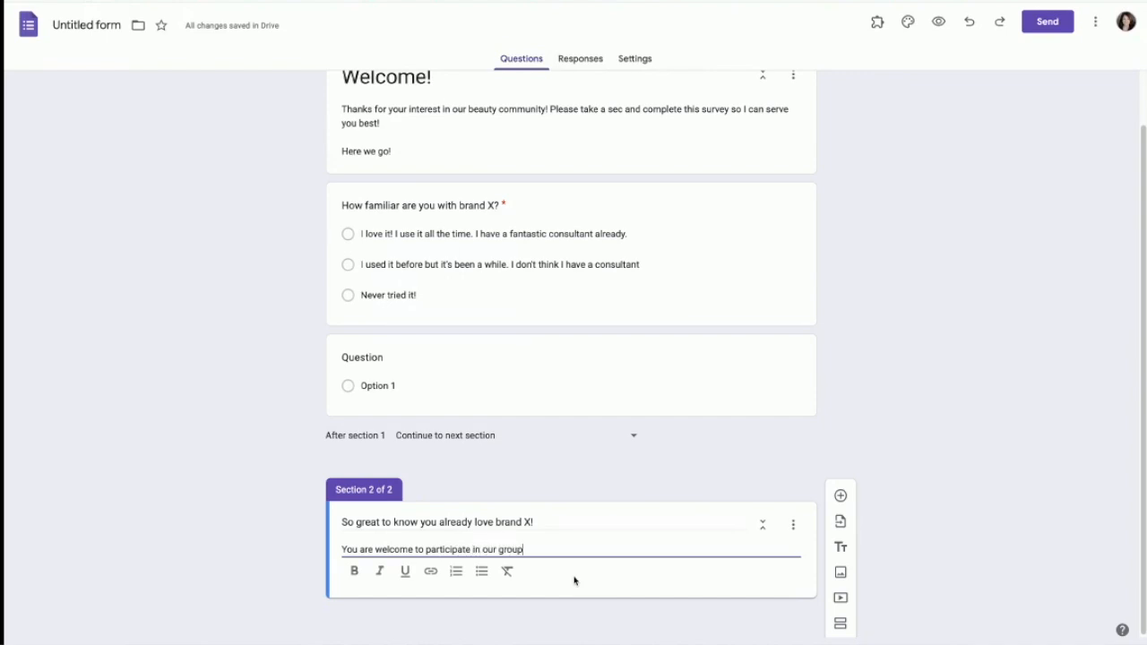
text(, but keep in mind, that your purchas)
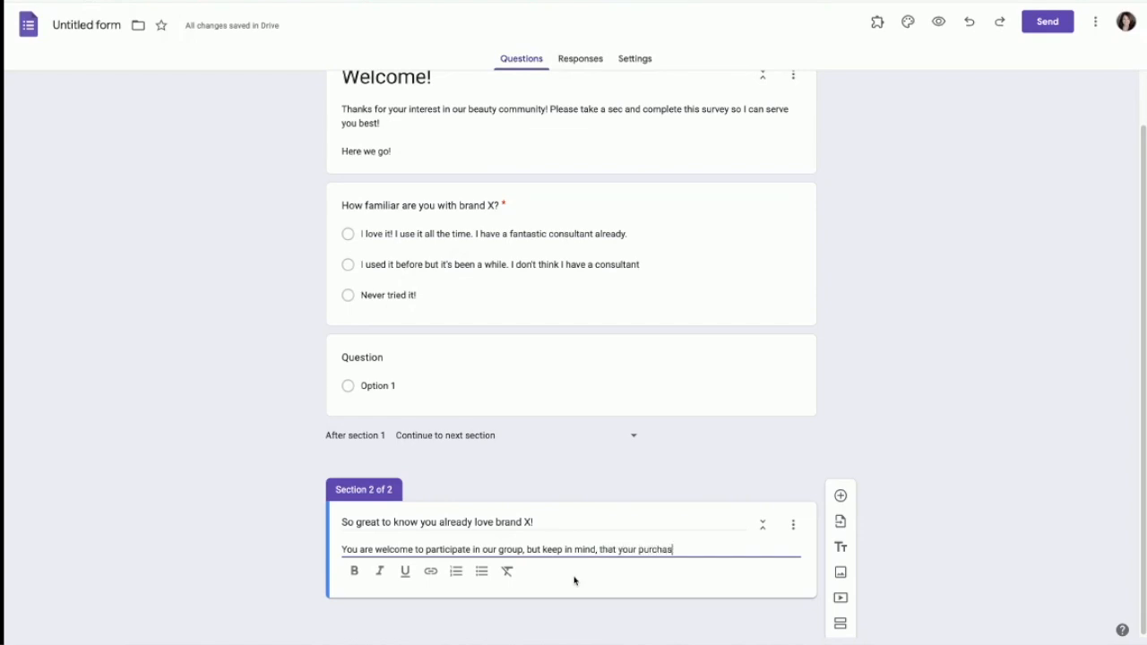
text(es should always be done with)
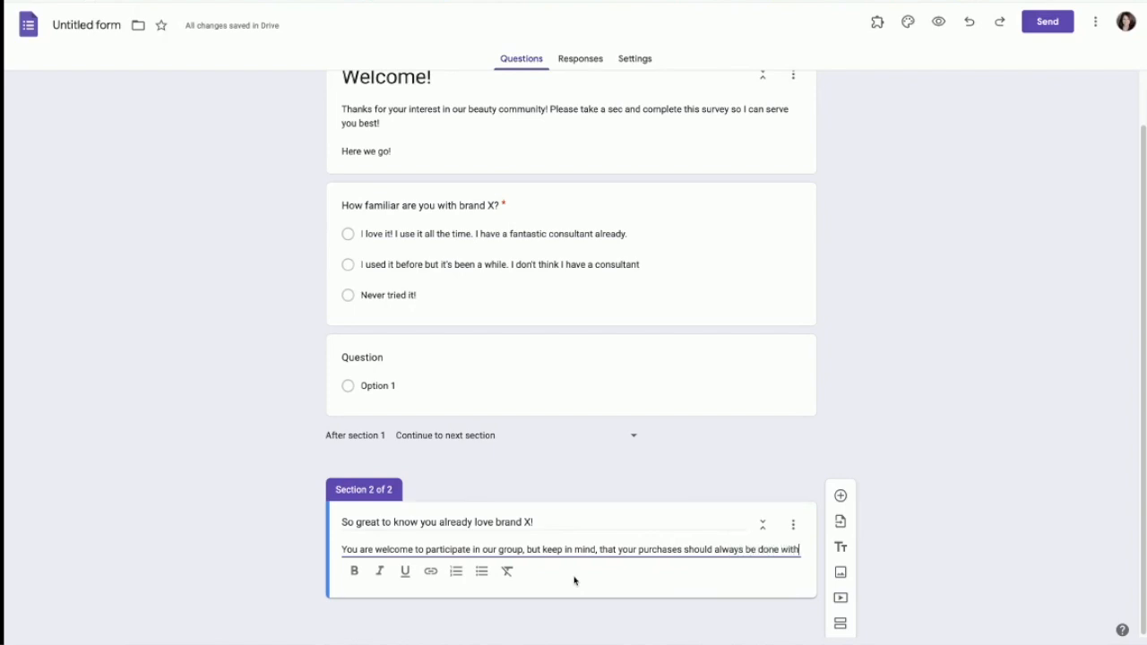
text( your current consultant. Deal?)
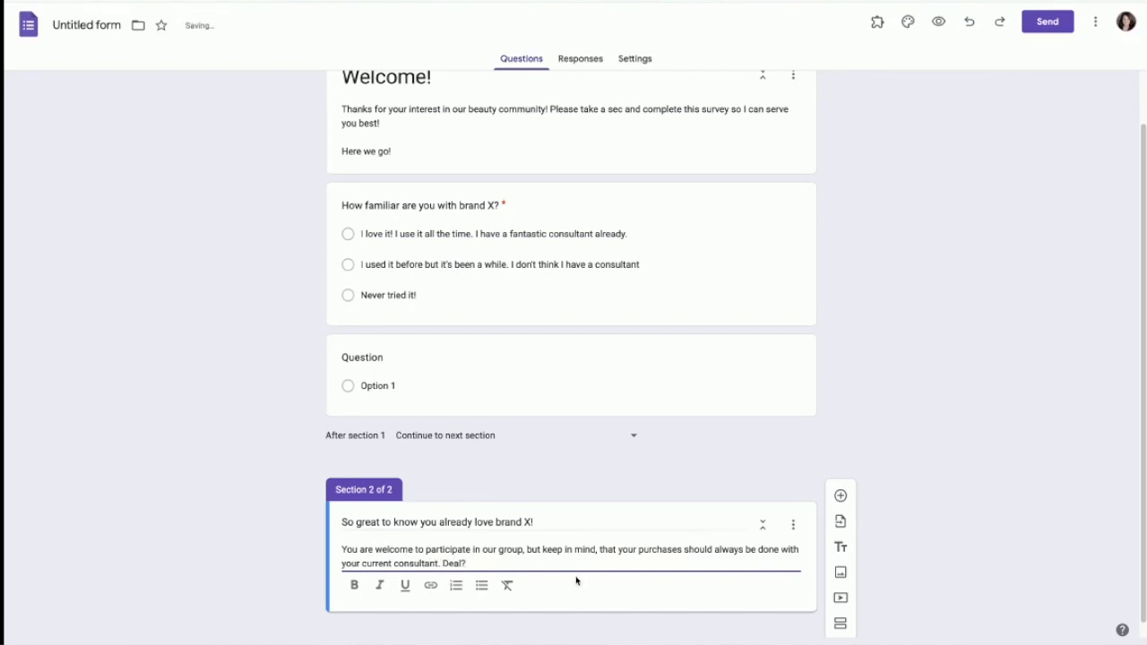
scroll(650, 577, down, 1)
scroll(606, 451, up, 1)
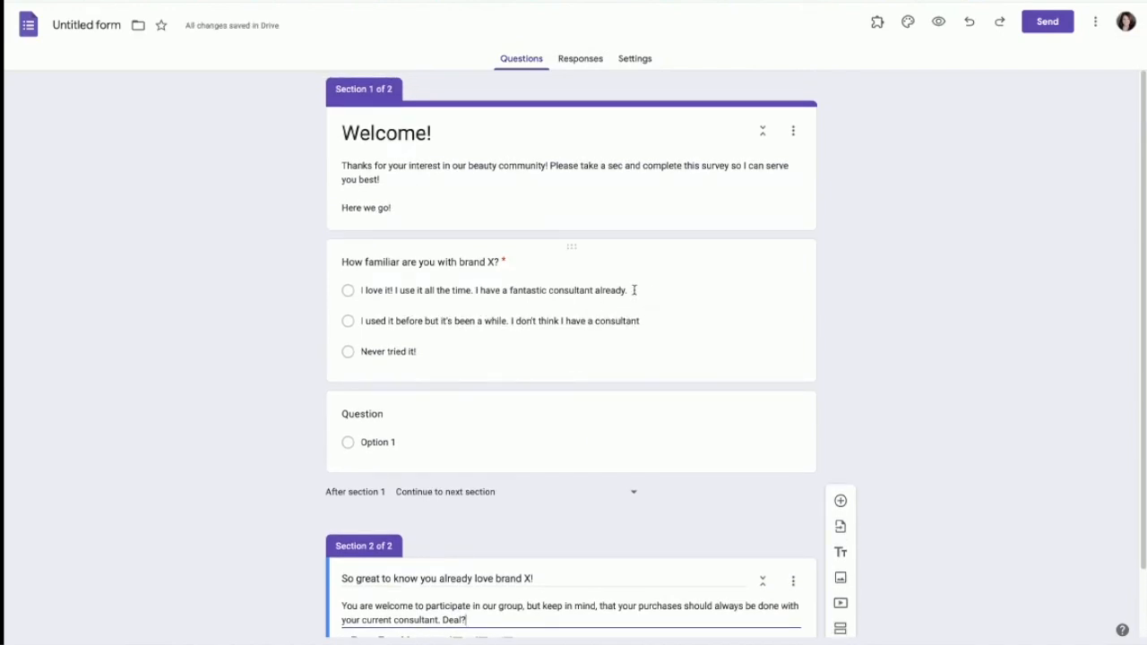
click(555, 612)
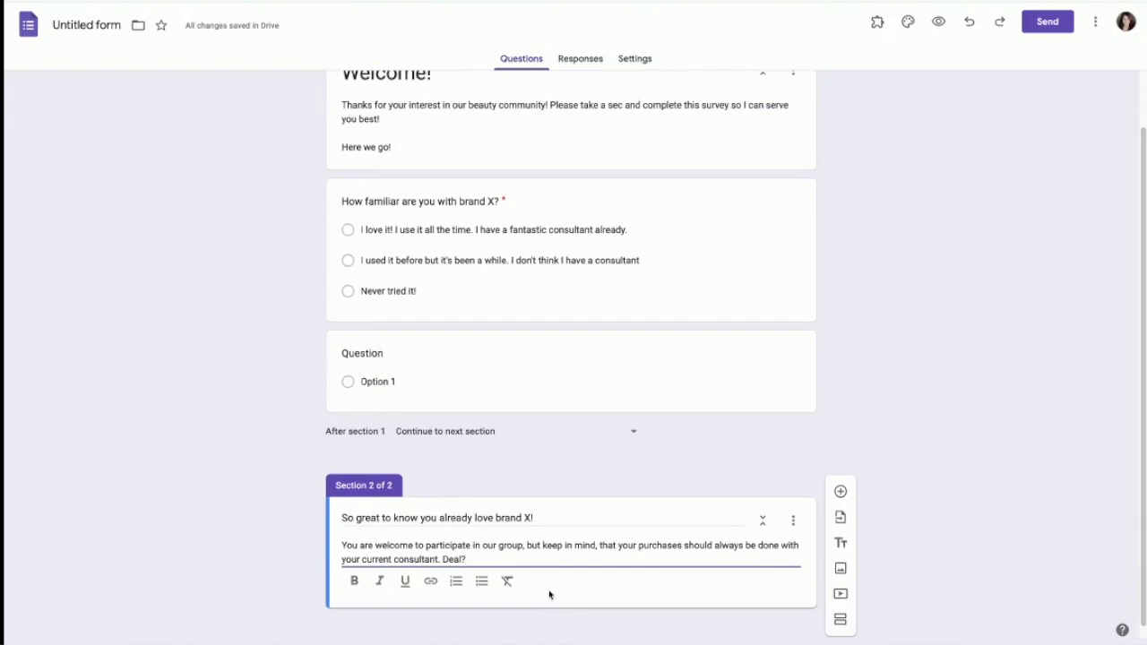
click(497, 625)
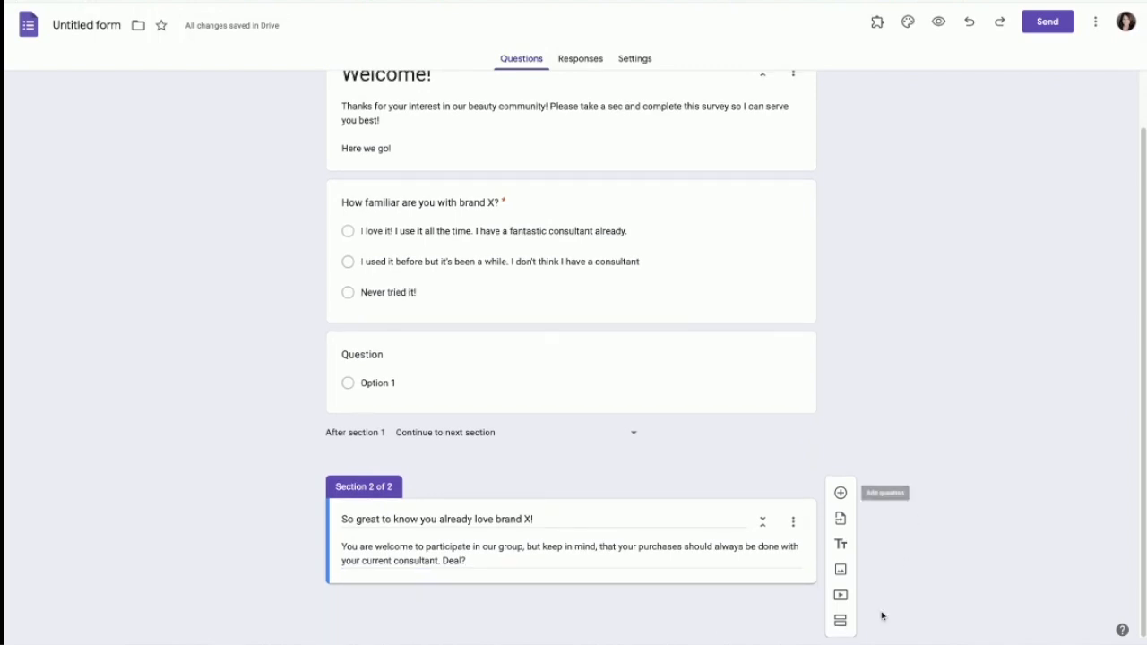
click(841, 620)
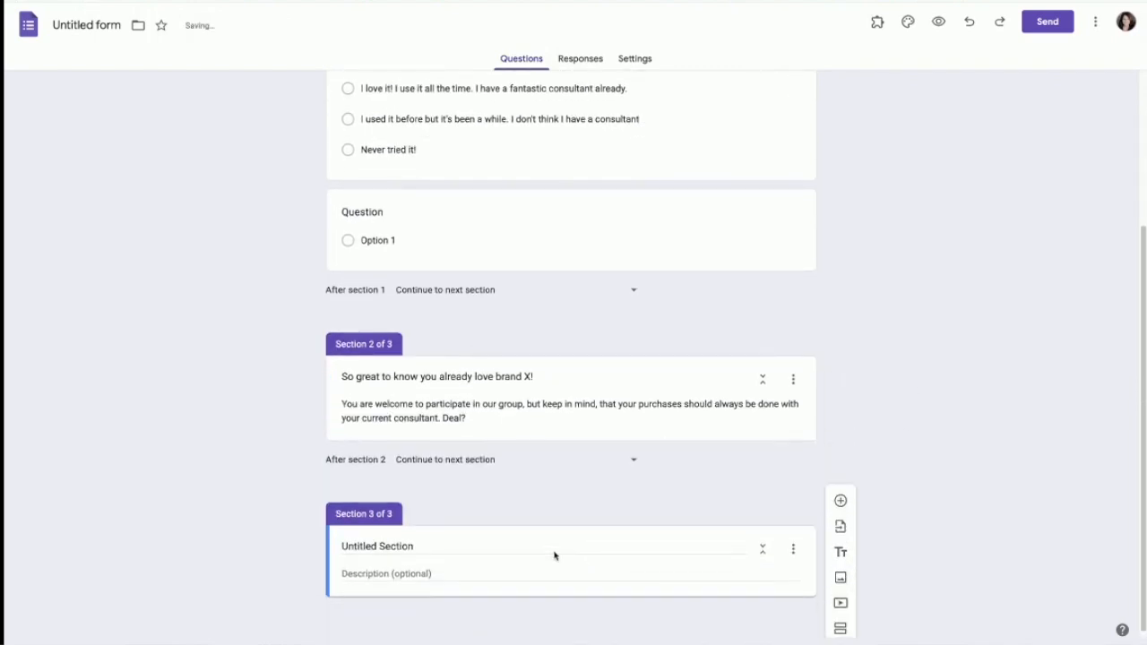
Step: Title Section 3 'I am excited for you to try the latest and greatest brand X products'
click(421, 540)
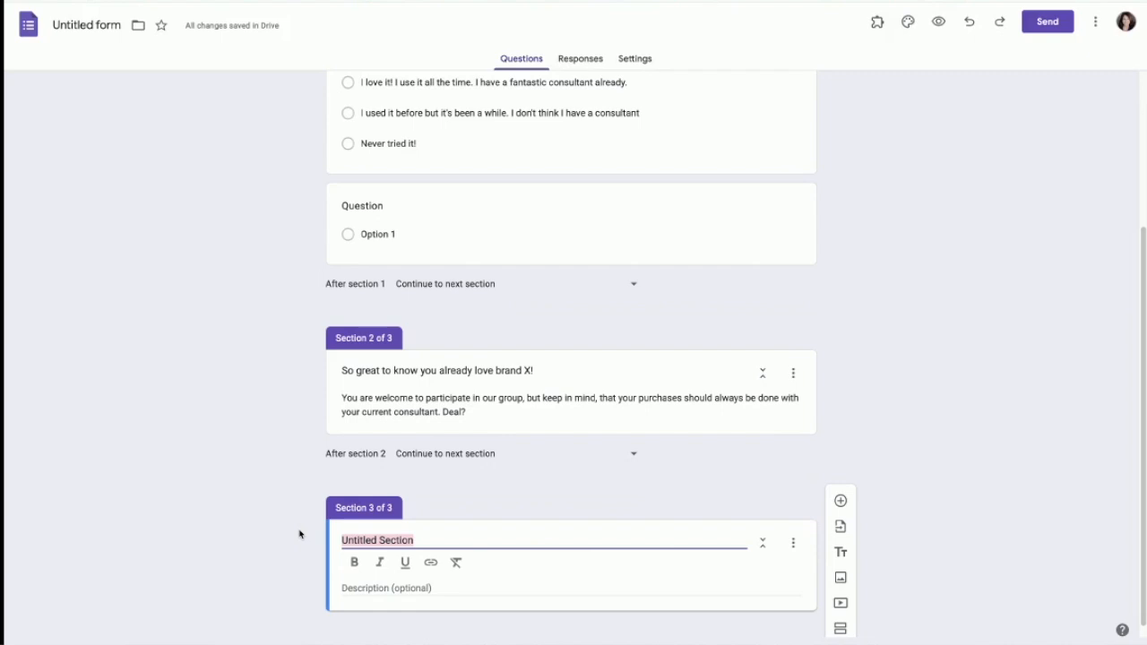
text(I sure)
key(BackSpace)
key(BackSpace)
key(BackSpace)
key(BackSpace)
key(BackSpace)
key(BackSpace)
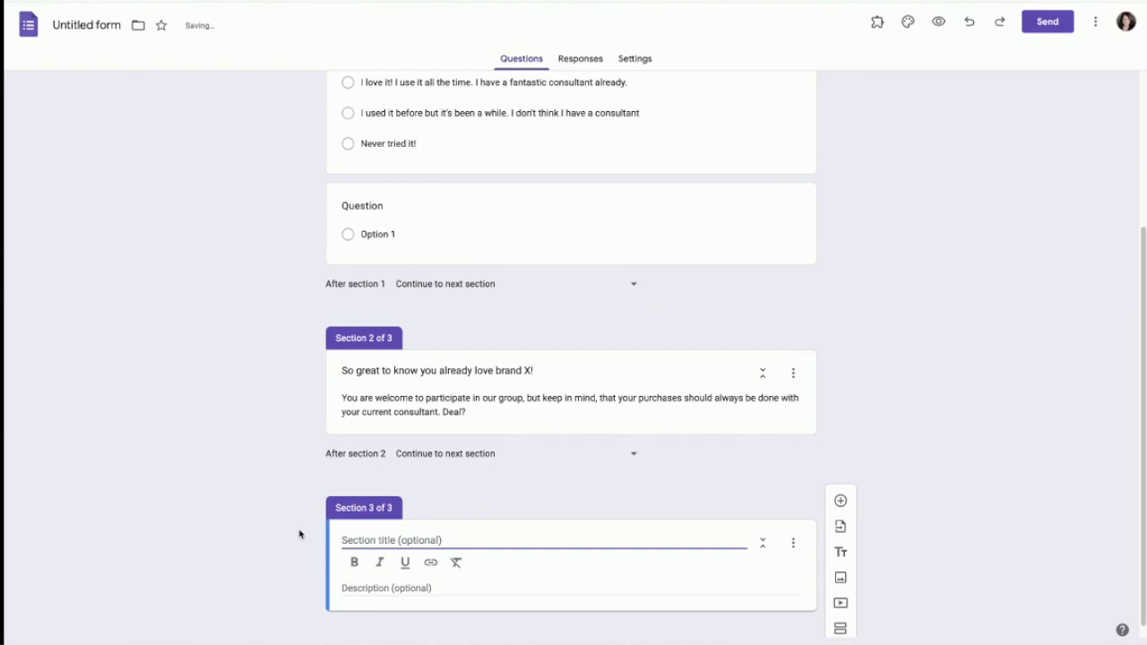
text(I am excited for you to try the latest and geat)
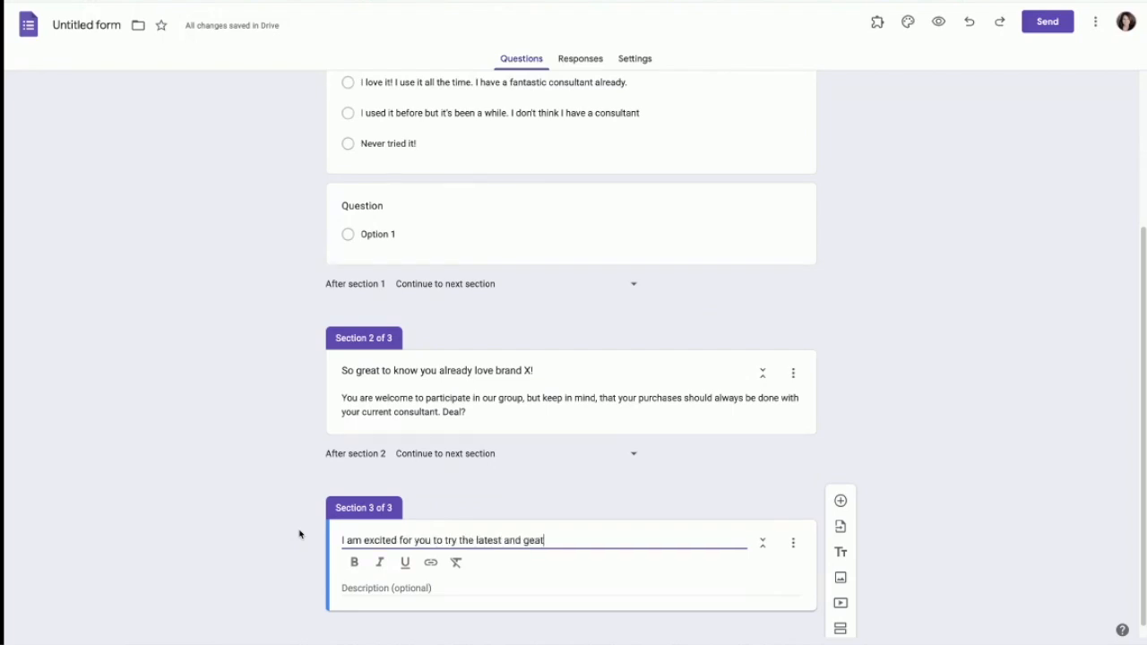
key(BackSpace)
key(BackSpace)
key(BackSpace)
text(reatest brand X products!)
click(439, 600)
Step: Write the Section 3 description 'Please continue to help me choose the best freebies for you'
click(439, 567)
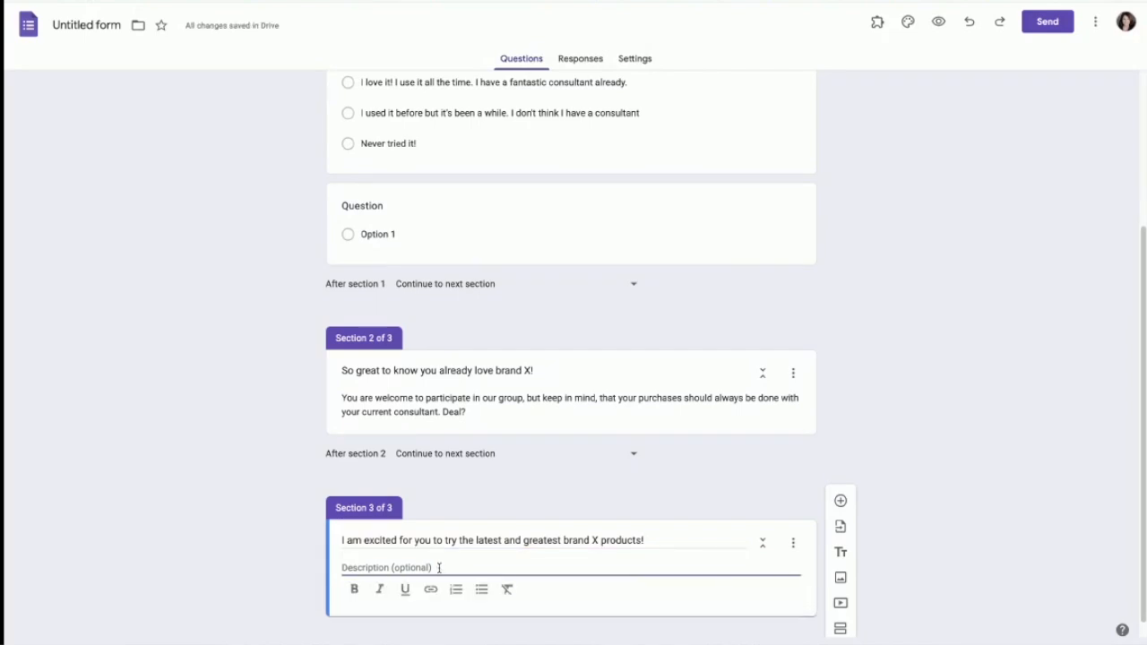
text(Please continue )
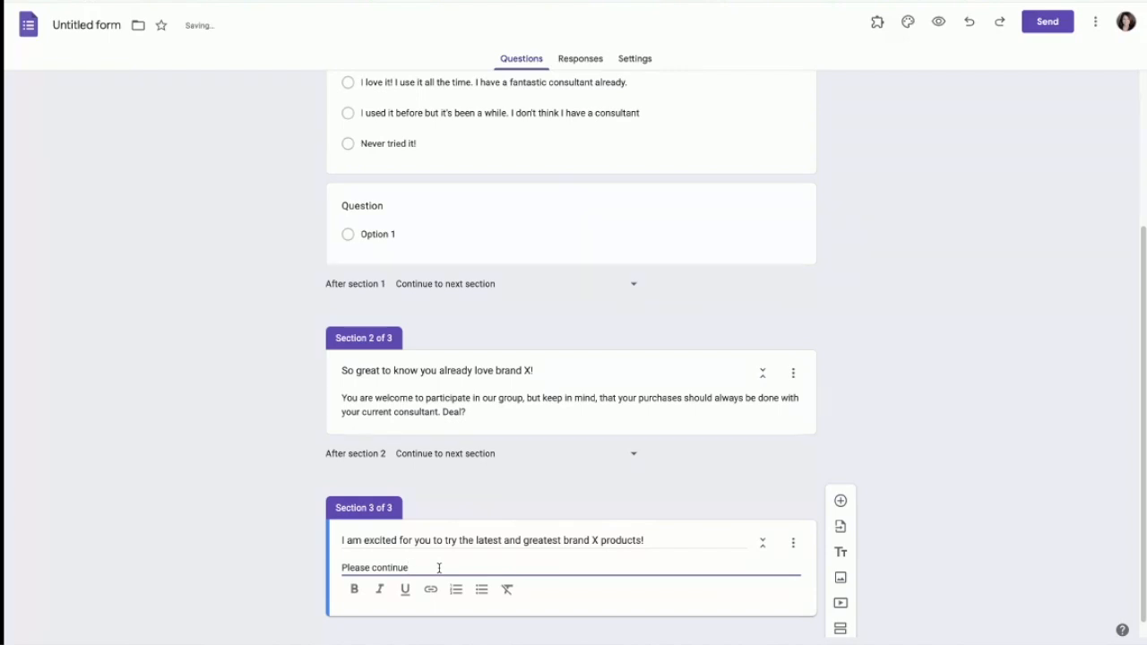
text(to help me choose the )
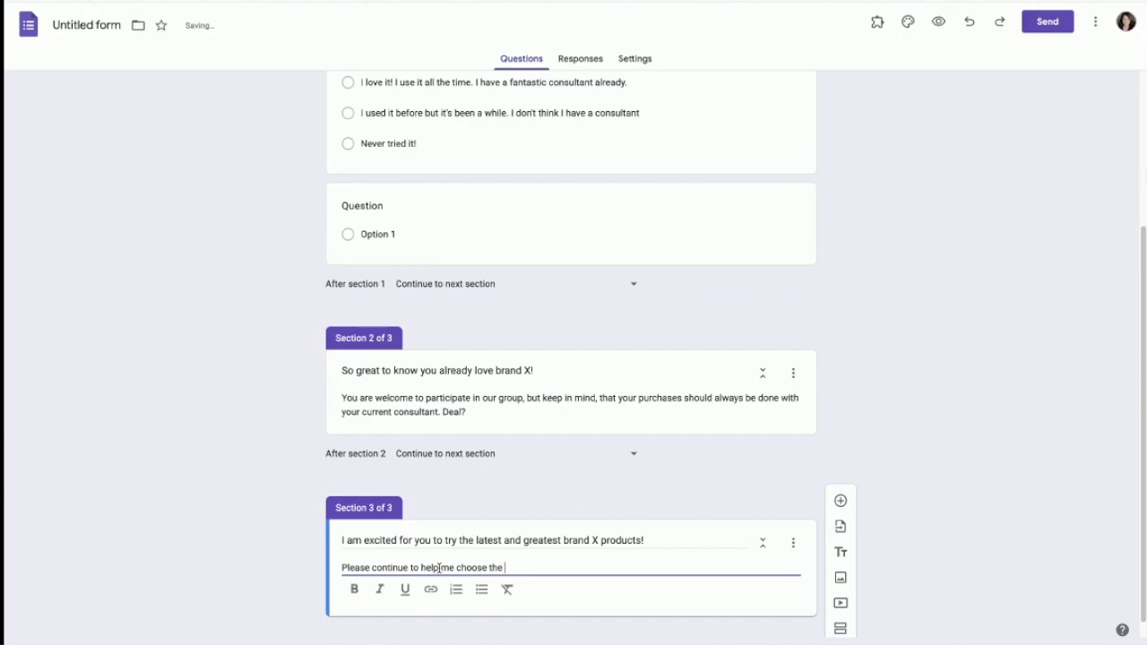
text(best freebies fr)
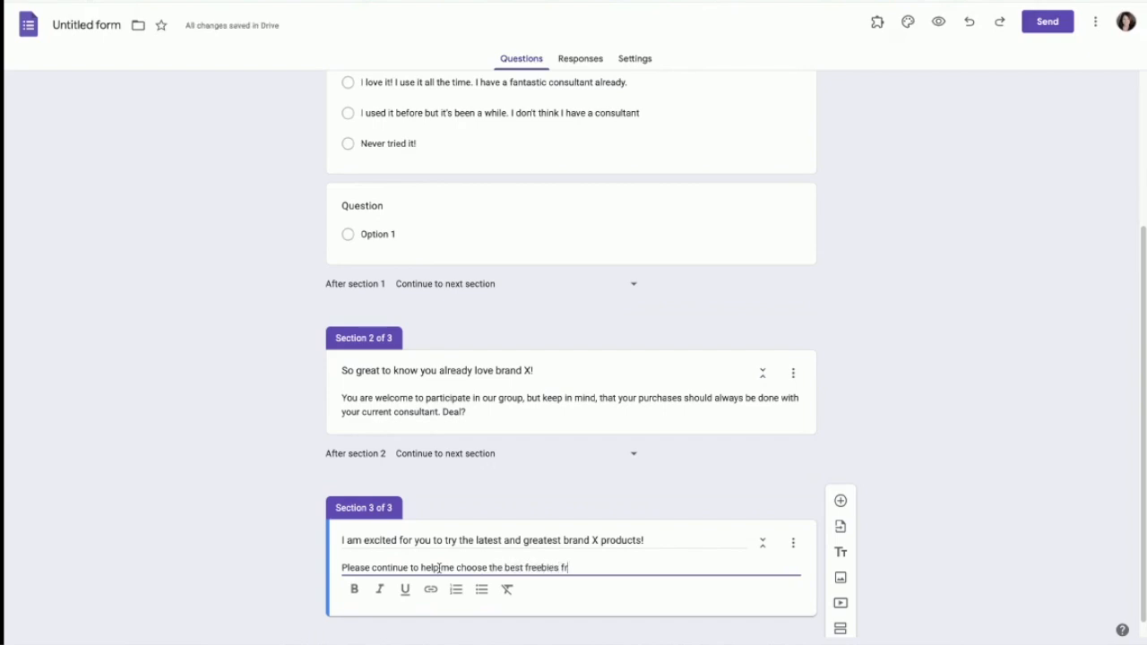
key(BackSpace)
text(or you!)
scroll(484, 573, down, 1)
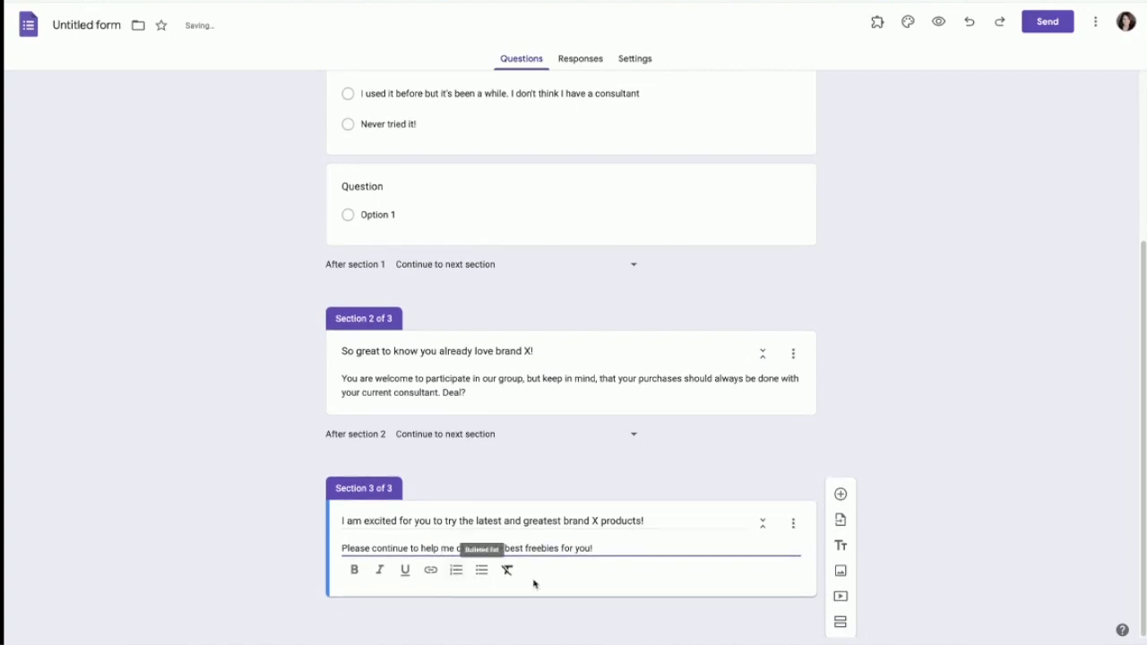
scroll(556, 466, up, 3)
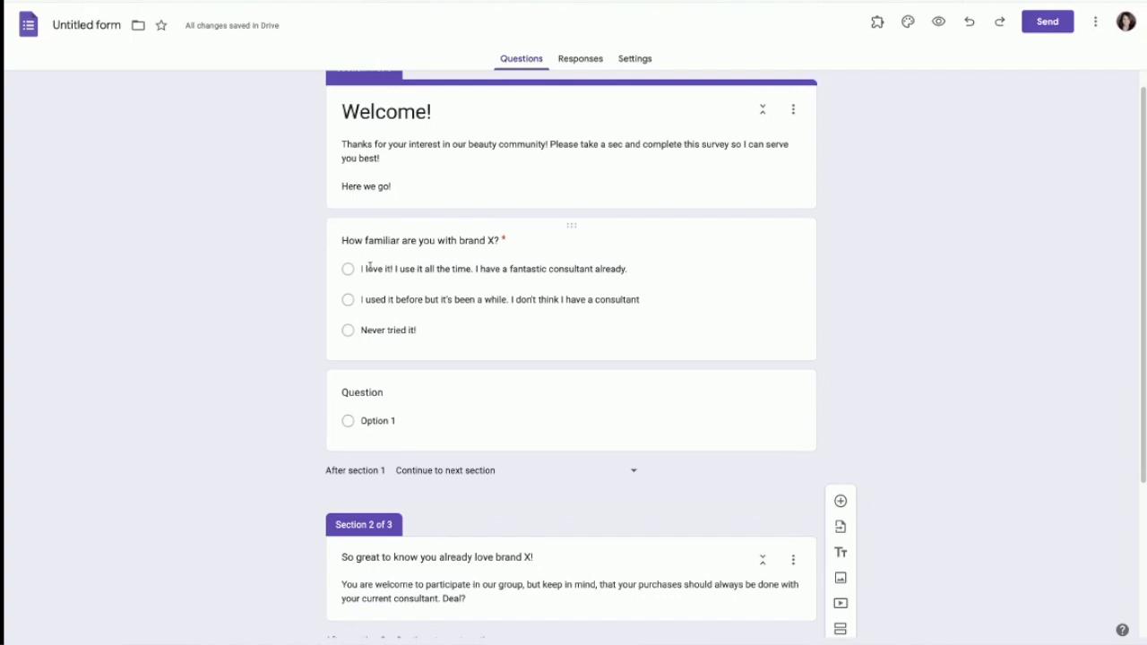
Step: Turn on answer-based branching: first answer to section 2, second and 'Never tried it!' to section 3
click(717, 334)
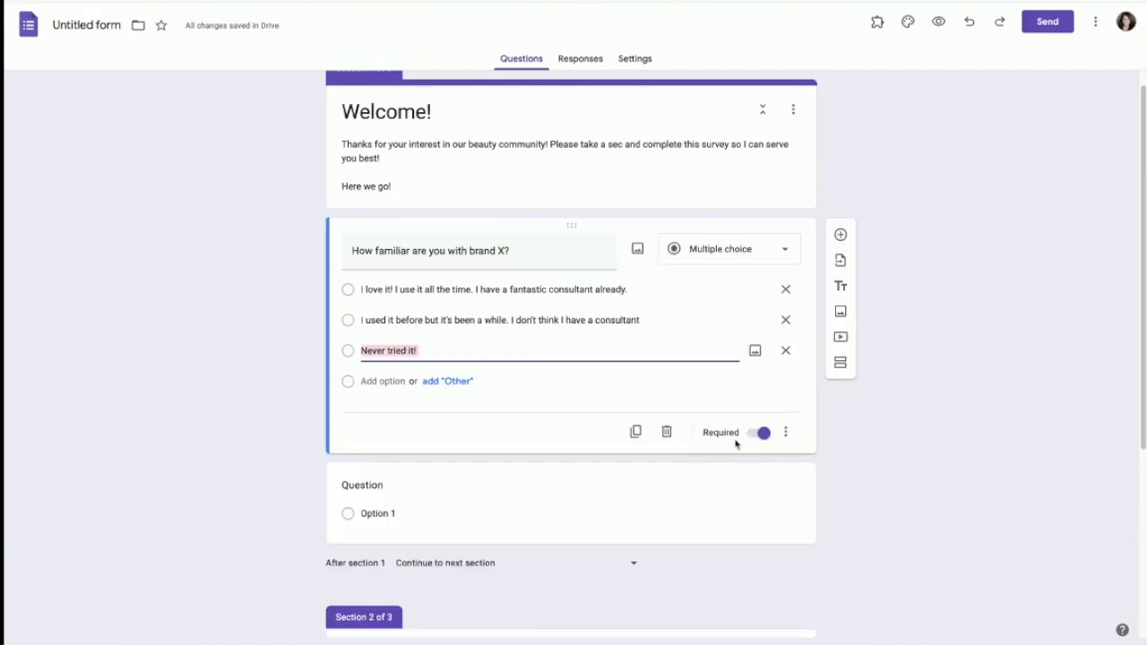
click(786, 432)
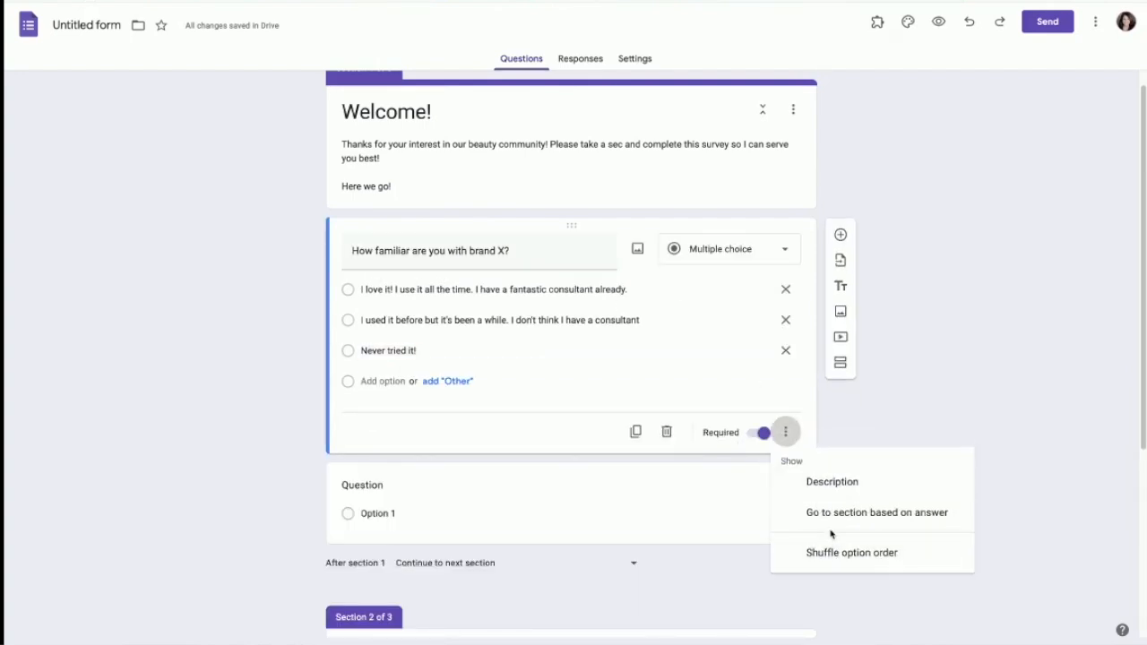
click(926, 519)
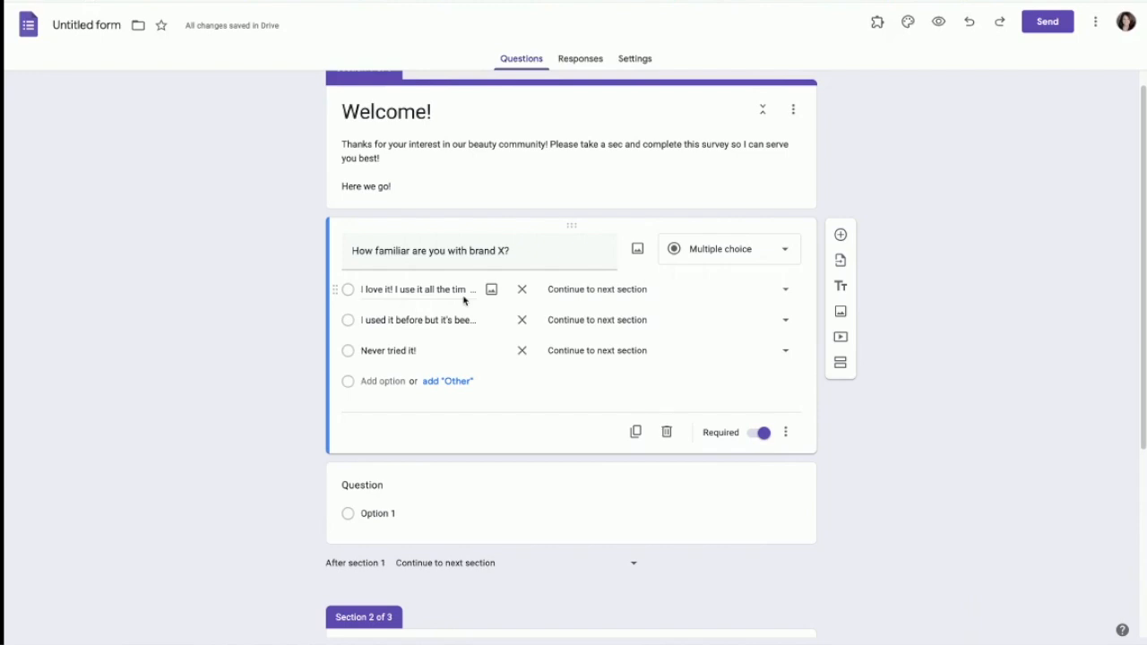
click(785, 293)
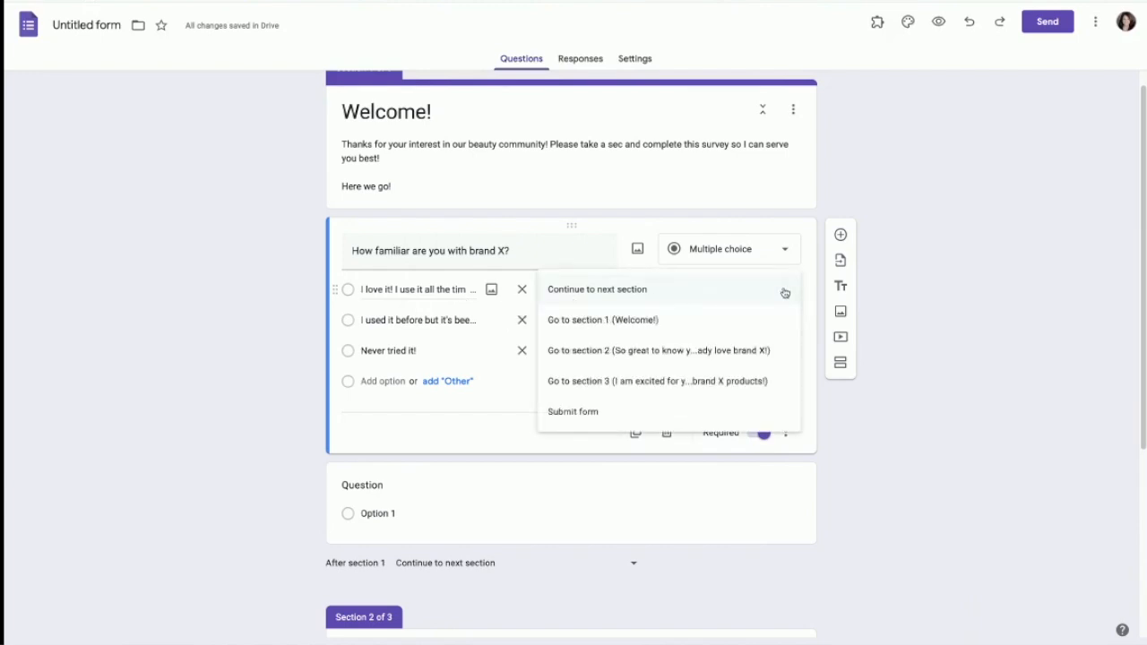
click(651, 354)
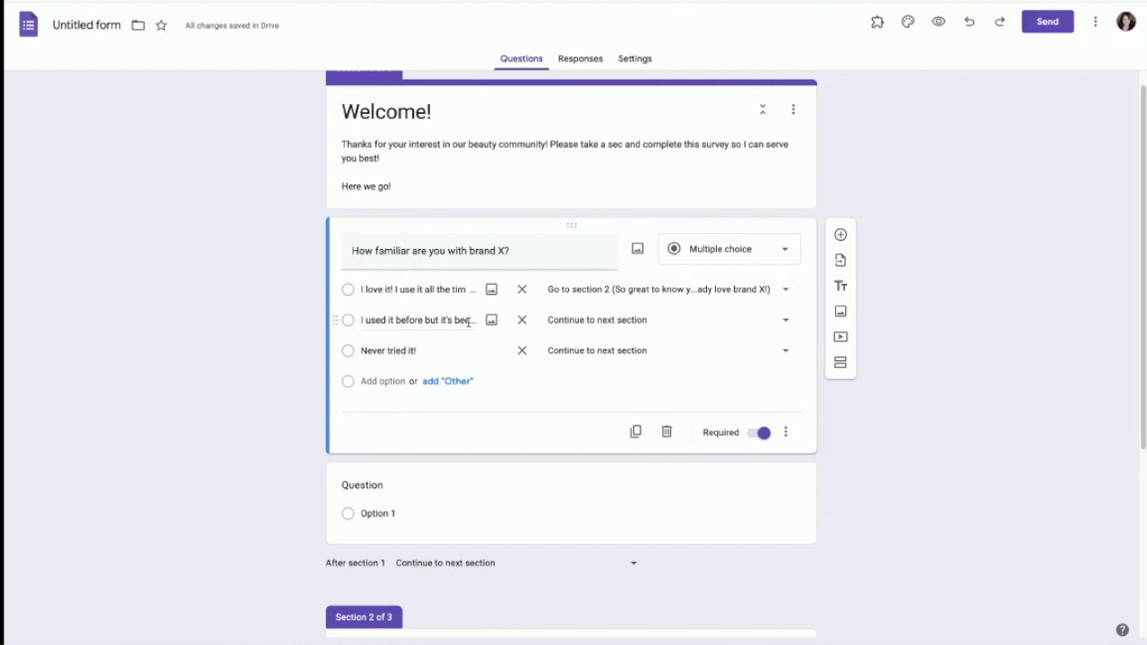
click(785, 321)
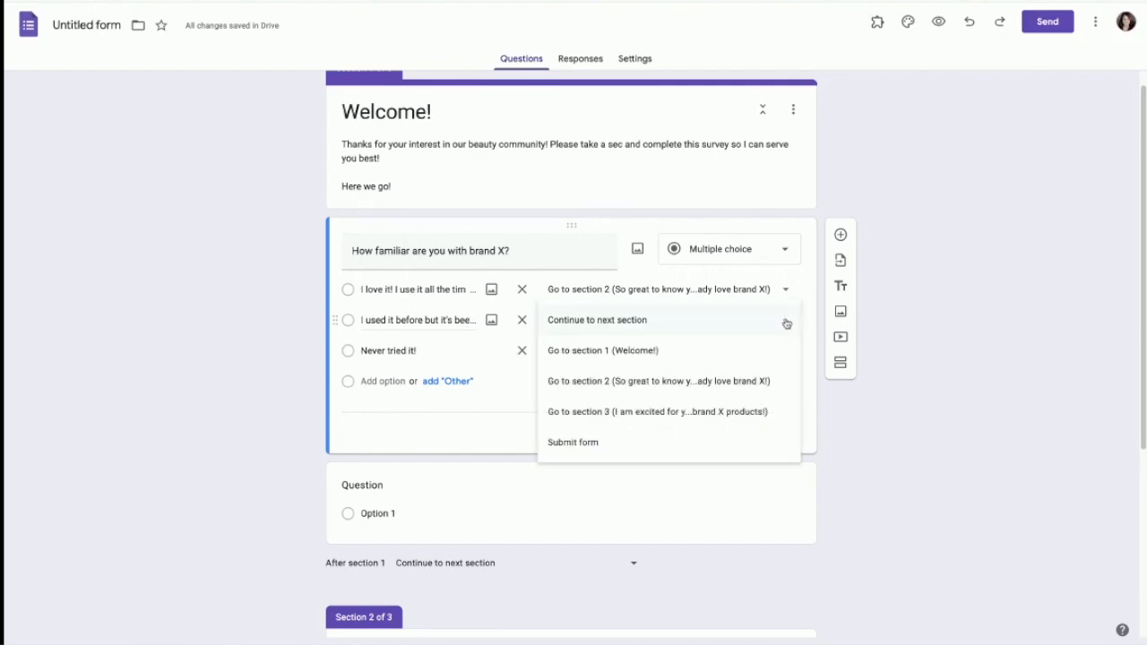
click(647, 413)
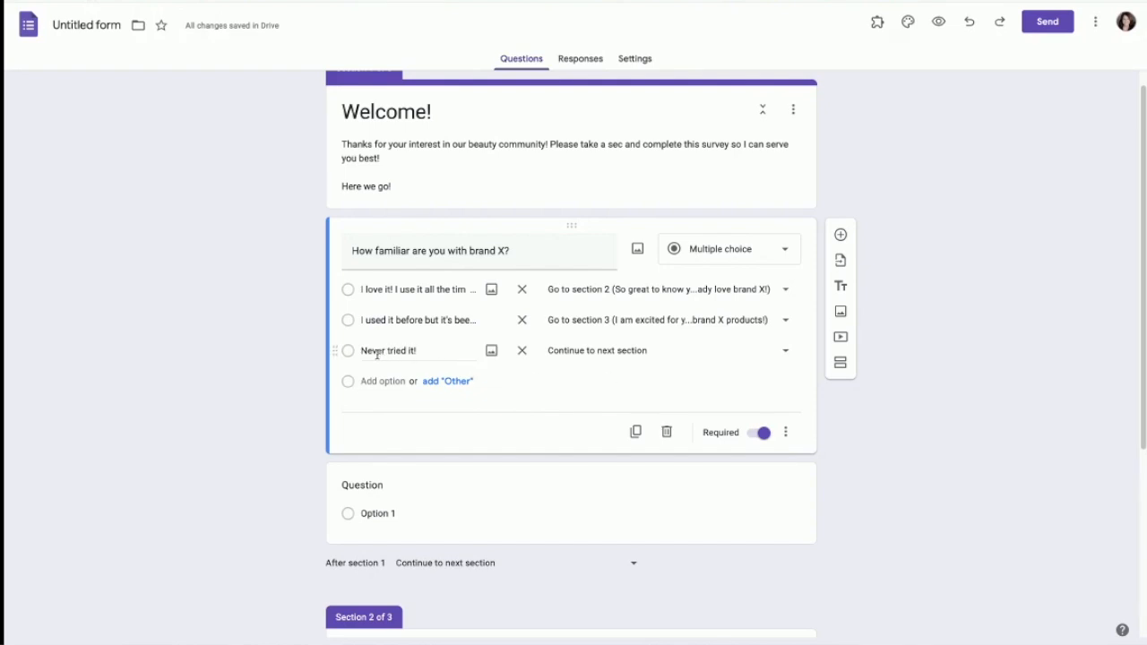
click(785, 353)
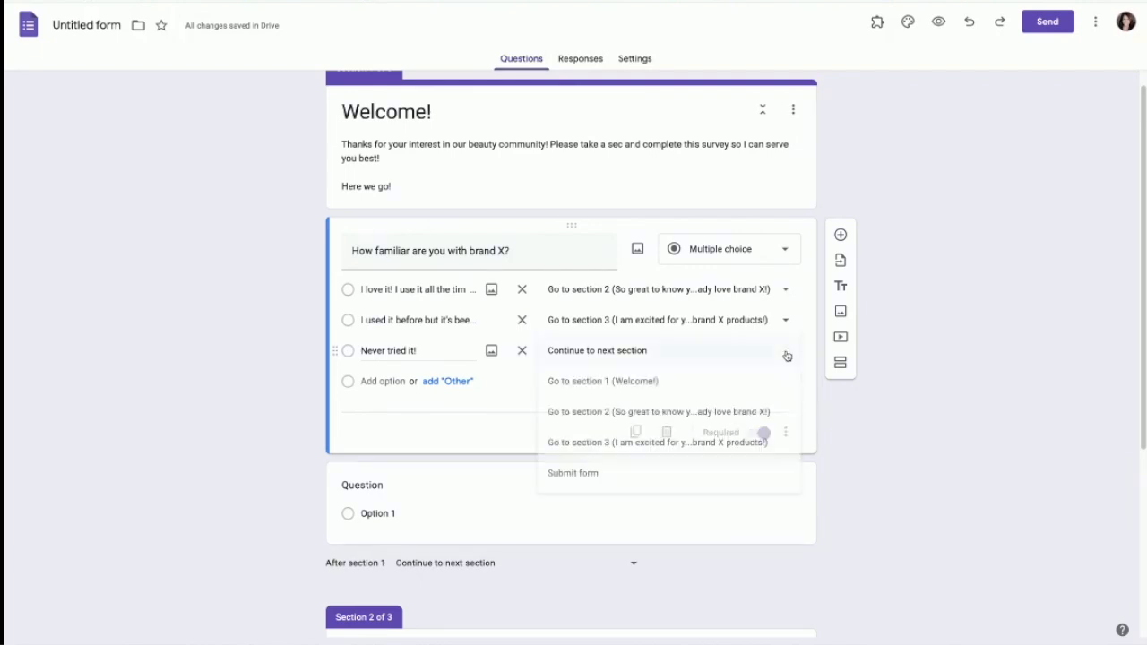
click(599, 444)
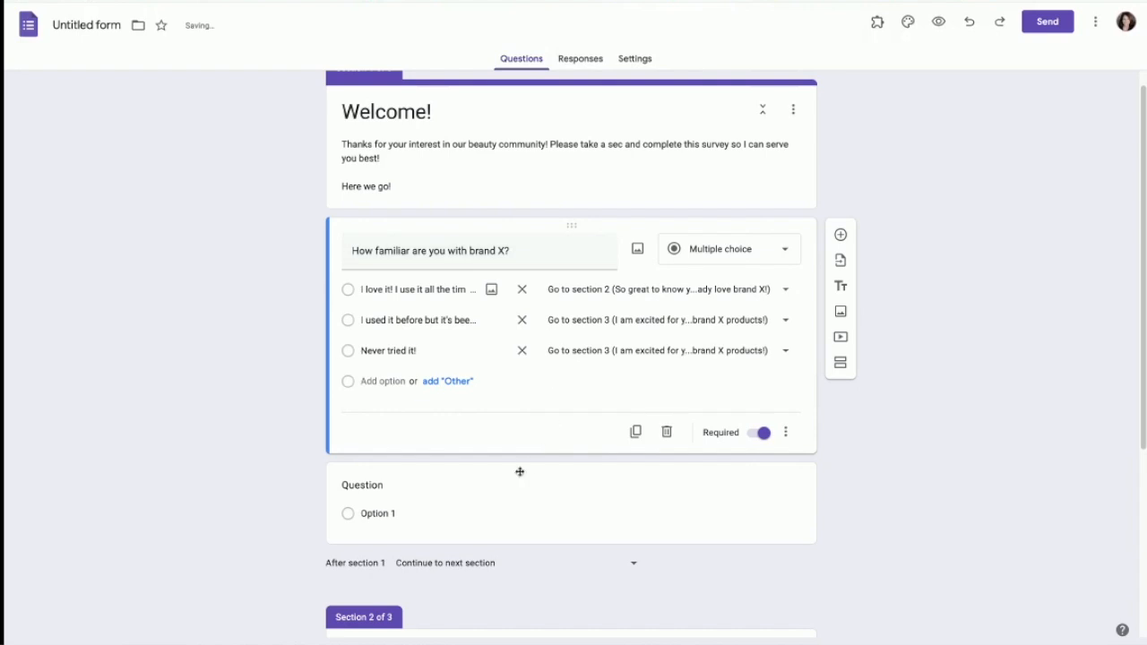
scroll(520, 492, down, 1)
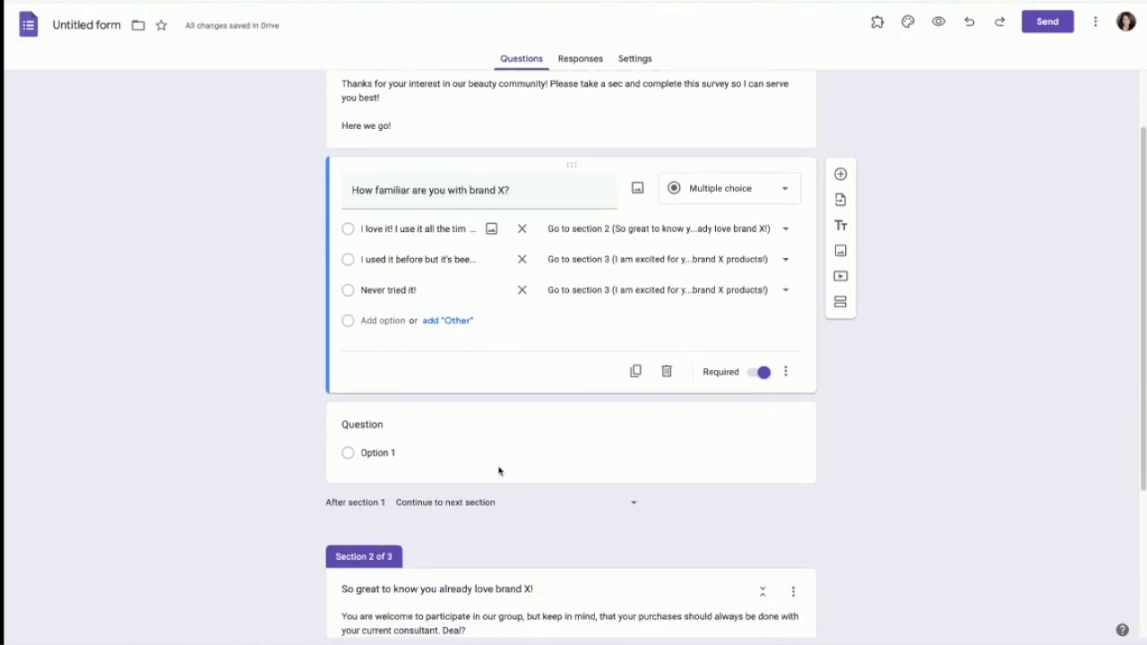
Step: Delete the empty untitled question below the brand X question, leaving section 2's routing unchanged
click(528, 444)
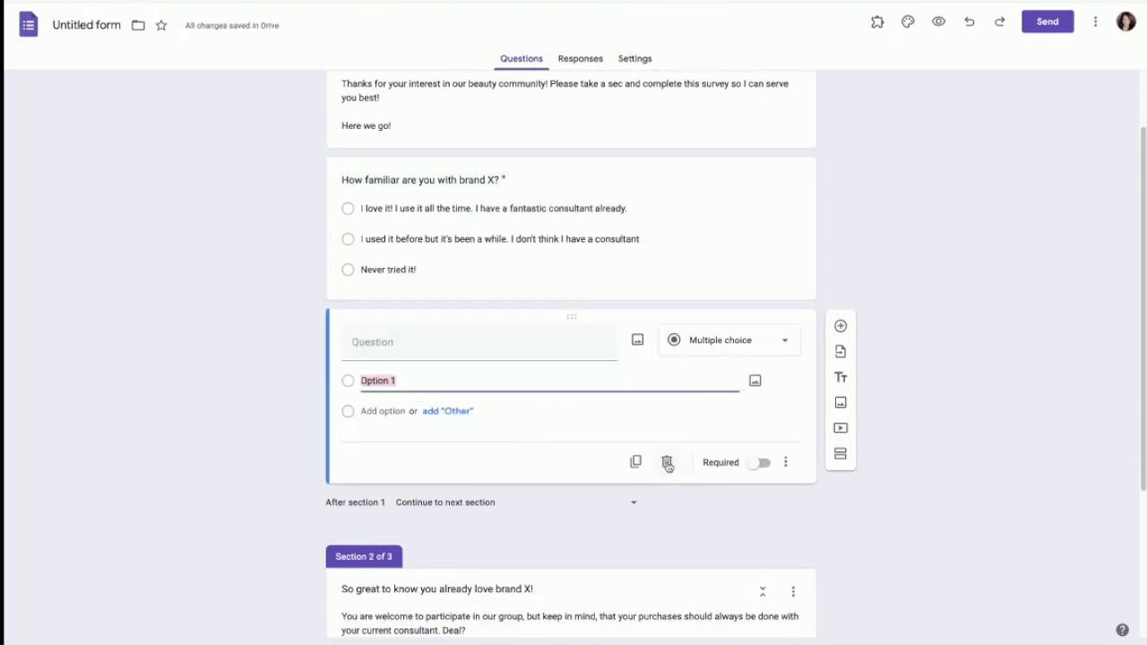
click(667, 462)
scroll(581, 448, down, 2)
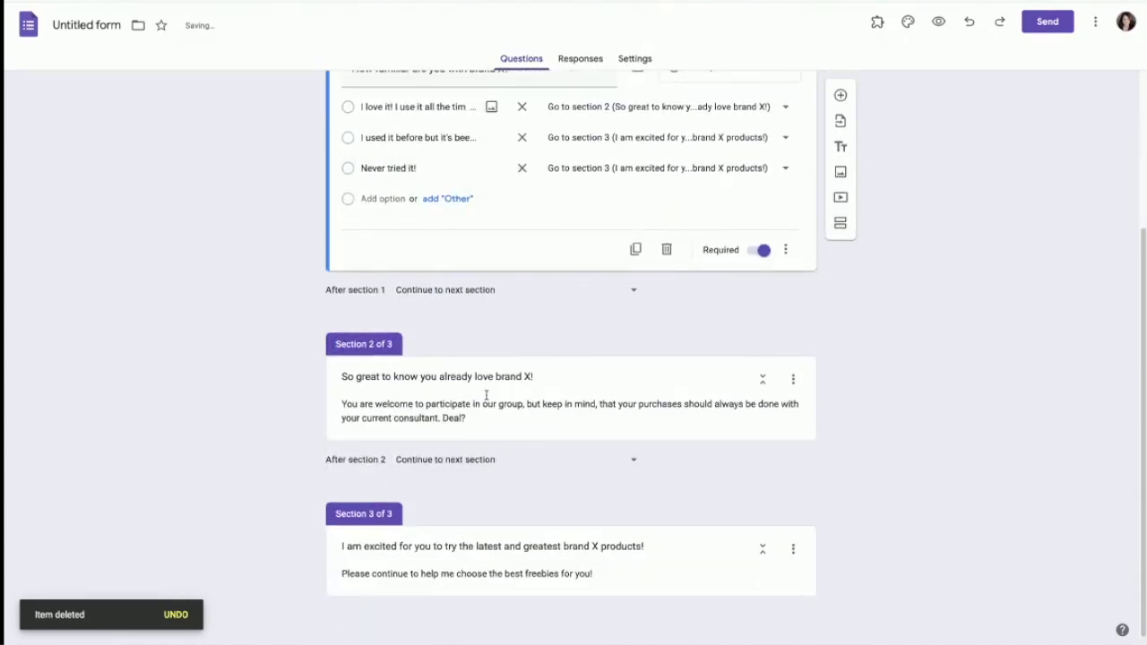
click(454, 462)
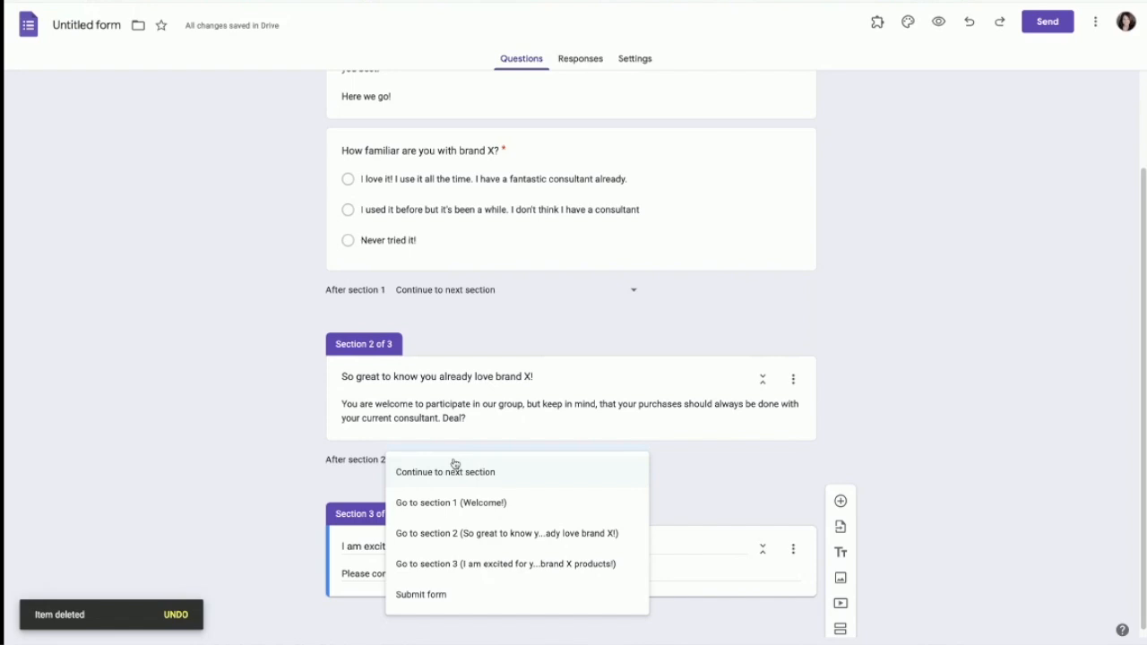
click(879, 407)
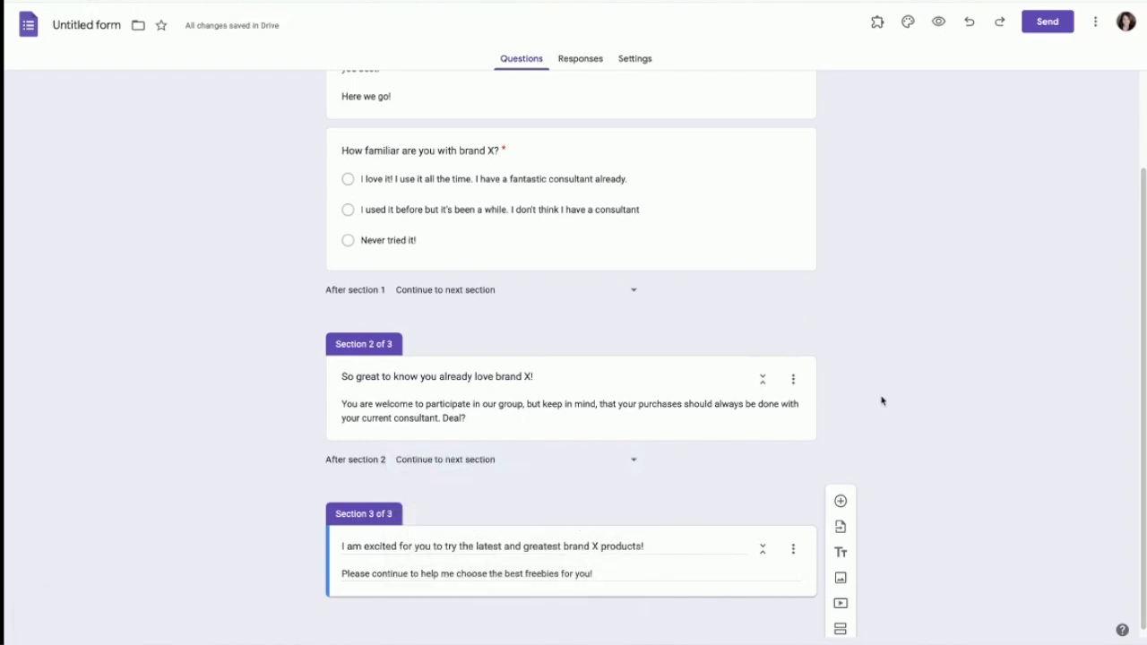
Step: Add a fourth section titled 'Thank you for your time!'
click(840, 623)
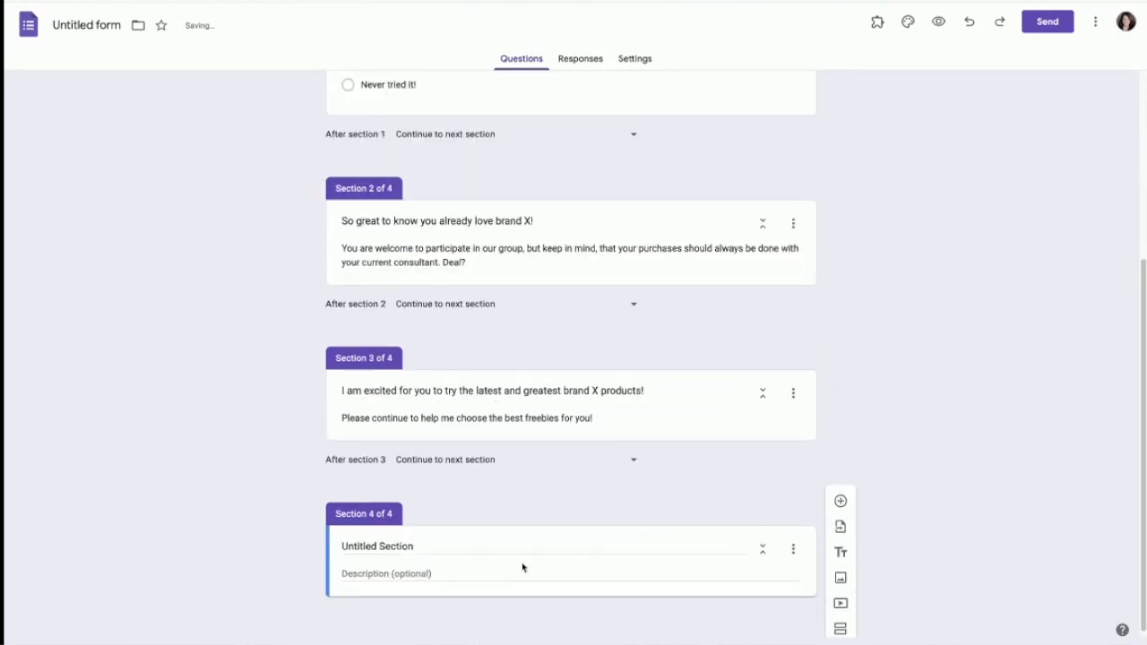
click(432, 545)
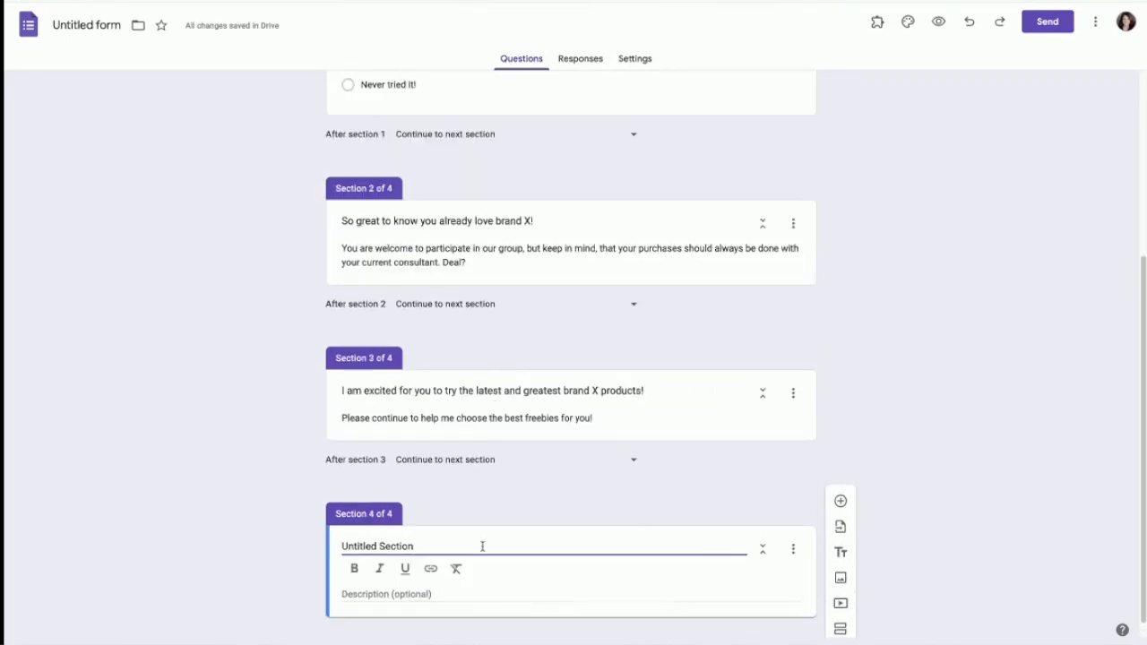
key(BackSpace)
key(BackSpace)
key(BackSpace)
key(BackSpace)
key(BackSpace)
key(BackSpace)
key(BackSpace)
key(BackSpace)
key(BackSpace)
key(BackSpace)
key(BackSpace)
text(thank)
key(BackSpace)
key(BackSpace)
key(BackSpace)
text(Thank you for your time!)
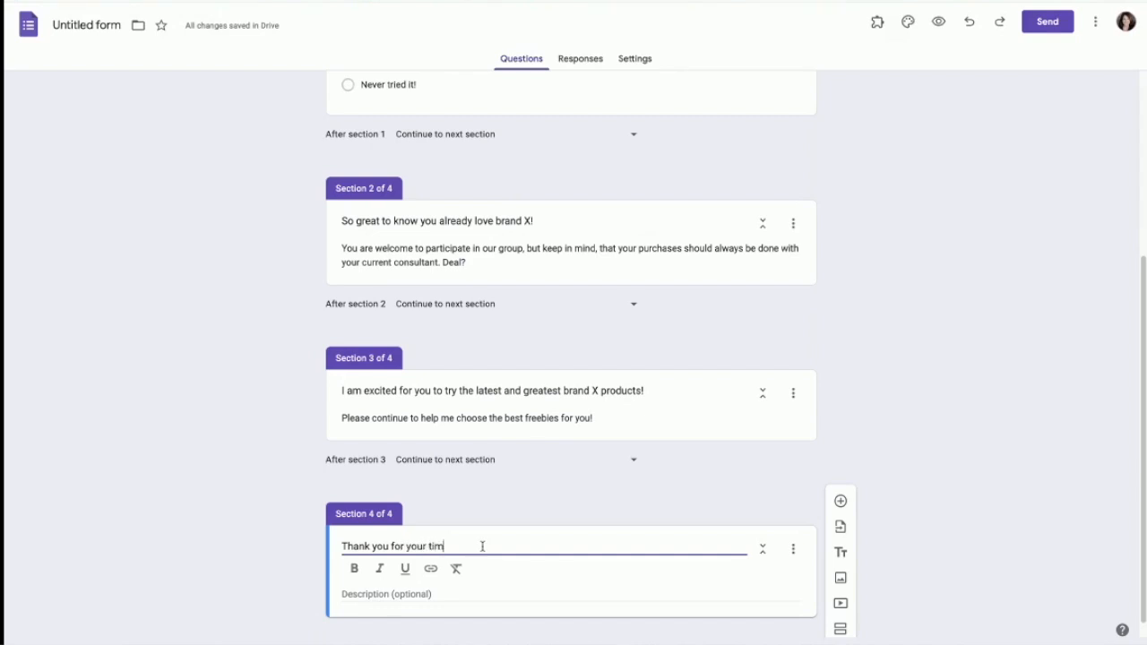
Step: Describe it as 'Be sure to click the Submit button below and you are all done'
click(382, 594)
text(Be sur)
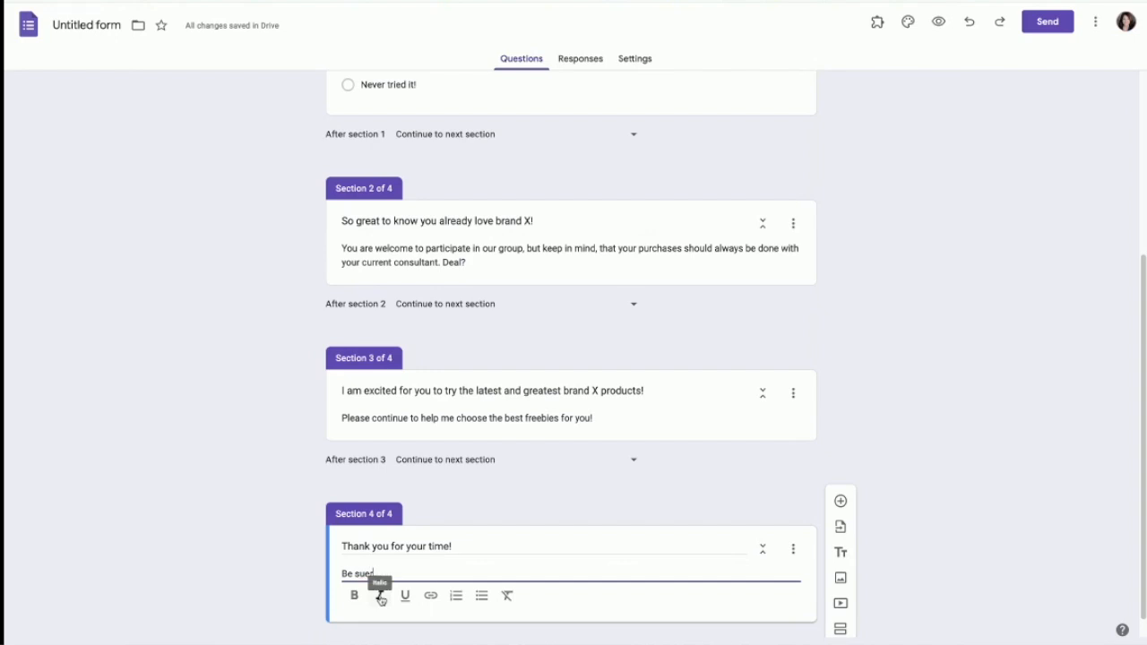
text(e to click the Submit button b)
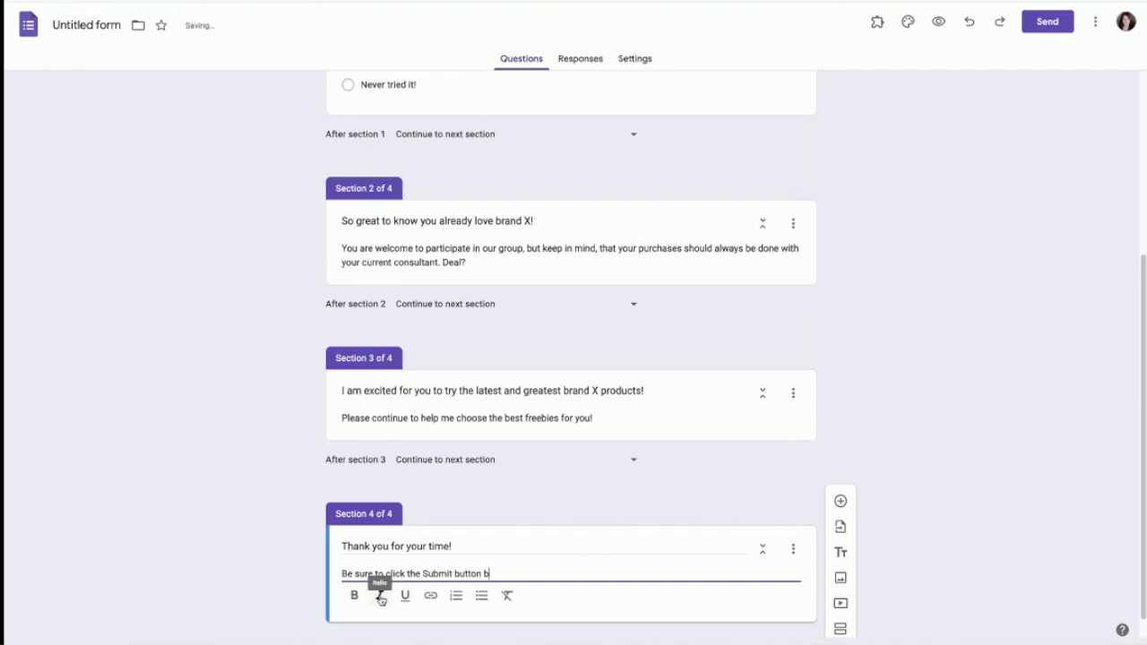
text(elow and you are all)
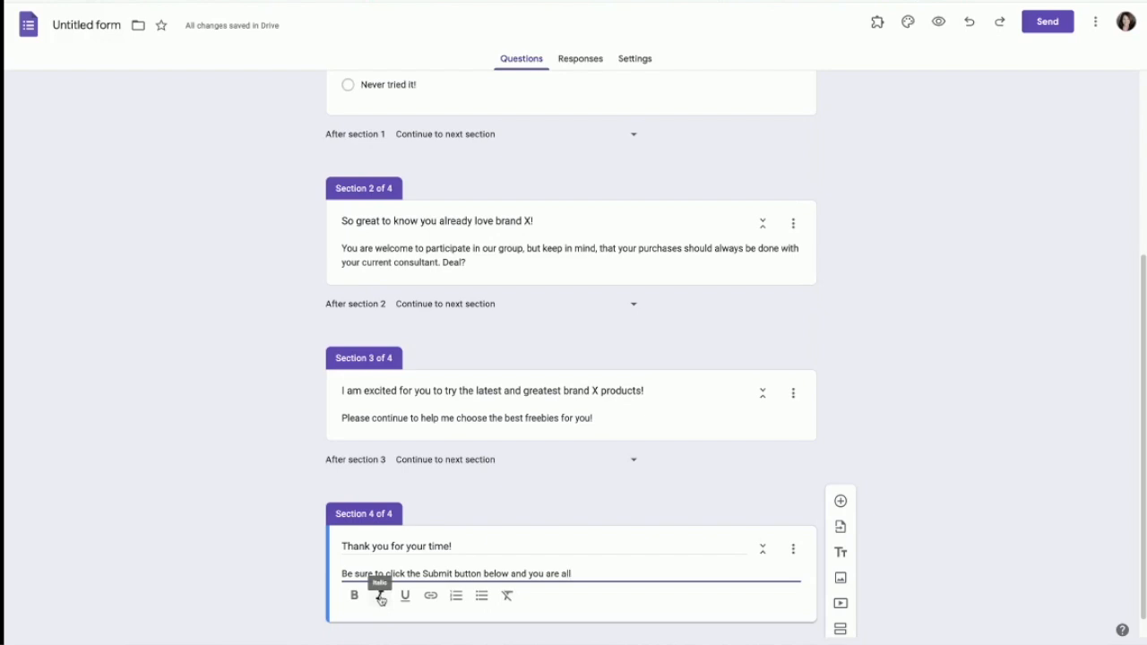
text( done!)
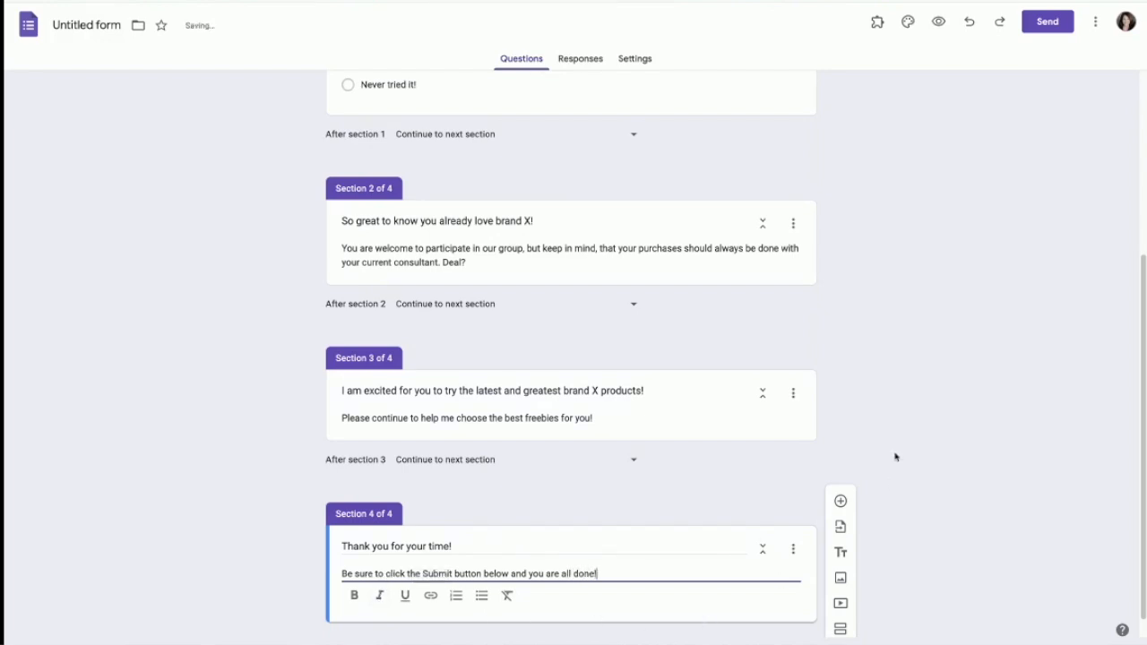
scroll(760, 293, up, 3)
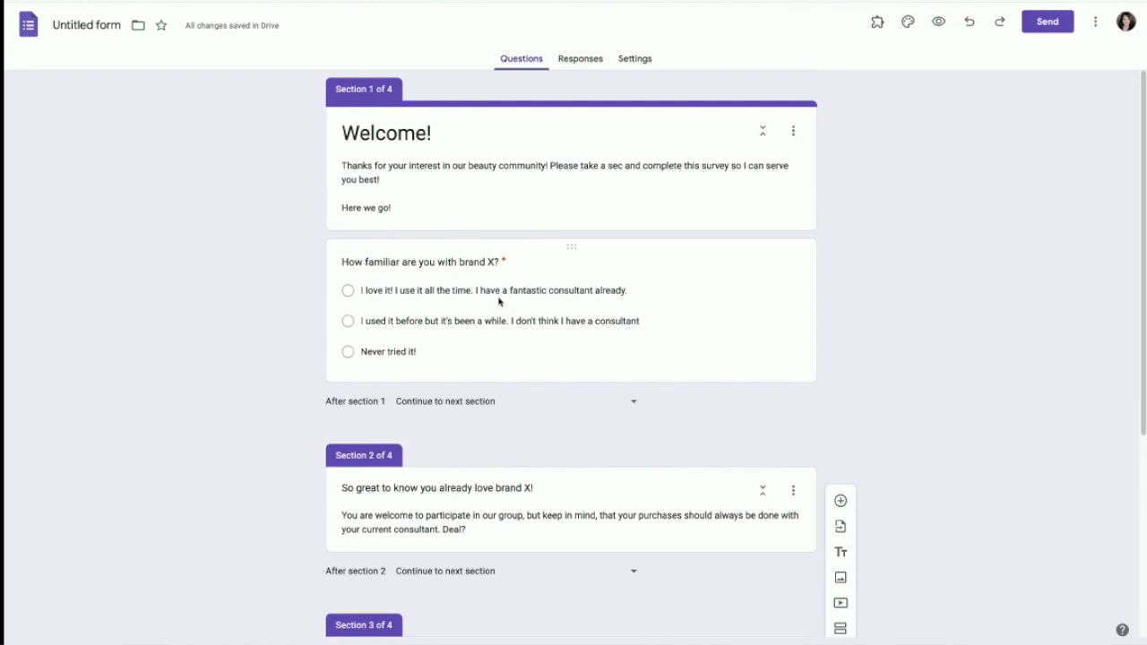
Step: Set 'After section 2' to 'Go to section 4 (Thank you for your time!)'
scroll(696, 304, down, 3)
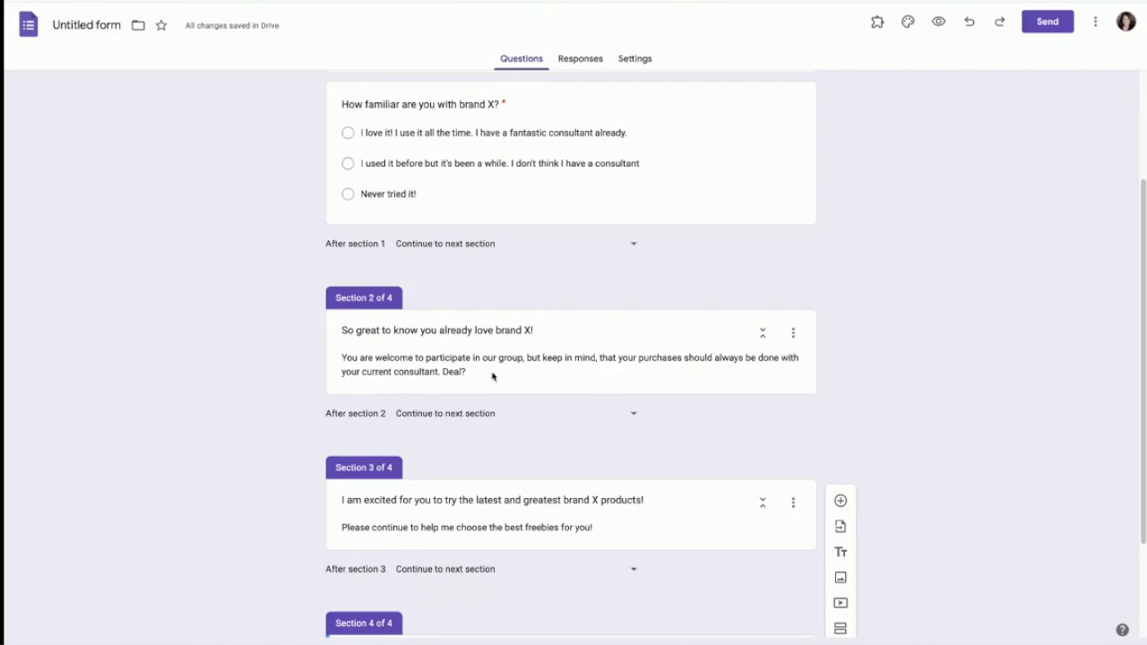
scroll(491, 373, down, 1)
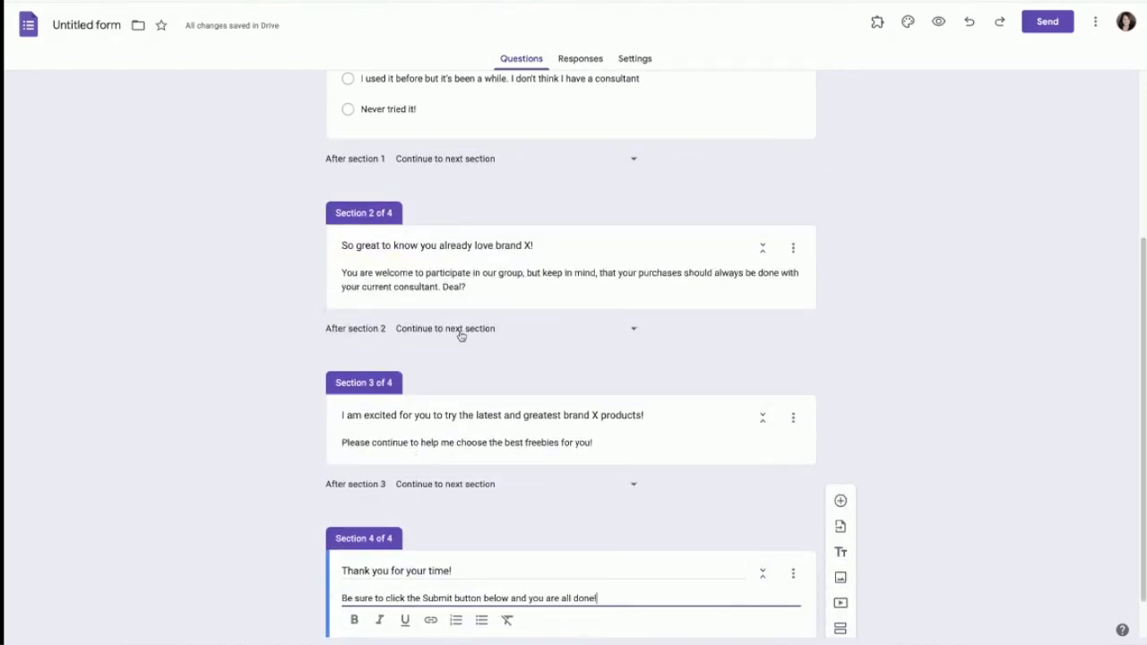
click(633, 330)
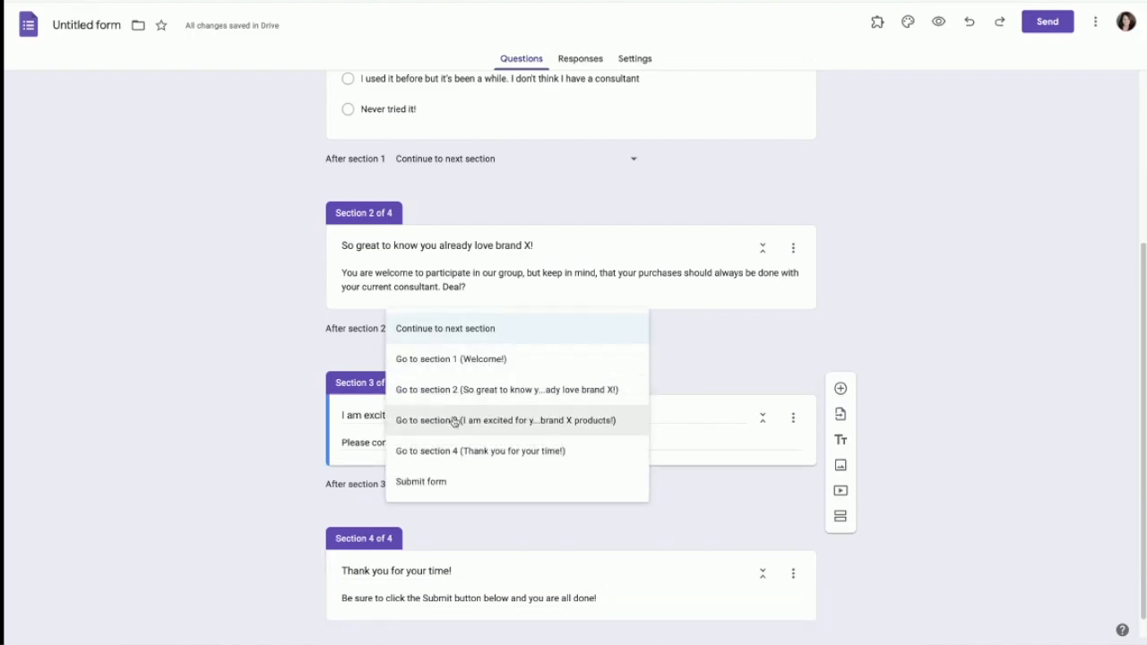
click(490, 452)
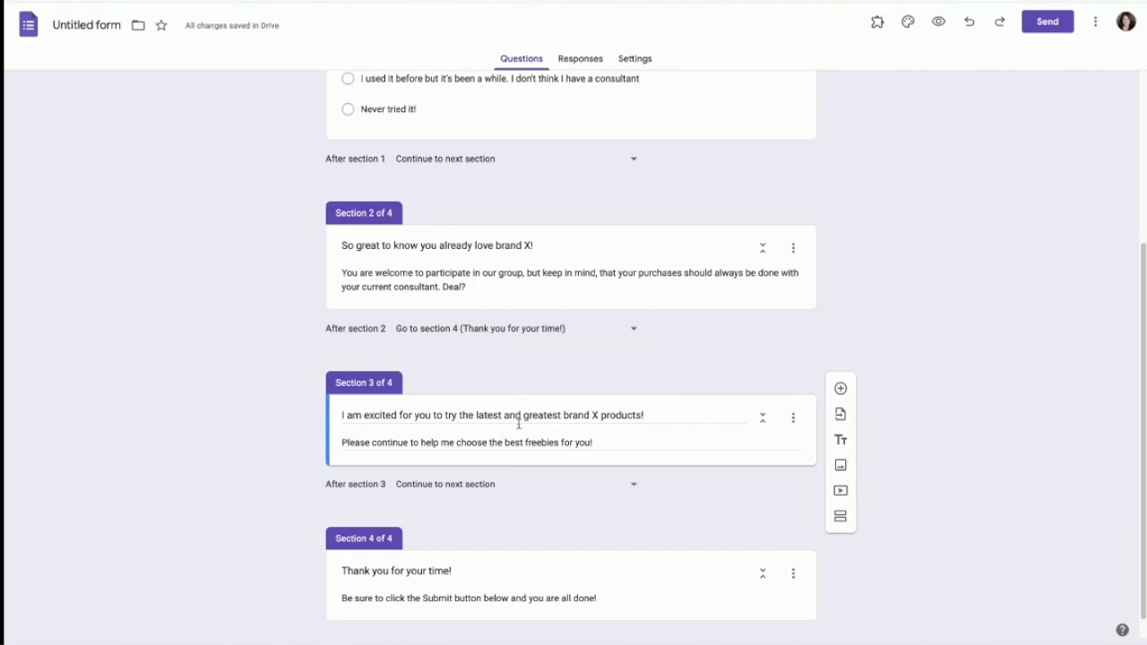
scroll(737, 216, up, 1)
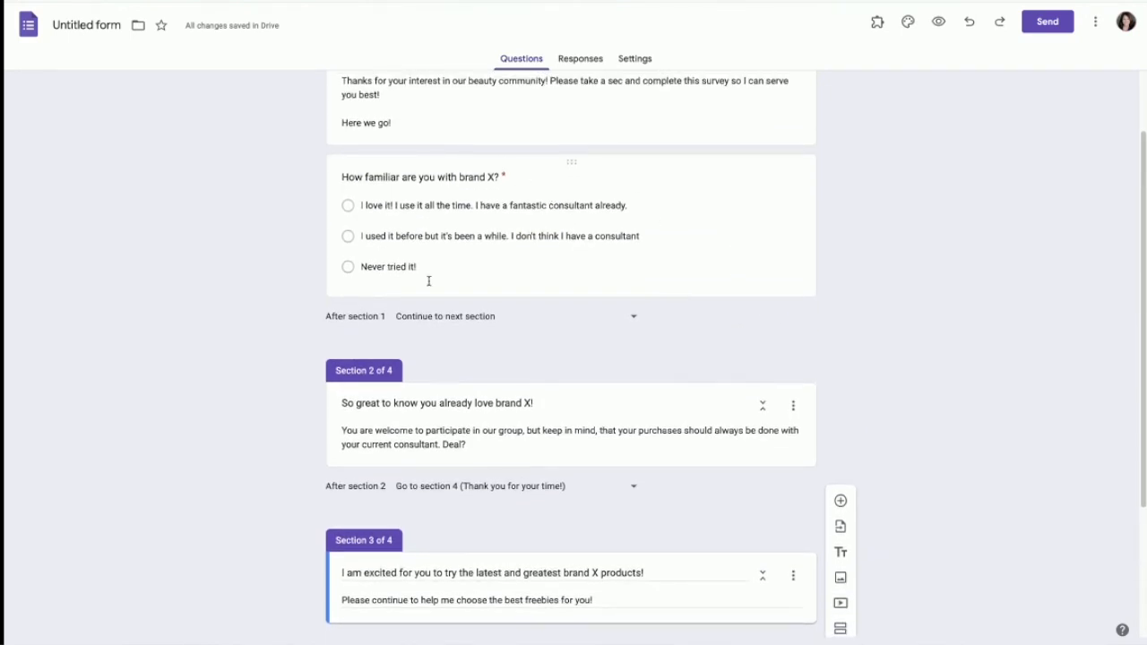
scroll(612, 529, down, 2)
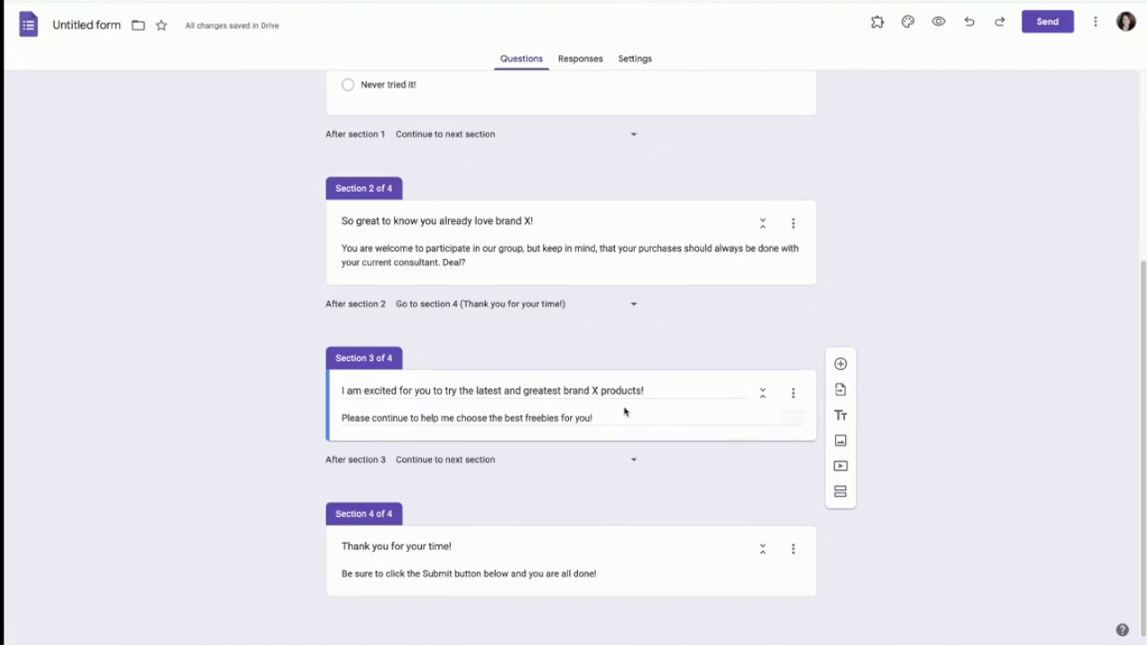
Step: In section 3, add a Checkboxes question 'What skincare concerns do you currently have?'
click(729, 387)
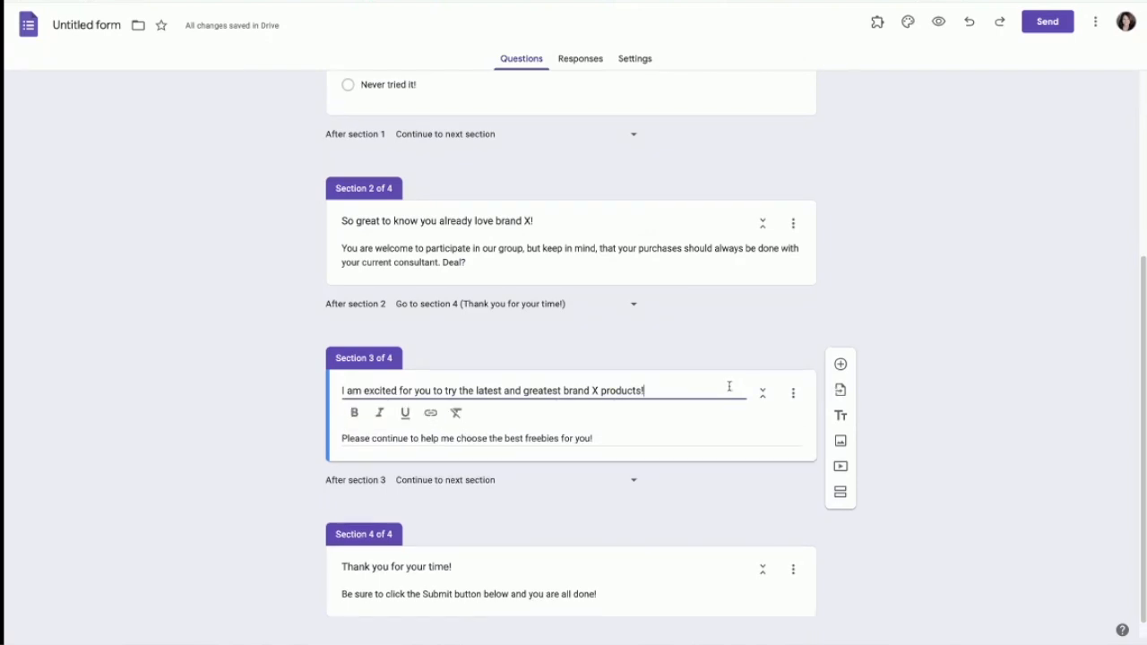
click(841, 364)
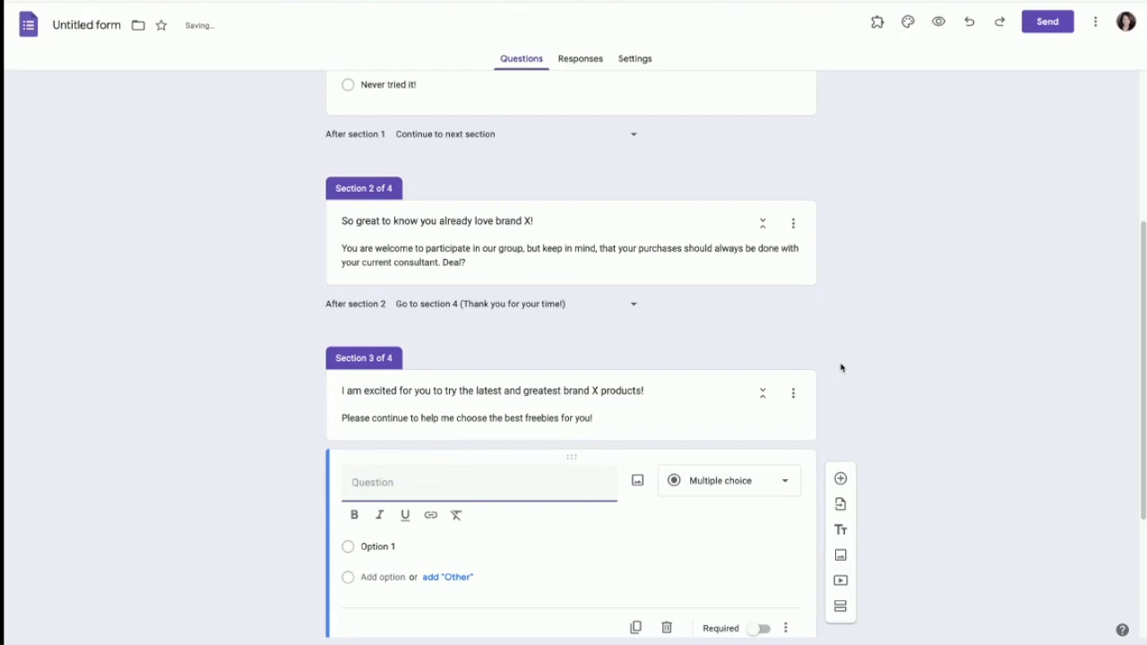
click(785, 482)
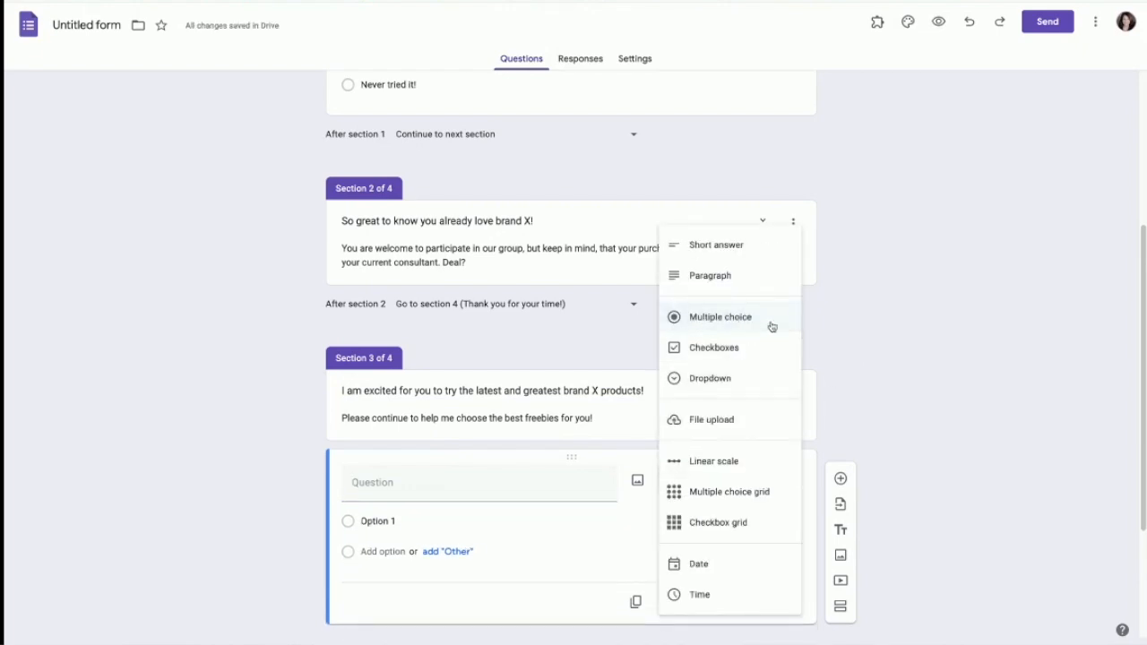
click(754, 355)
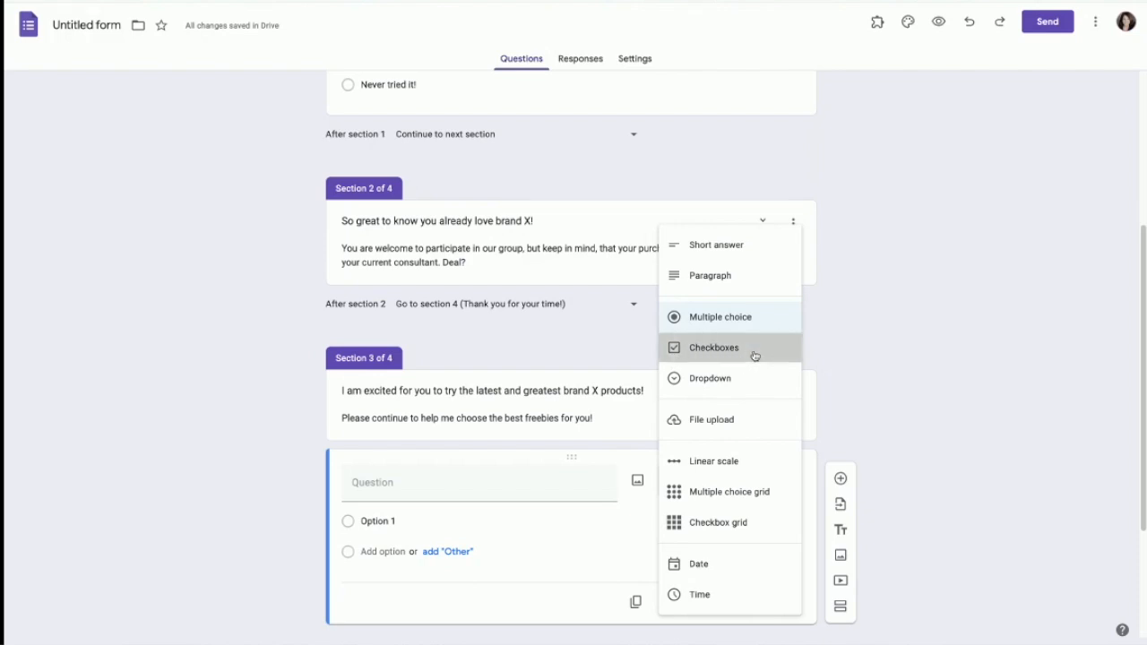
click(442, 482)
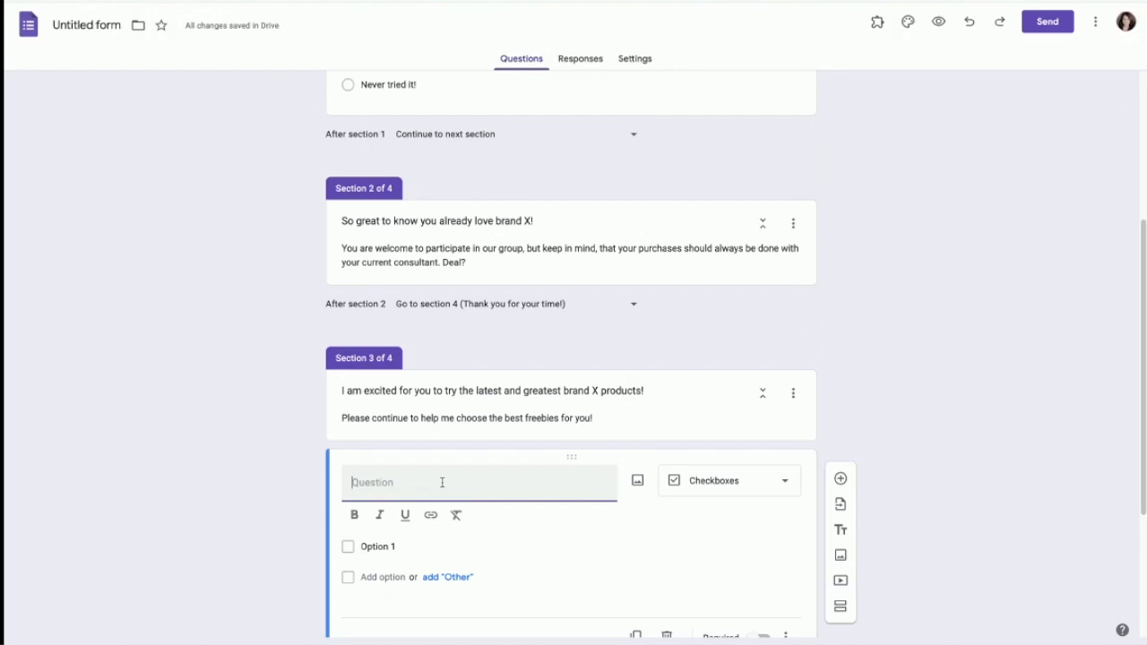
text(What skincare concerns do you currently have?)
Step: Enter options acne, large pore, deep wrinkles, crow's feet and sagging skin
scroll(433, 489, down, 1)
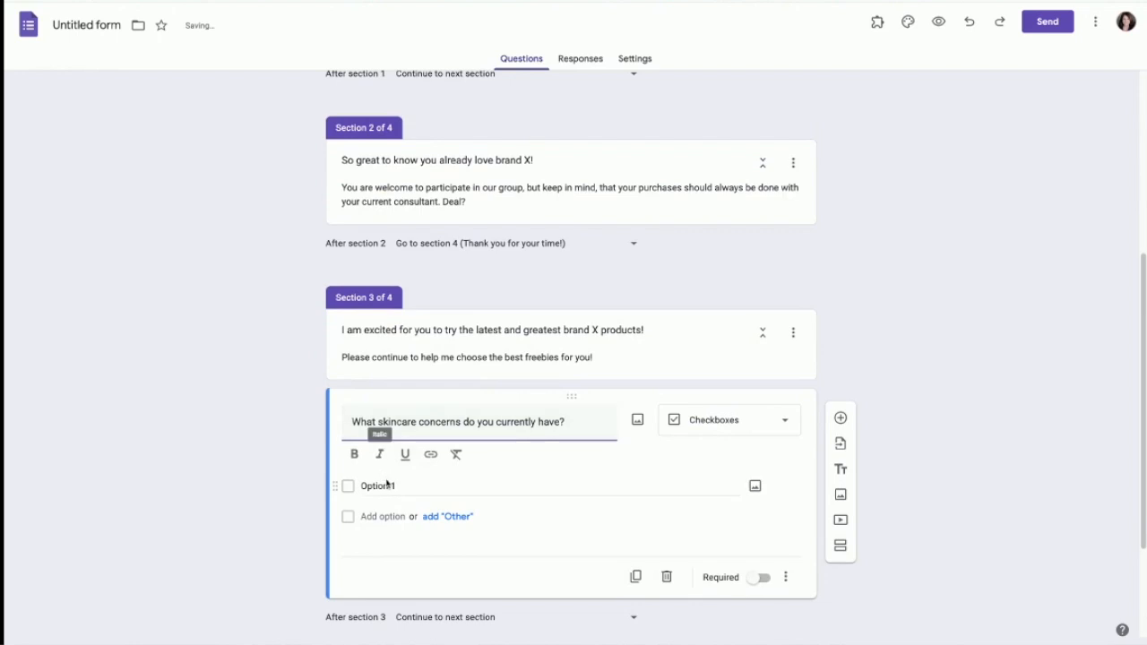
click(456, 482)
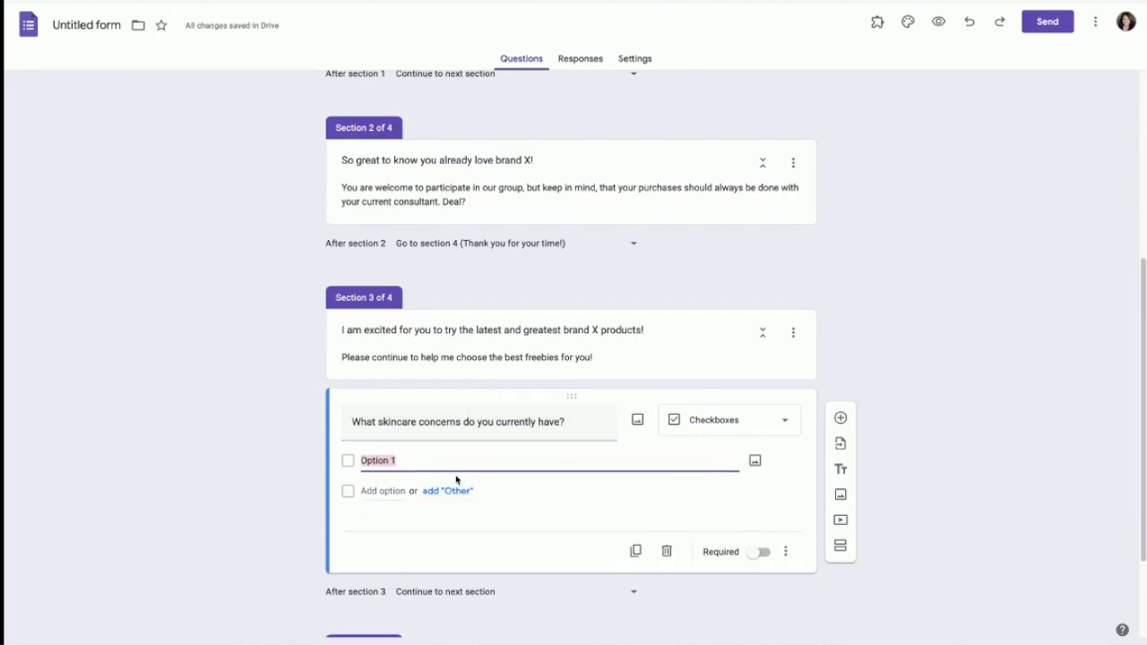
text(acne)
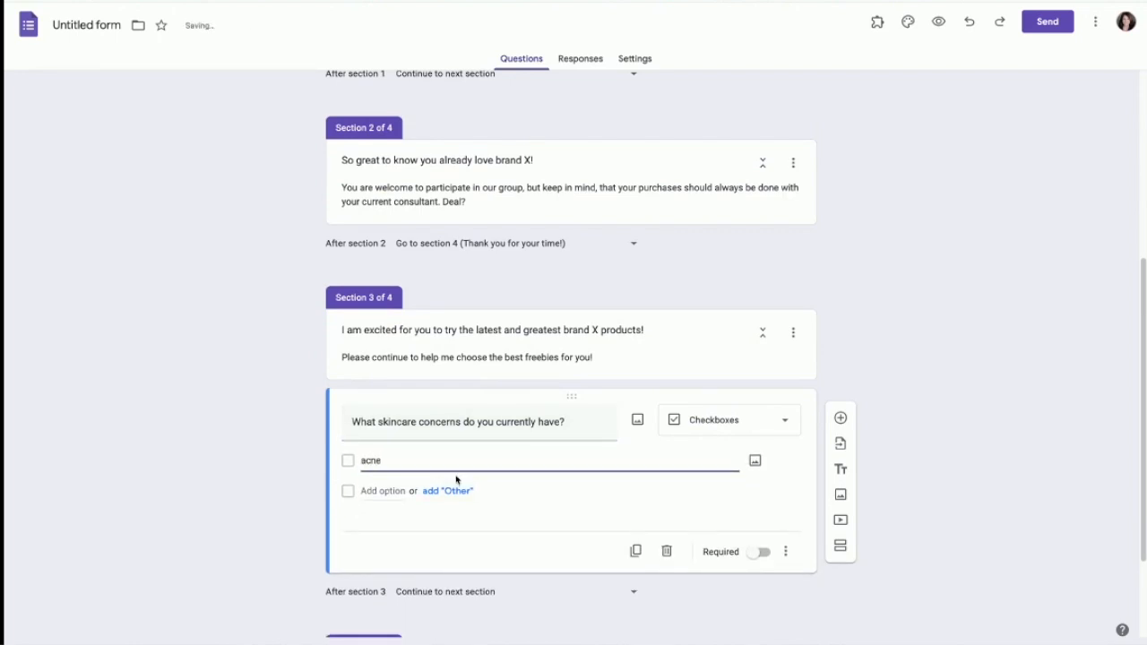
click(385, 492)
key(BackSpace)
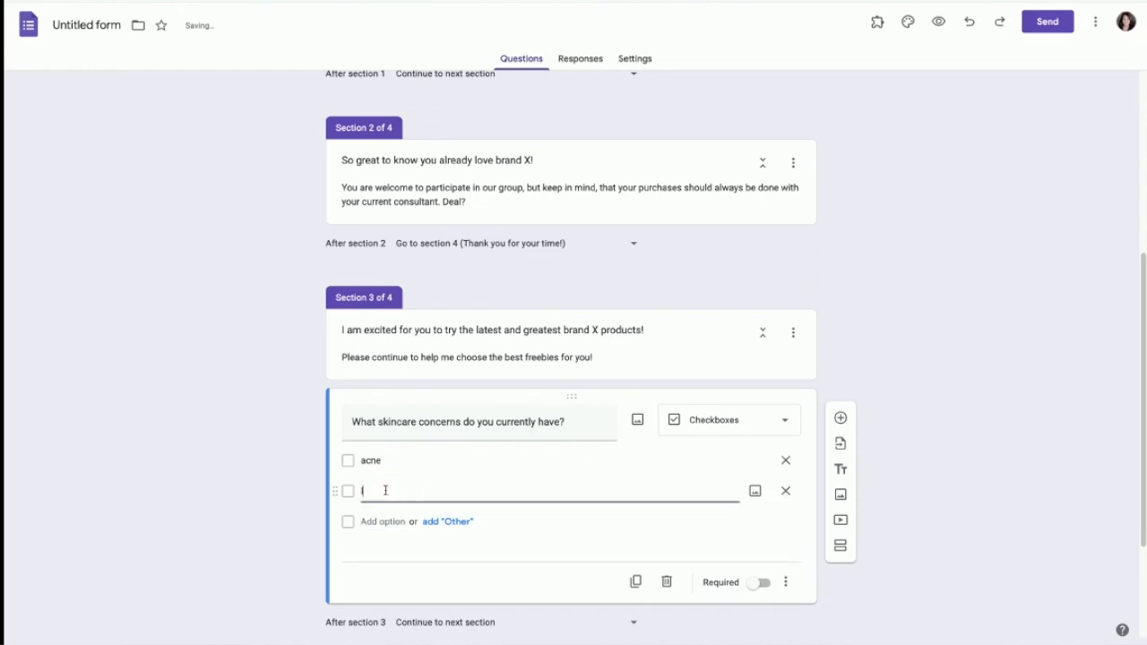
text(large pore)
click(380, 523)
text(deep wrinkles)
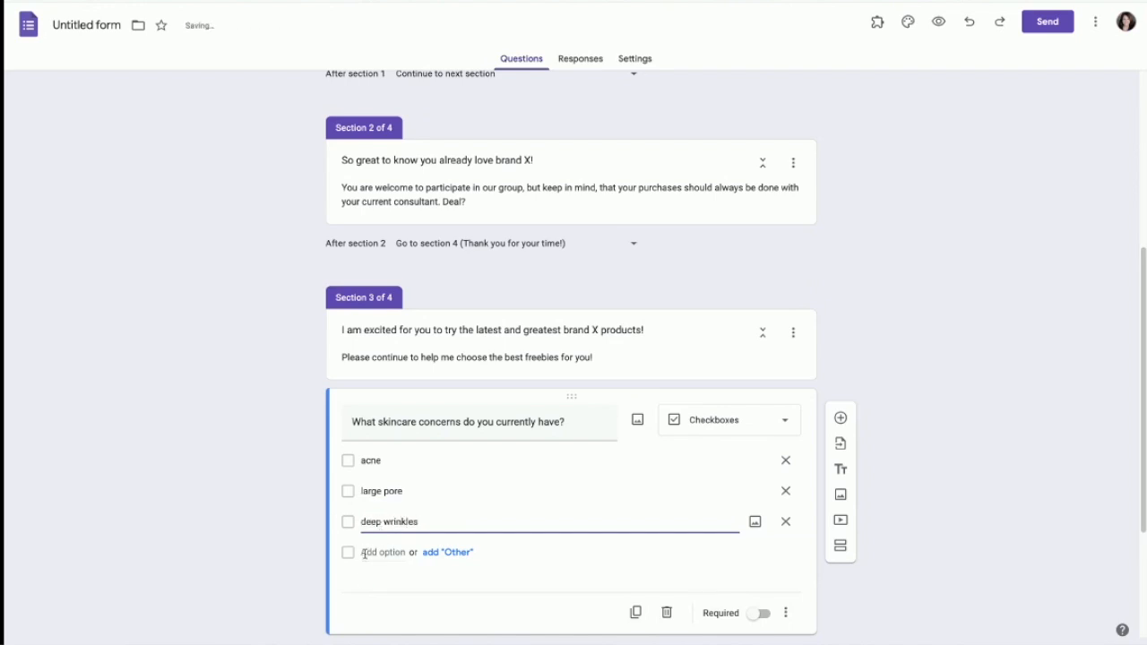
click(389, 552)
text(cro)
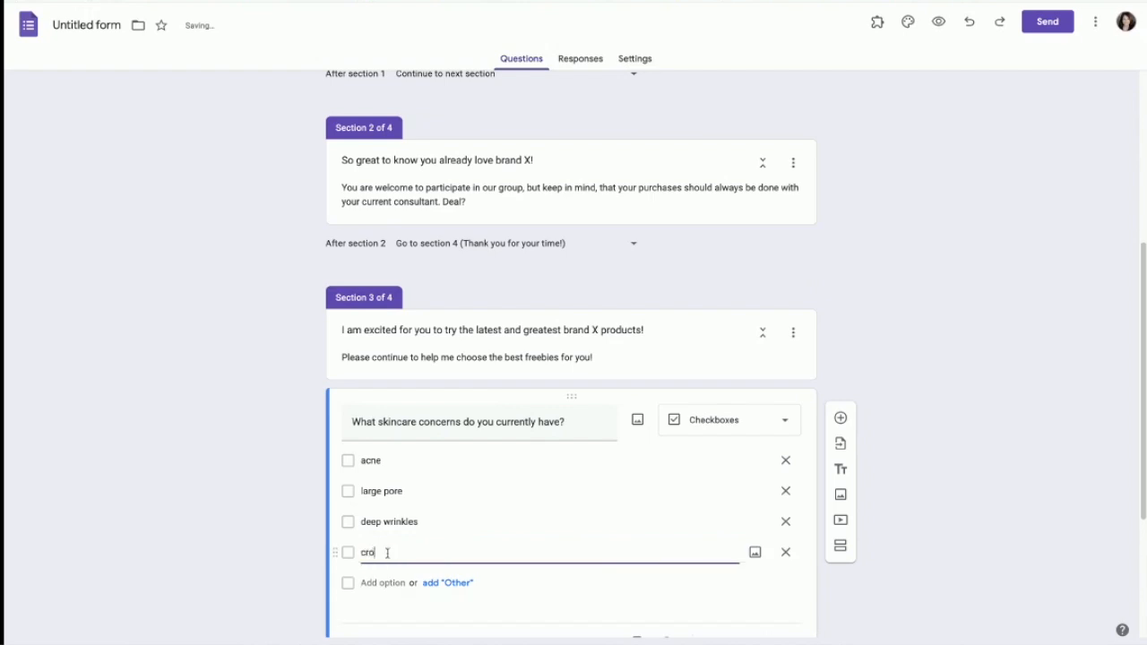
text(w's feet)
click(376, 584)
text(sagging skin)
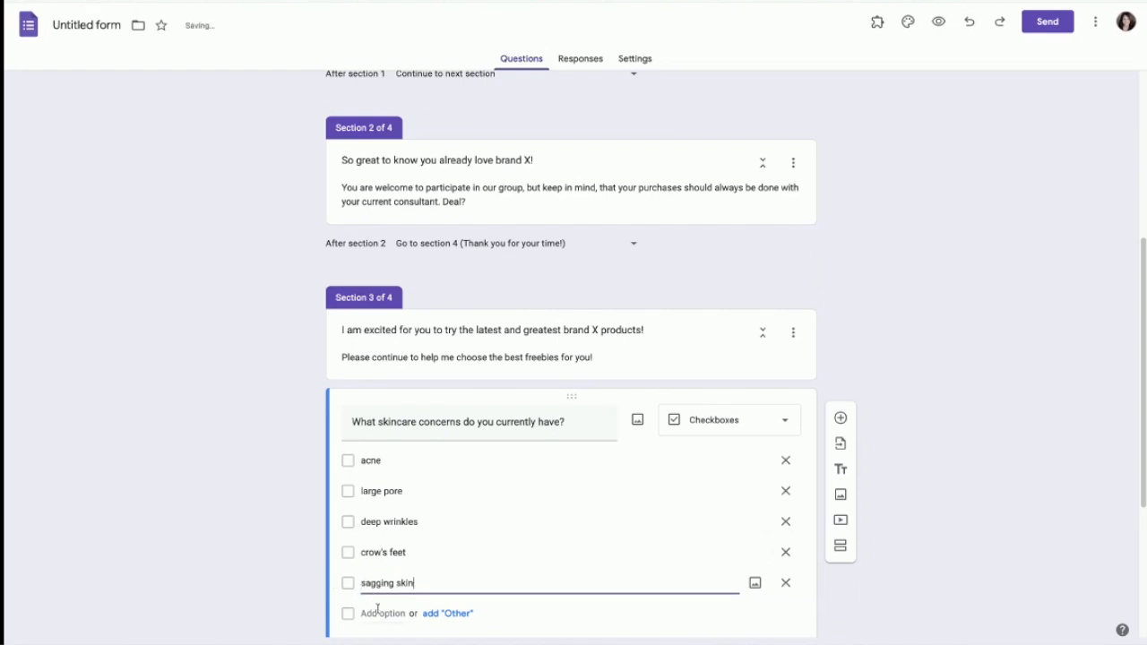
Step: Add an 'Other' choice and remove the empty sixth option
click(367, 613)
scroll(444, 510, down, 2)
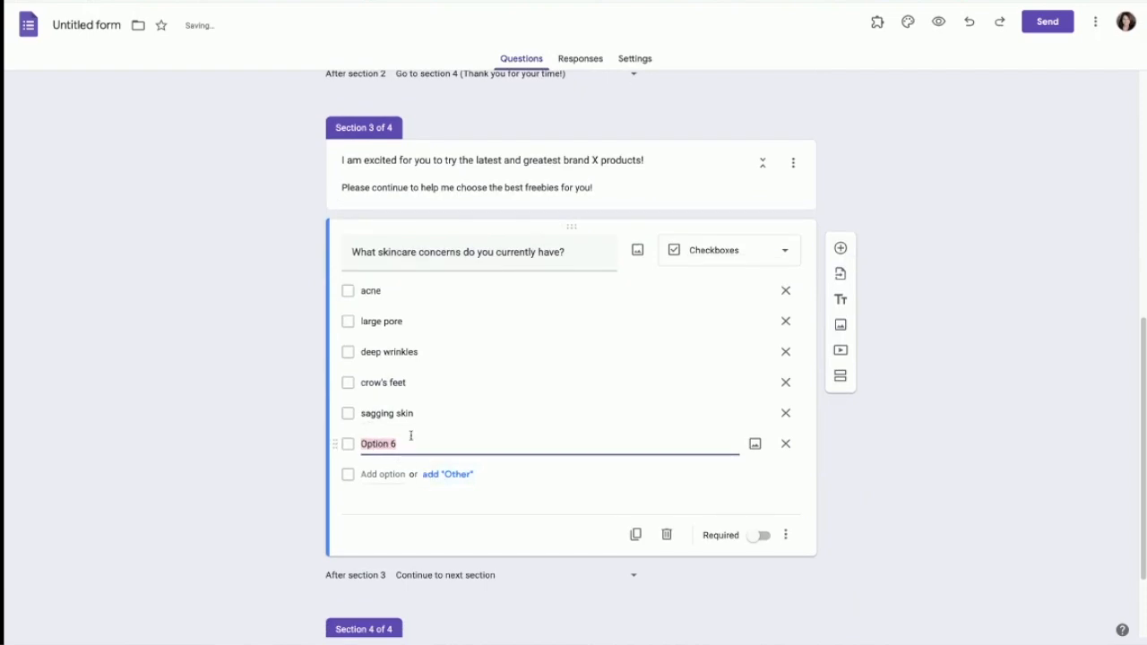
click(450, 474)
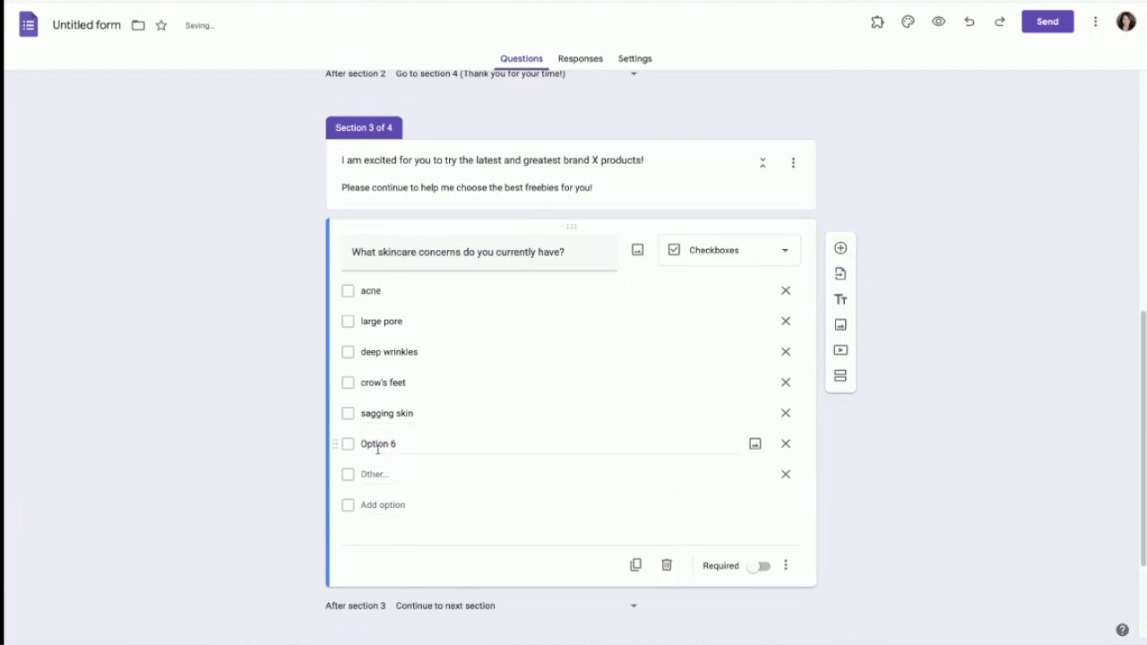
click(785, 444)
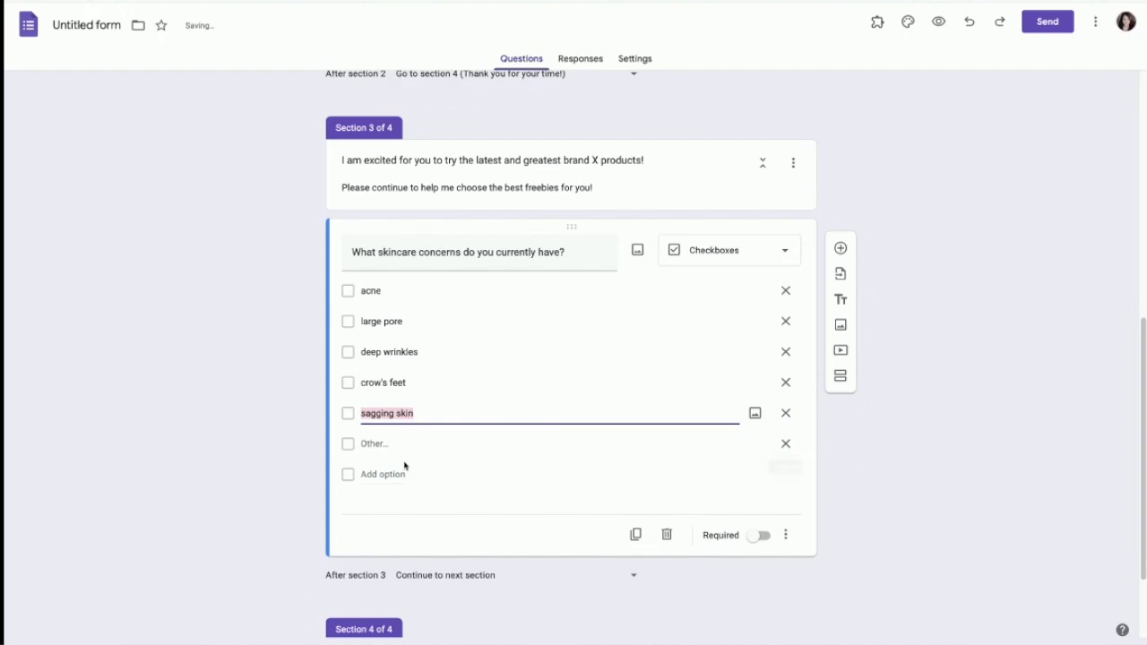
click(377, 447)
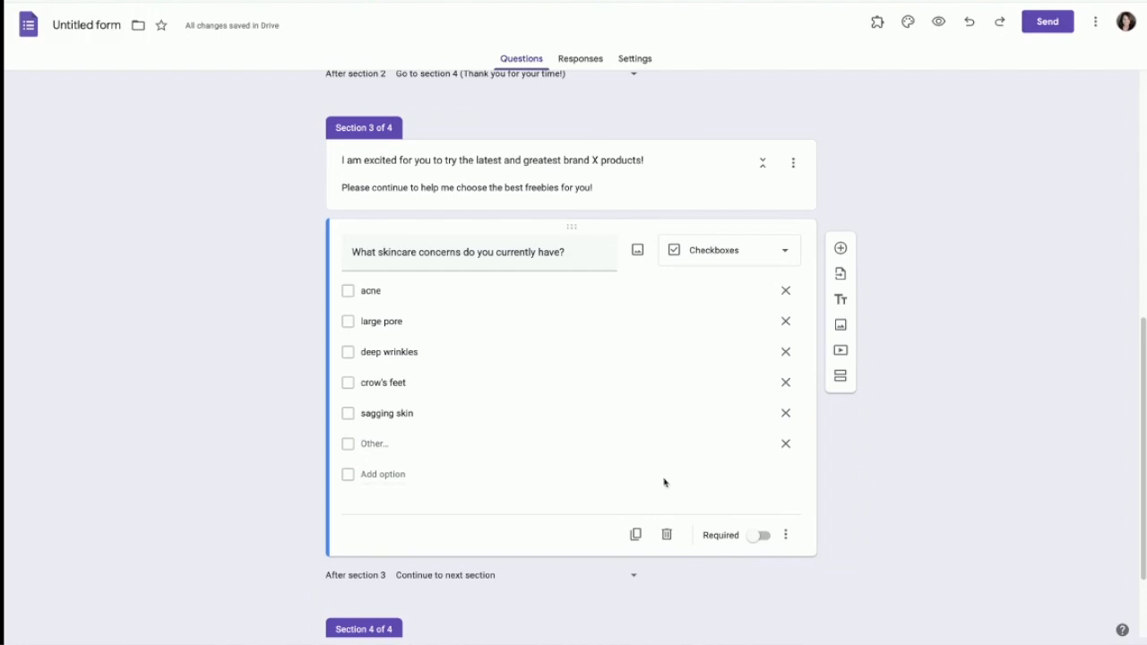
click(786, 534)
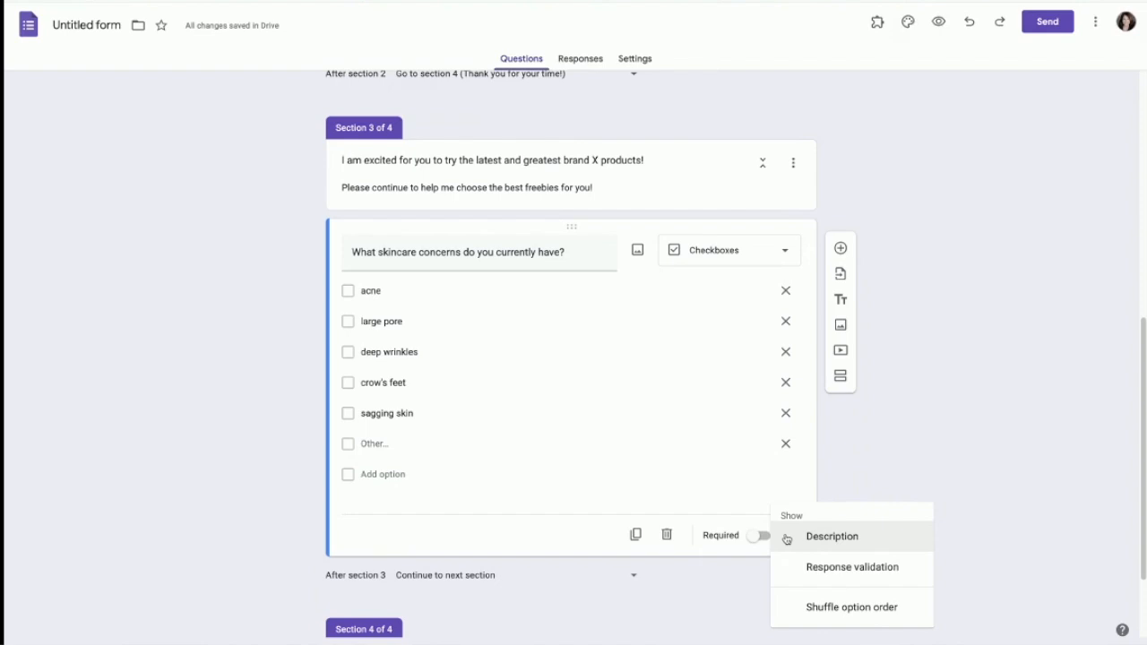
click(542, 535)
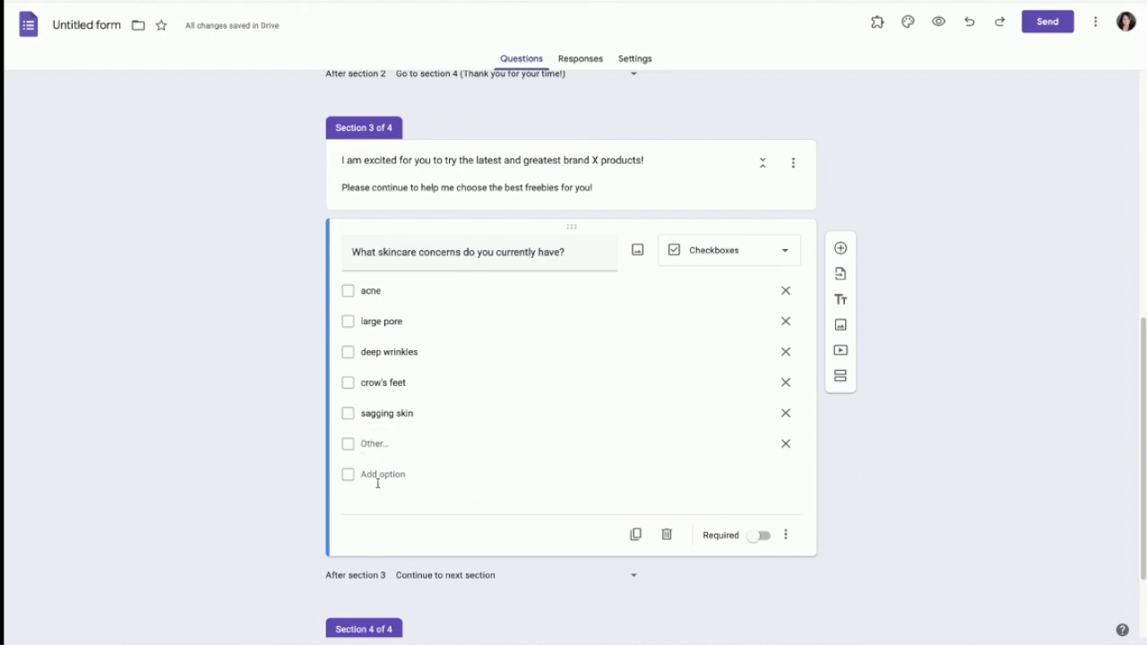
Step: Add the paragraph question 'If you marked "other", please describe below.' under the skincare checklist
click(841, 249)
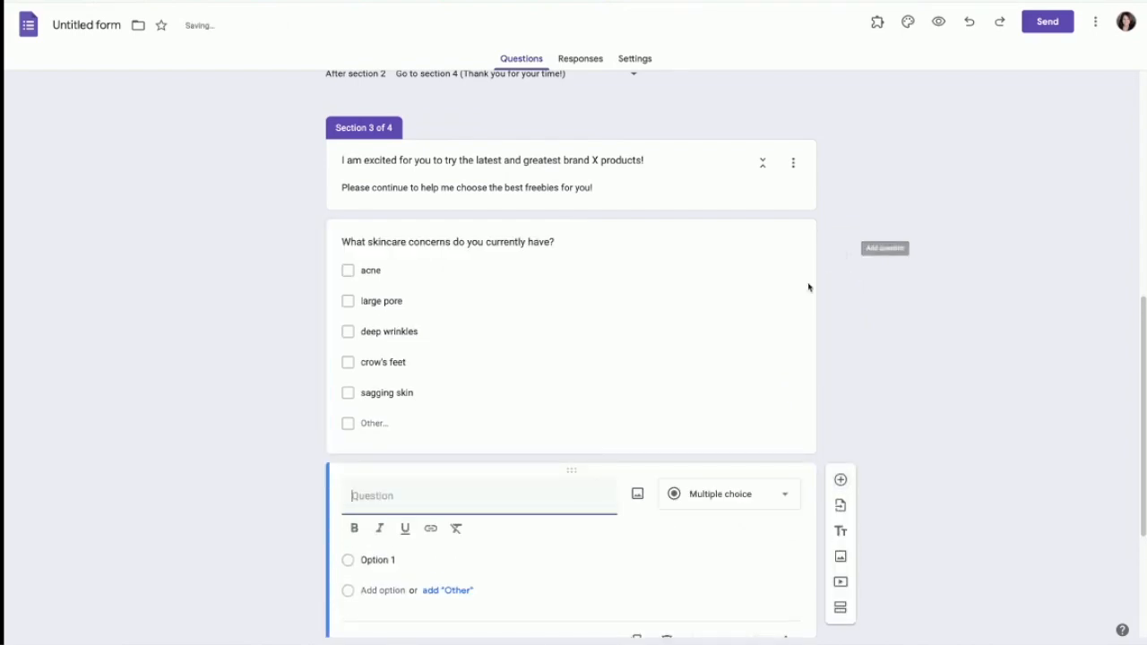
text(If you m)
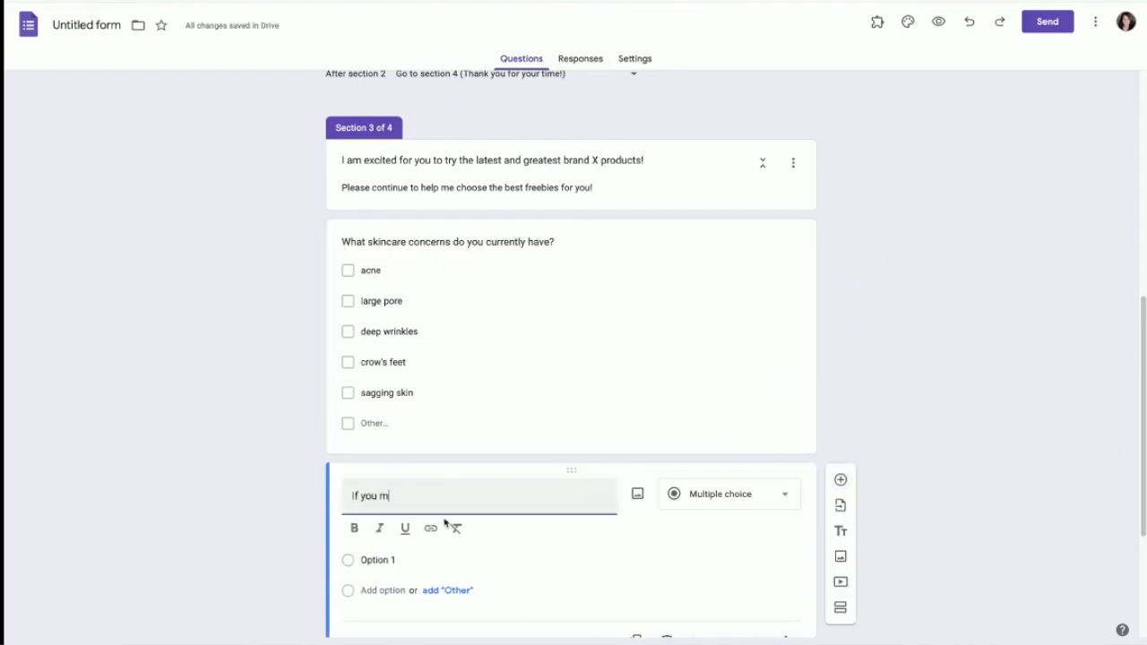
text(arked "other", please describ)
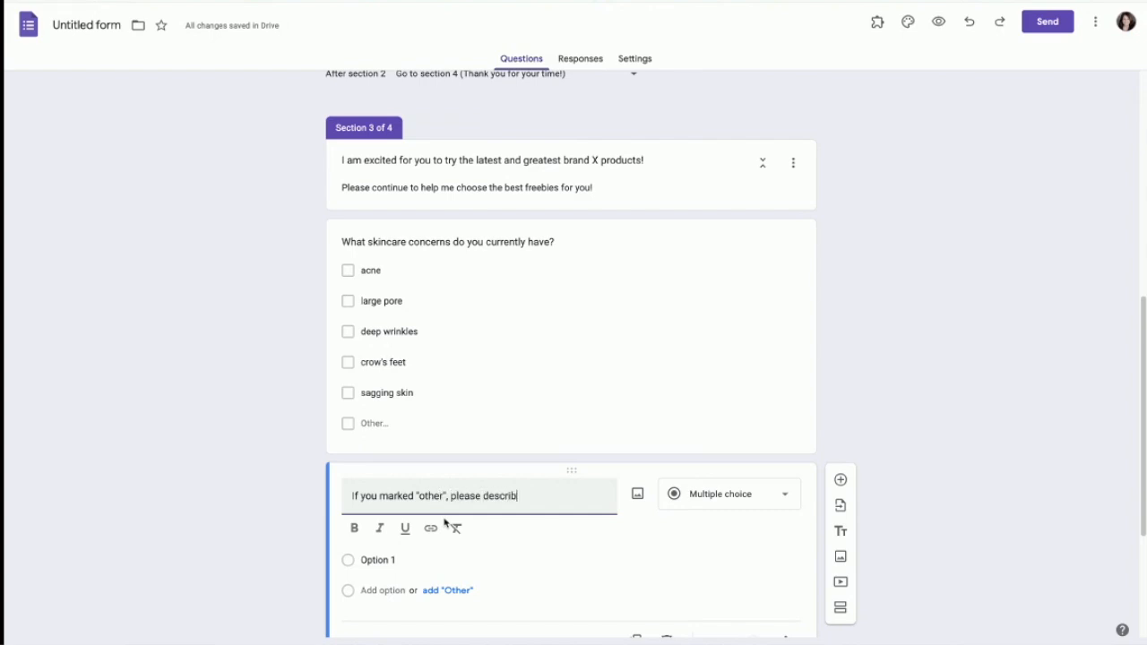
text(e below.)
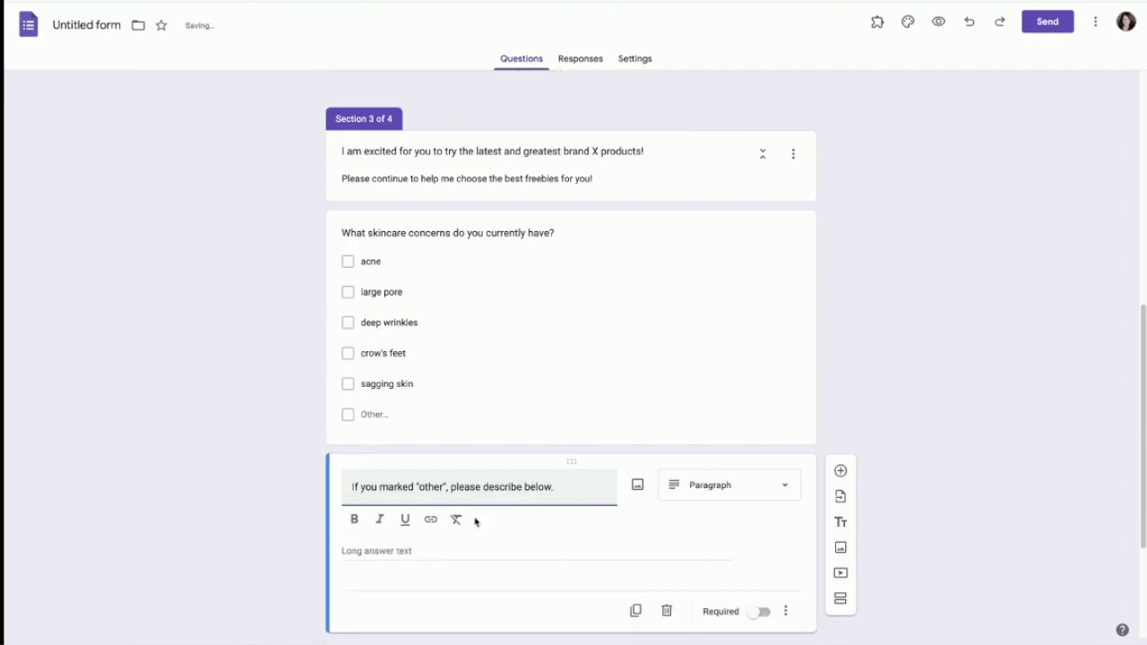
scroll(477, 516, down, 2)
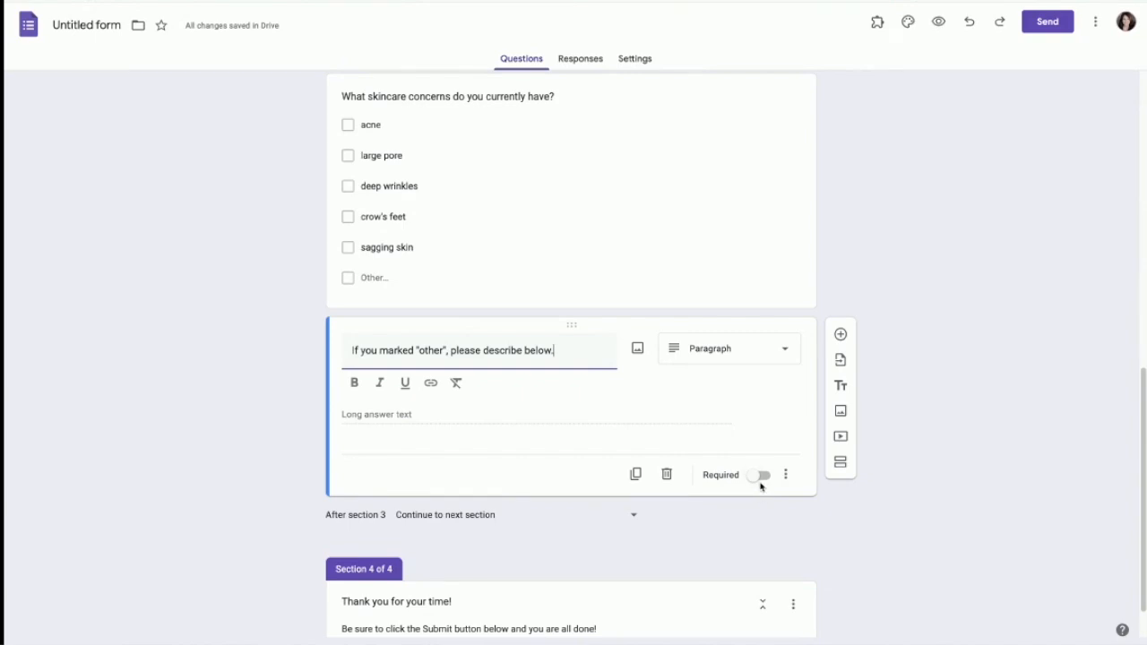
scroll(726, 484, up, 2)
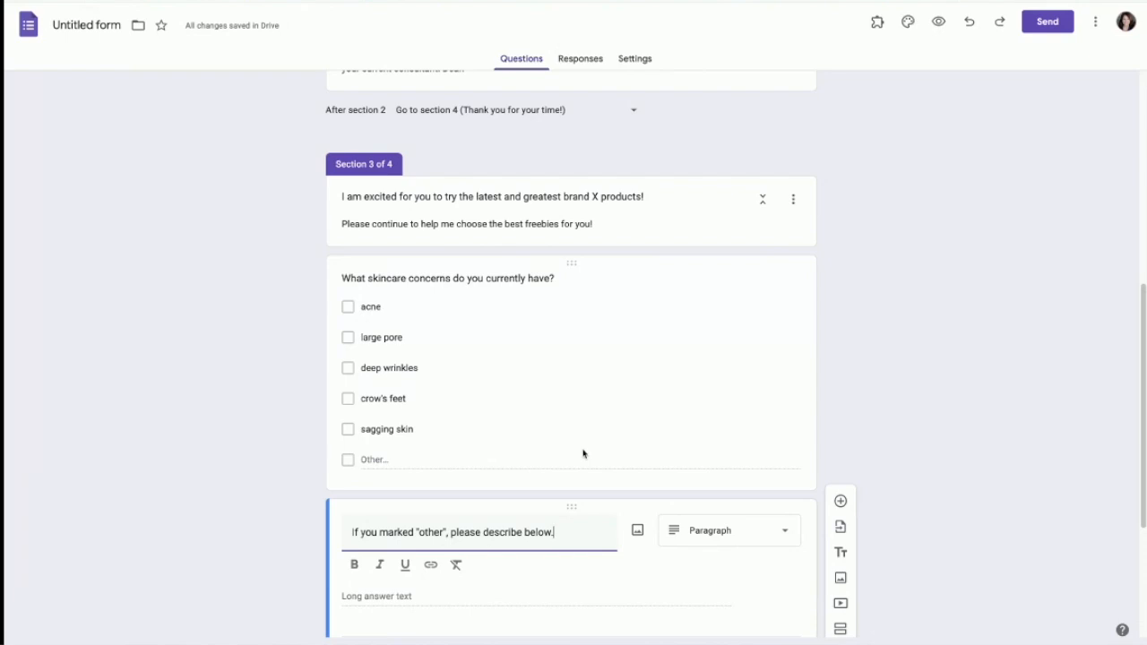
scroll(580, 455, down, 2)
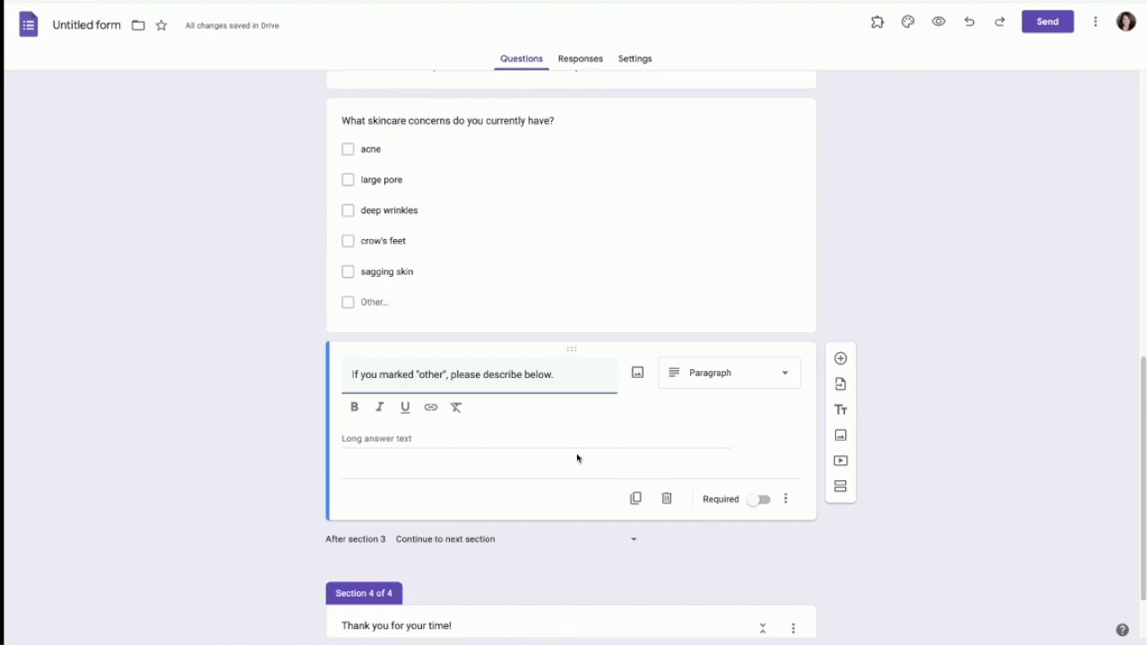
scroll(577, 458, down, 1)
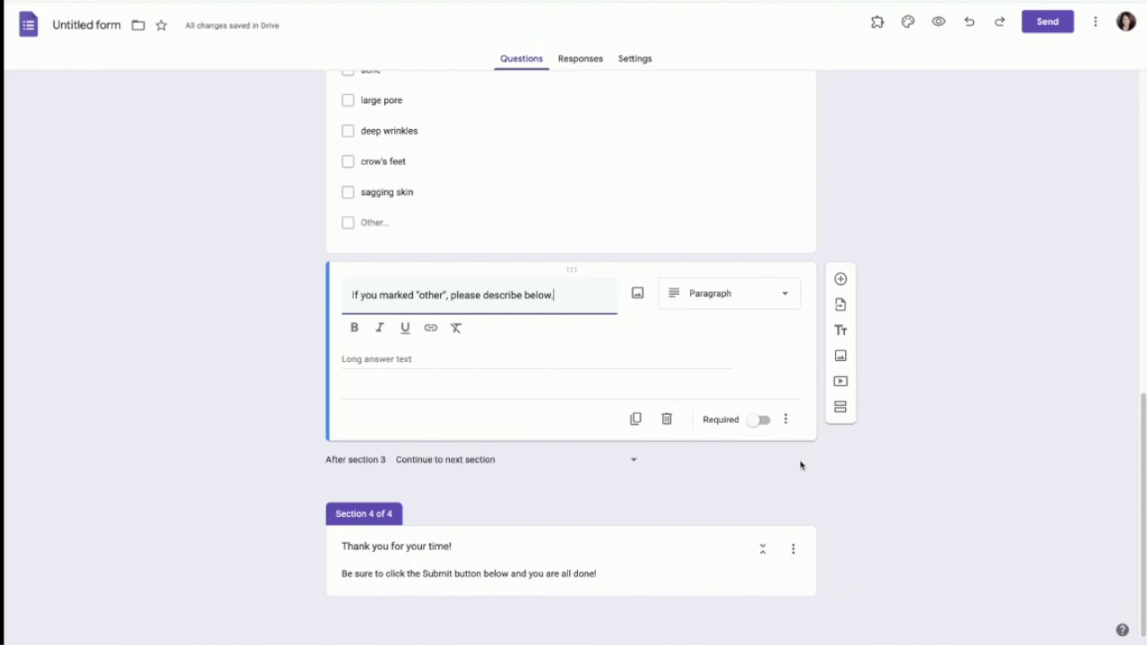
Step: Add a 1-to-10 linear scale question asking how happy respondents are with their skincare routine
click(840, 278)
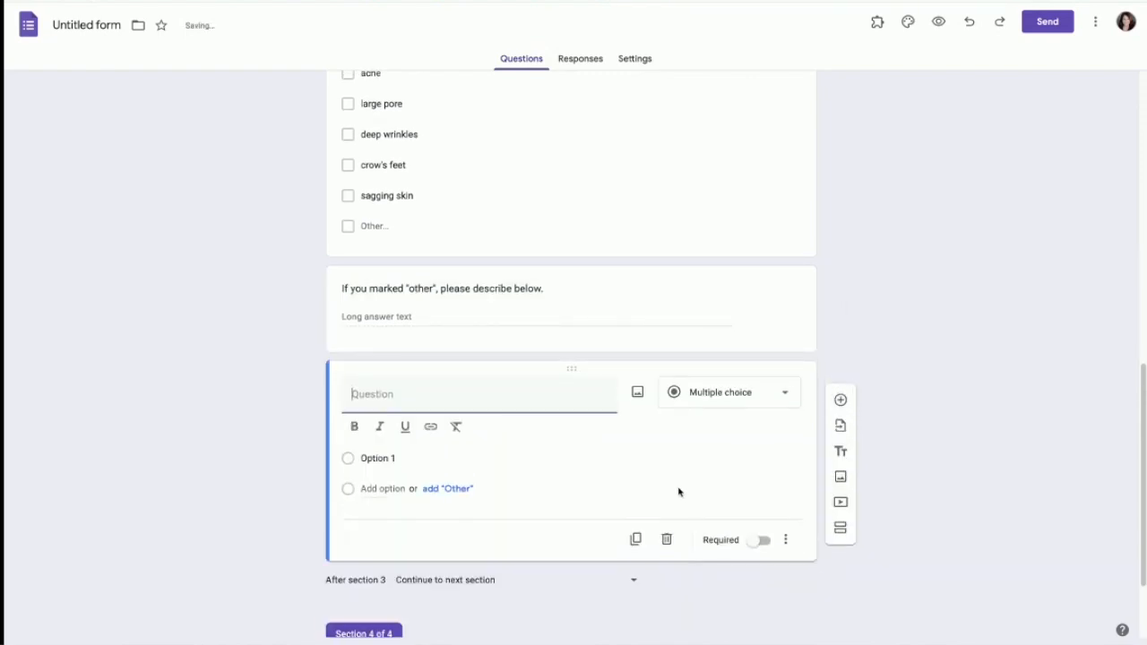
click(785, 394)
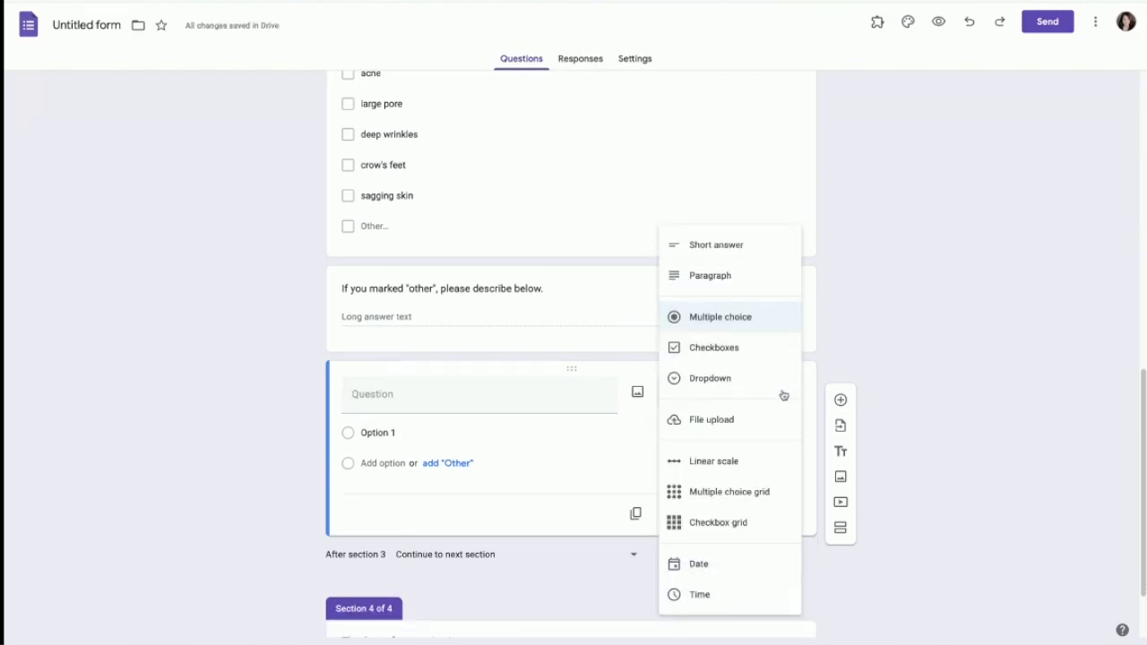
click(730, 463)
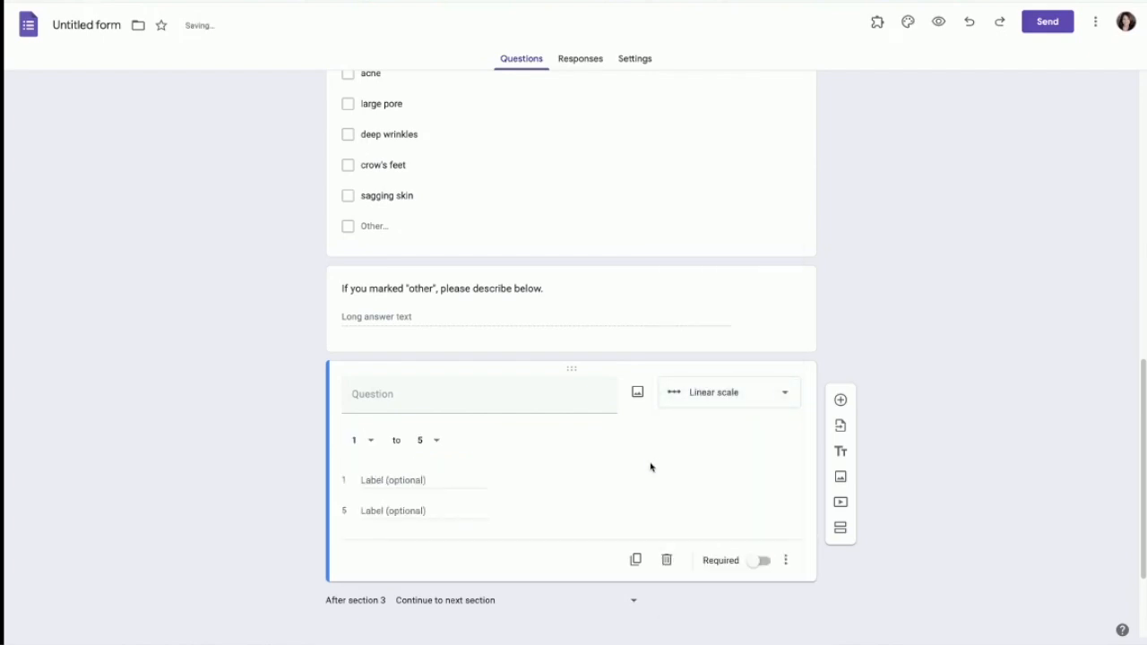
click(436, 445)
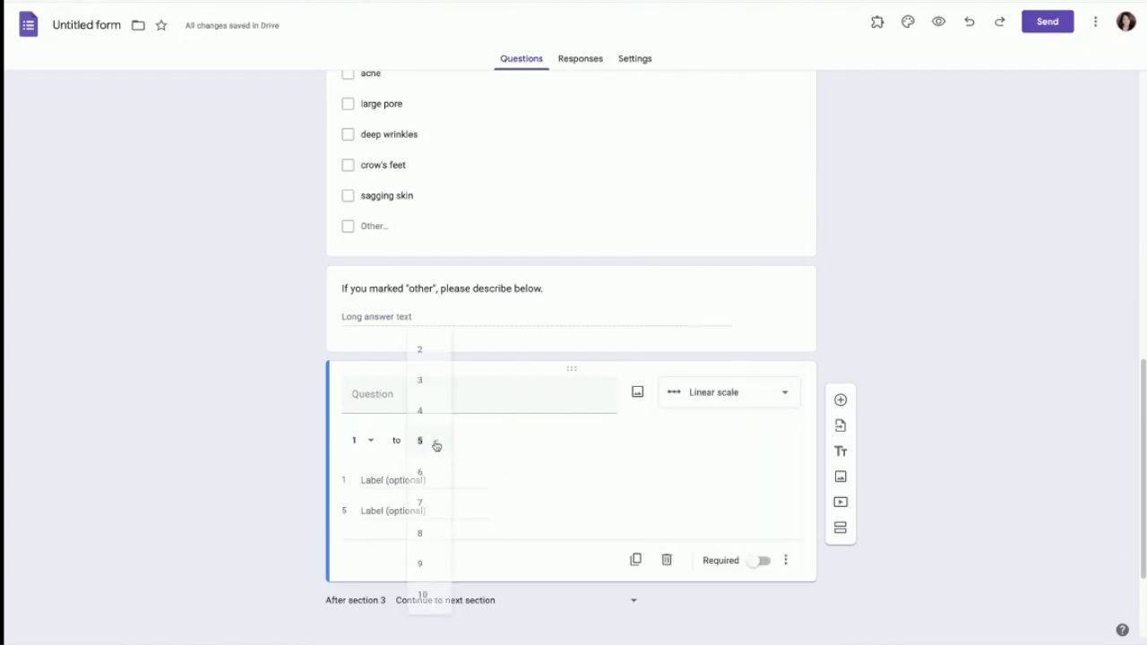
click(424, 596)
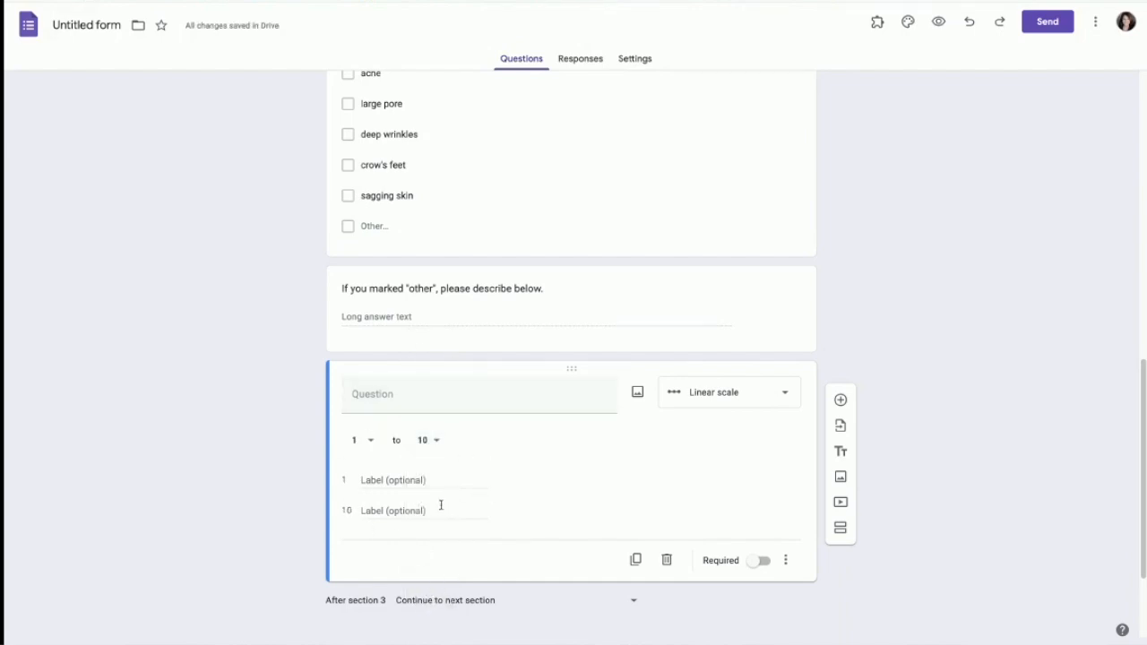
click(410, 394)
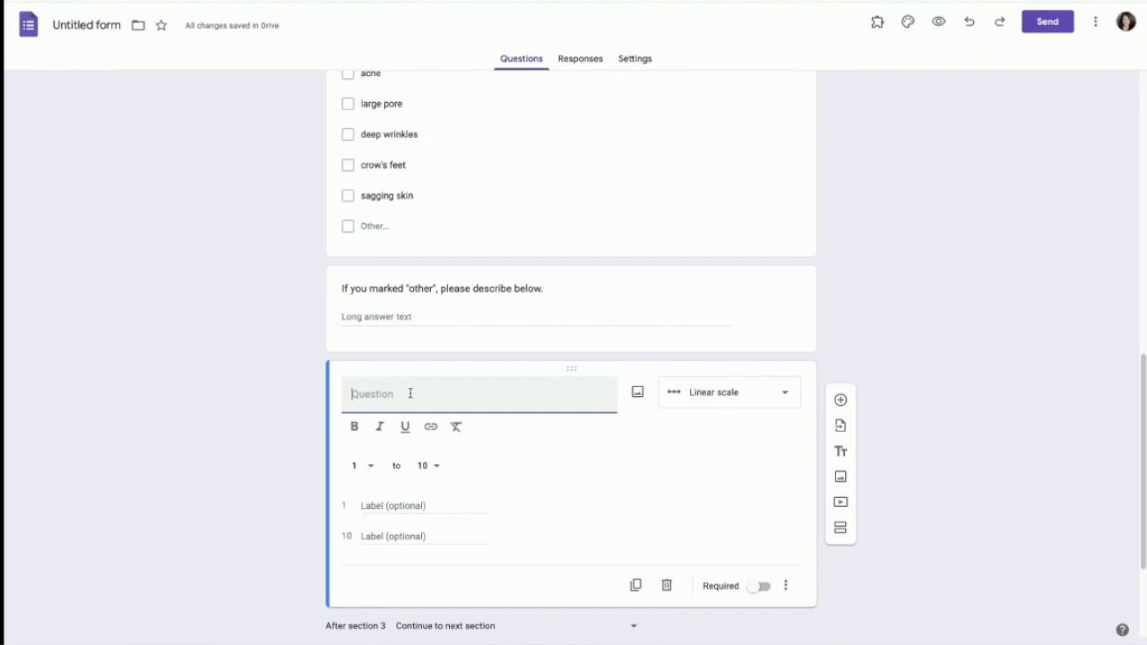
text(On a scale of 1 to 10, 1 being very dissatisfied and 10 being very satisf)
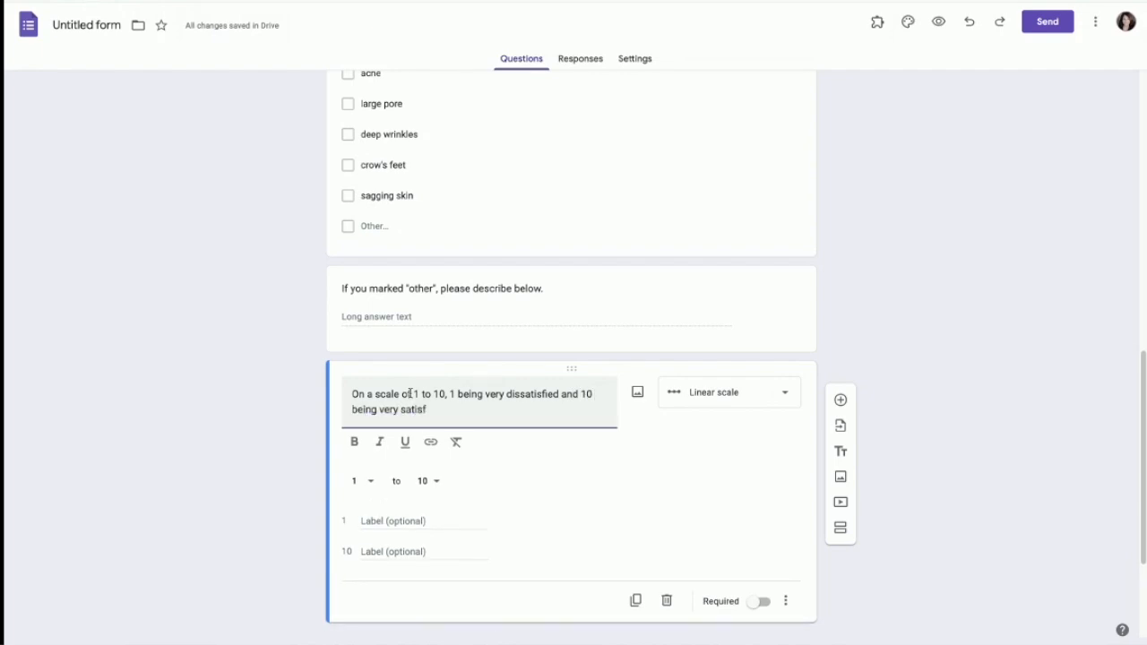
text(ied, how happy are you with your current)
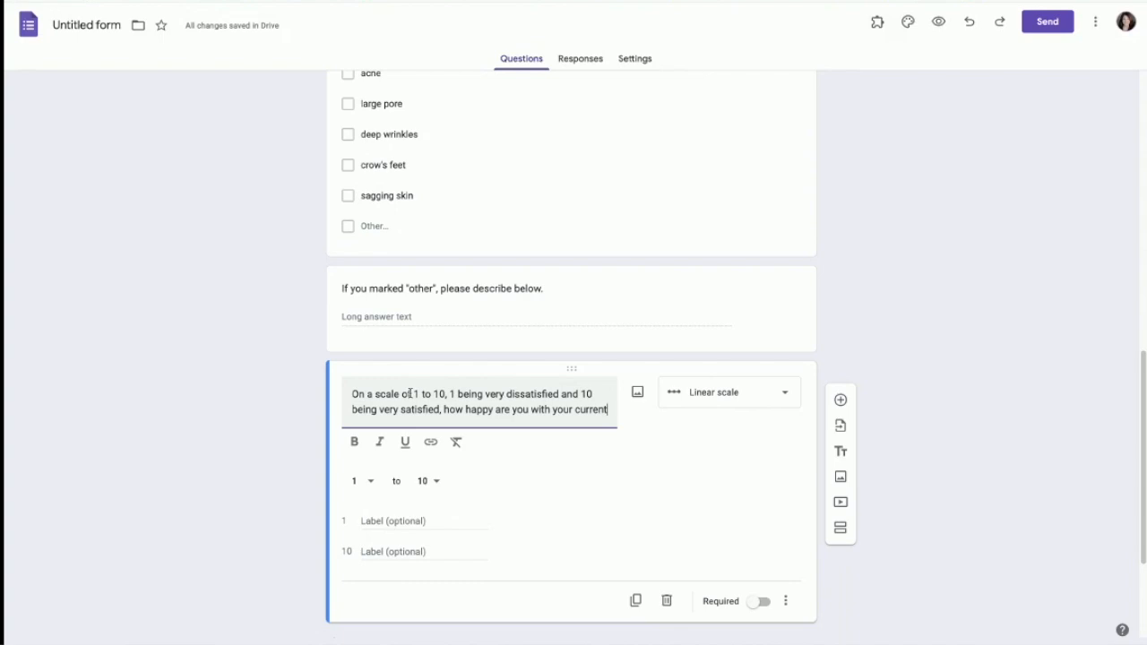
text( skincare routine?)
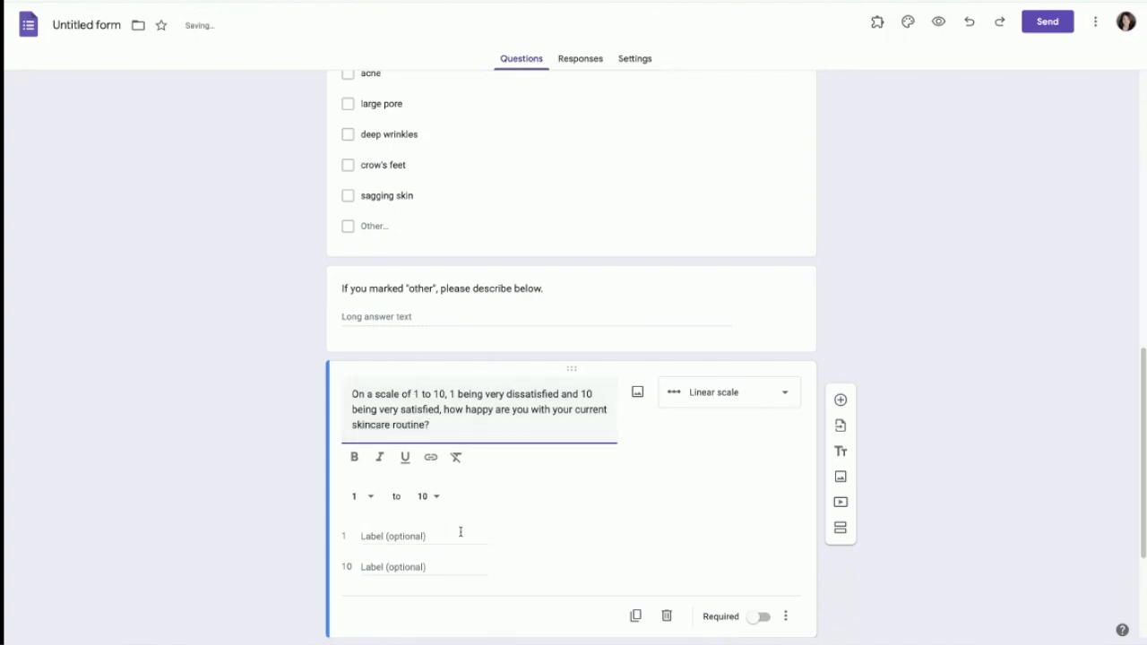
scroll(504, 523, down, 2)
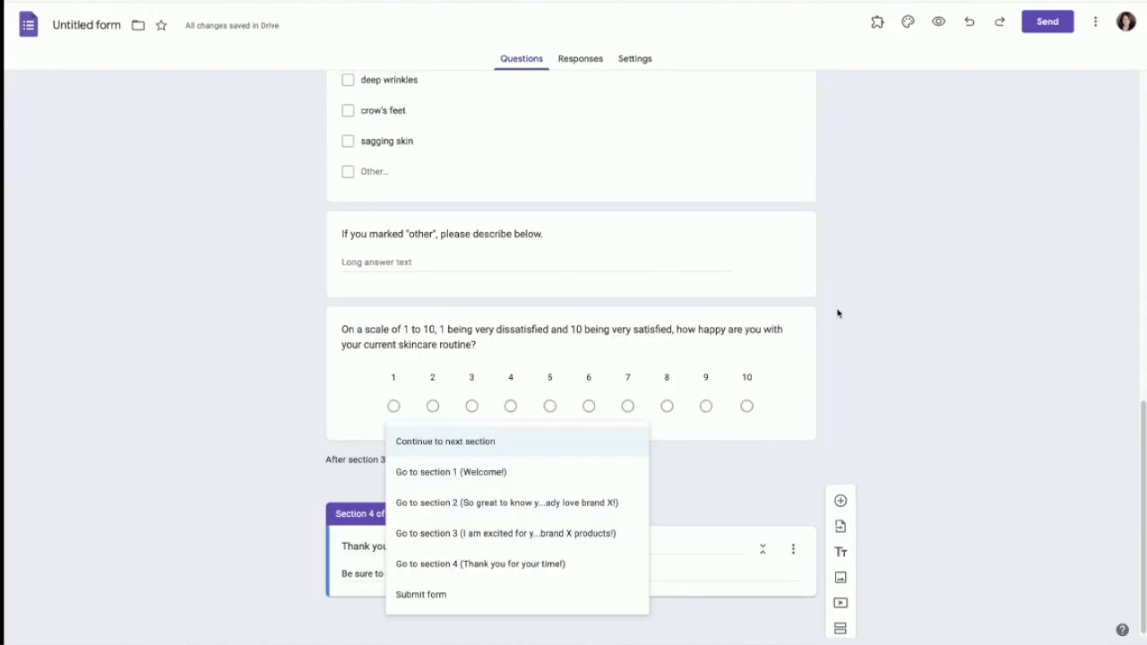
Step: Add a fifth section titled 'Contact Info'
click(278, 443)
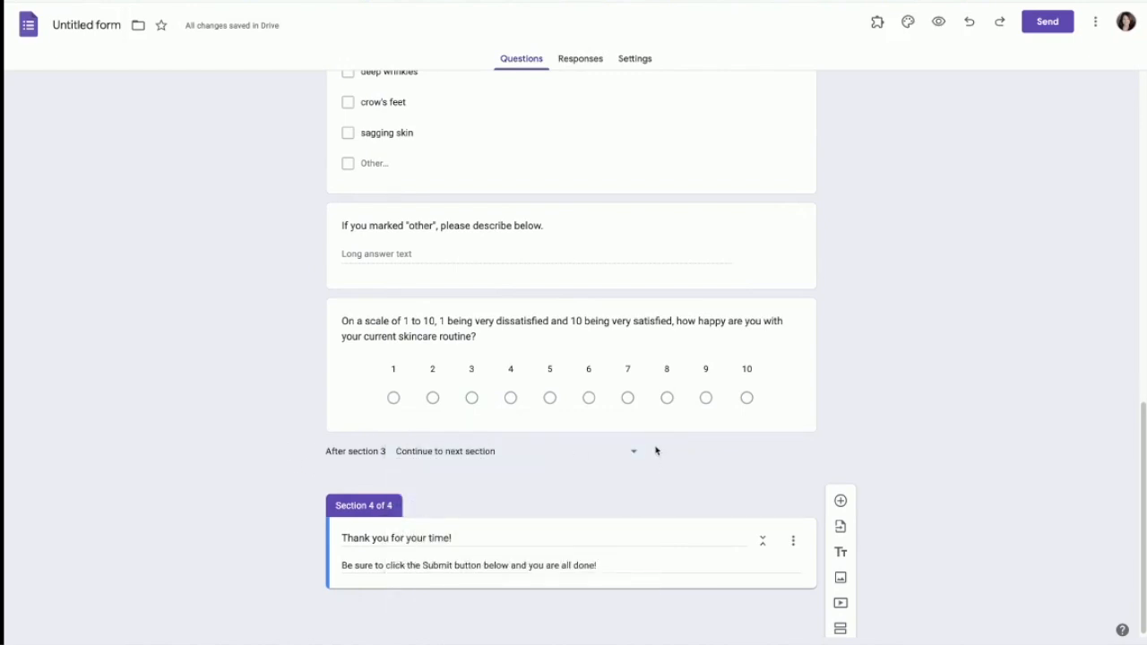
scroll(657, 450, down, 1)
scroll(930, 360, down, 1)
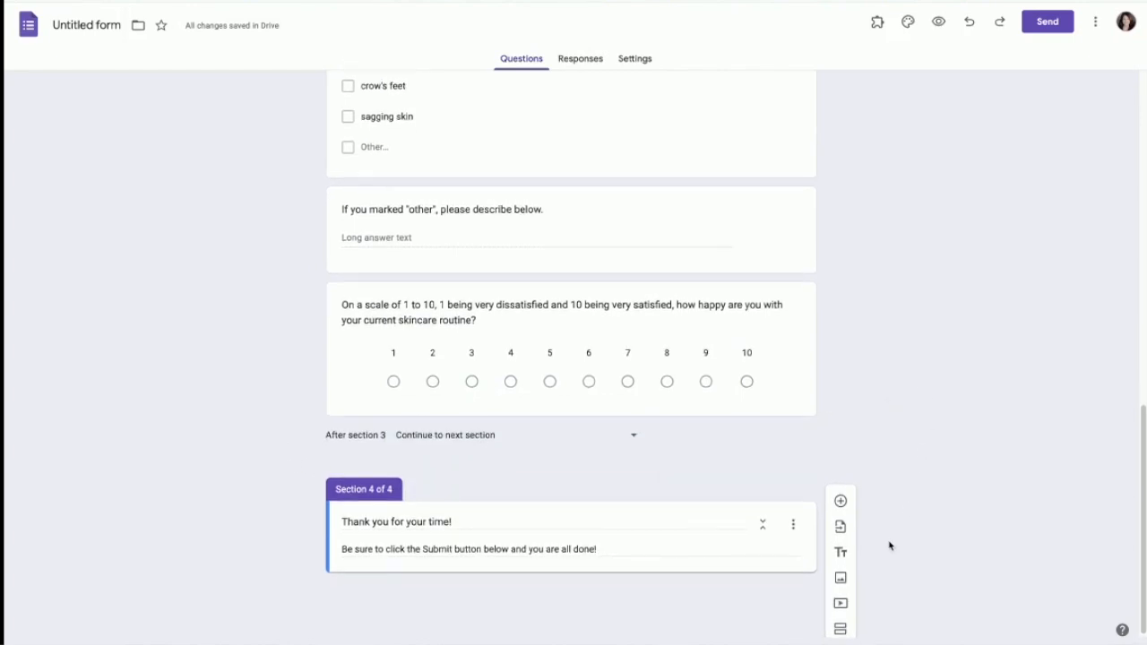
click(840, 628)
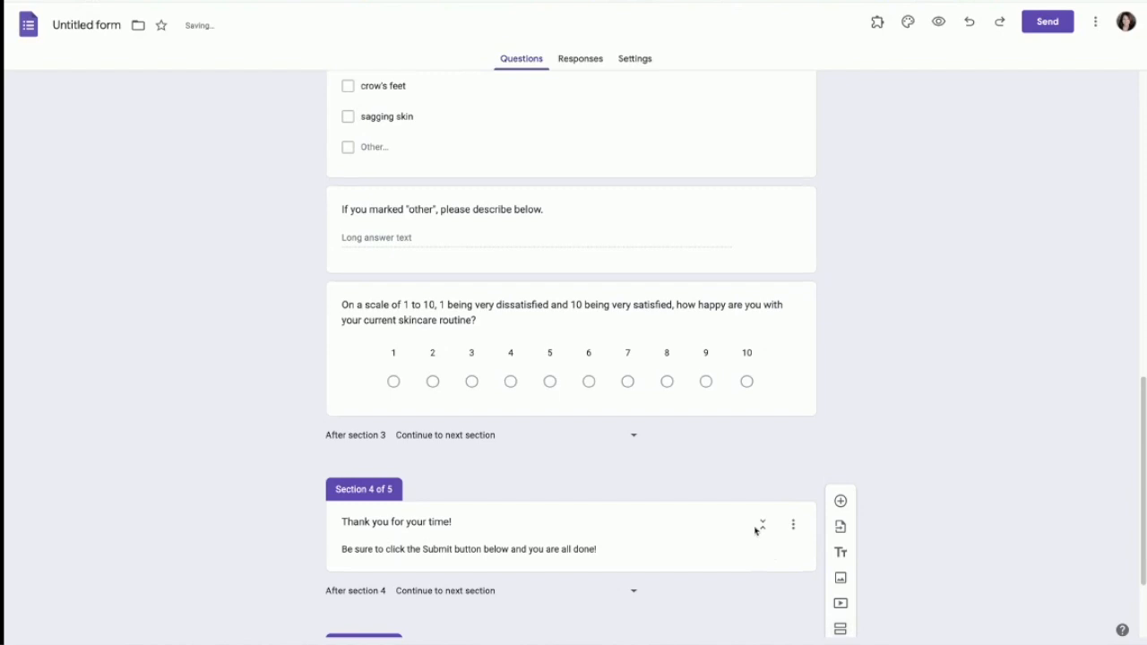
click(401, 536)
text(Cont)
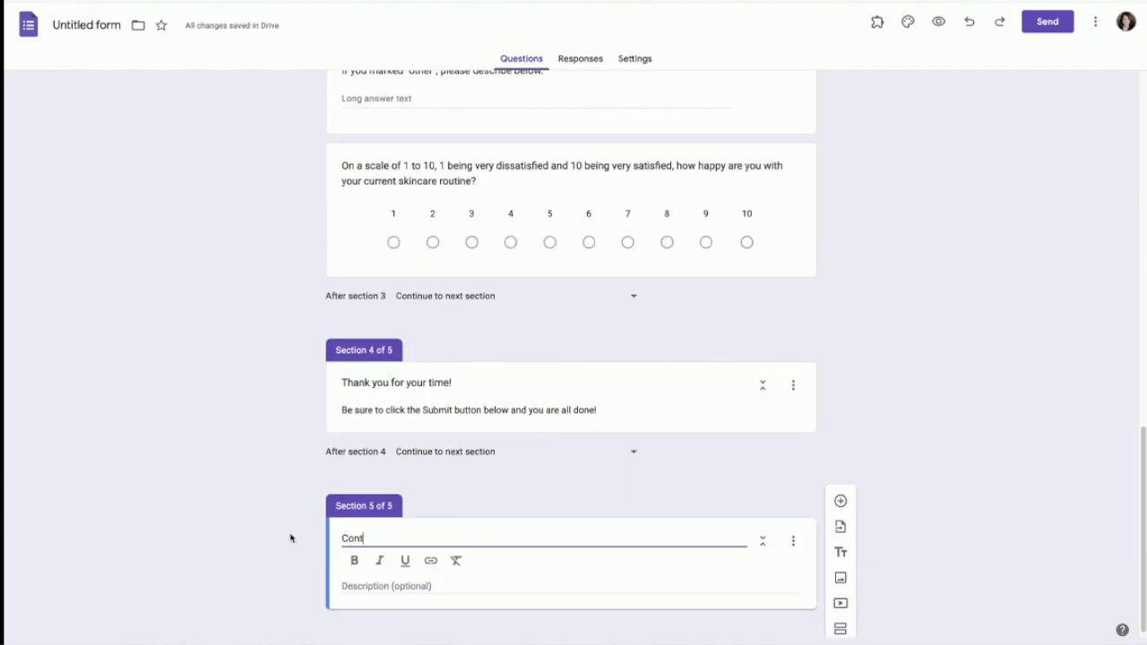
text(act Info)
Step: Describe it as 'Just a few more deets so I know how to get in touch!' and add a question
click(370, 585)
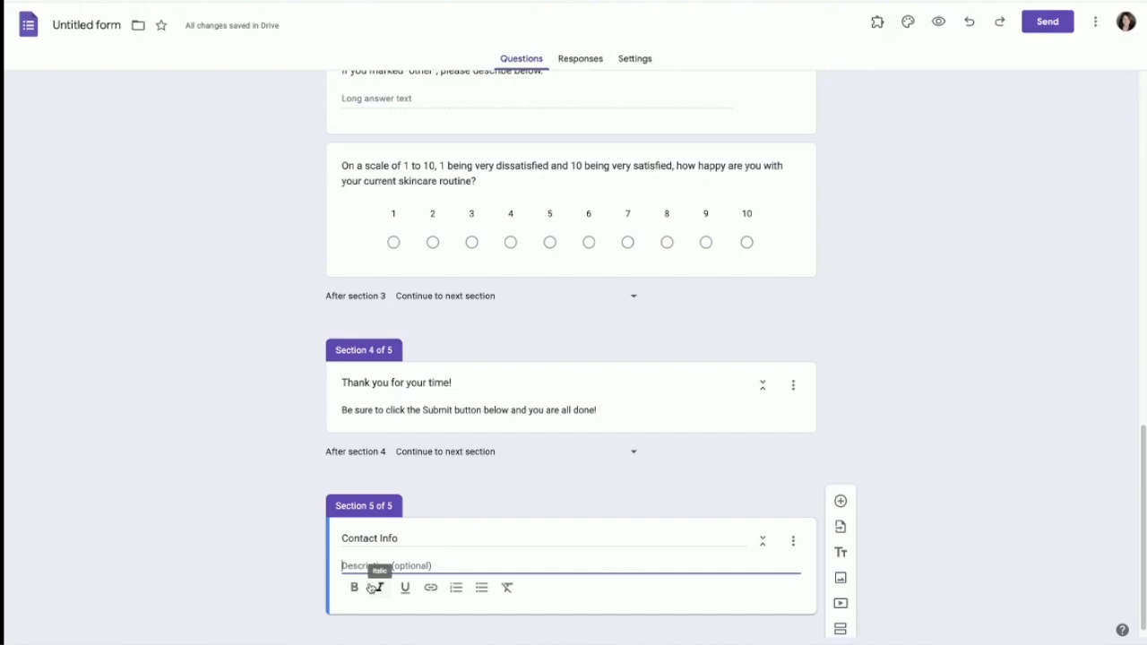
text(Just a few more deets so I know how to get in touch!)
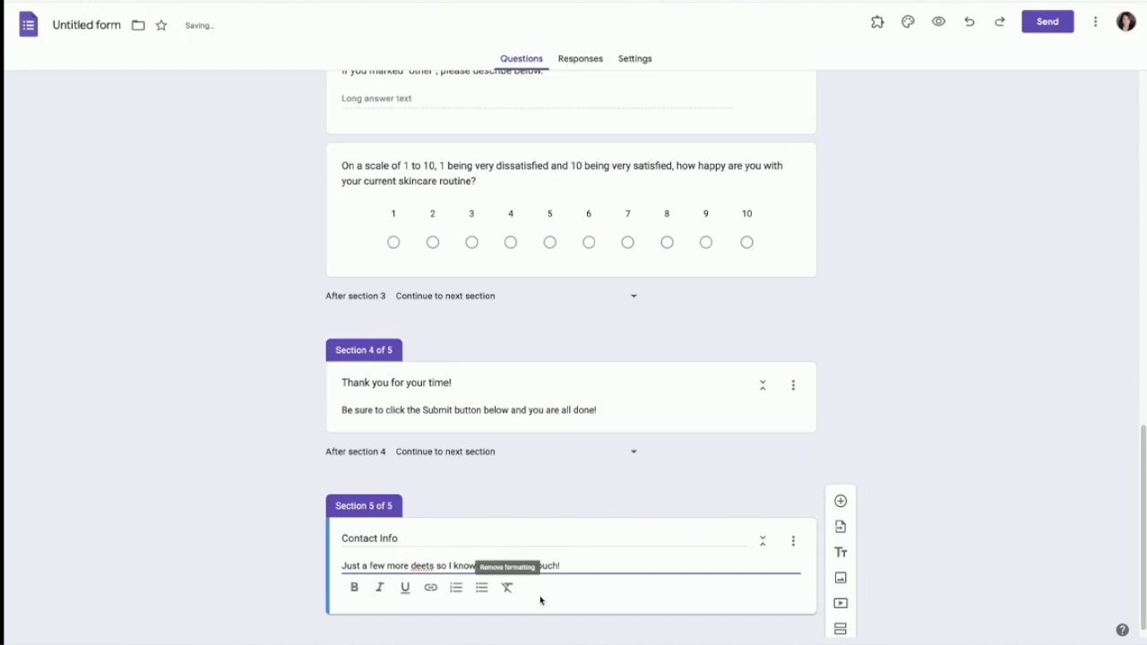
scroll(560, 573, down, 1)
click(842, 496)
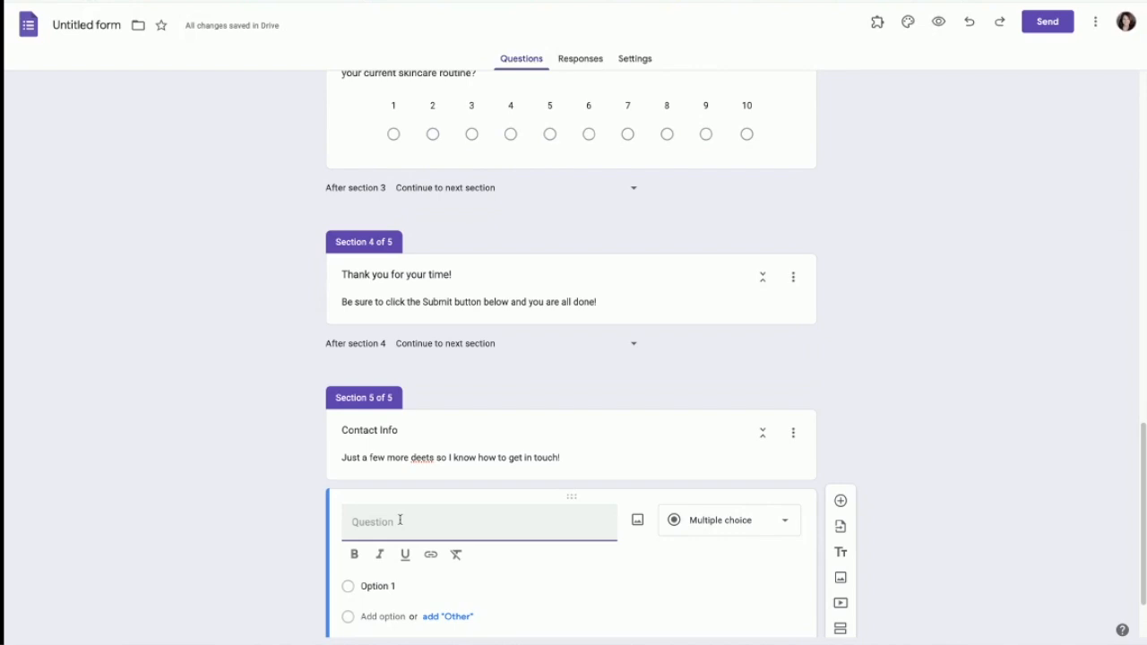
Step: Create questions First name, Last name, Street Address, City, State and Zip code
text(First name)
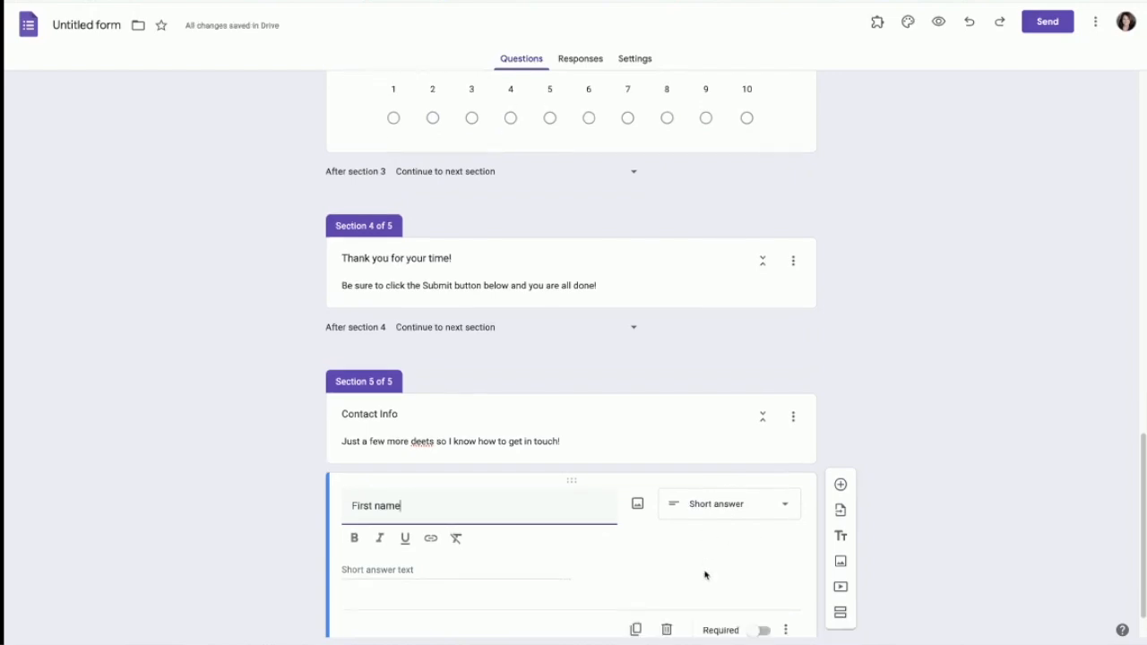
click(841, 460)
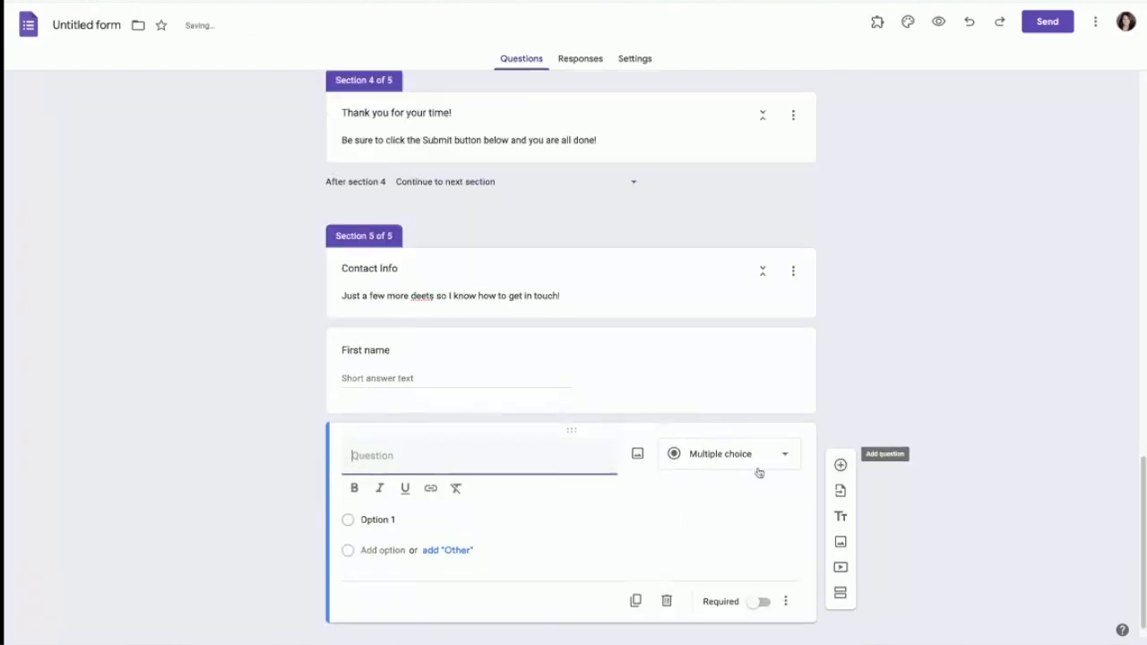
text(Last name)
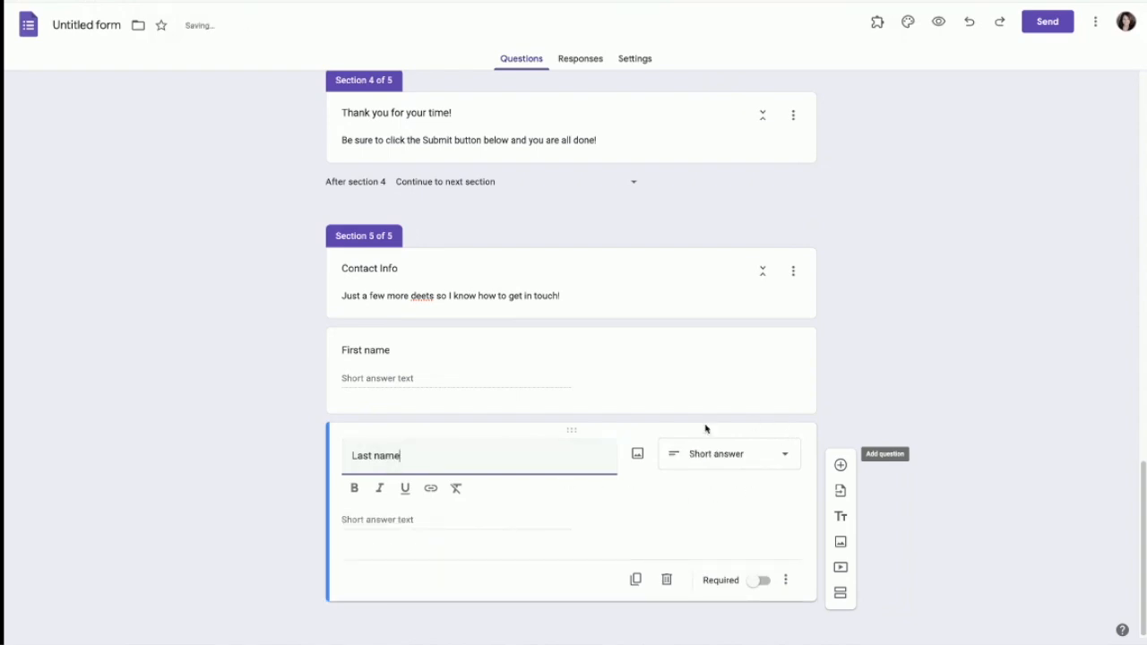
click(840, 464)
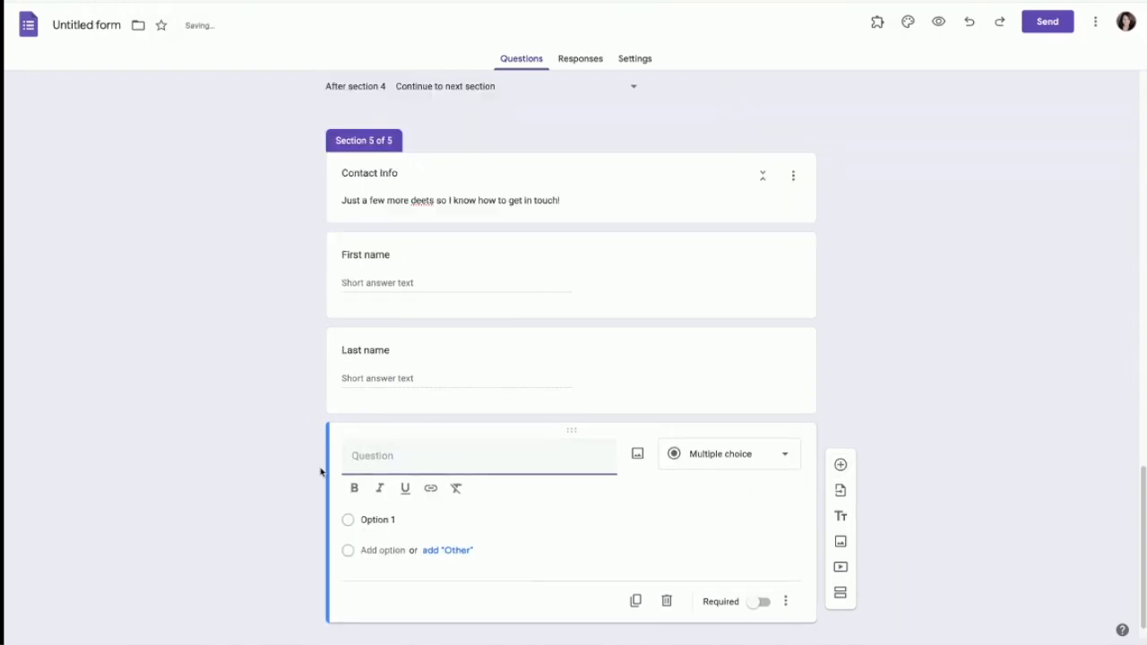
text(Street Address)
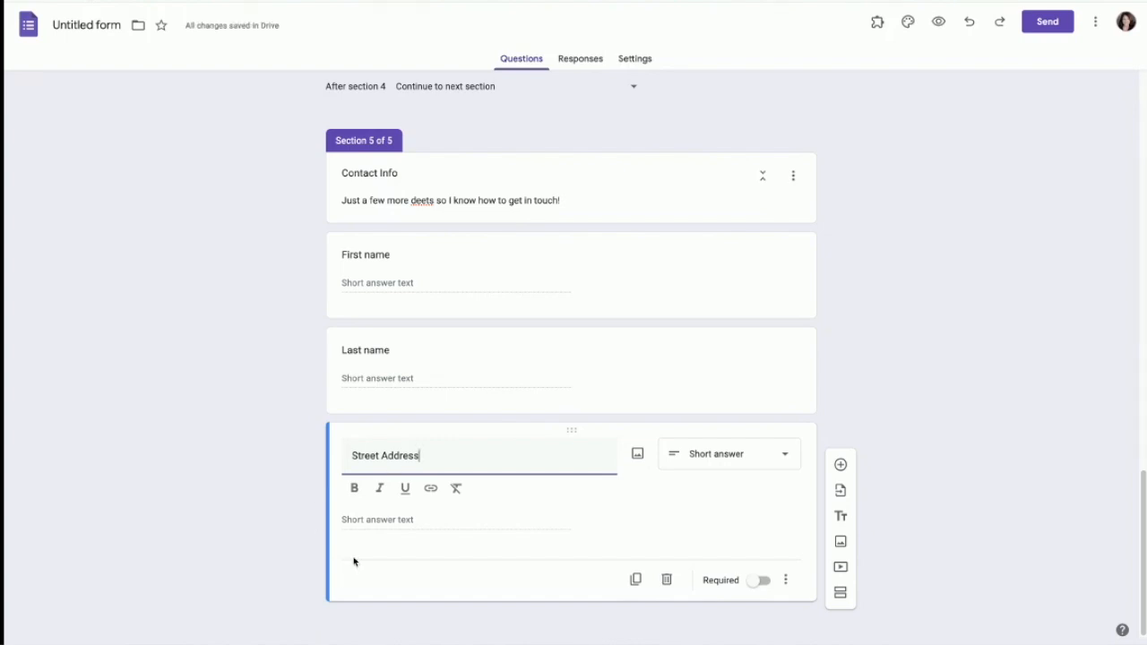
click(841, 464)
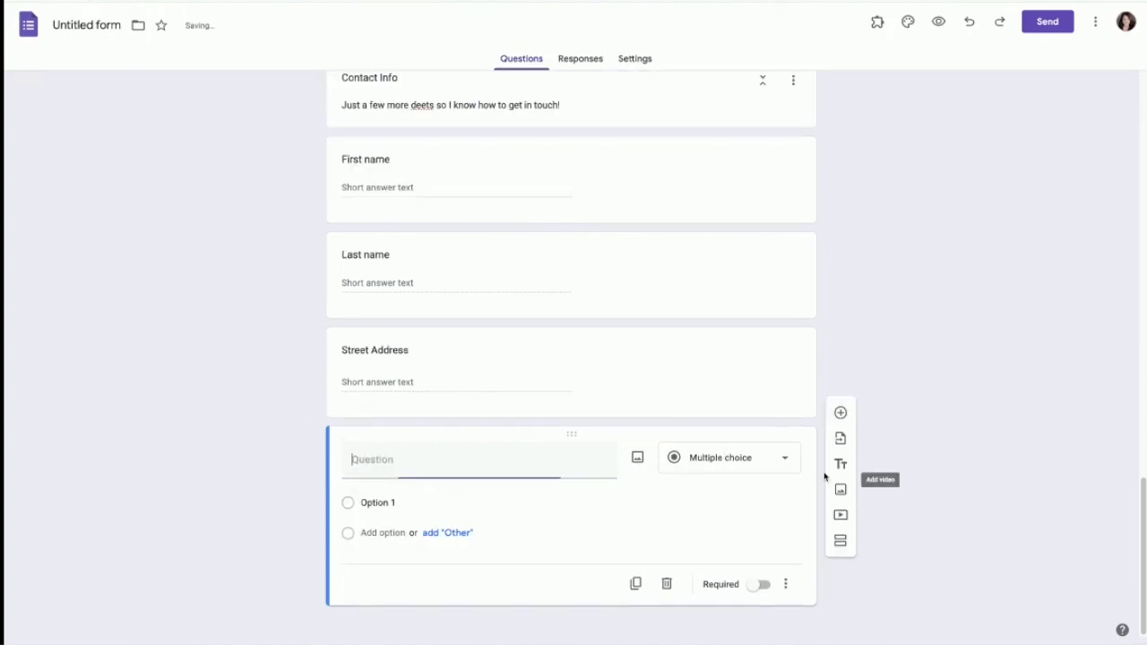
text(City)
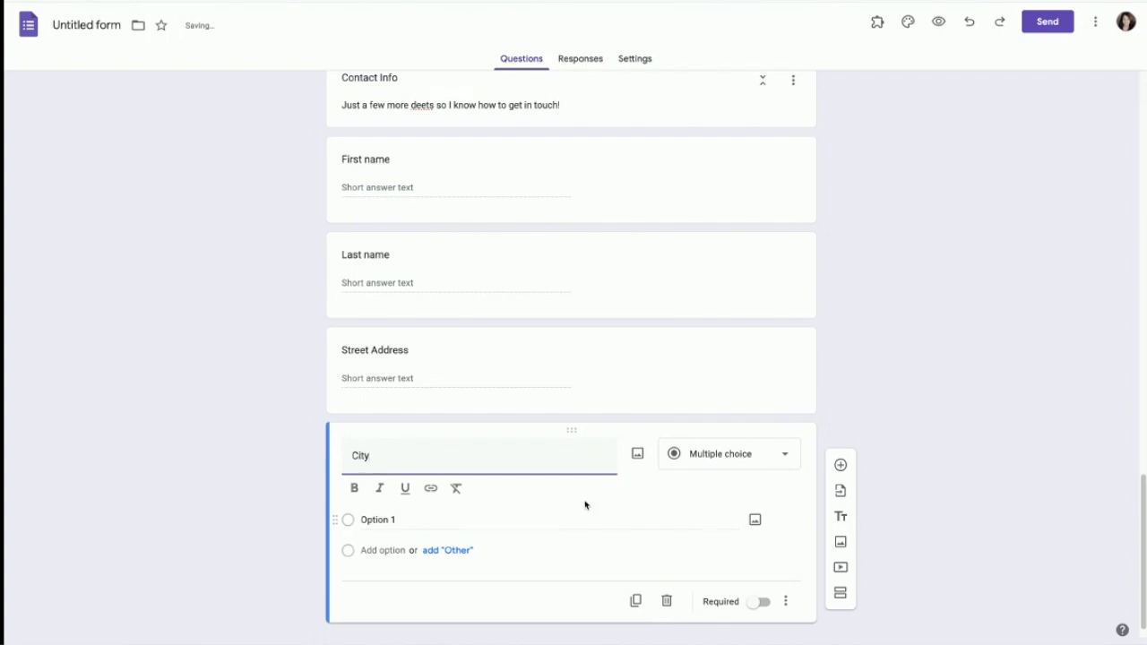
click(841, 465)
text(Sta)
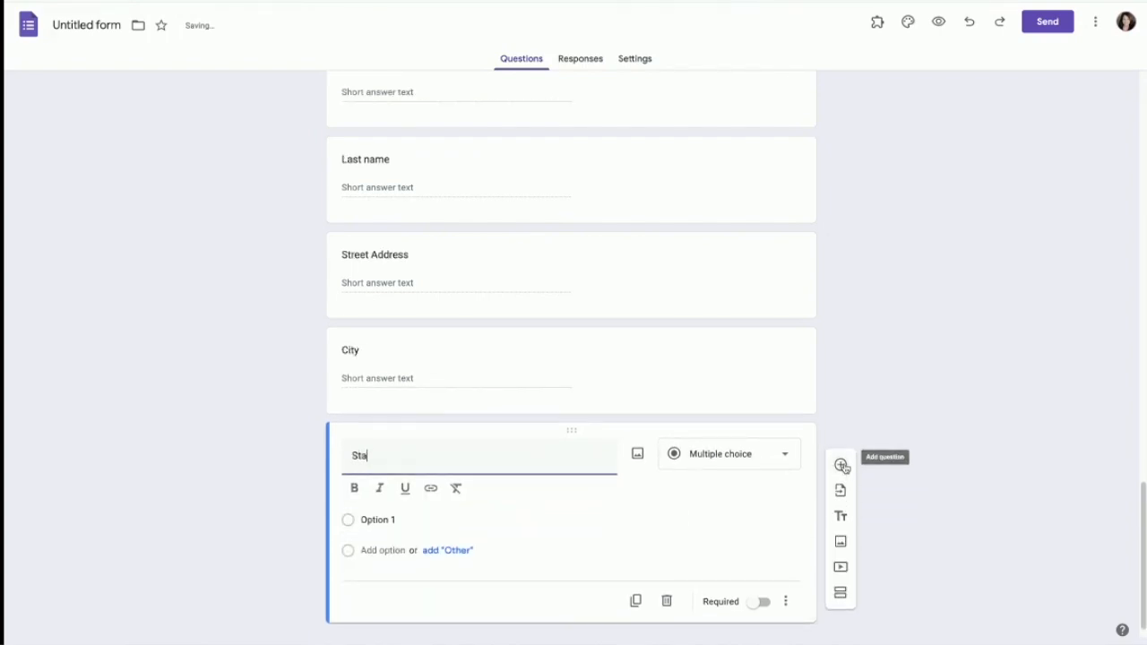
text(te)
click(841, 465)
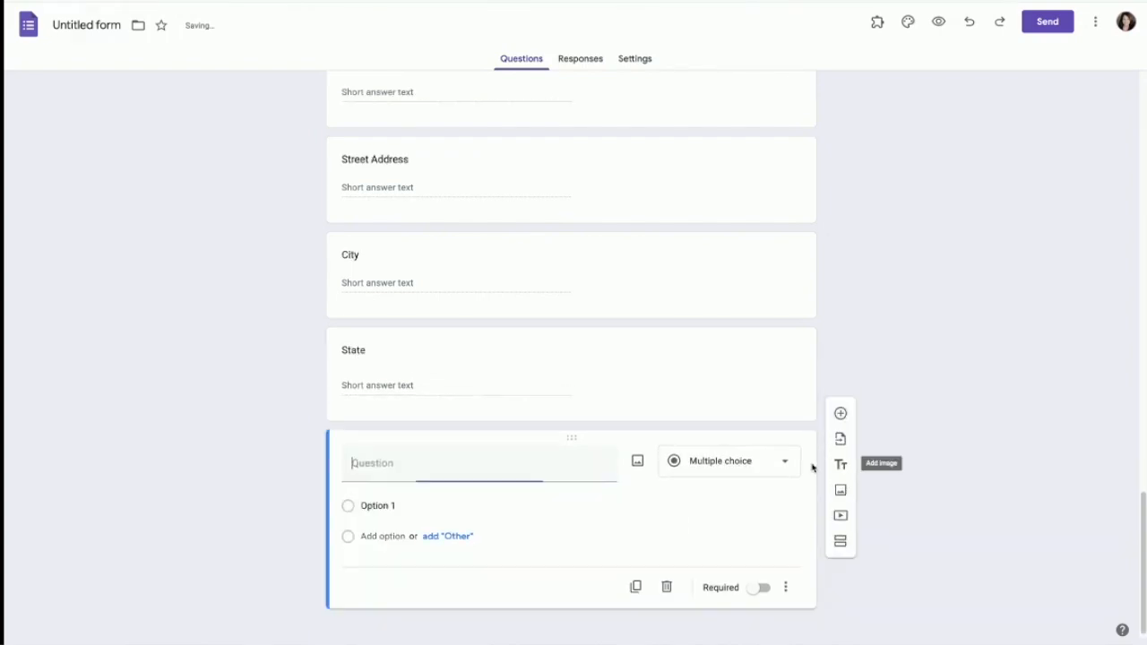
text(Zip code)
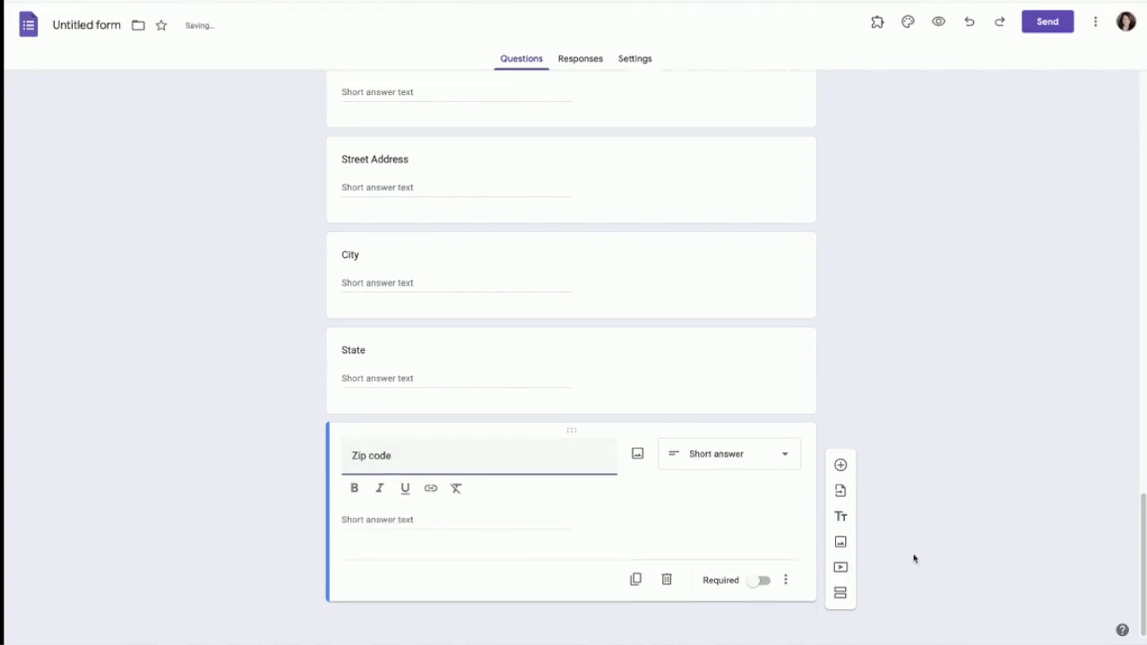
scroll(639, 356, up, 2)
scroll(639, 357, up, 2)
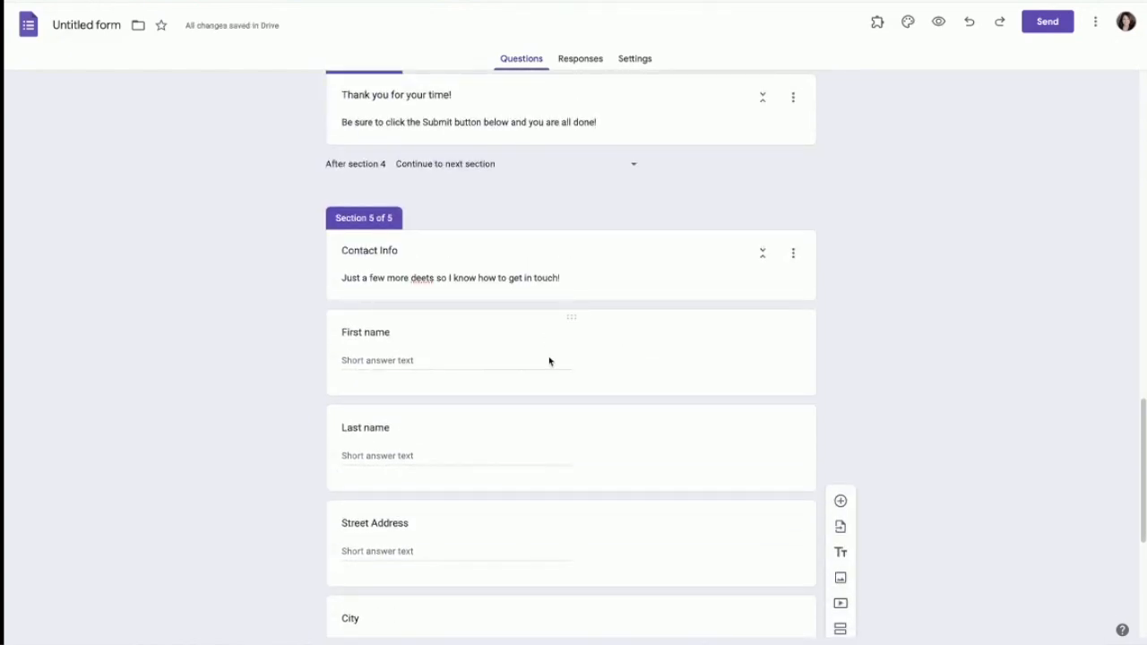
Step: Make the First name question required
click(571, 320)
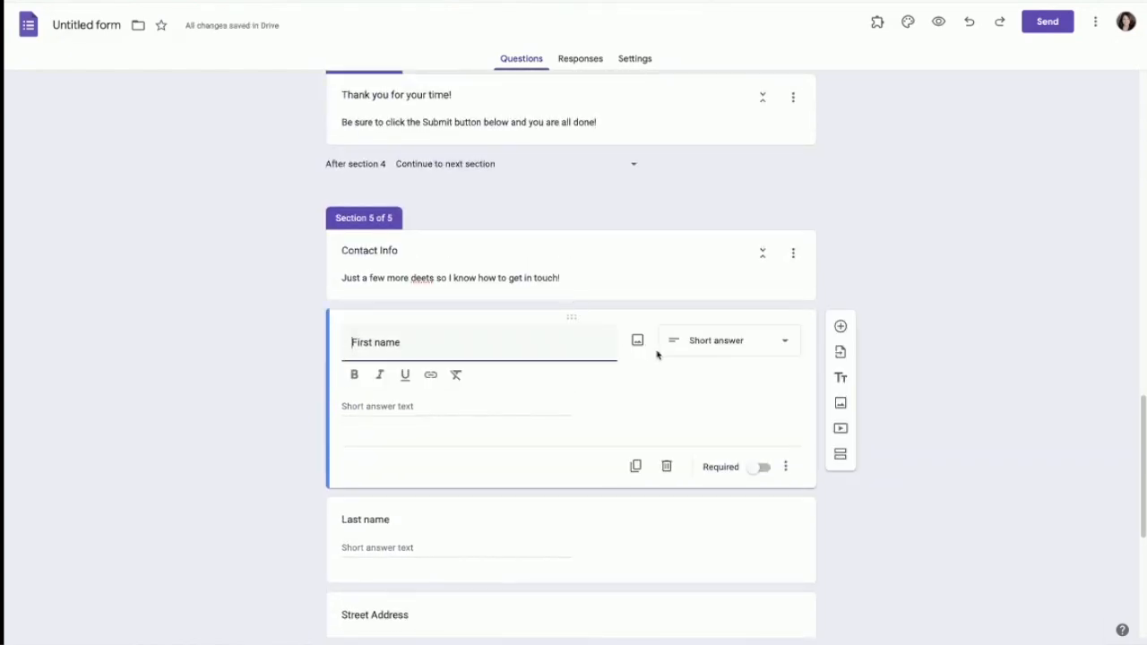
click(758, 467)
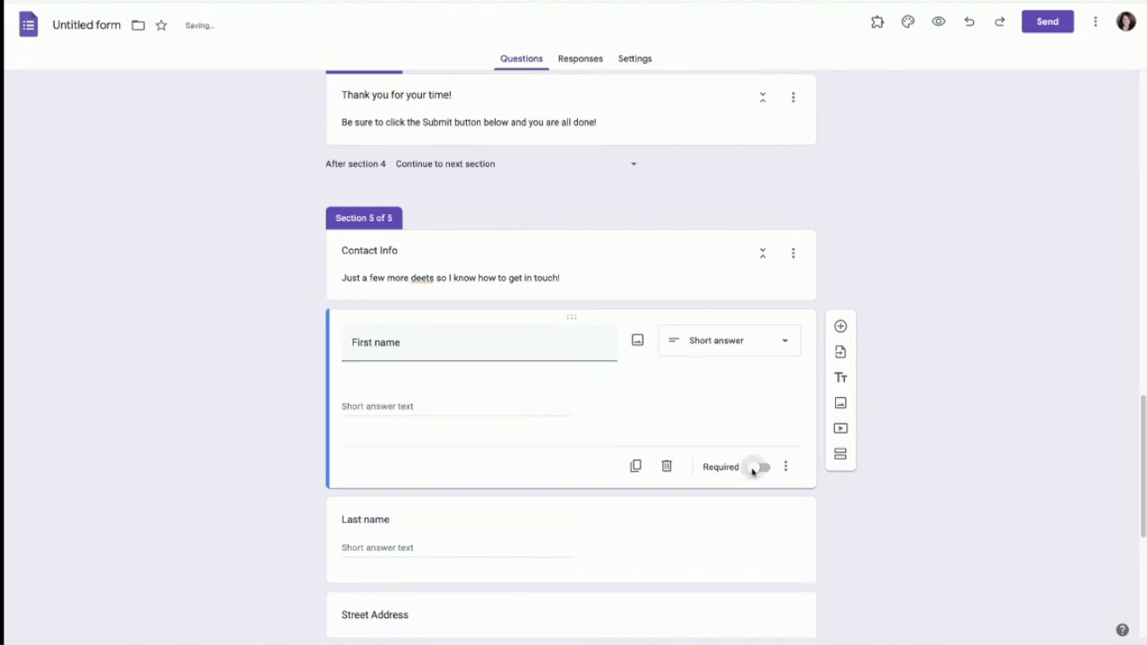
scroll(655, 539, down, 2)
scroll(655, 539, down, 2)
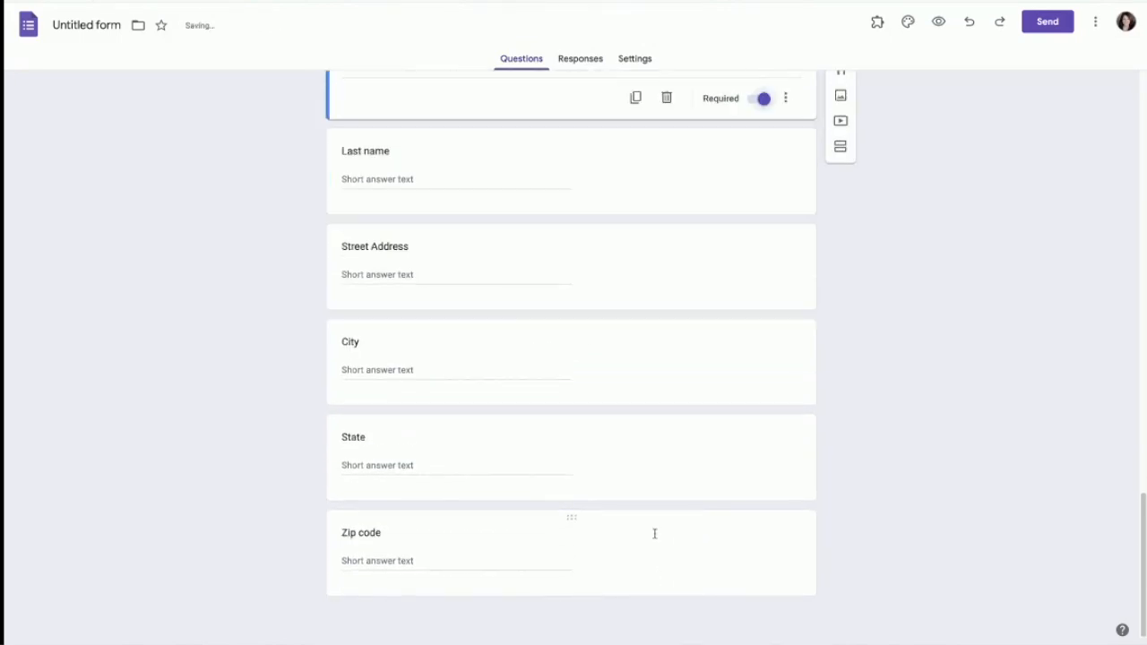
Step: Add a required 'Best email address' short-answer question after Zip code
click(773, 563)
click(842, 464)
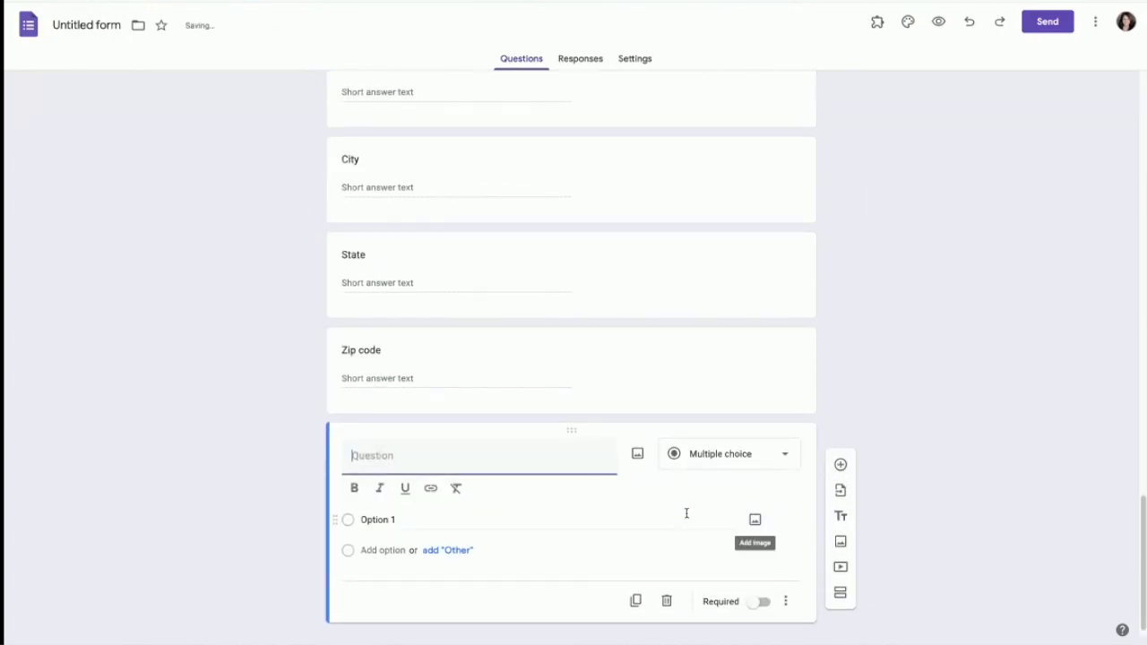
text(E)
key(BackSpace)
text(Best email address)
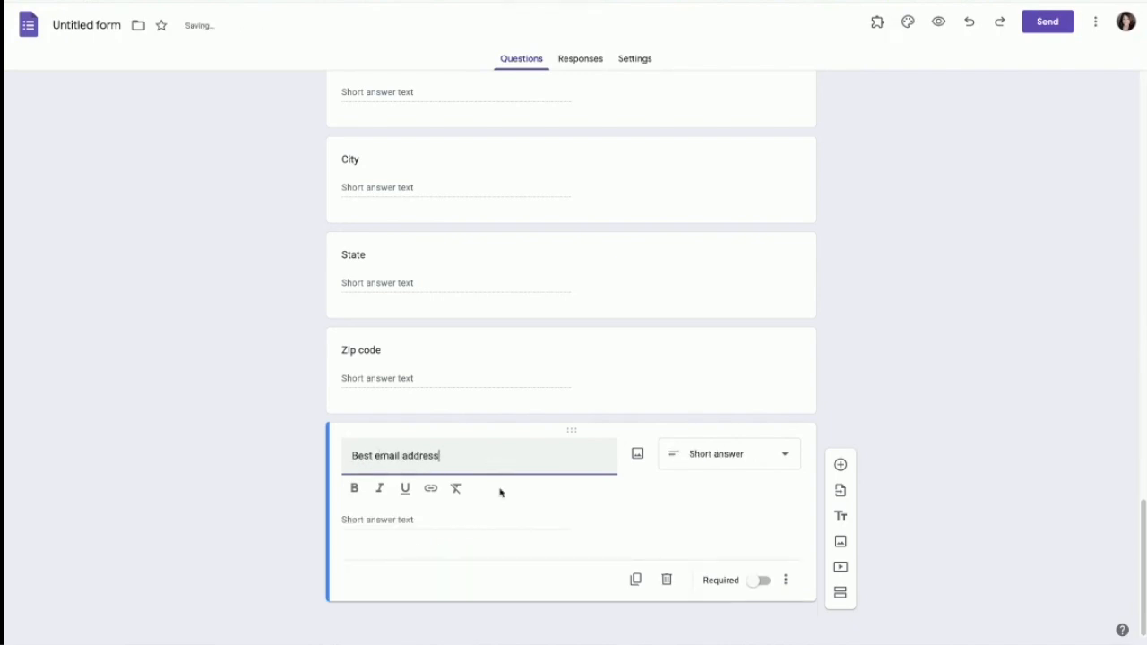
click(755, 582)
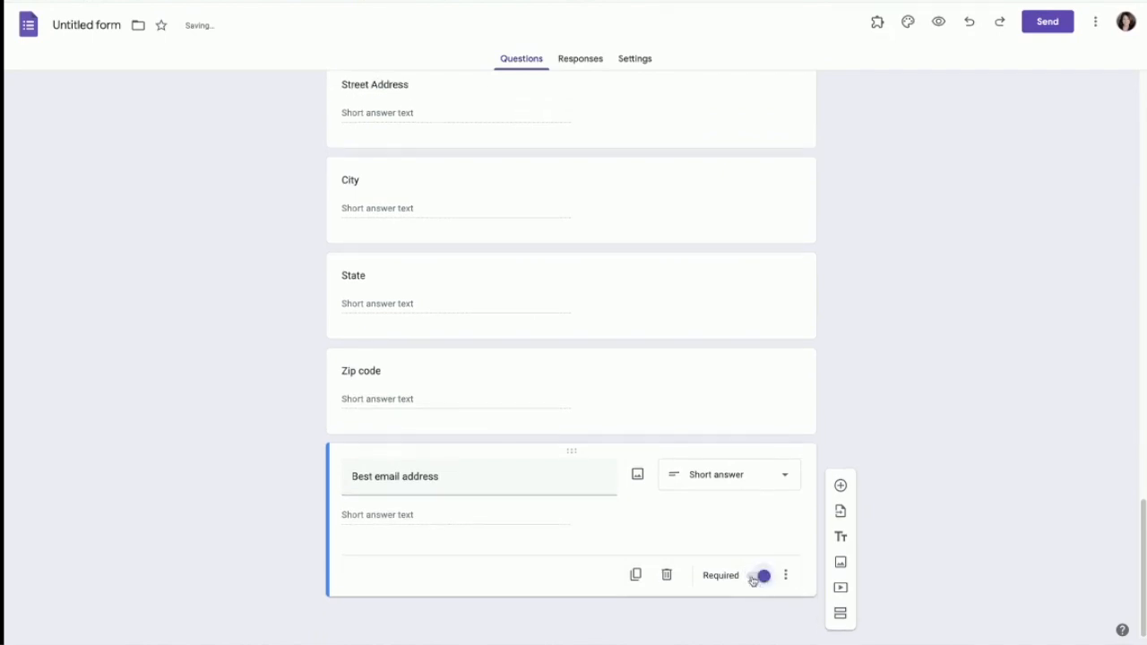
Step: Add a Phone question after Best email address
click(841, 487)
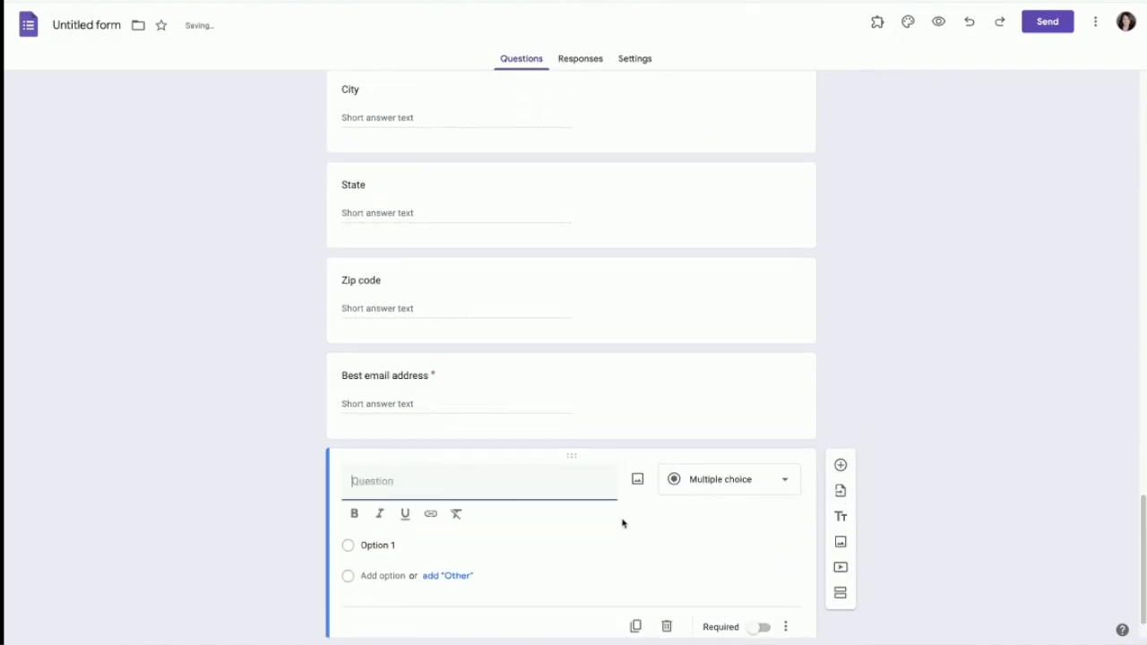
text(Phone)
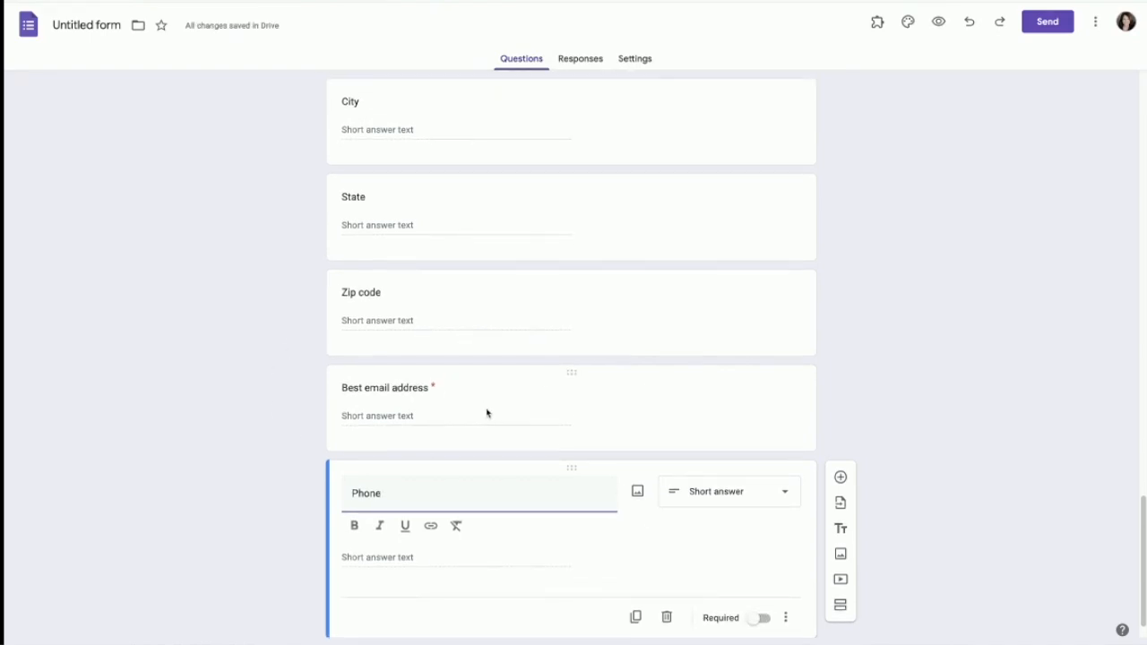
scroll(484, 421, up, 3)
scroll(481, 439, up, 3)
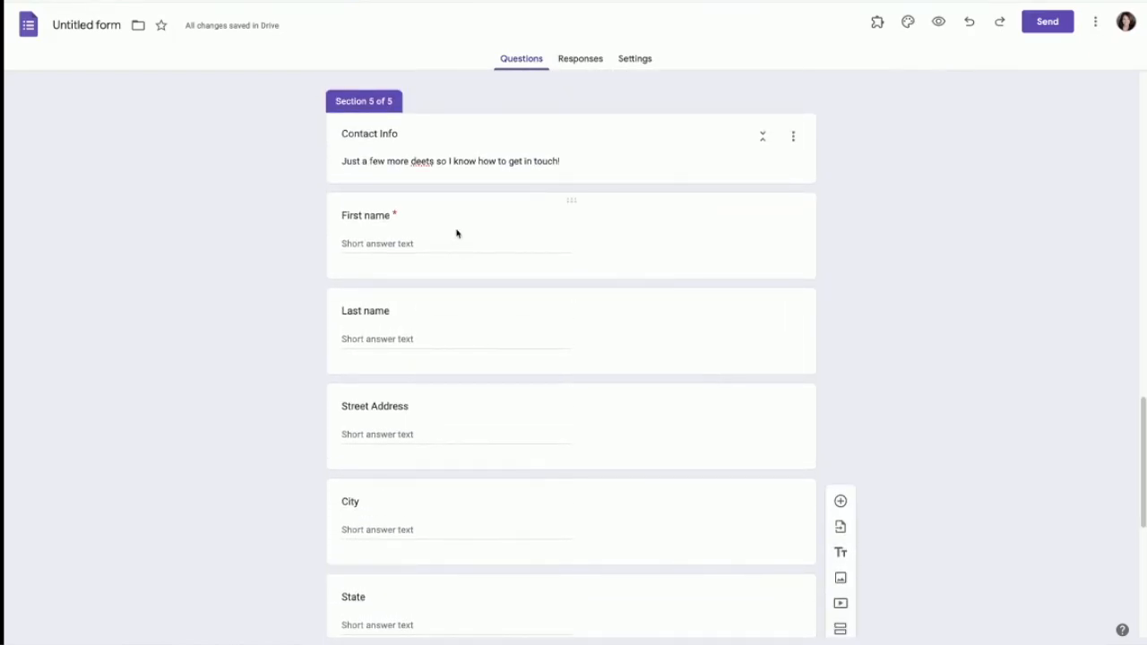
scroll(435, 591, down, 3)
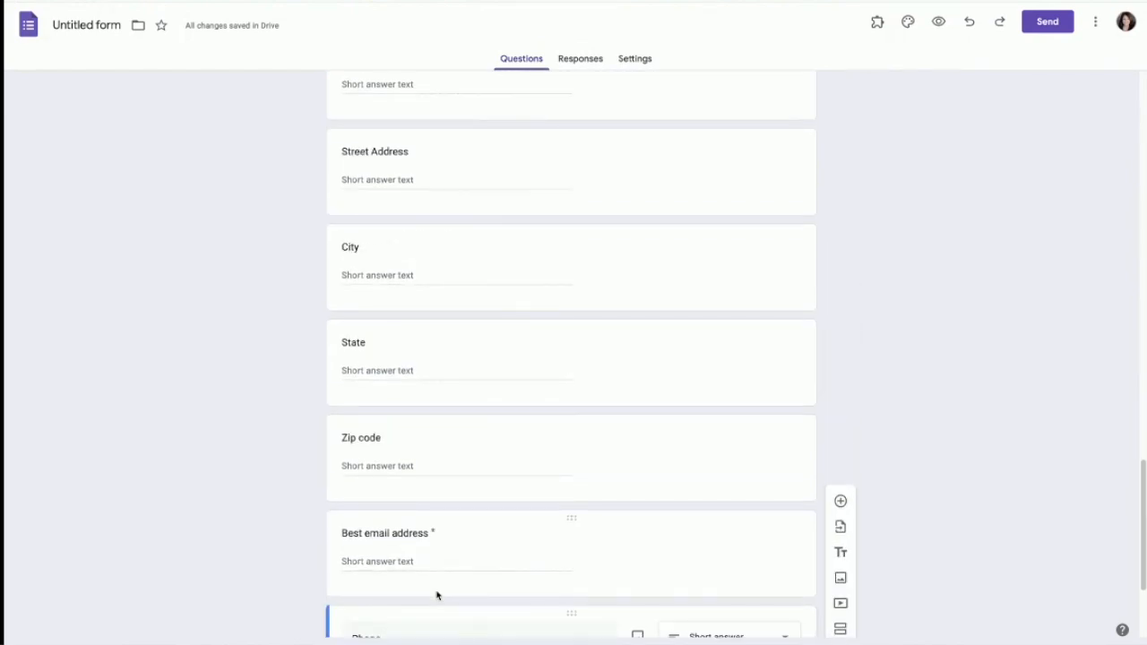
scroll(438, 593, down, 3)
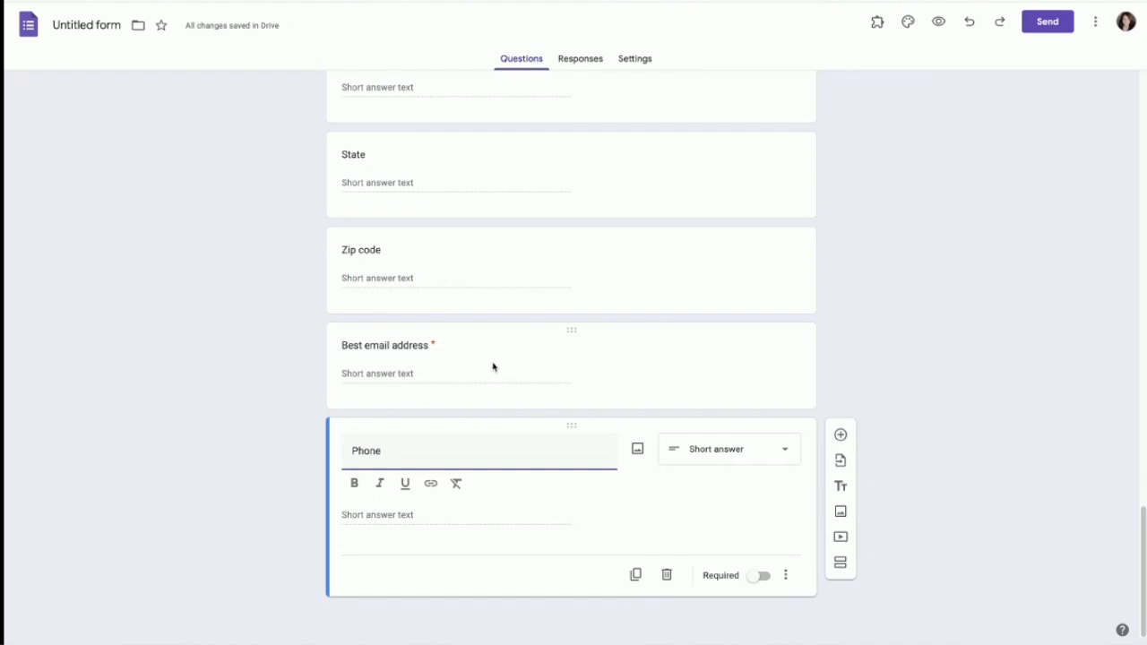
scroll(612, 532, up, 3)
Step: Move Contact Info up so it becomes section 4, ahead of the thank-you section, and save
scroll(612, 532, up, 5)
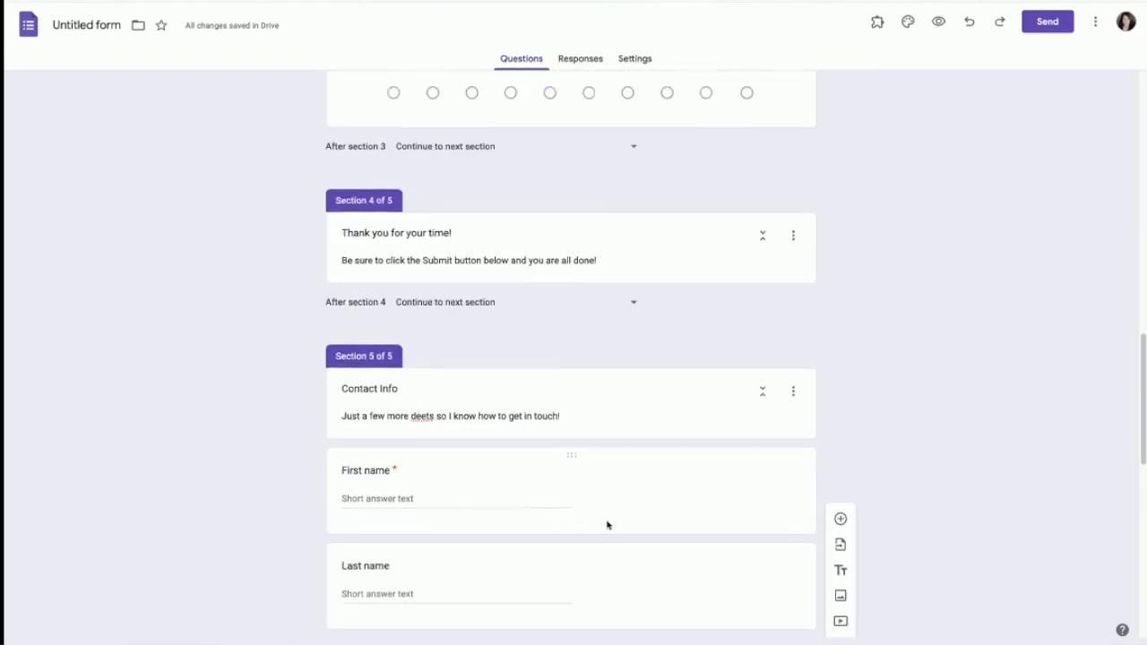
scroll(573, 502, up, 1)
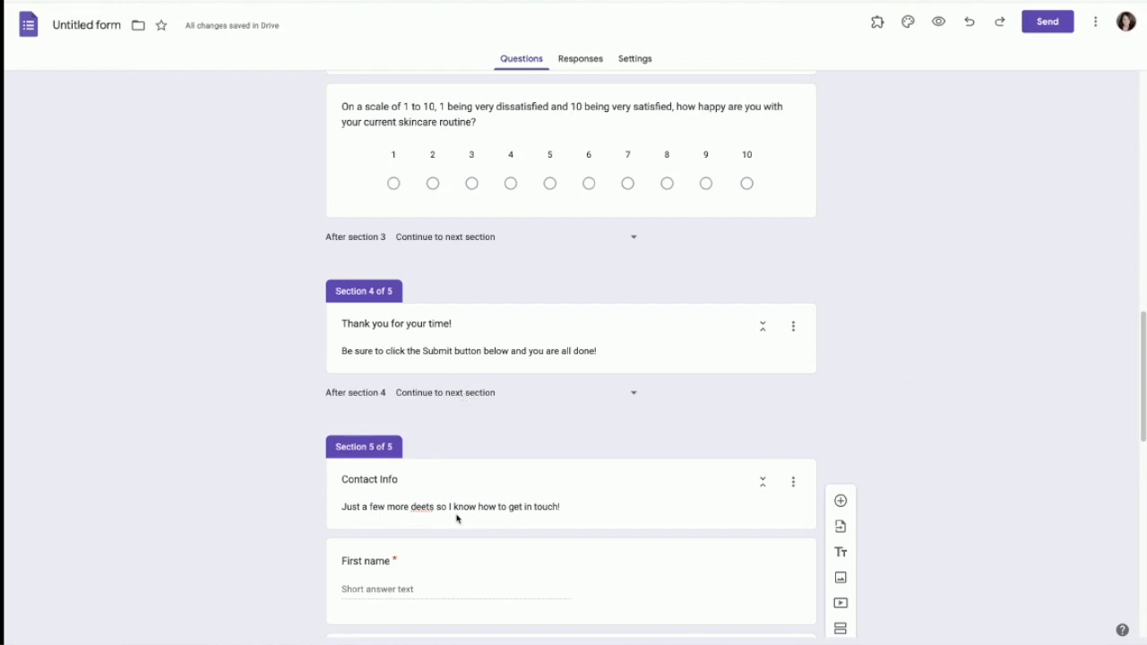
click(793, 483)
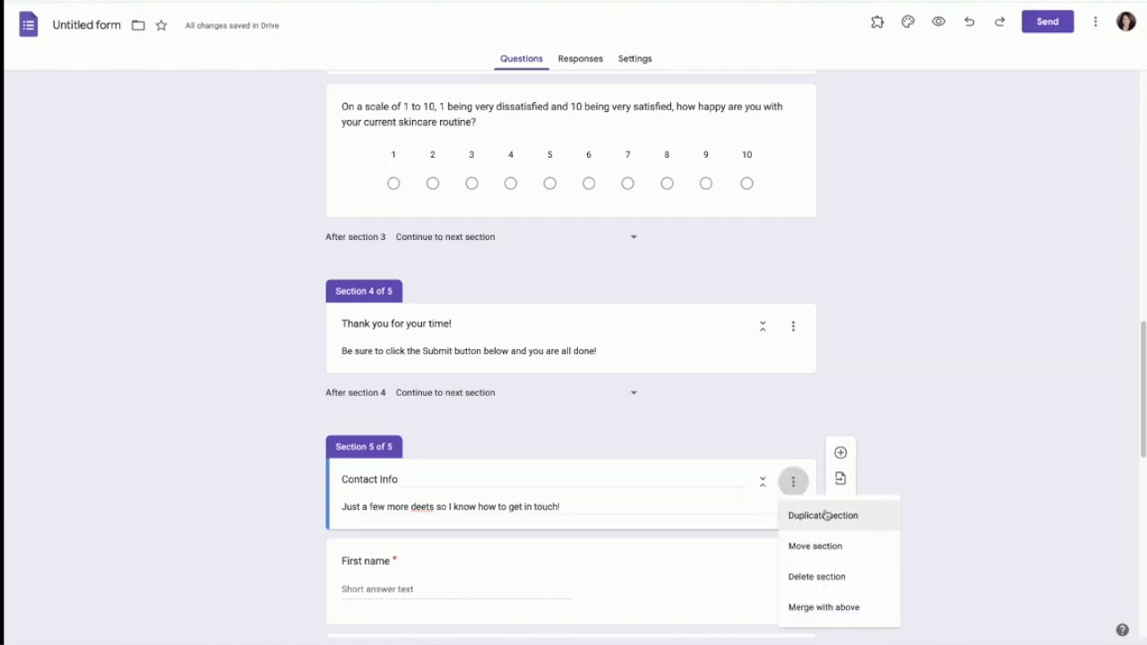
click(817, 547)
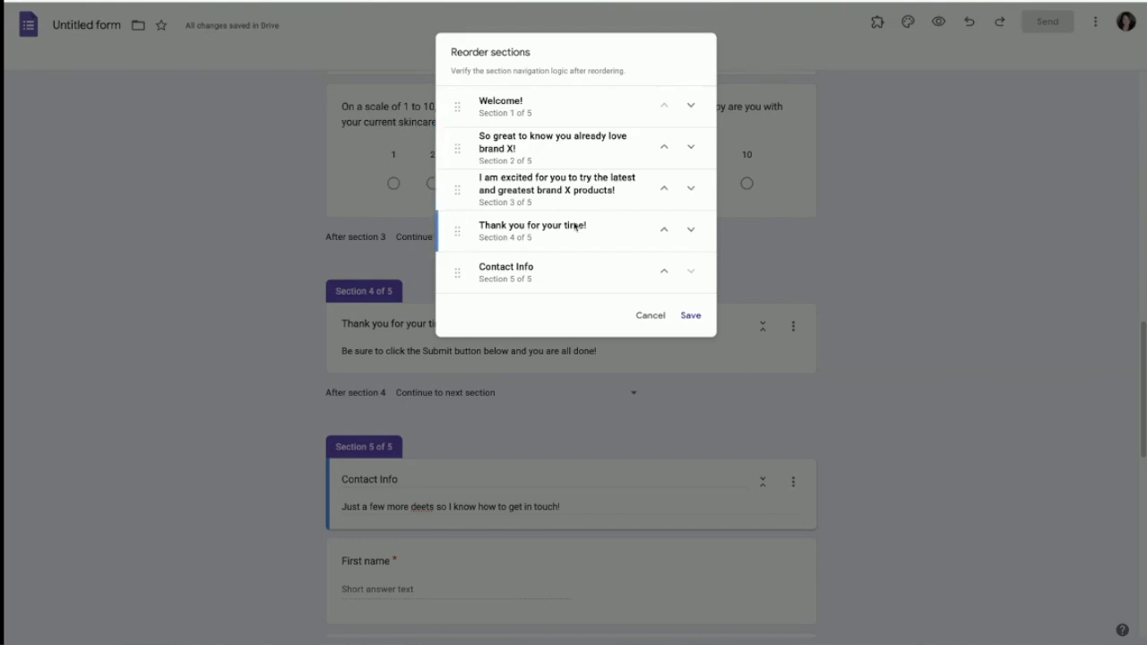
click(666, 274)
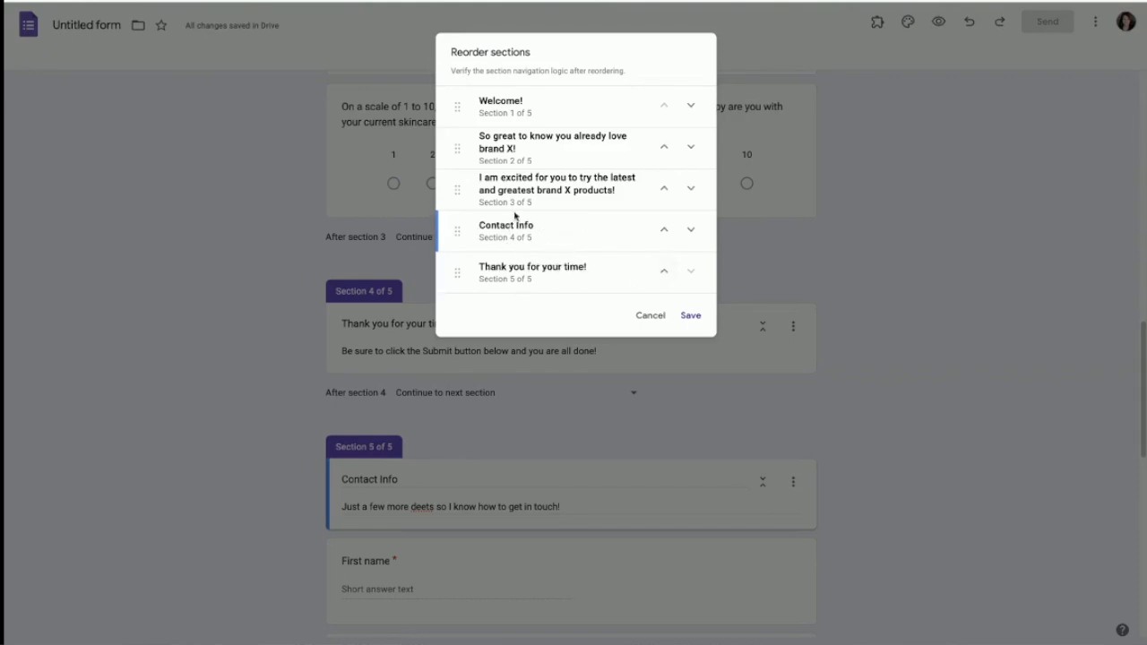
click(689, 315)
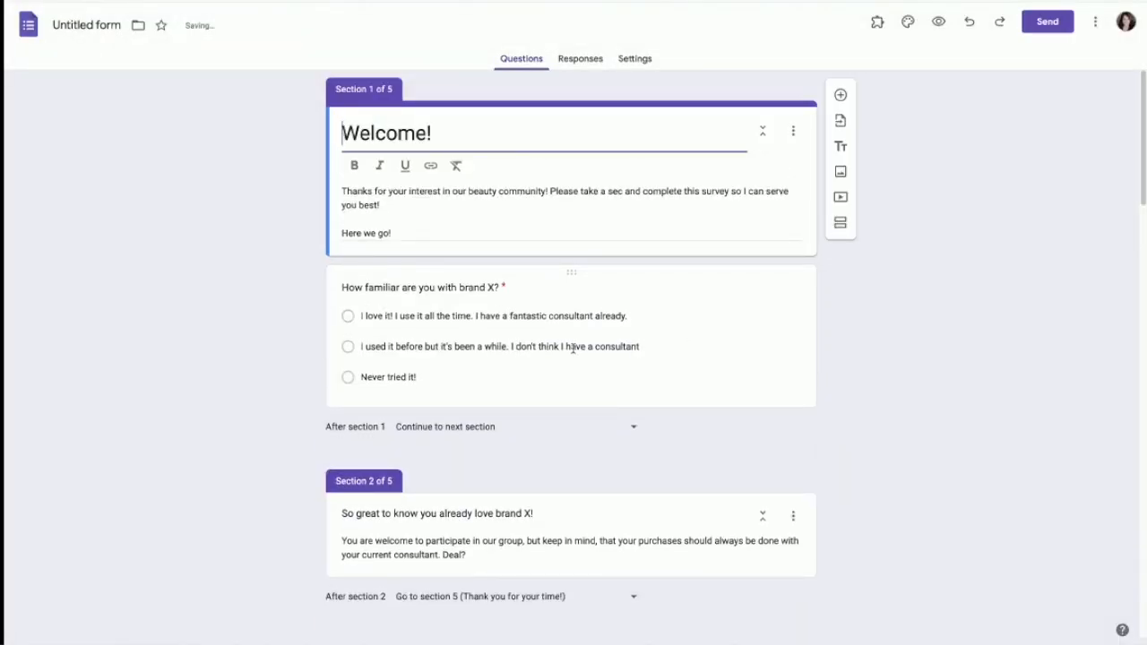
Step: Add a new question after the 1–10 scale question in section 3
scroll(573, 358, down, 1)
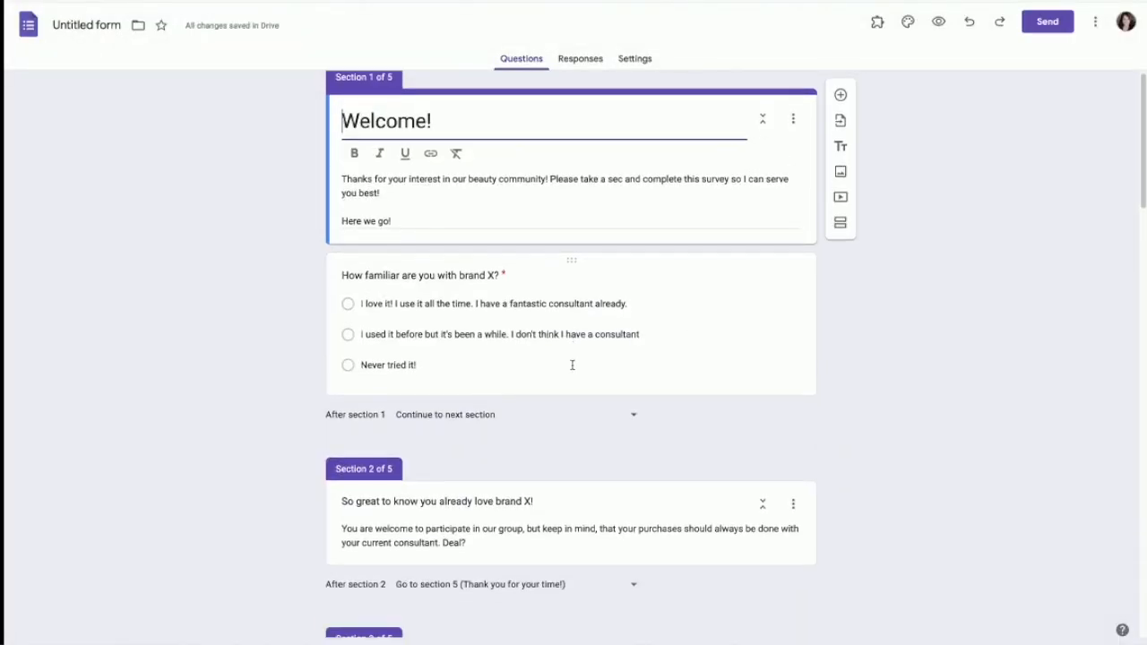
scroll(574, 363, down, 3)
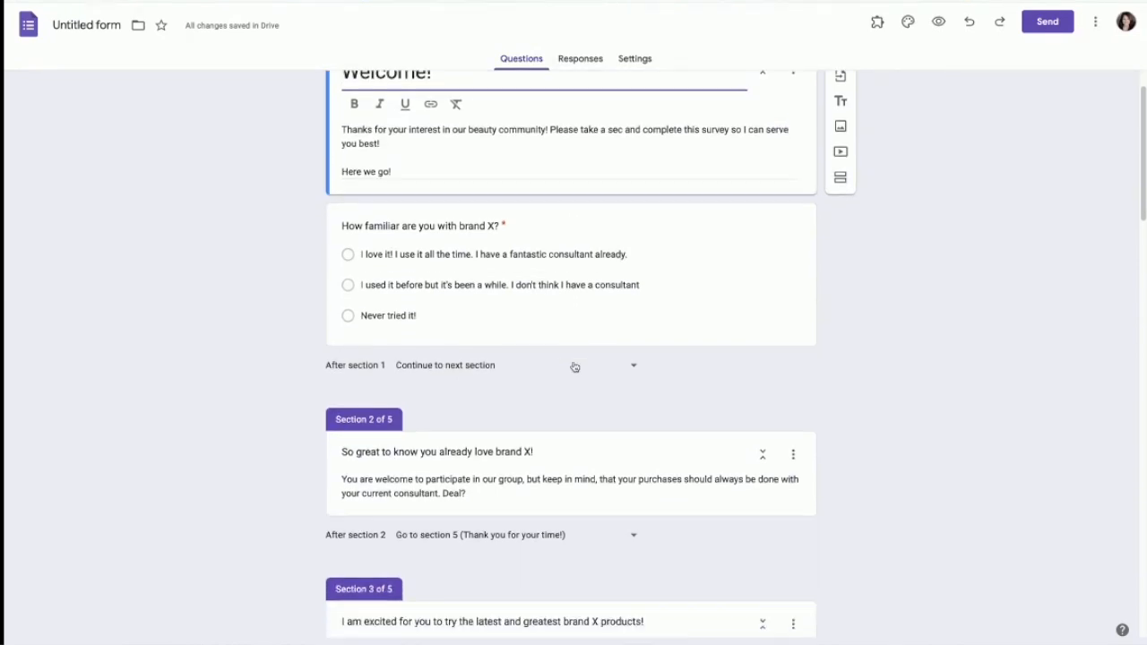
scroll(574, 366, down, 1)
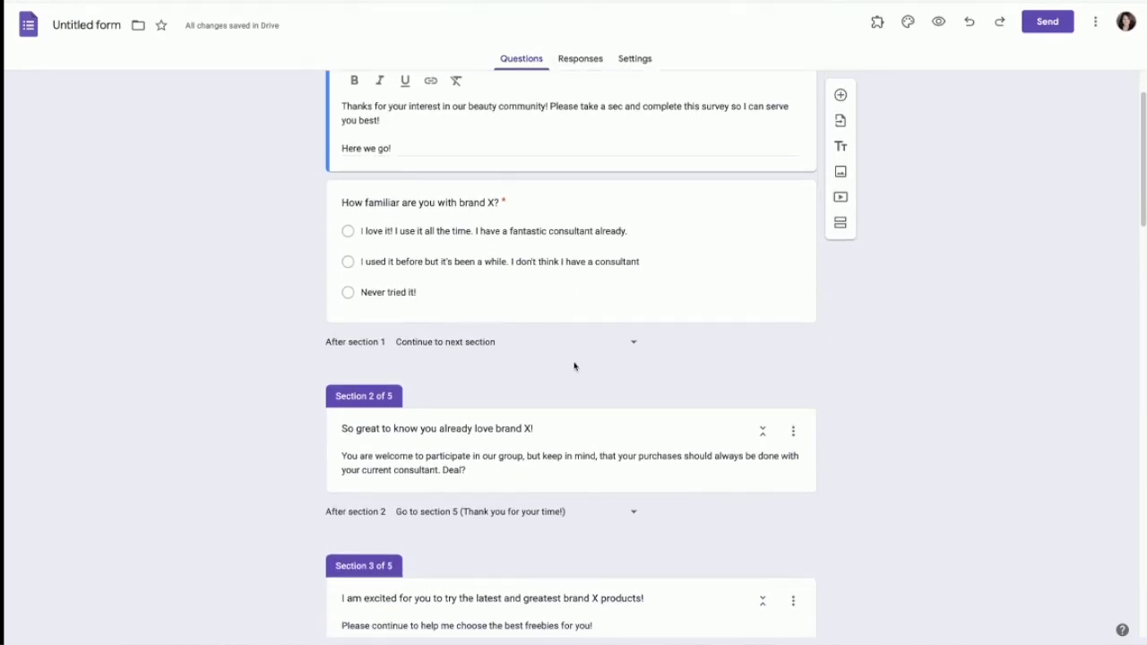
scroll(574, 365, down, 2)
scroll(573, 366, down, 4)
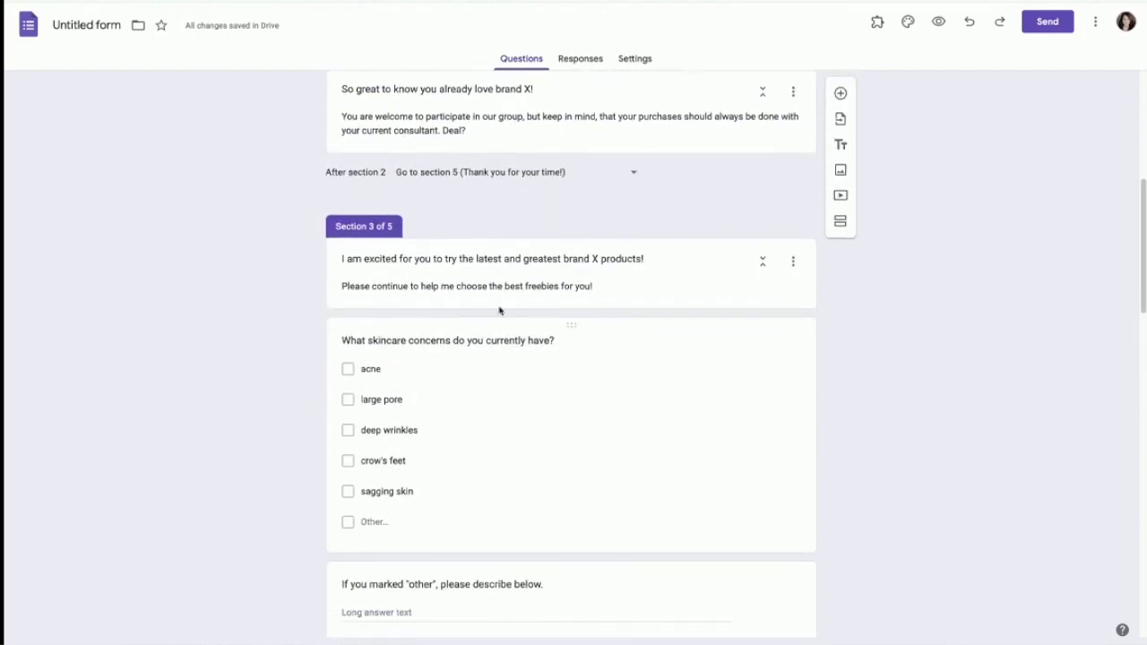
scroll(537, 397, down, 2)
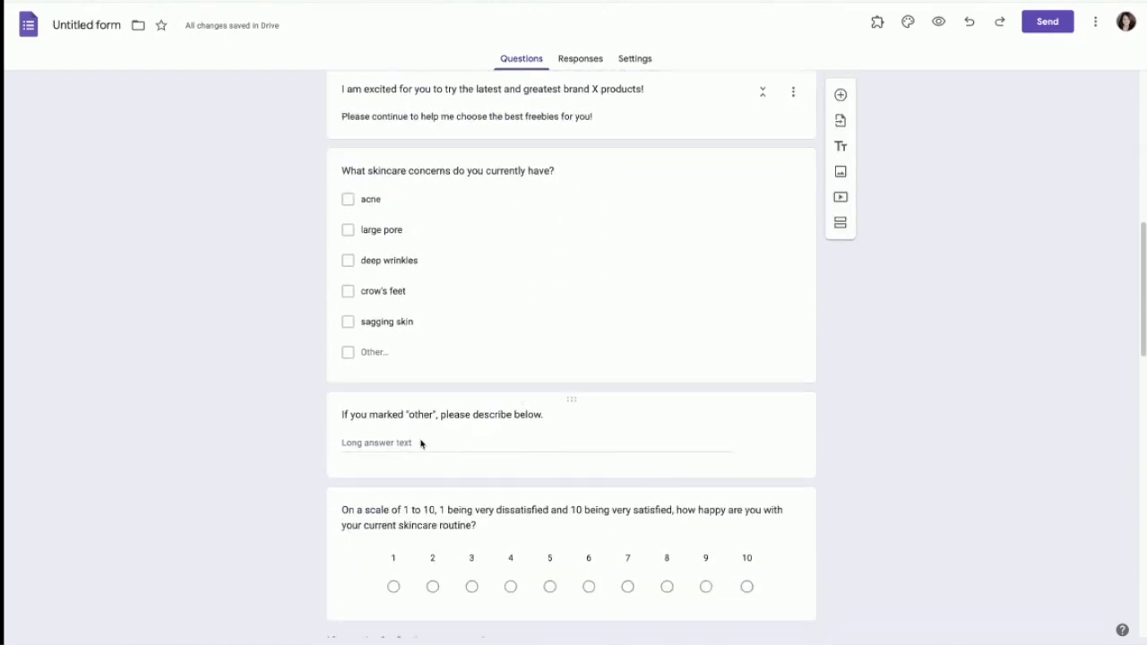
scroll(433, 478, down, 2)
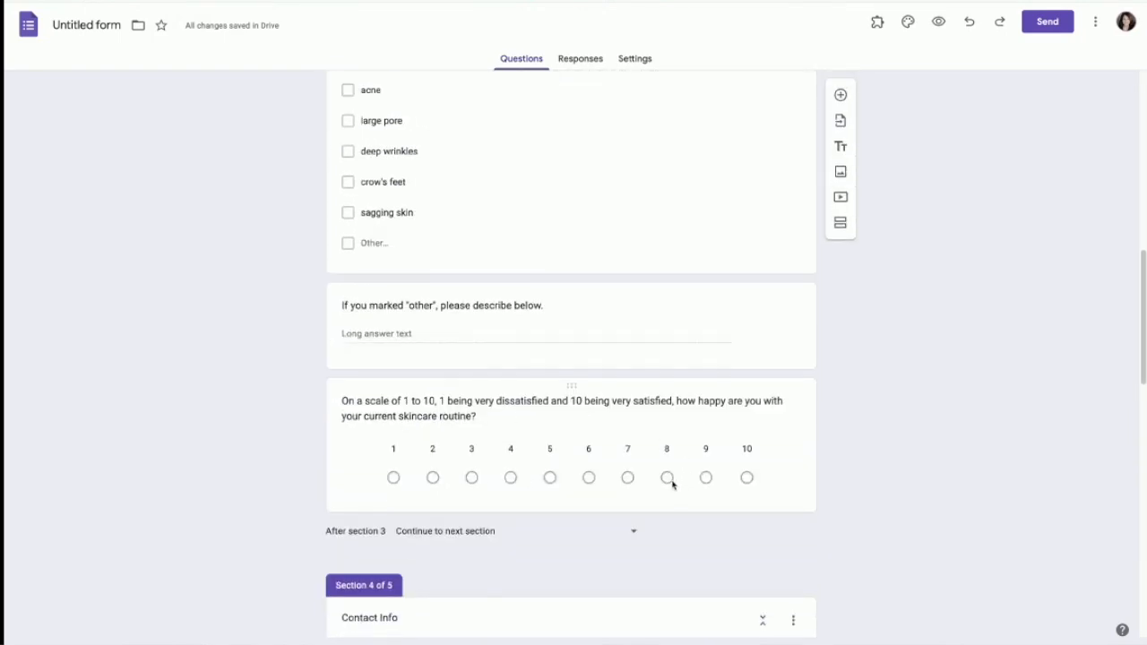
click(555, 502)
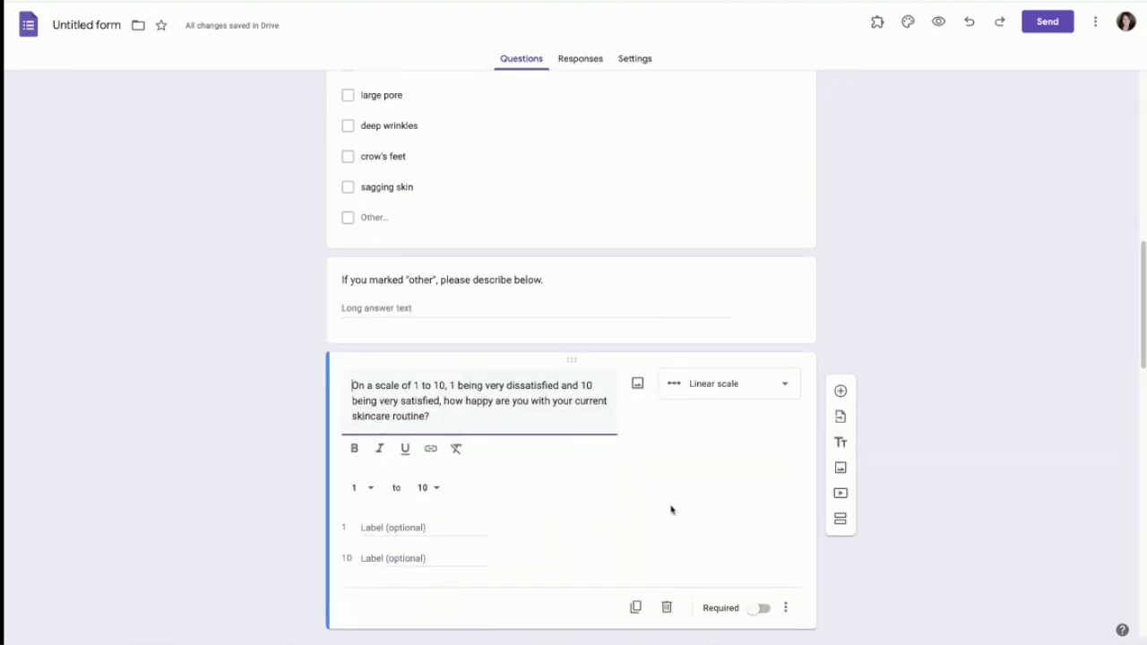
scroll(671, 510, down, 2)
click(840, 258)
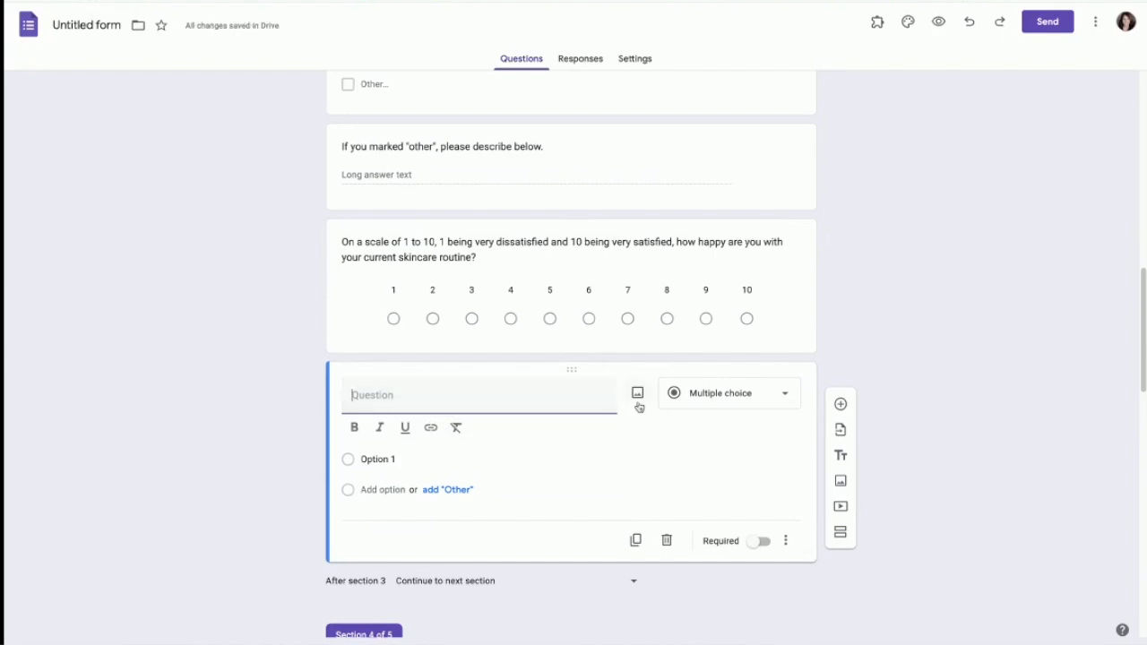
Step: Title it asking the respondent's eye color, name the first choice 'Blue', and search 'blue eye' images
text(If fyou w)
text(you would)
text( like to try some com)
text(lor cosmetics)
text(,)
text( please )
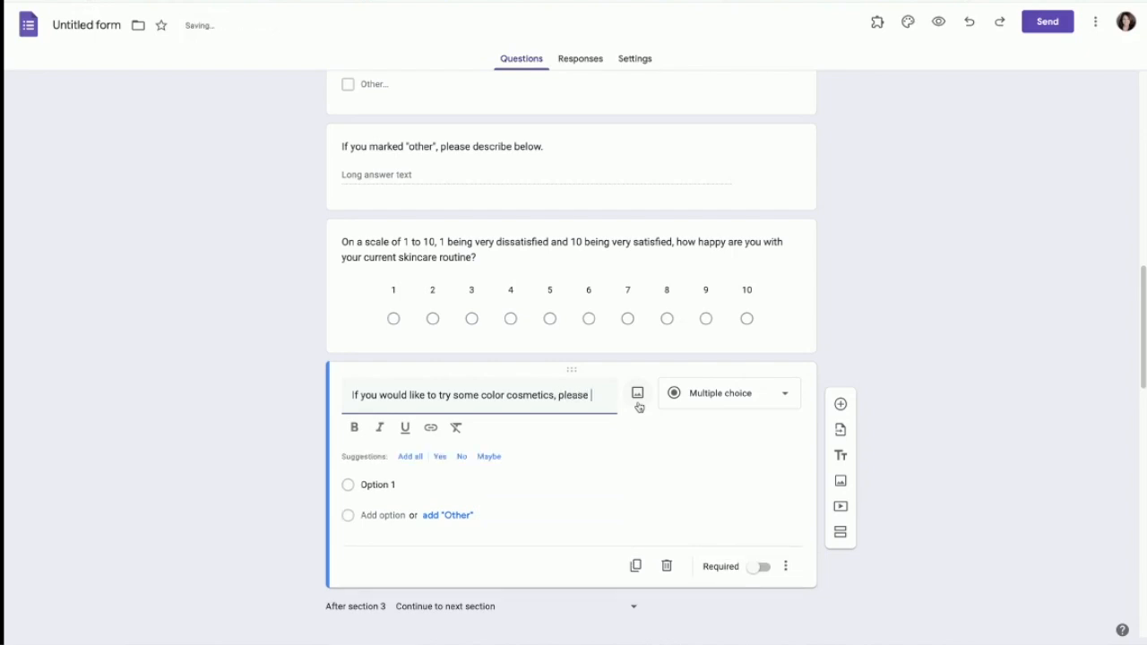
text(tell me what you eye color is.)
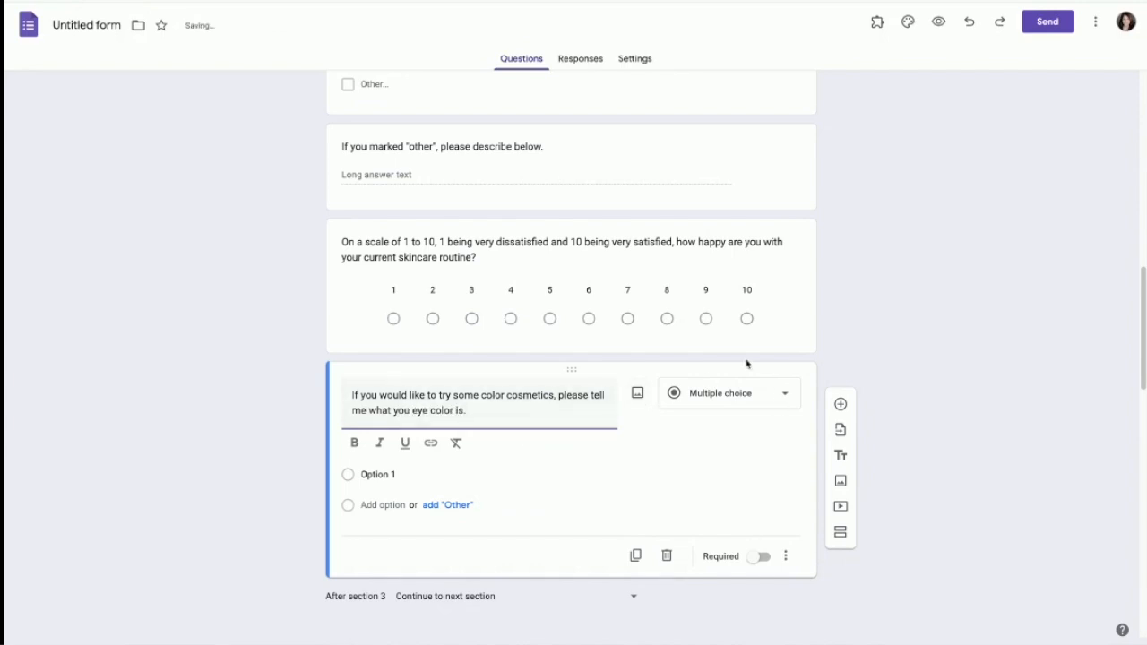
click(393, 472)
text(Blue)
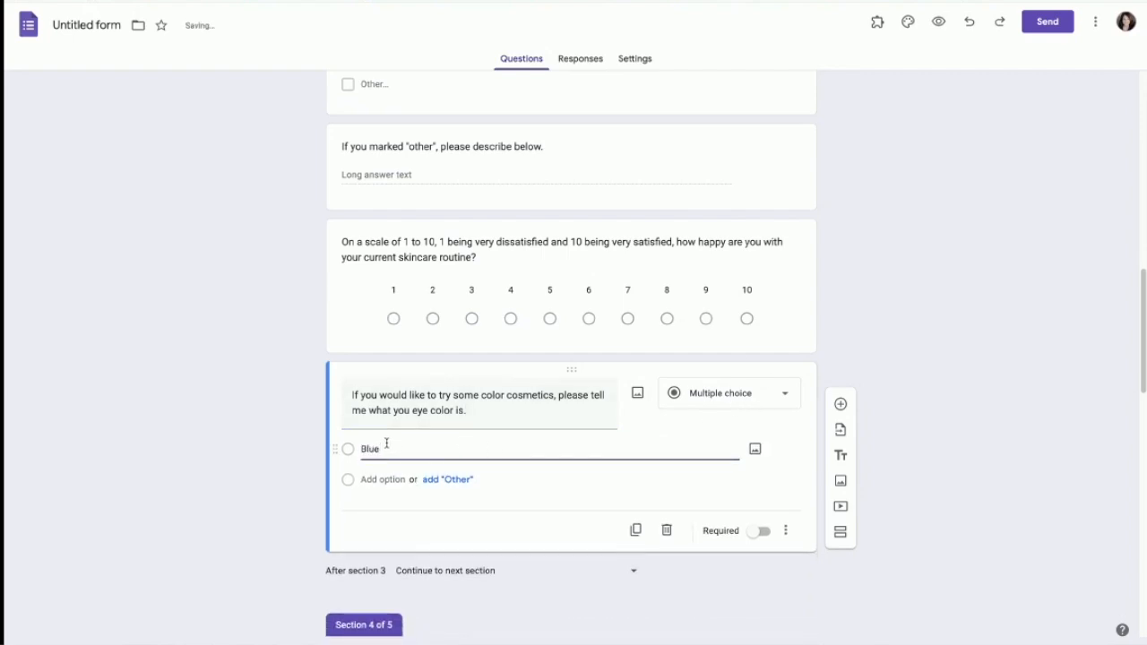
click(755, 451)
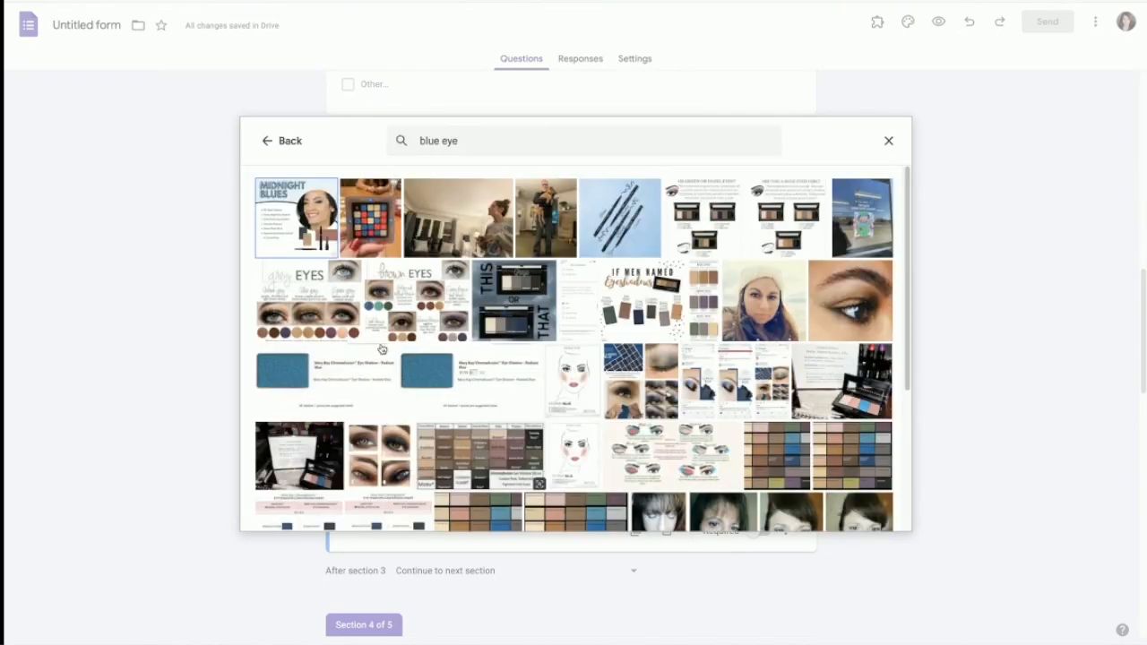
Step: Insert the eye picture into the Blue choice, then add a 'Brown' choice and look for its photo
click(301, 308)
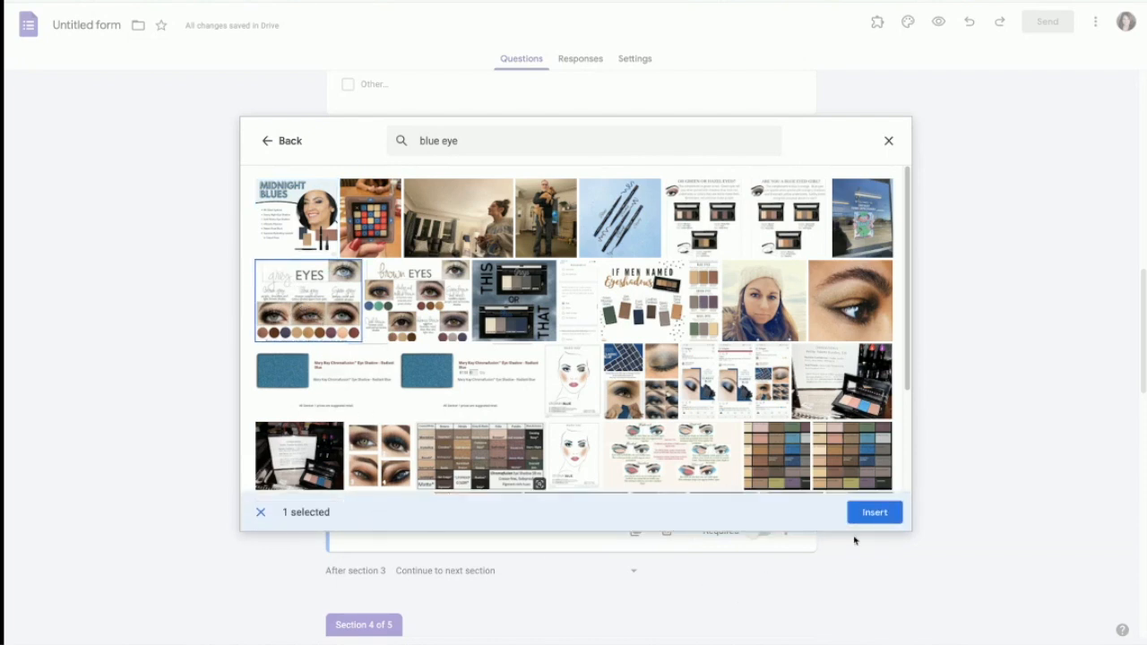
click(871, 513)
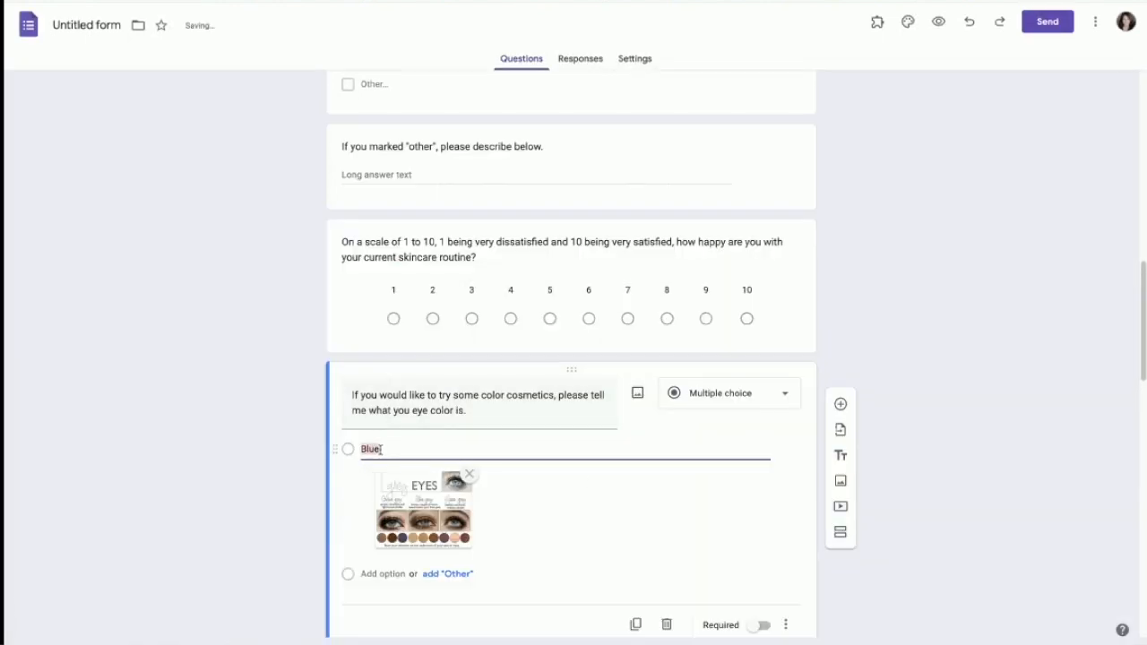
click(384, 573)
text(B)
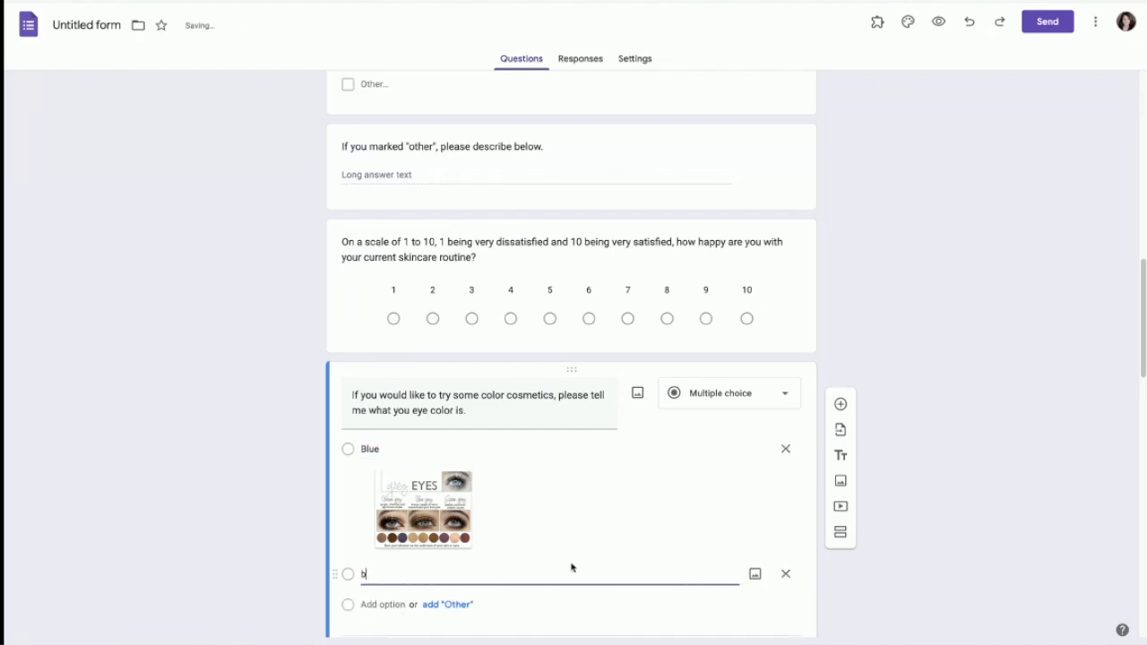
text(rown)
click(754, 573)
click(428, 180)
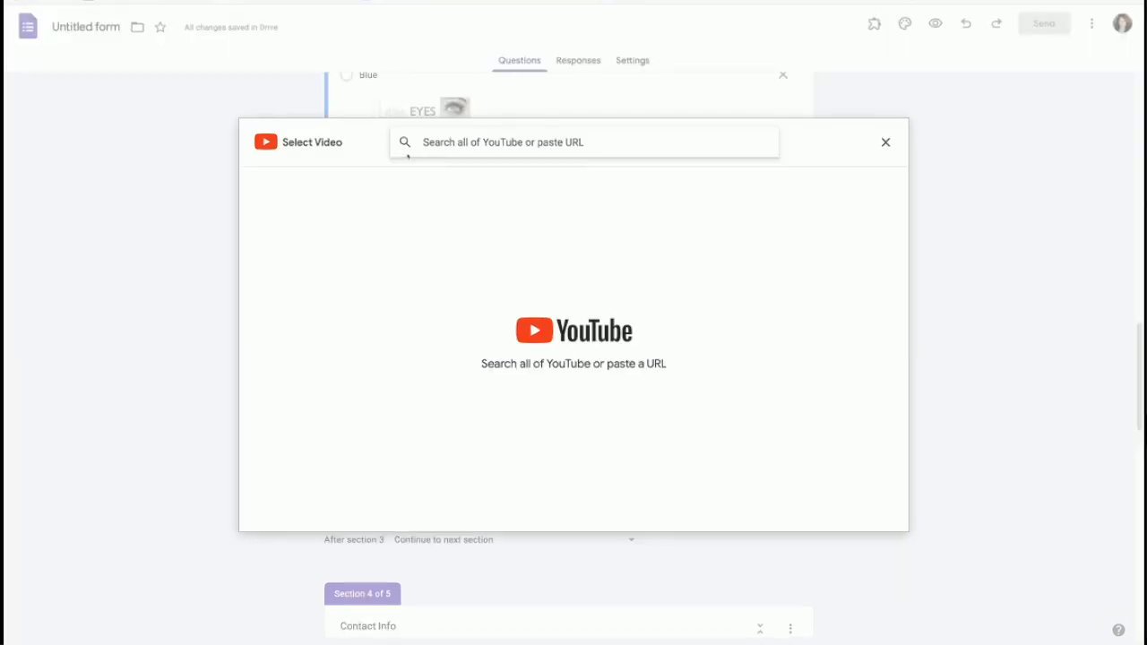
Step: Paste the YouTube link and insert the Mary Kay TimeWise Miracle Set video
right_click(427, 141)
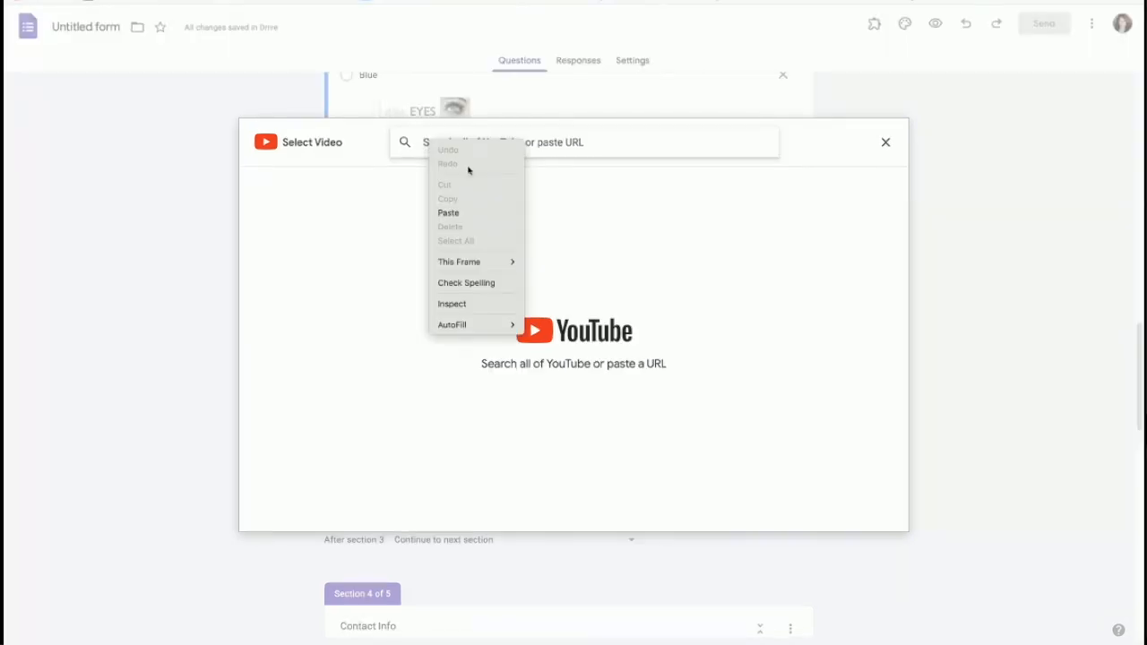
click(475, 215)
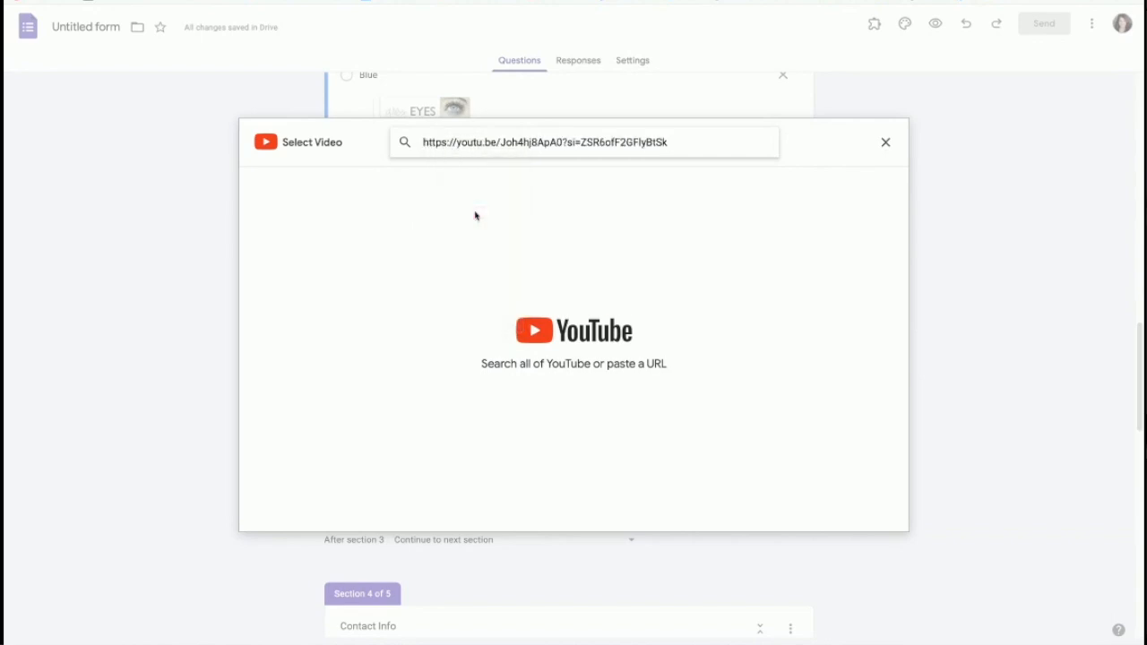
key(Return)
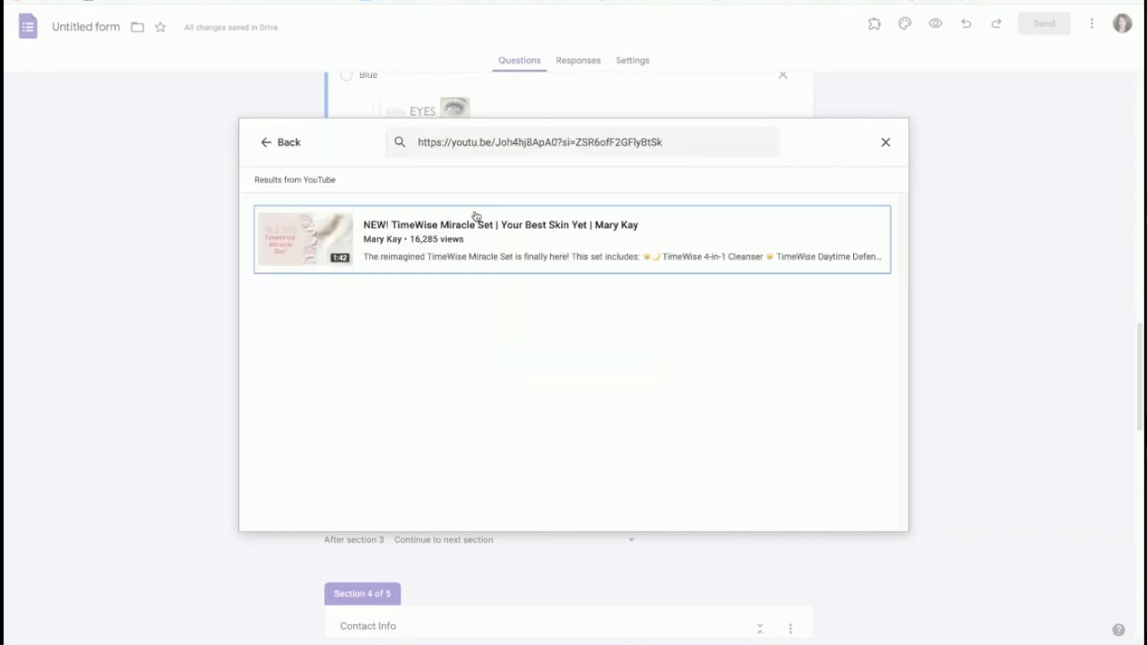
click(341, 245)
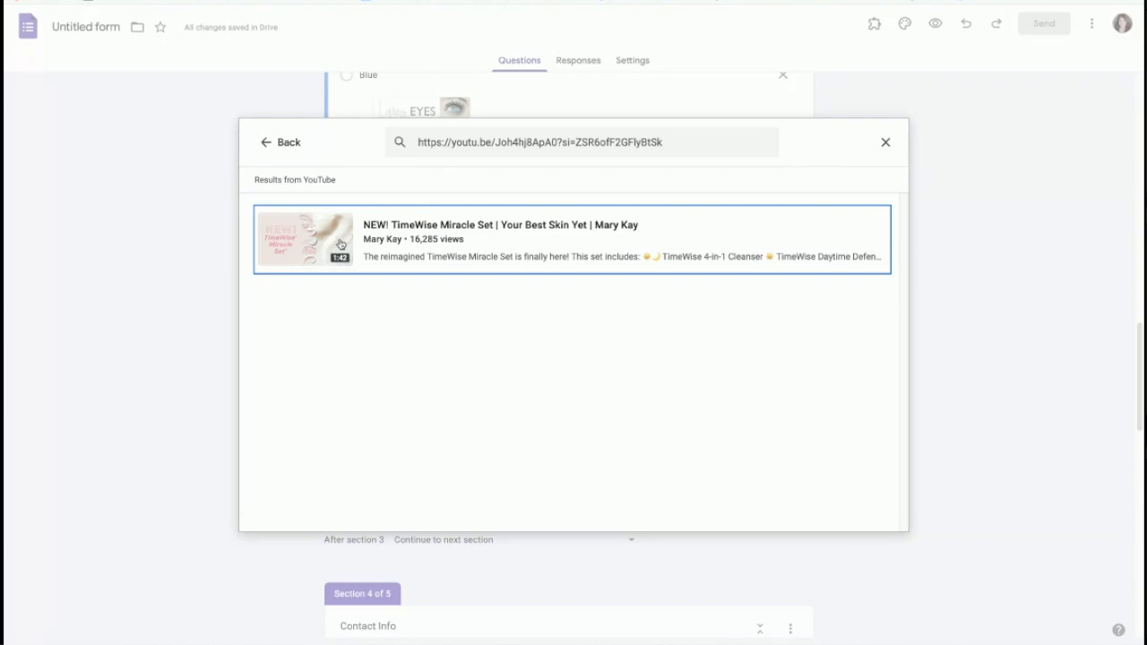
click(880, 512)
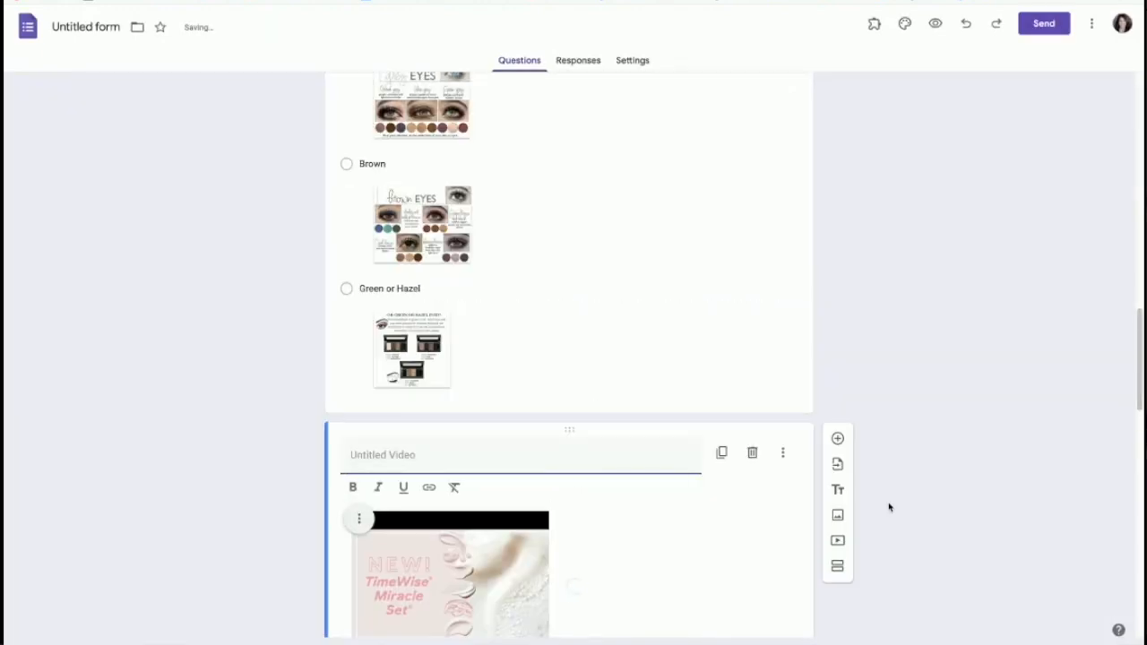
scroll(745, 424, down, 3)
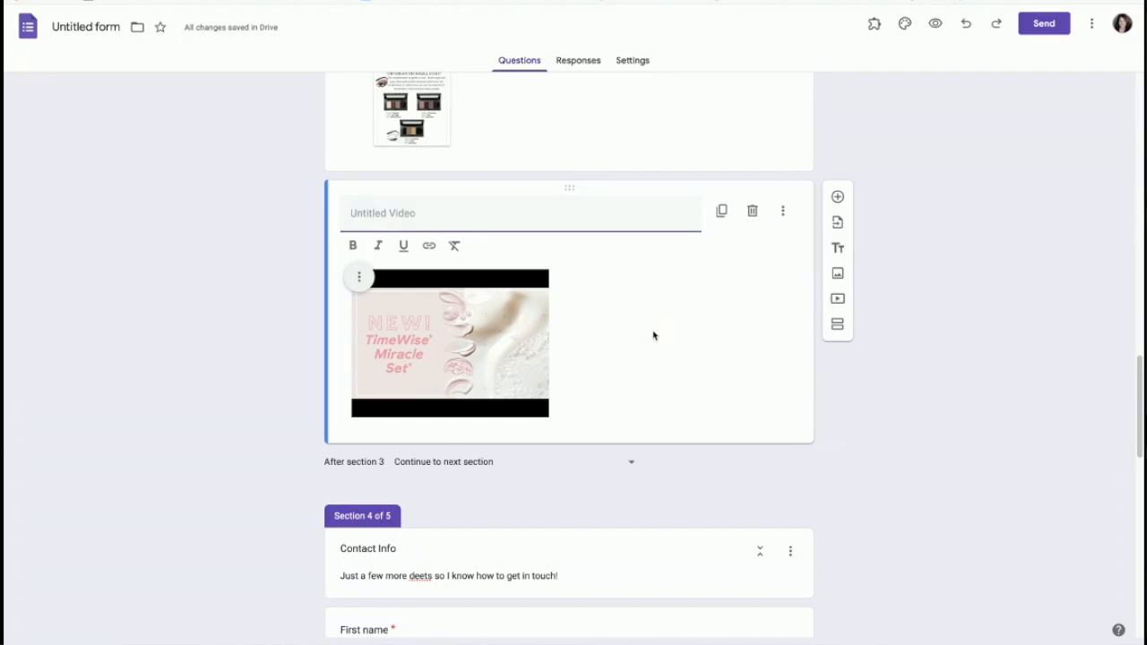
Step: Title the video 'So you are in the "know", take a moment to learn about our latest skincare breakthrough' and add a question
text(So you are in the "now)
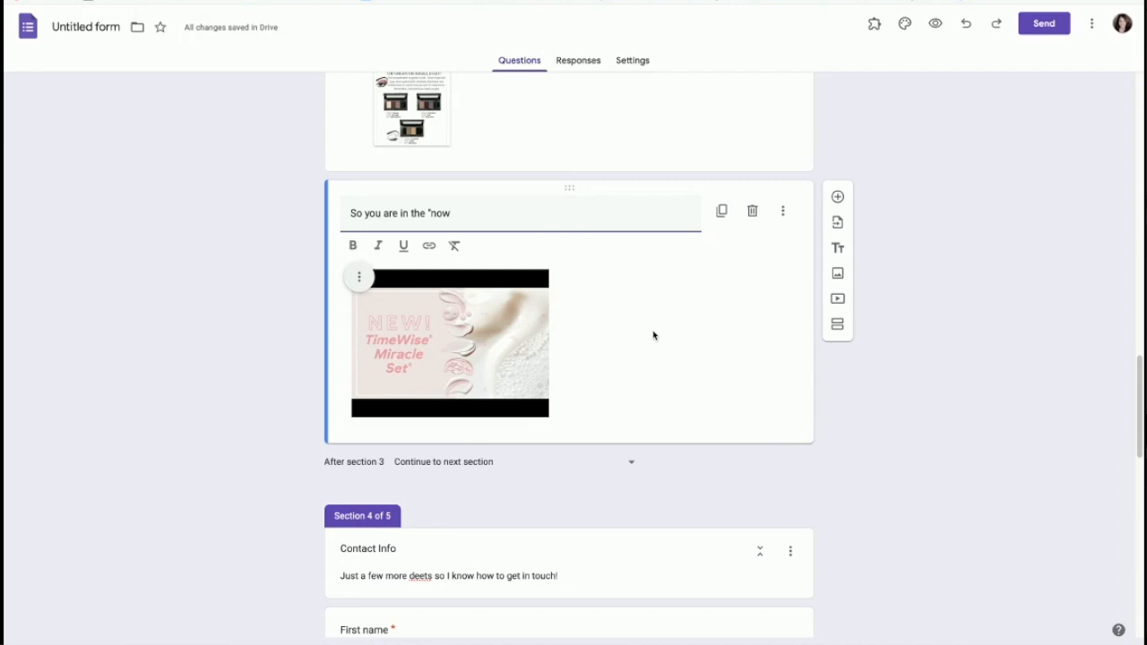
text(n ow)
key(BackSpace)
key(BackSpace)
key(BackSpace)
text(ow", take a moem)
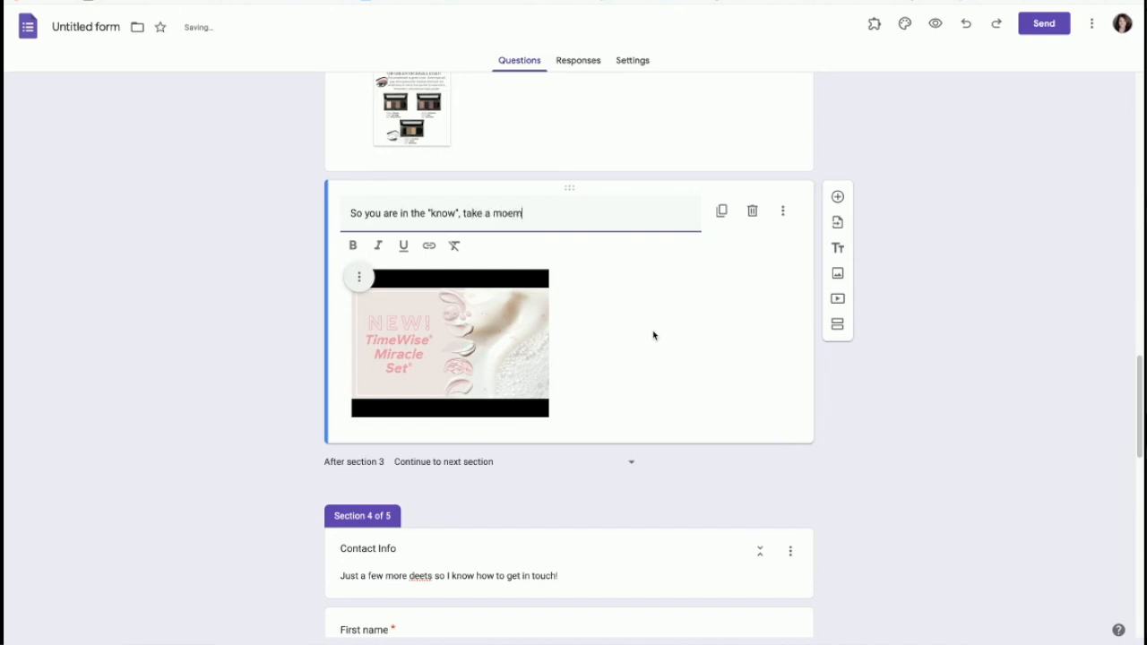
key(BackSpace)
key(BackSpace)
text(ment to le)
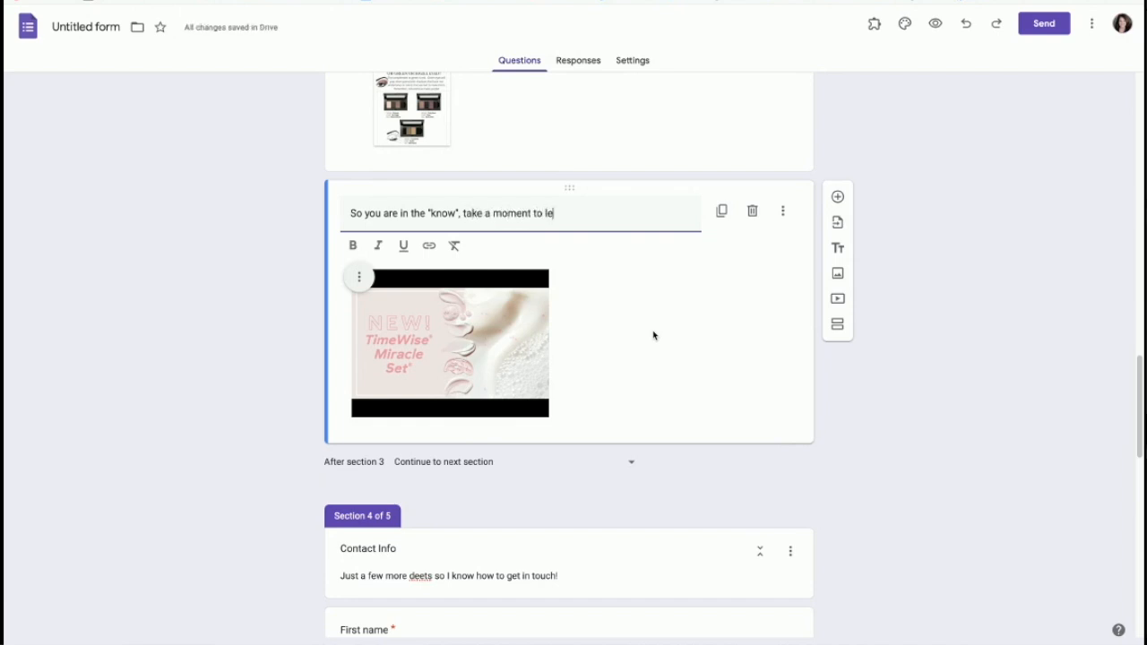
text(arn about our latest skincare b)
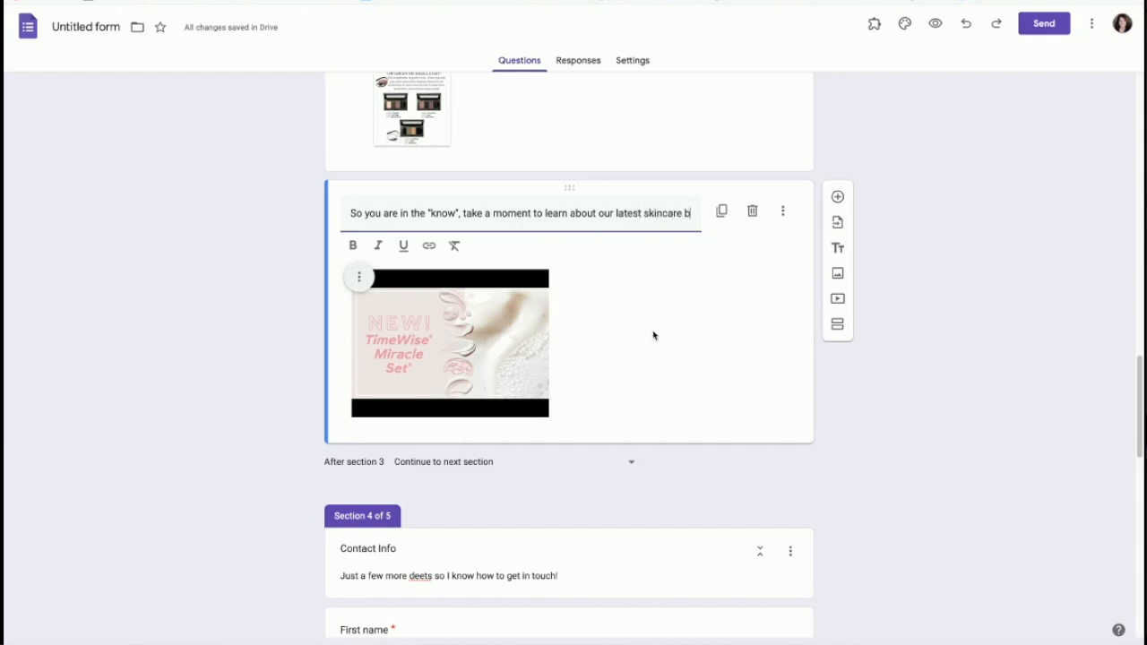
text(reakthrough!)
click(678, 362)
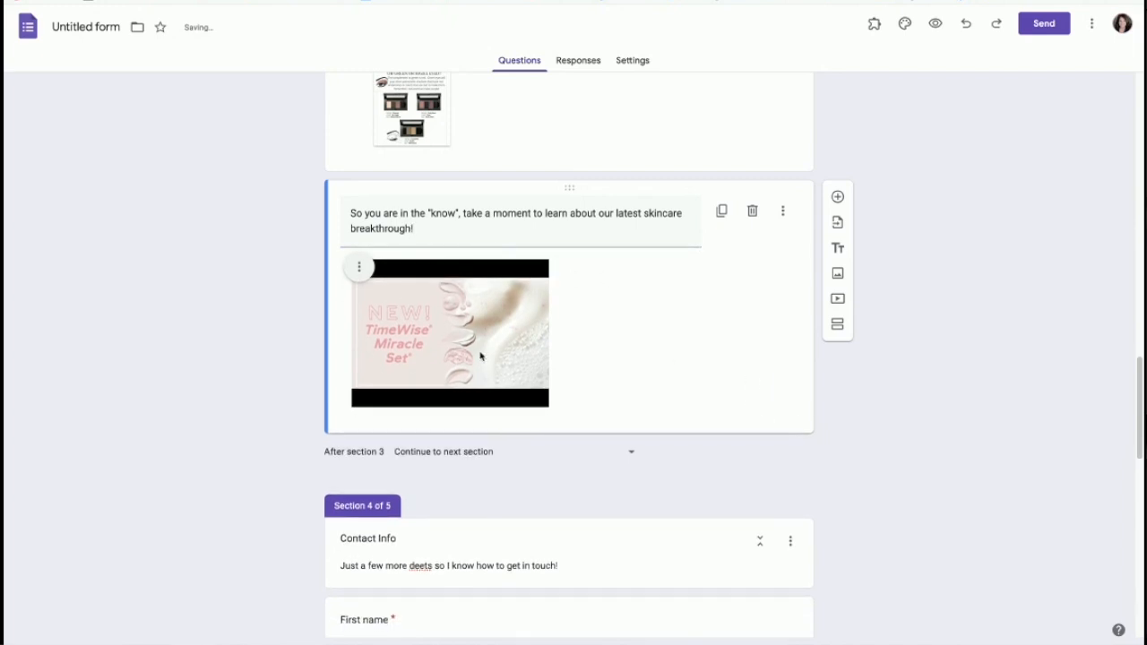
scroll(678, 364, down, 1)
click(838, 173)
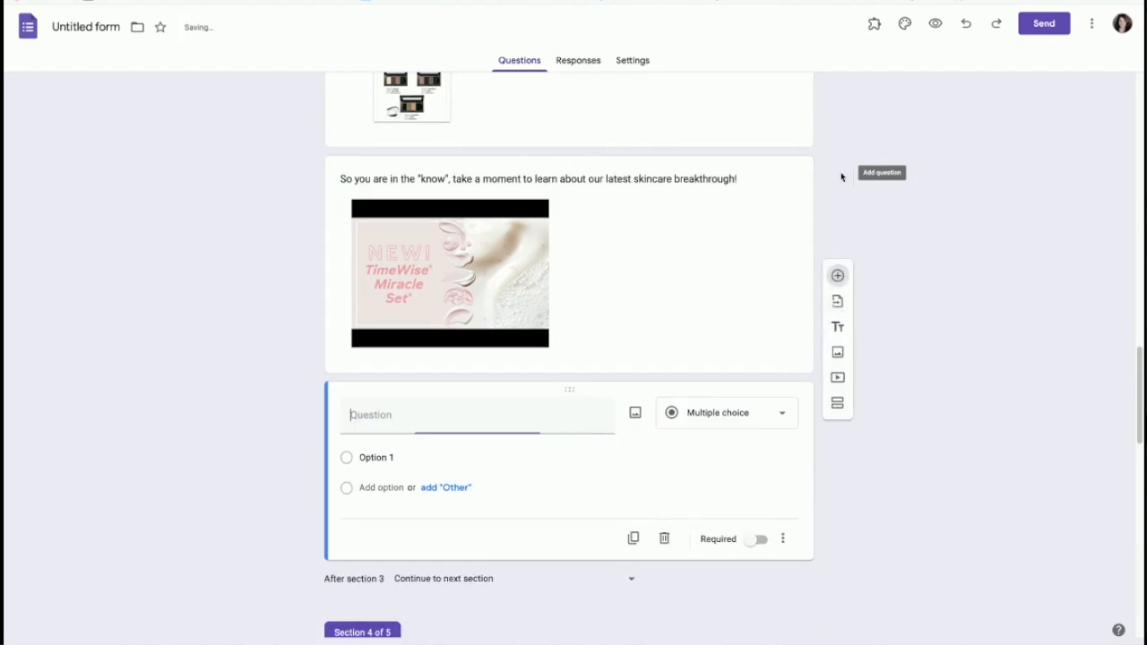
Step: Make it a Dropdown titled 'Would you like to try this skincare? If yes, let me know your skin type below'
click(744, 419)
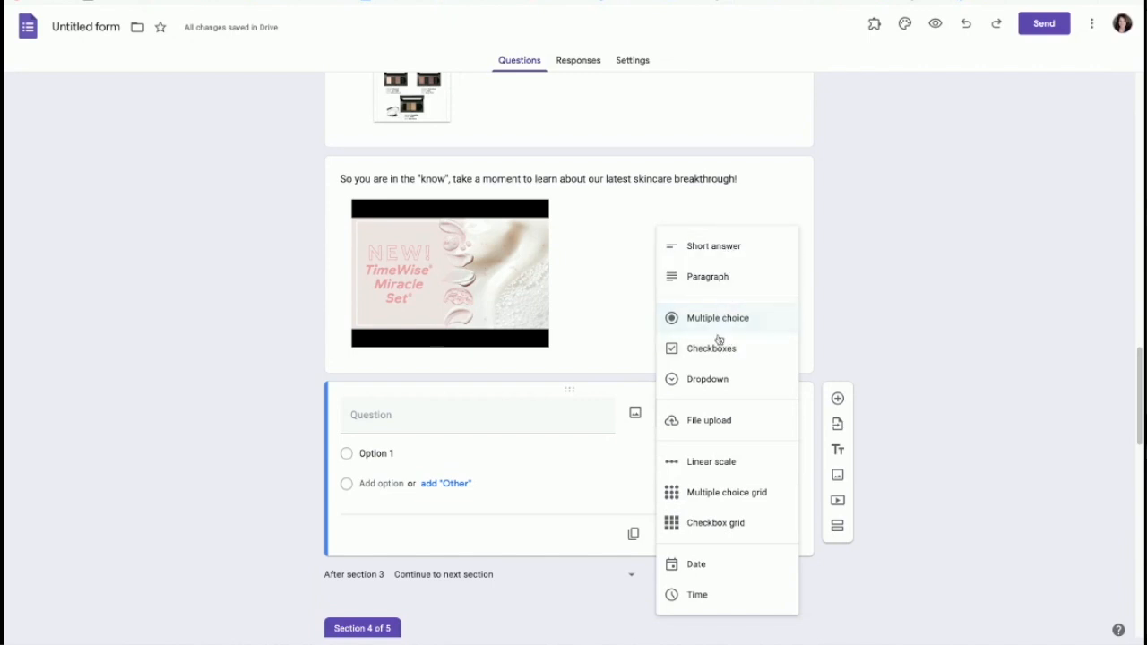
click(717, 381)
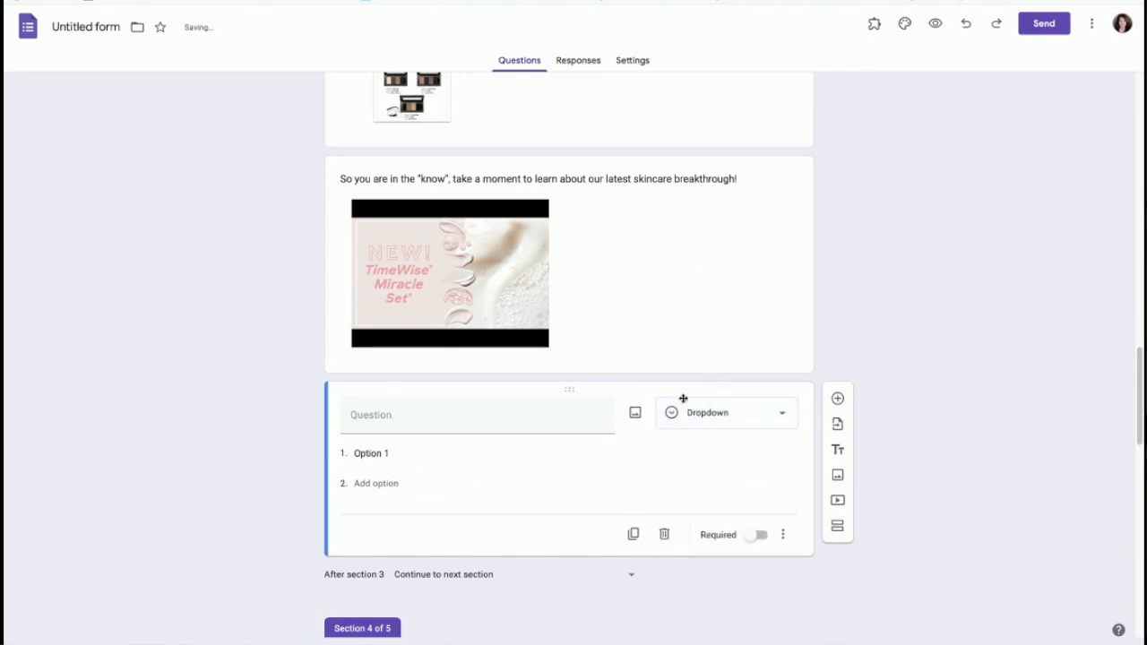
click(413, 409)
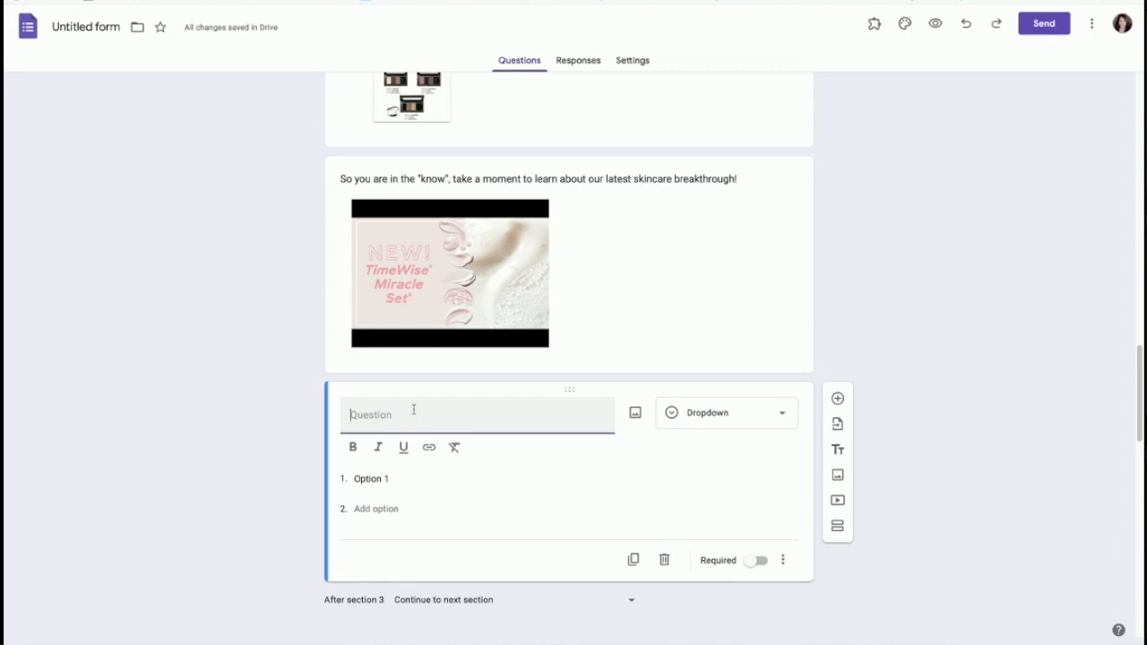
text(Would you like to try this ds)
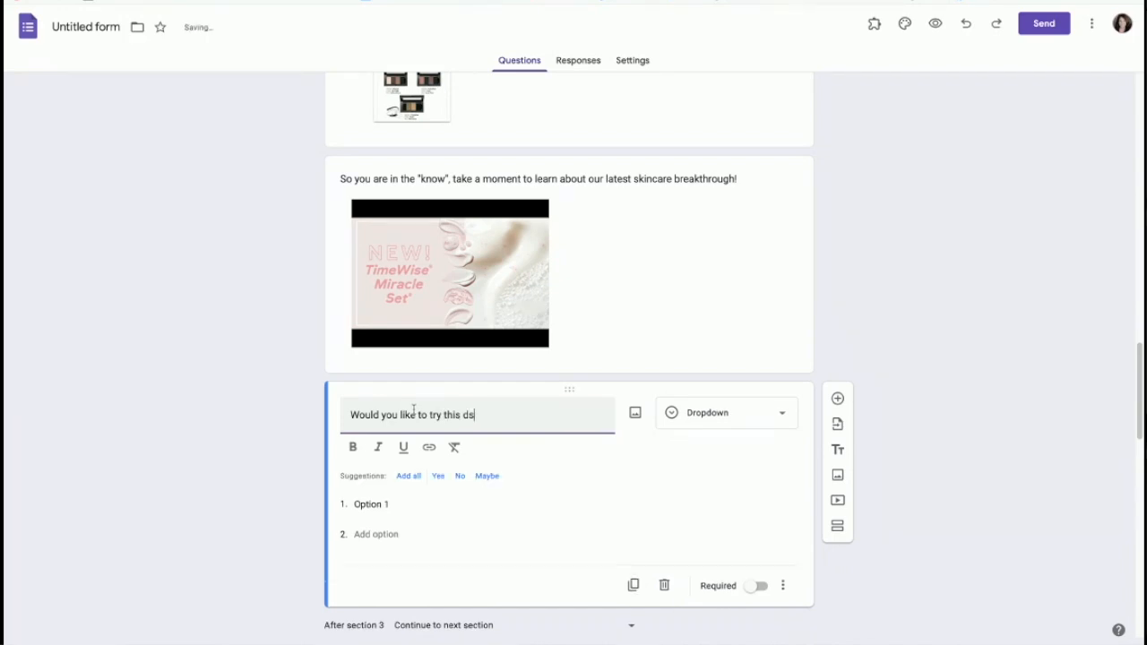
text(kincate?)
key(BackSpace)
key(BackSpace)
key(BackSpace)
key(BackSpace)
text(re? If yes, let )
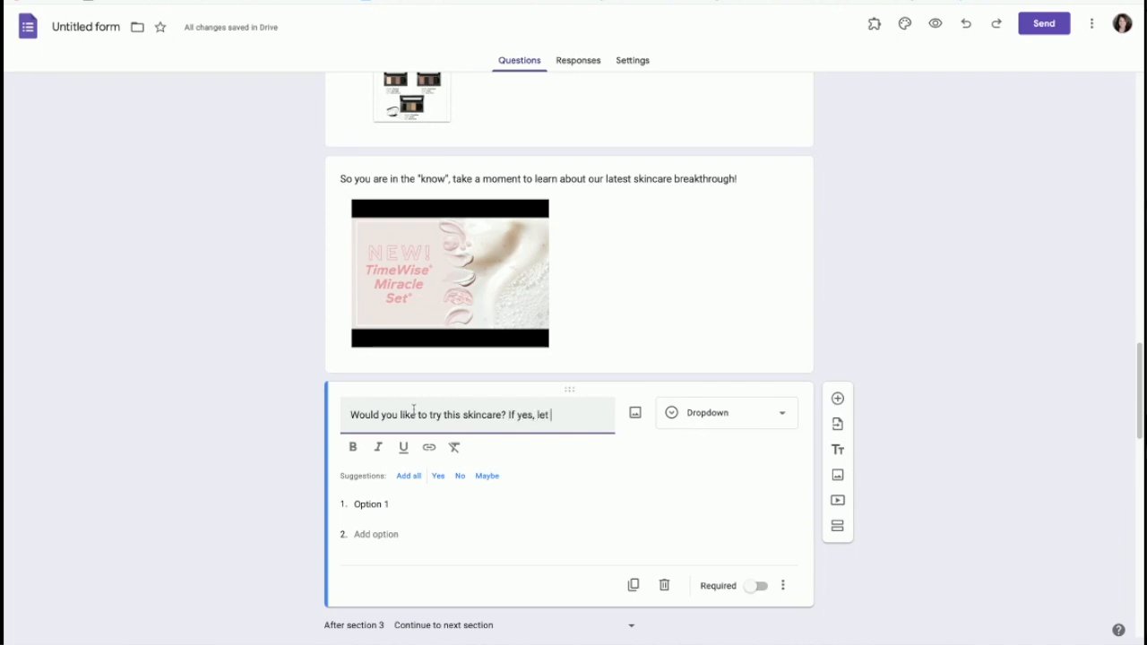
text(me know yo)
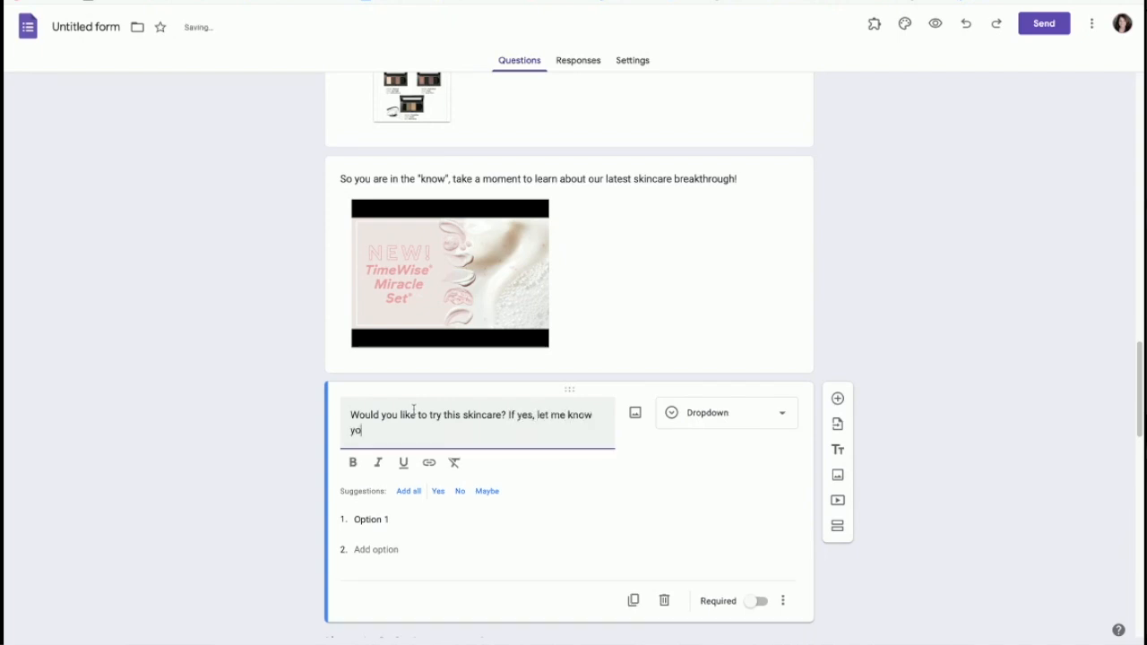
text(ur skincype below:)
Step: Enter the choices 'normal to dry' and 'combination to oily'
click(395, 519)
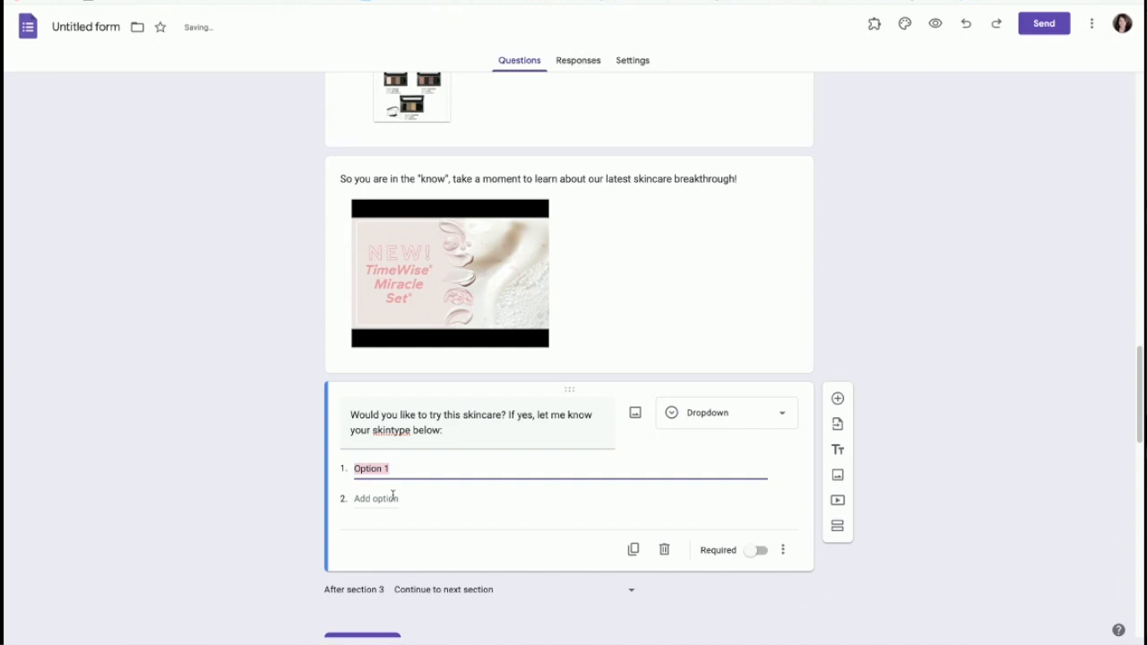
text(normal to dry)
click(403, 504)
click(388, 497)
text(combination to oily)
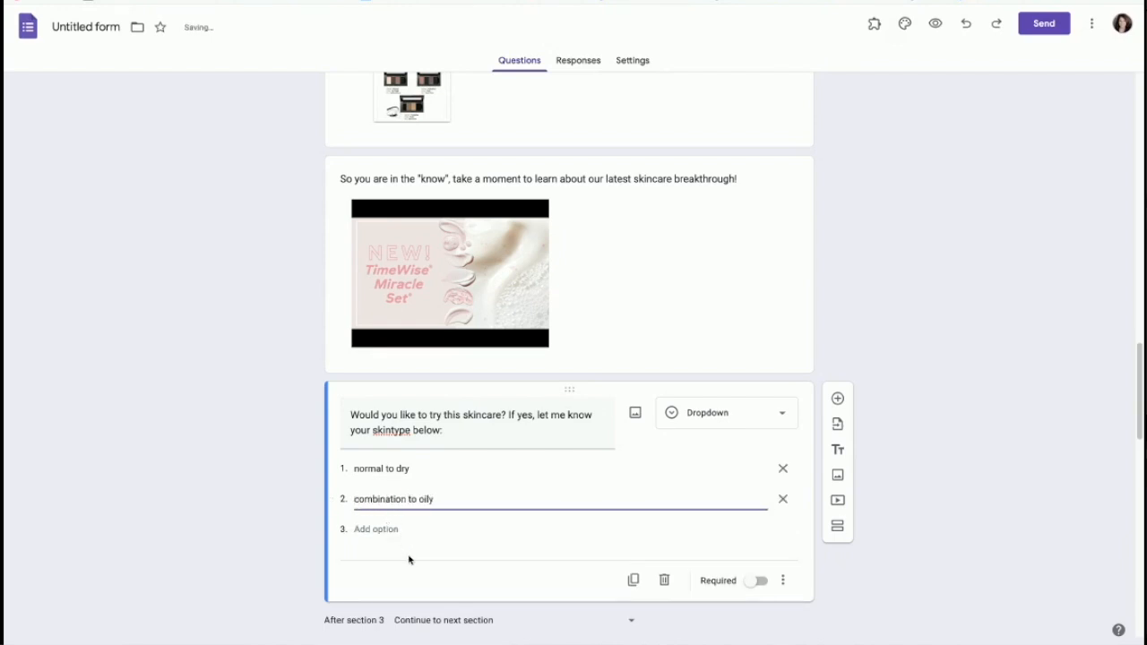
scroll(414, 573, down, 3)
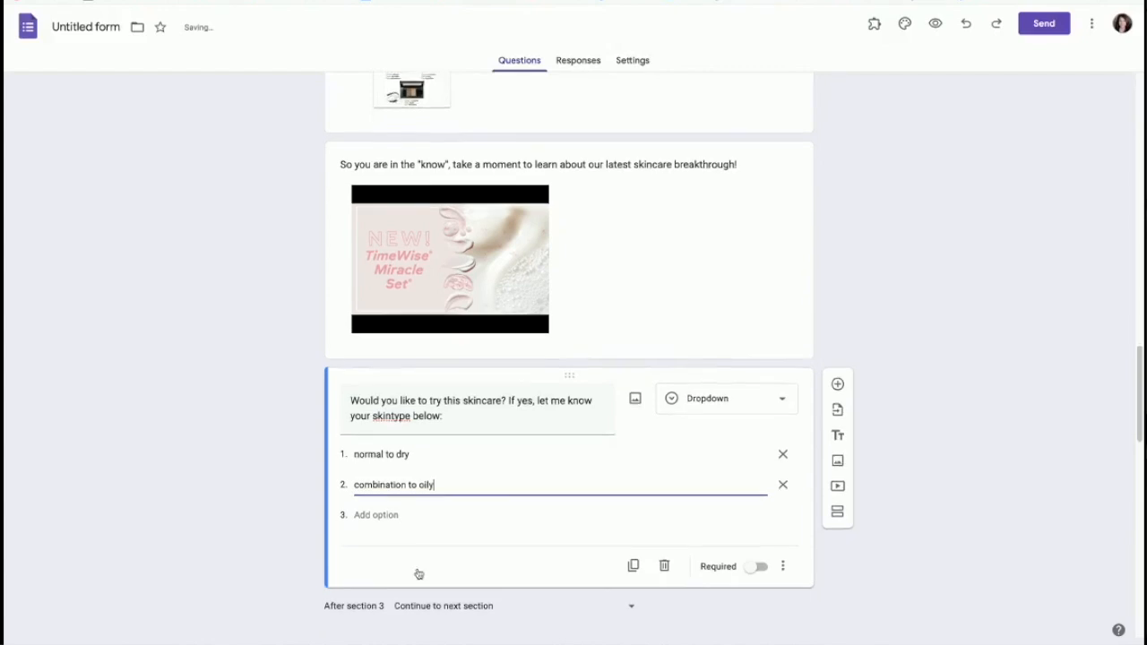
Step: Add a paragraph question: 'If you want to try a different type of skincare, please explain to me what you are looking for.'
click(837, 206)
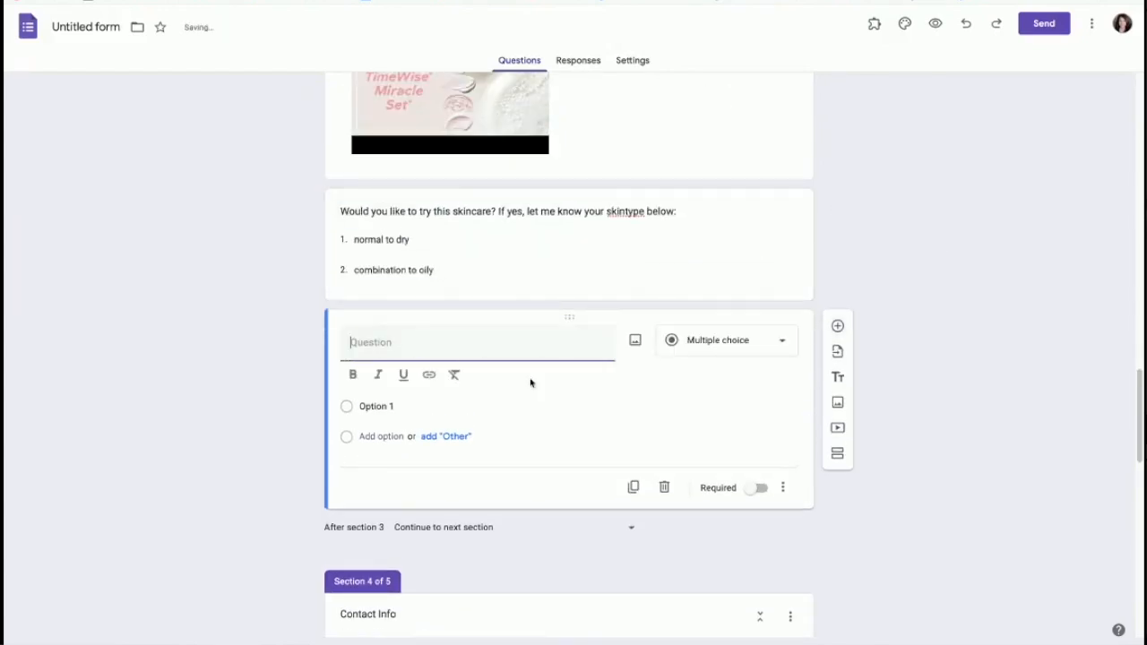
text(If you w)
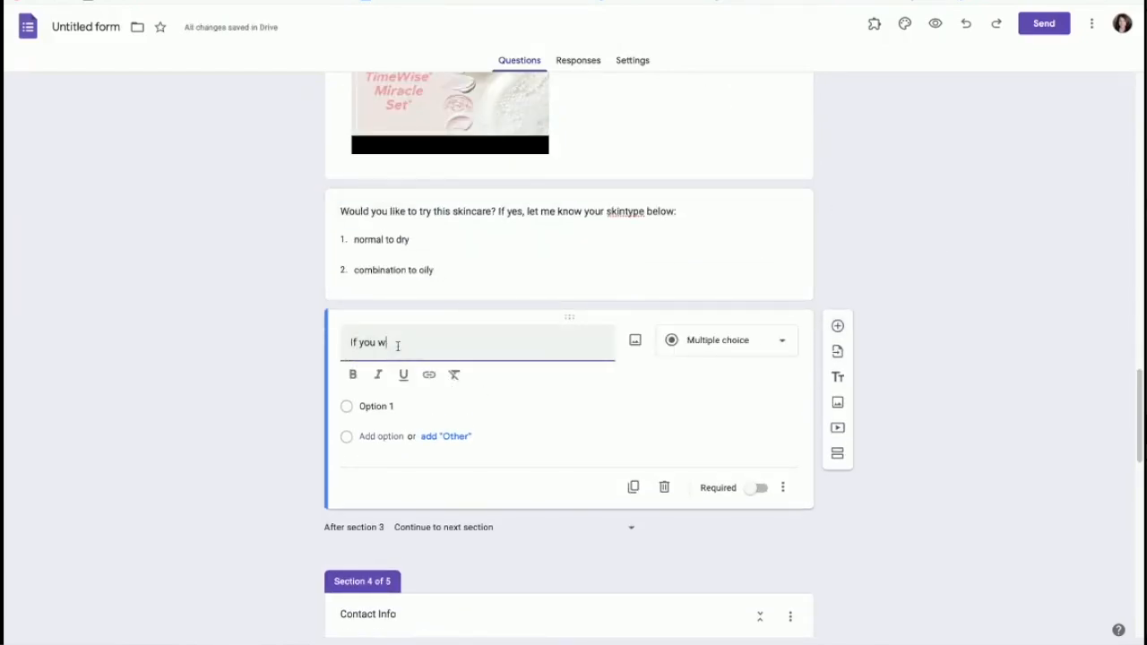
text(ant to try a different type of skinca)
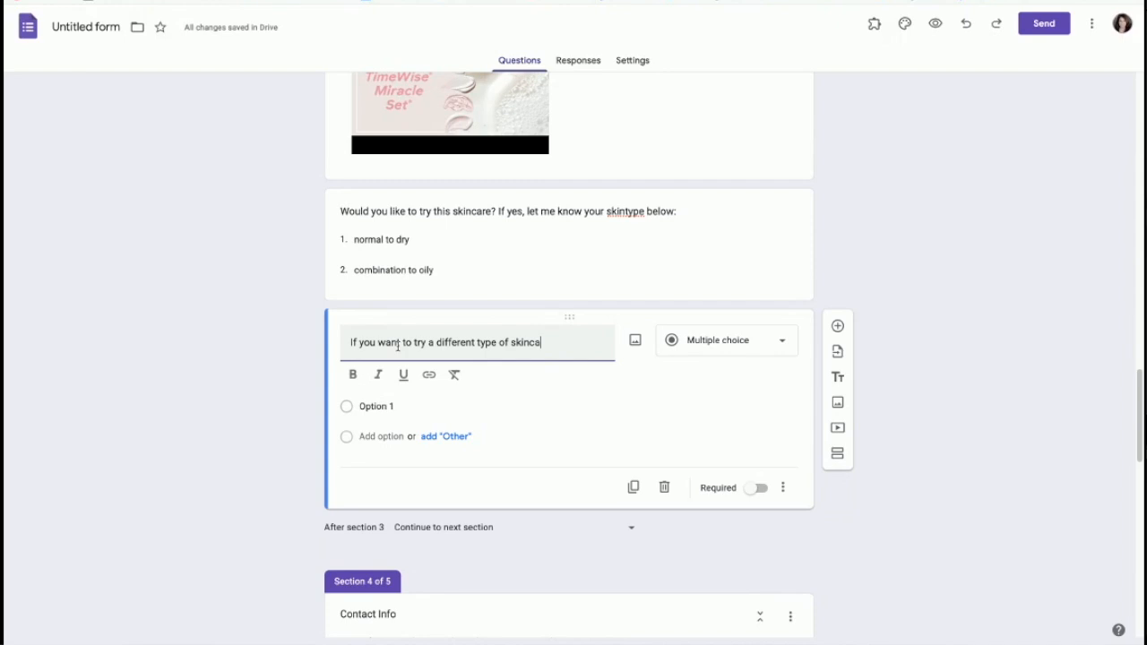
text(re, please expla)
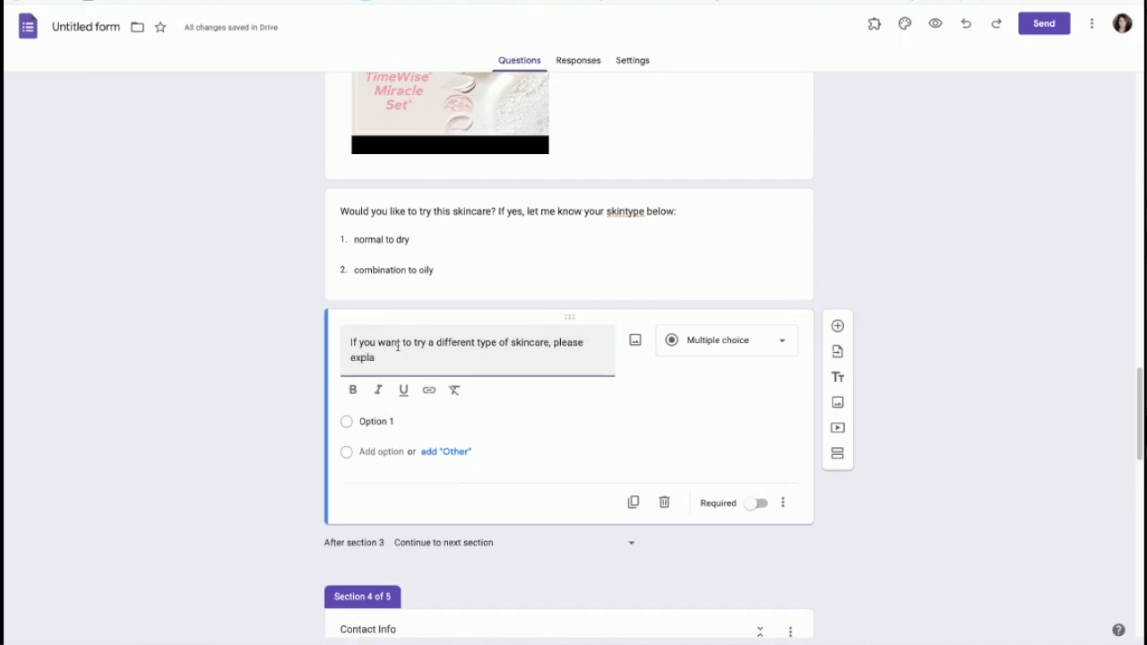
text(in youme wit)
key(BackSpace)
key(BackSpace)
key(BackSpace)
key(BackSpace)
key(BackSpace)
key(BackSpace)
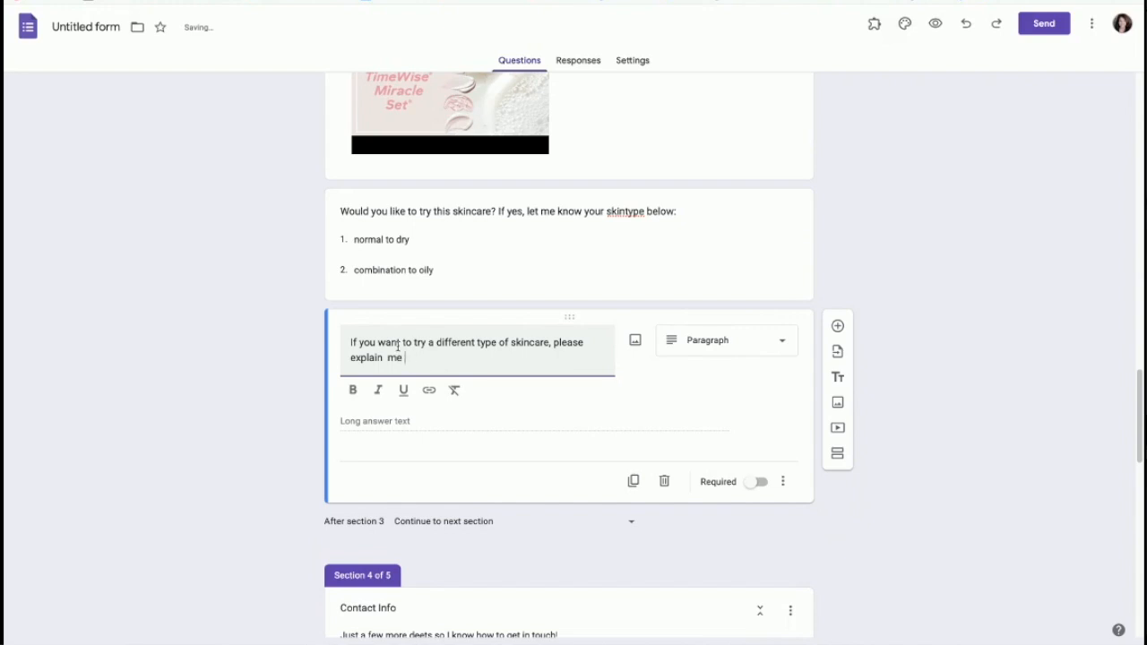
text(to me wh)
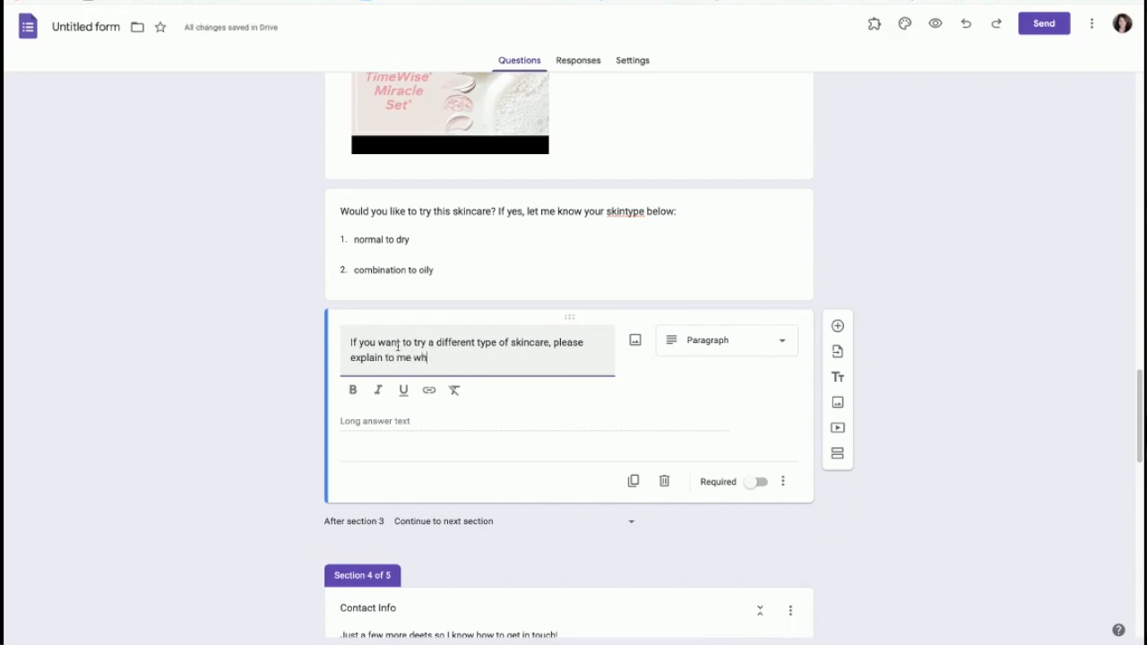
text(at you are looking for.)
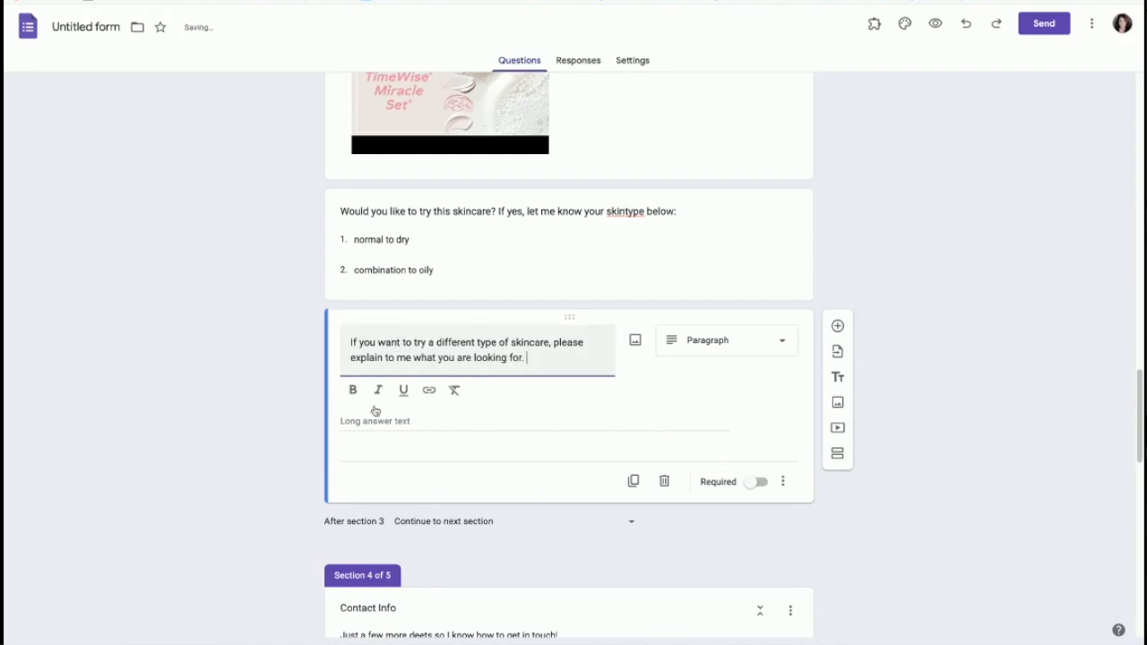
scroll(523, 538, down, 2)
scroll(547, 481, down, 2)
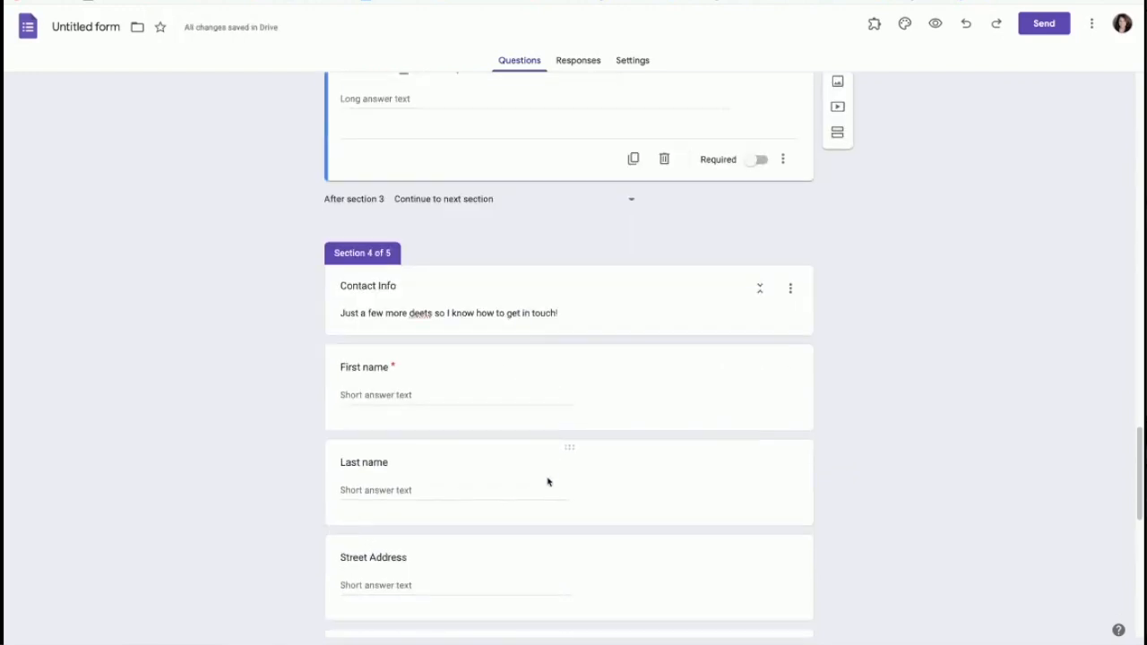
scroll(616, 350, up, 8)
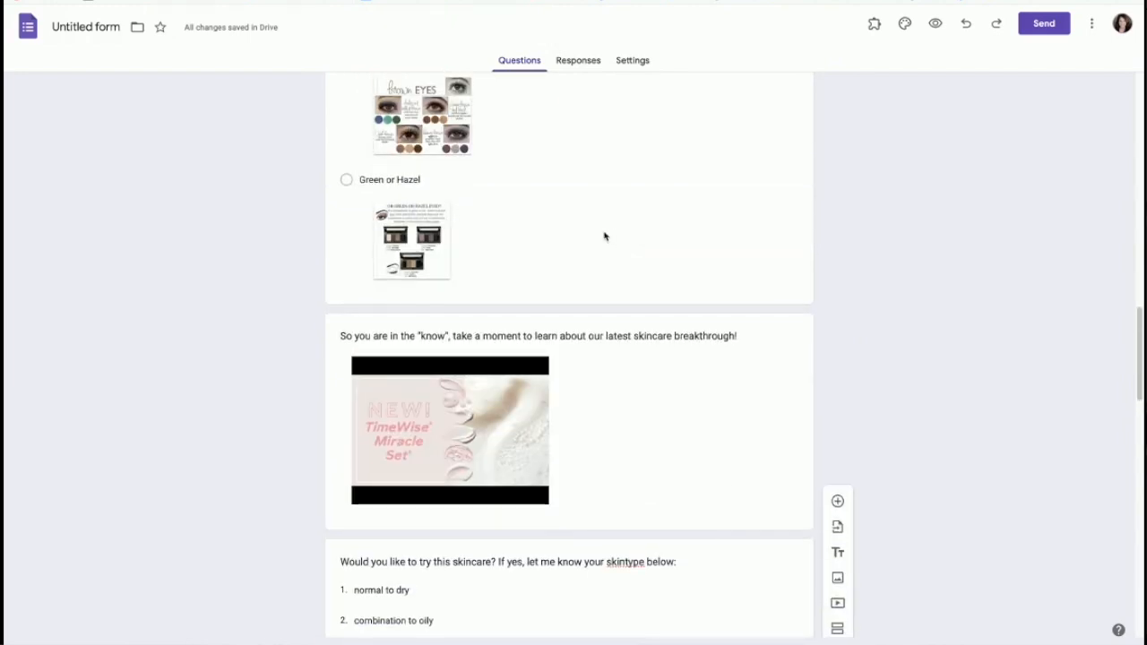
scroll(603, 236, up, 4)
scroll(552, 252, up, 4)
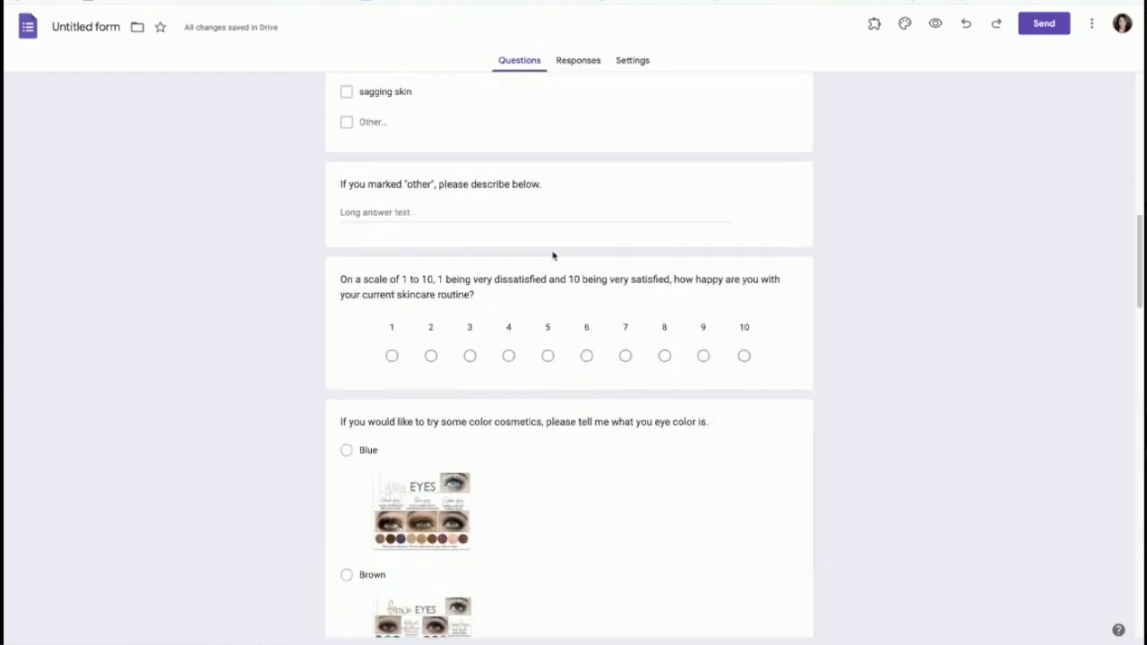
scroll(552, 256, up, 3)
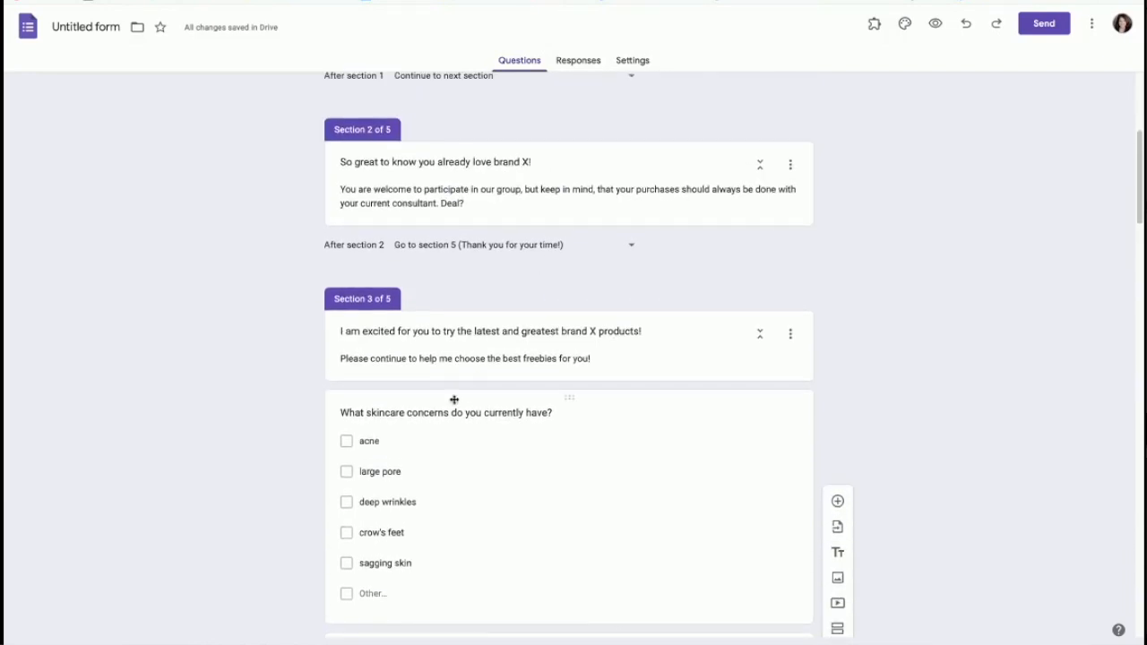
scroll(455, 400, down, 2)
scroll(361, 266, up, 1)
scroll(482, 347, up, 4)
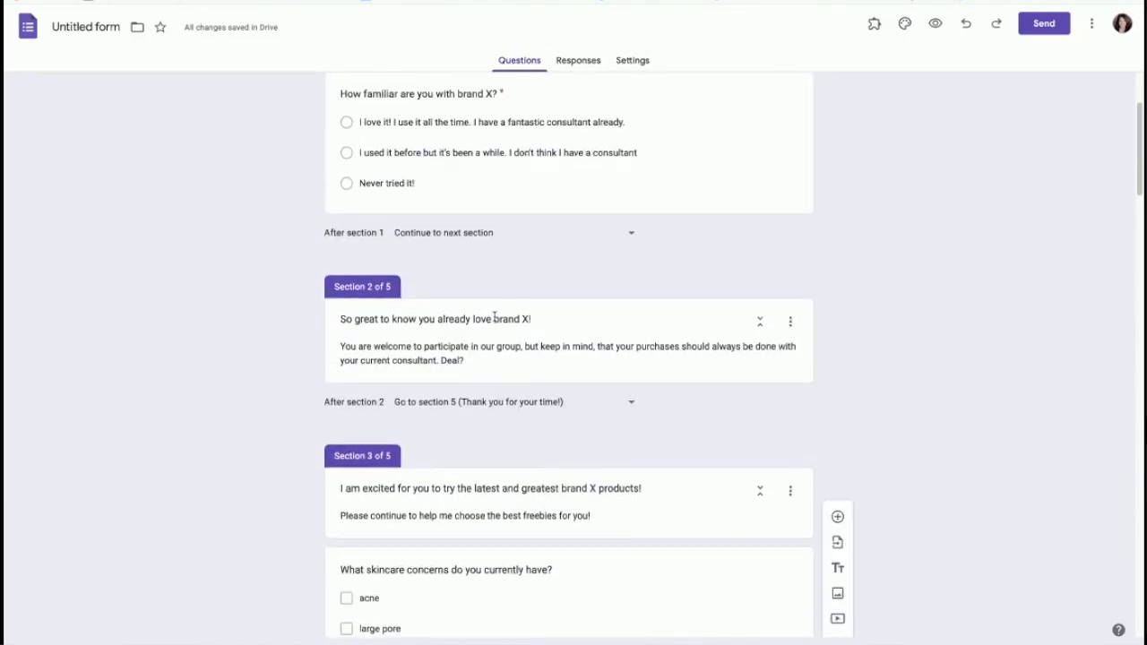
scroll(489, 263, up, 1)
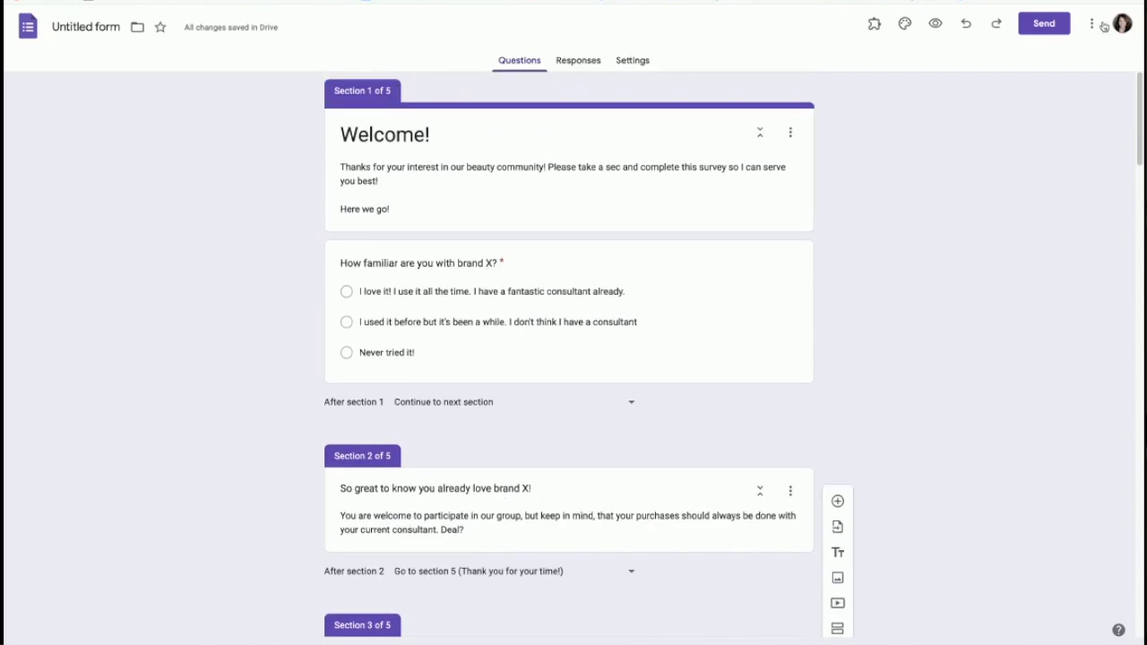
Step: Preview the form, answer 'I love it!' and follow it to the thank-you page, then return to editing
click(936, 27)
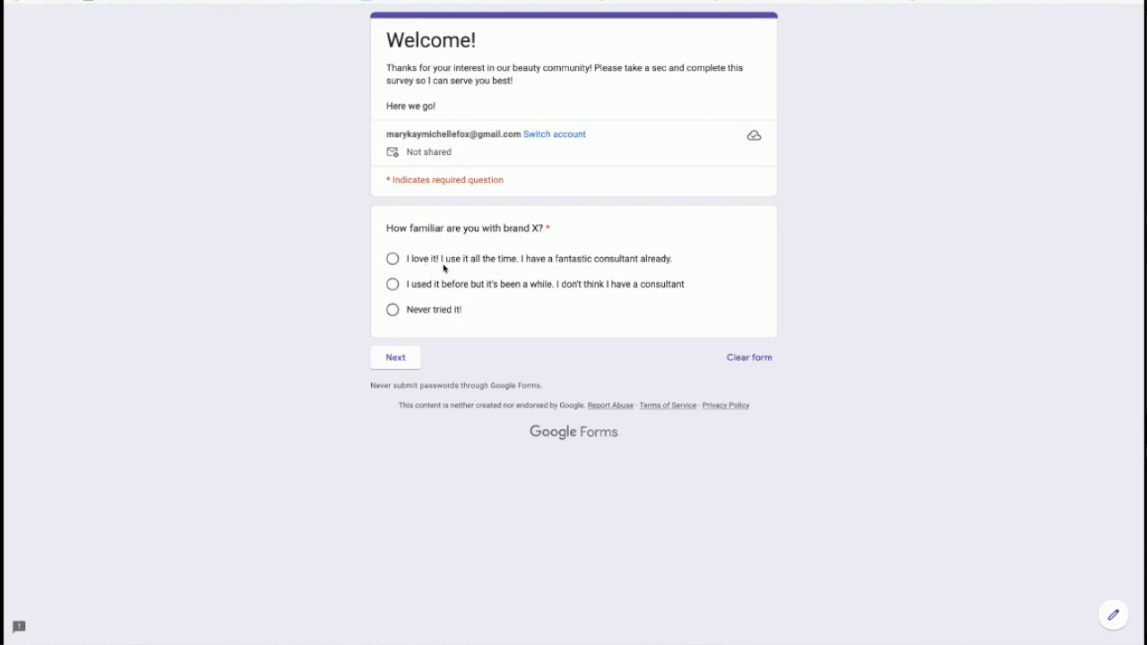
click(393, 259)
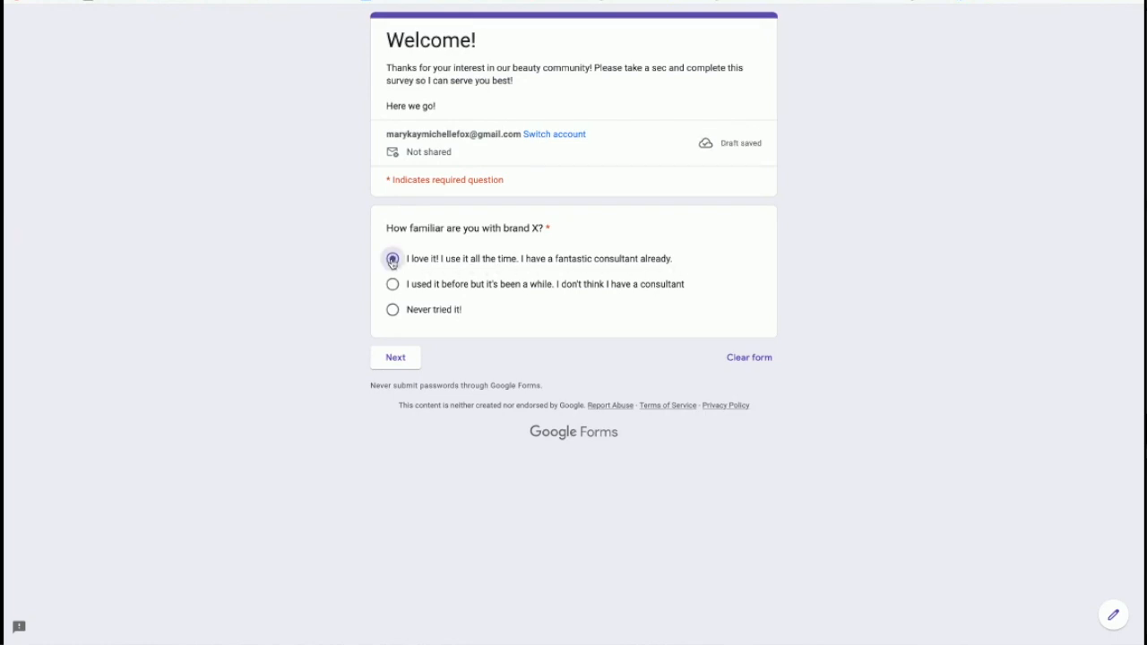
click(406, 364)
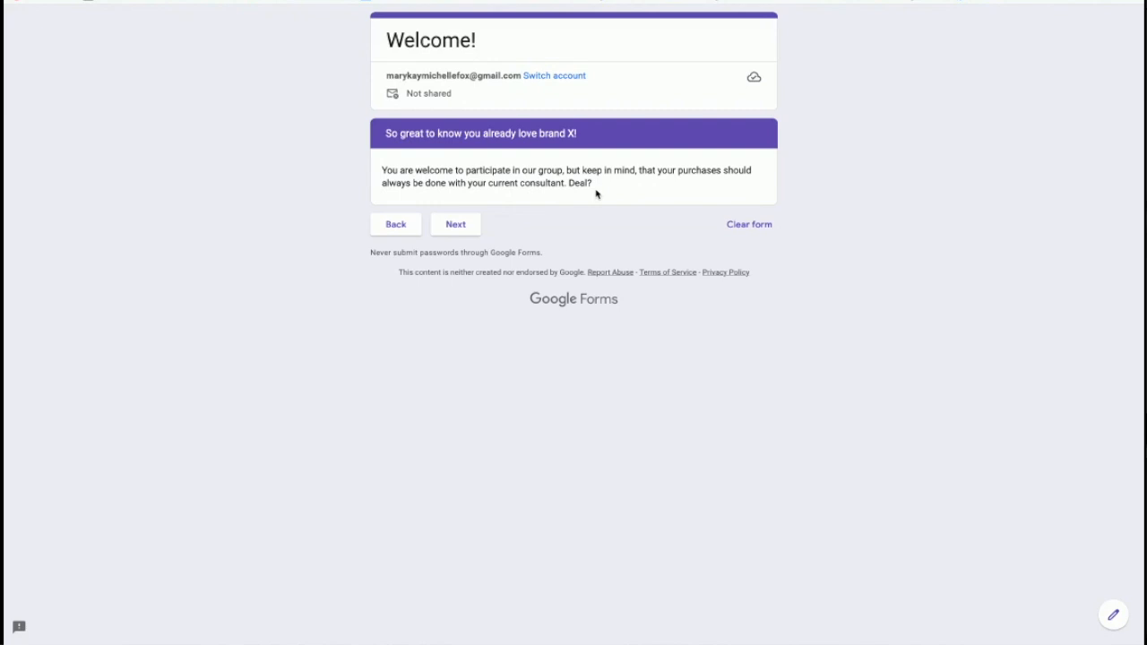
click(460, 225)
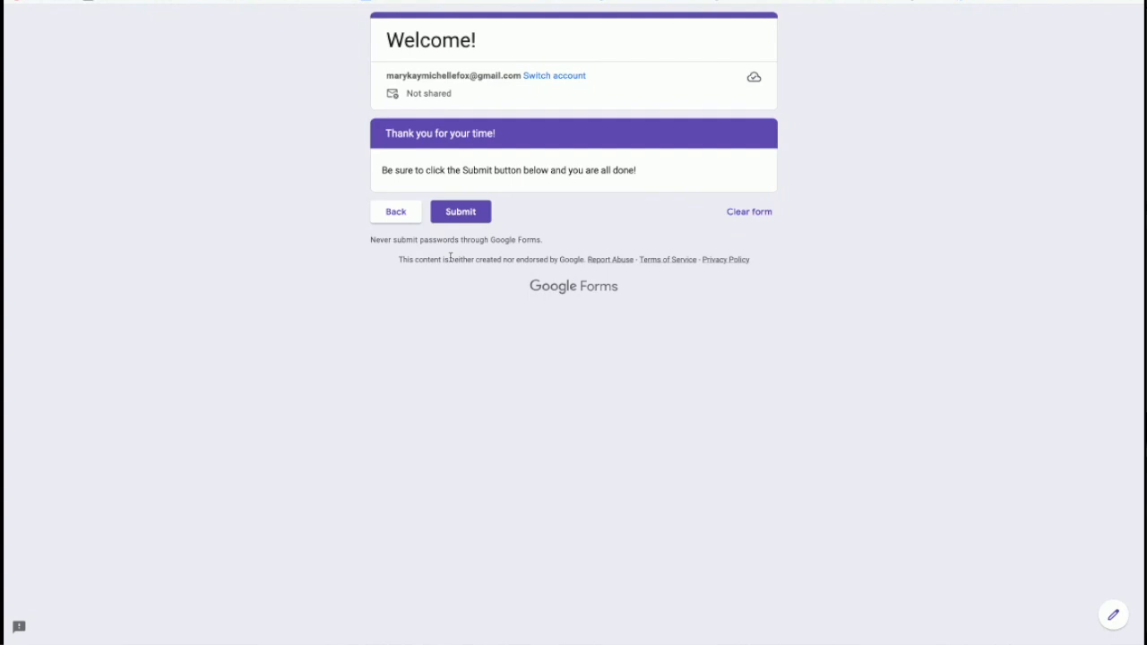
click(398, 218)
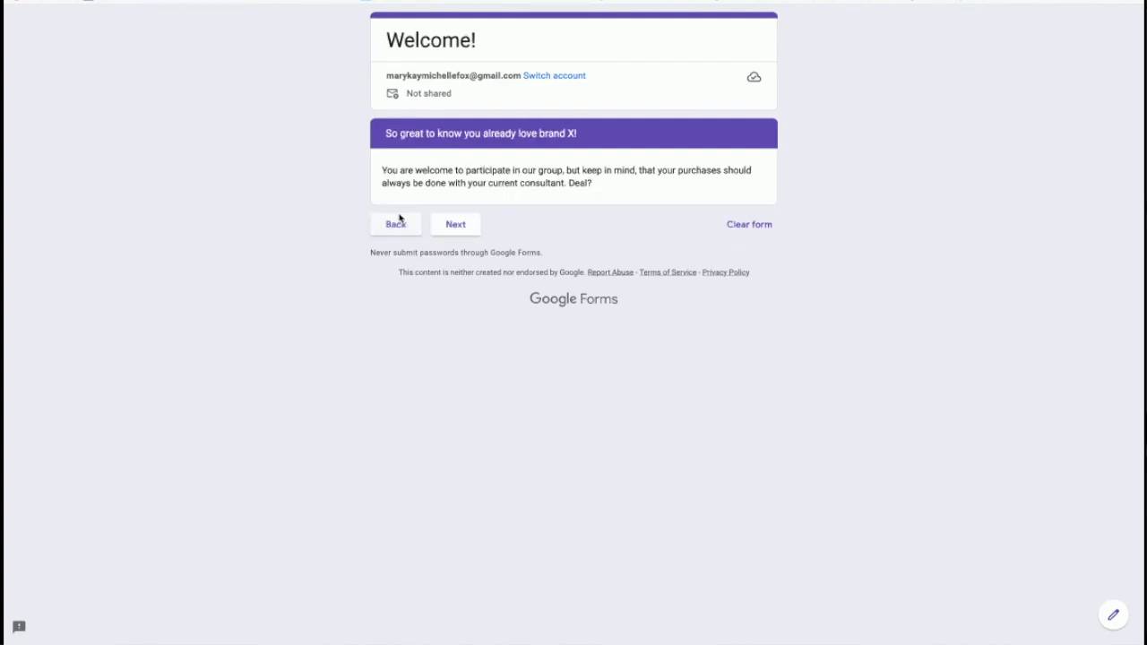
click(398, 231)
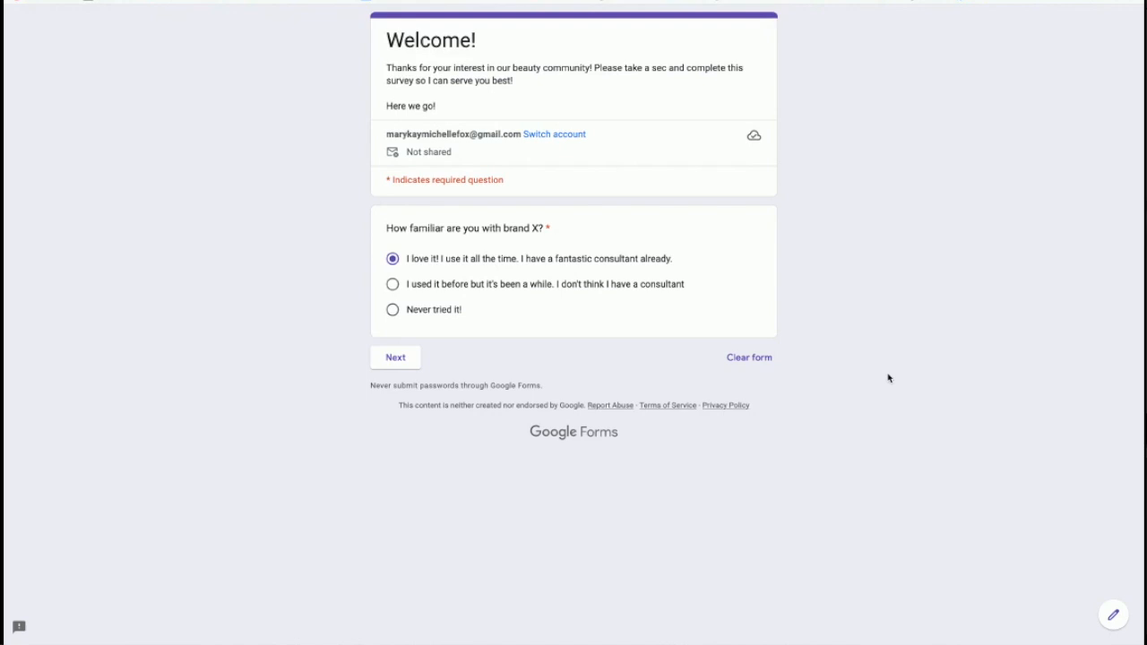
click(1114, 618)
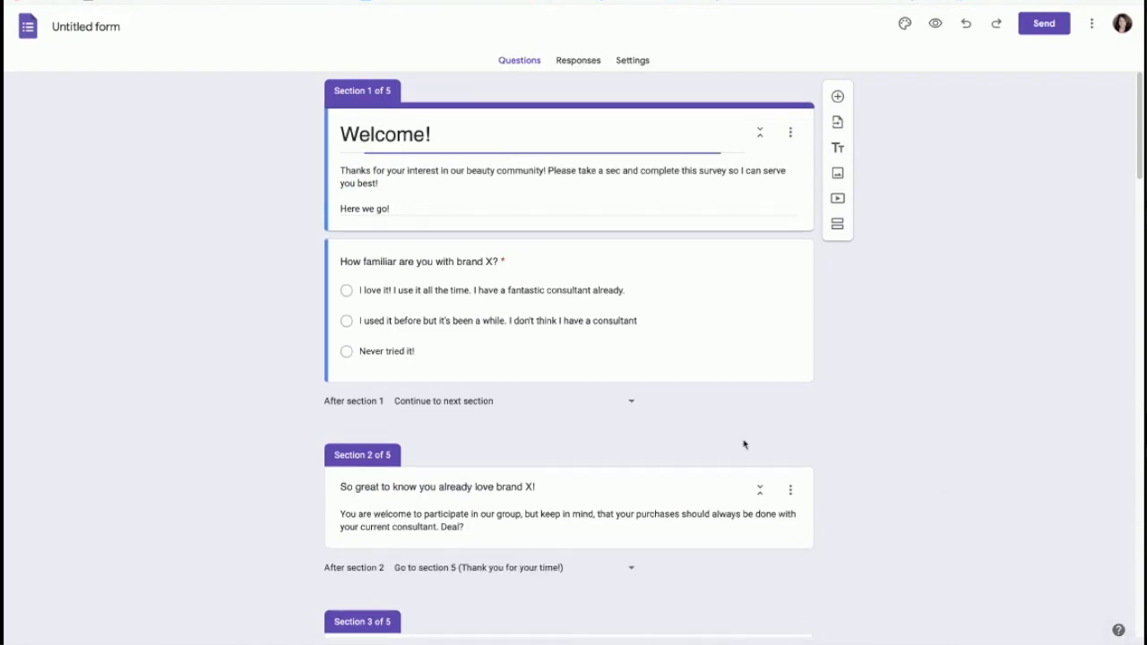
Step: Check the brand X question's branching, keeping the first answer going to section 2
scroll(660, 427, down, 1)
scroll(660, 428, up, 1)
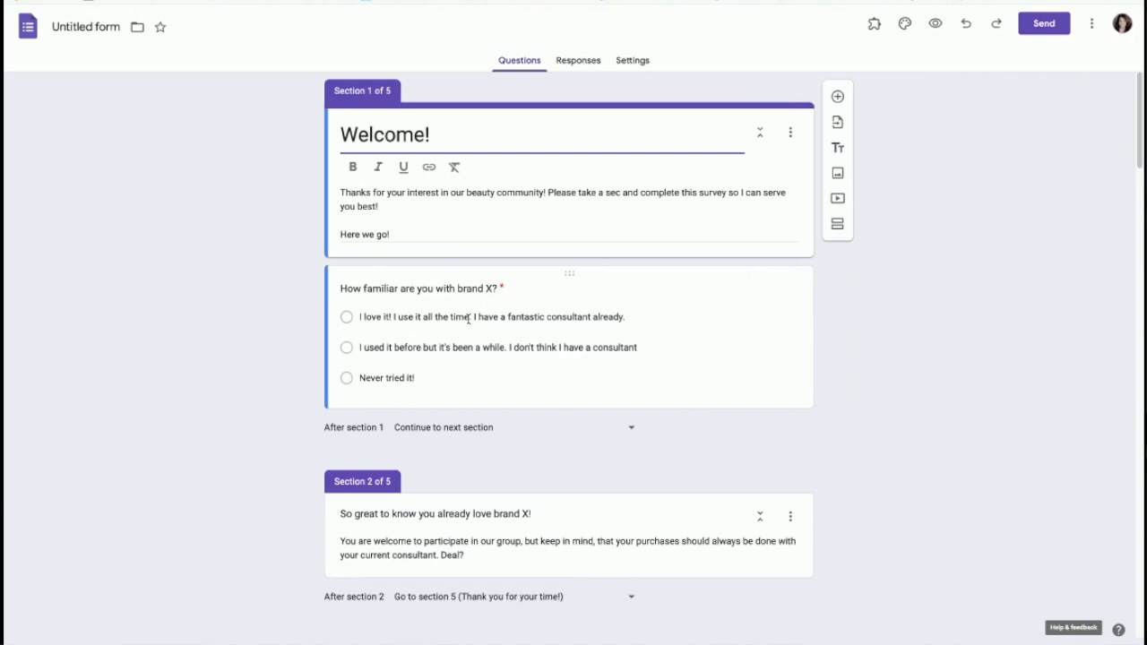
click(711, 355)
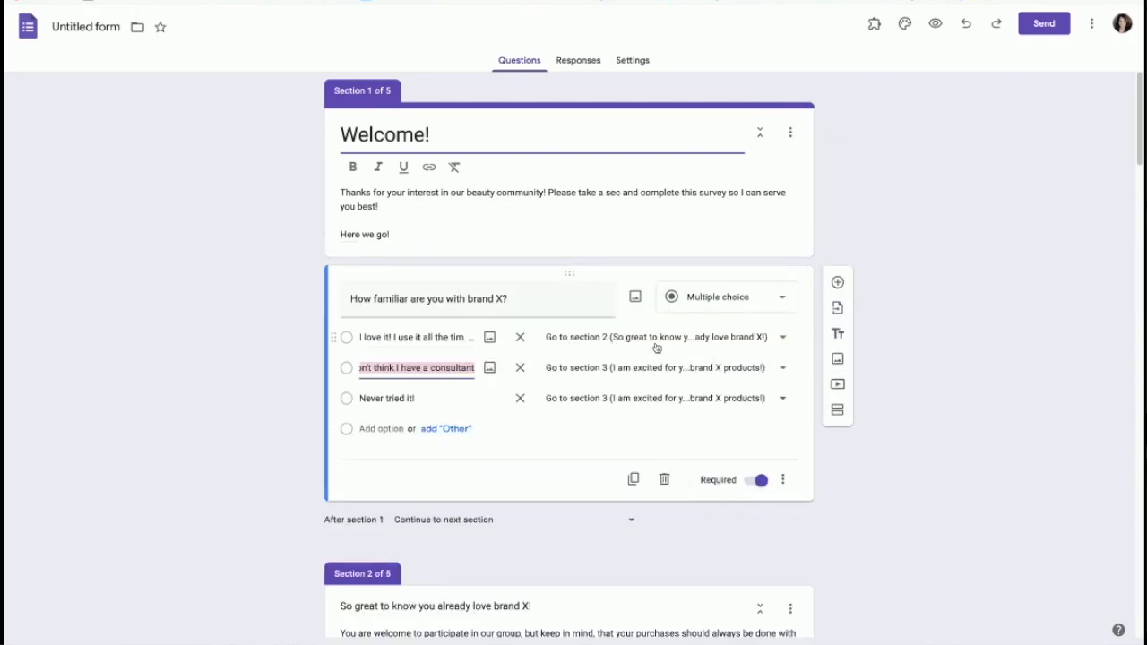
click(781, 337)
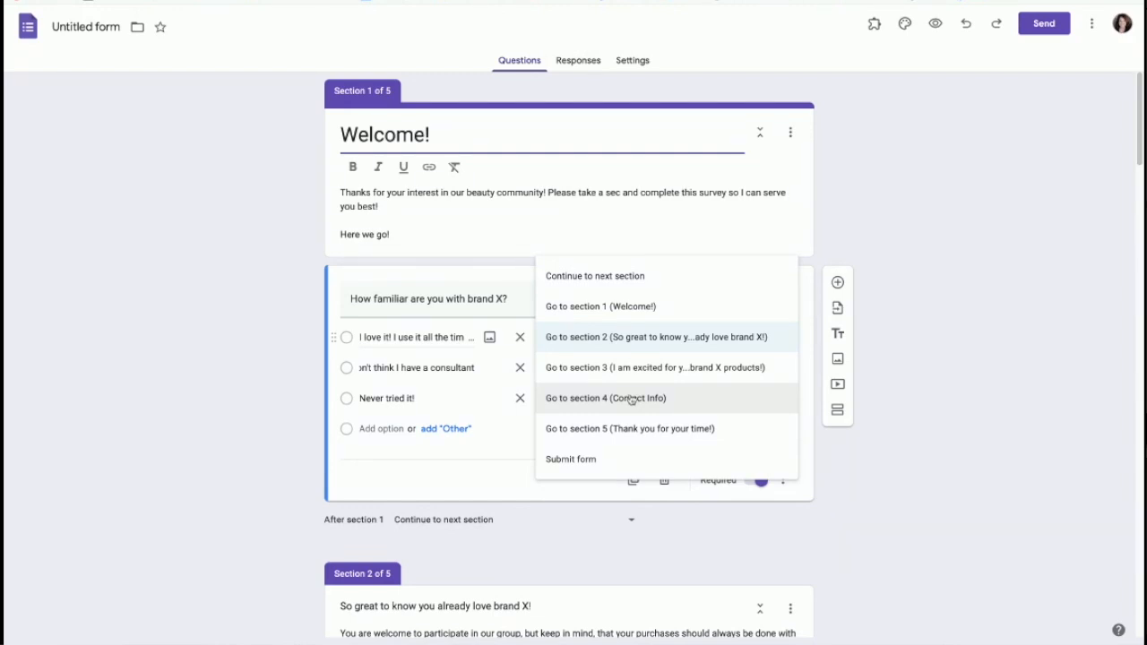
click(617, 337)
Step: Make section 2 continue to section 4, Contact Info, and preview the form again
scroll(543, 472, down, 6)
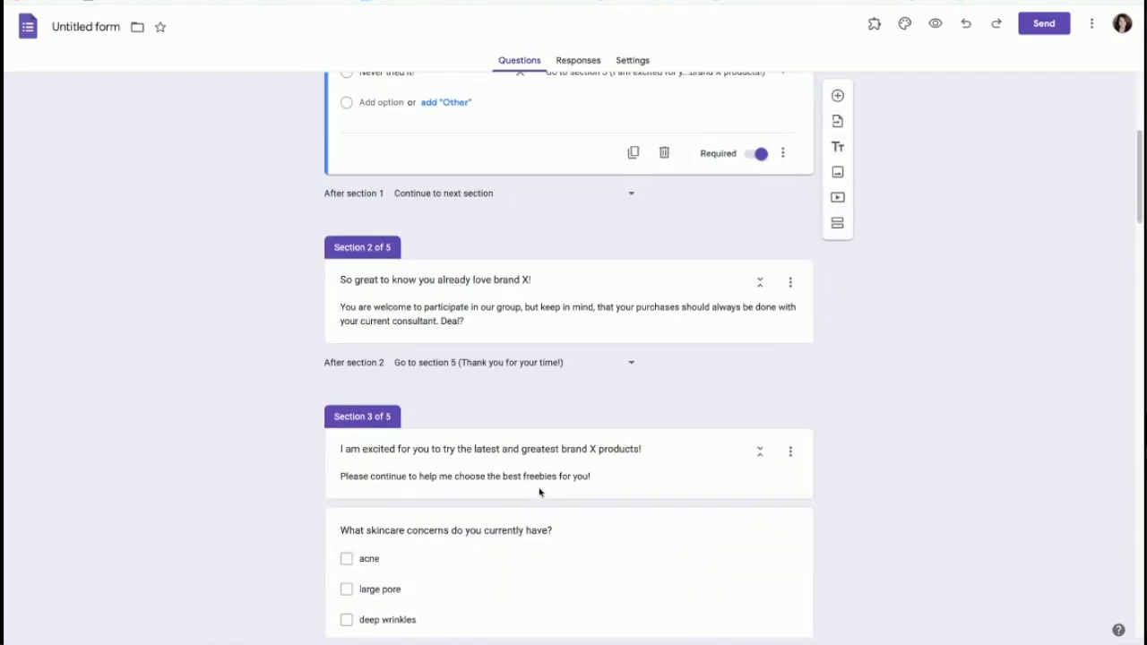
scroll(538, 486, down, 1)
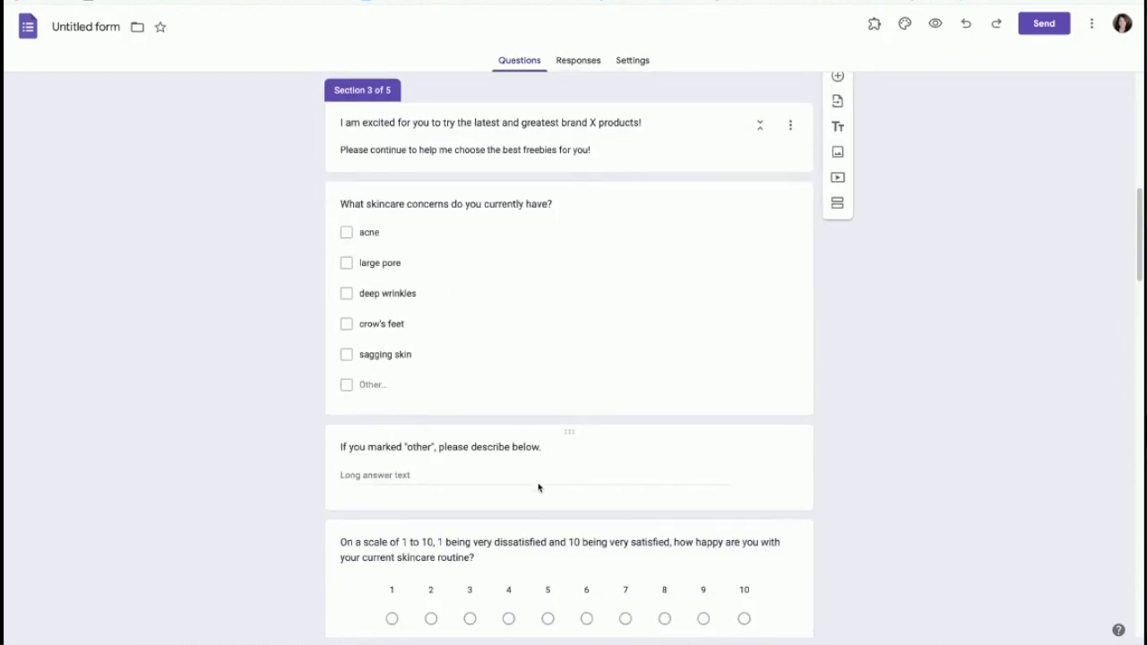
scroll(537, 481, up, 4)
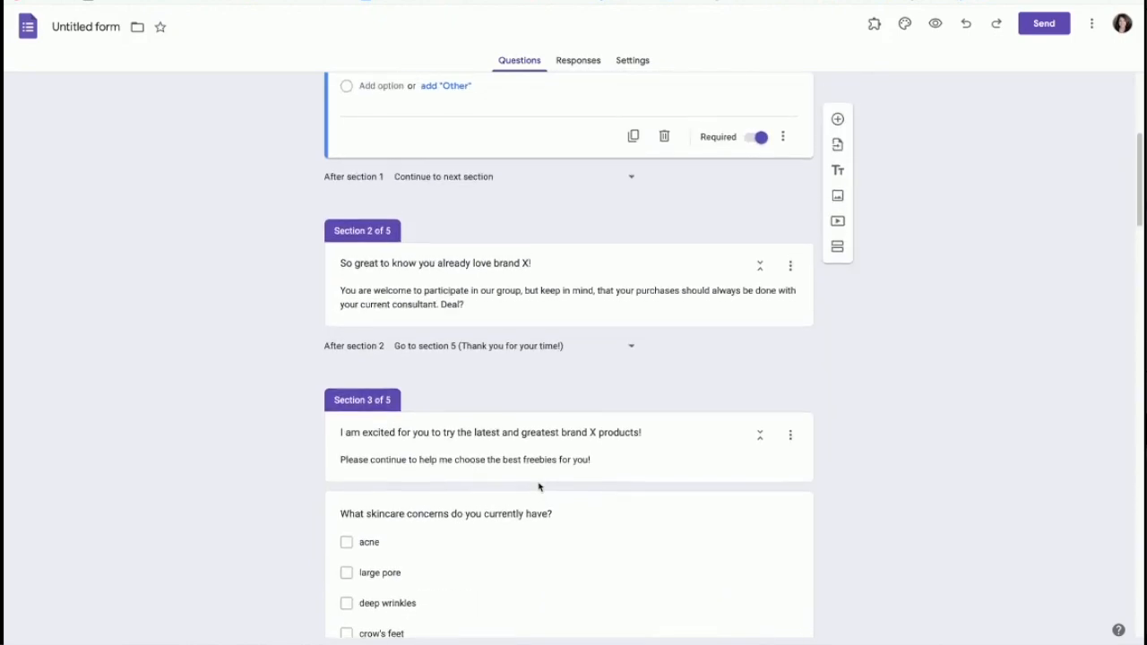
click(632, 352)
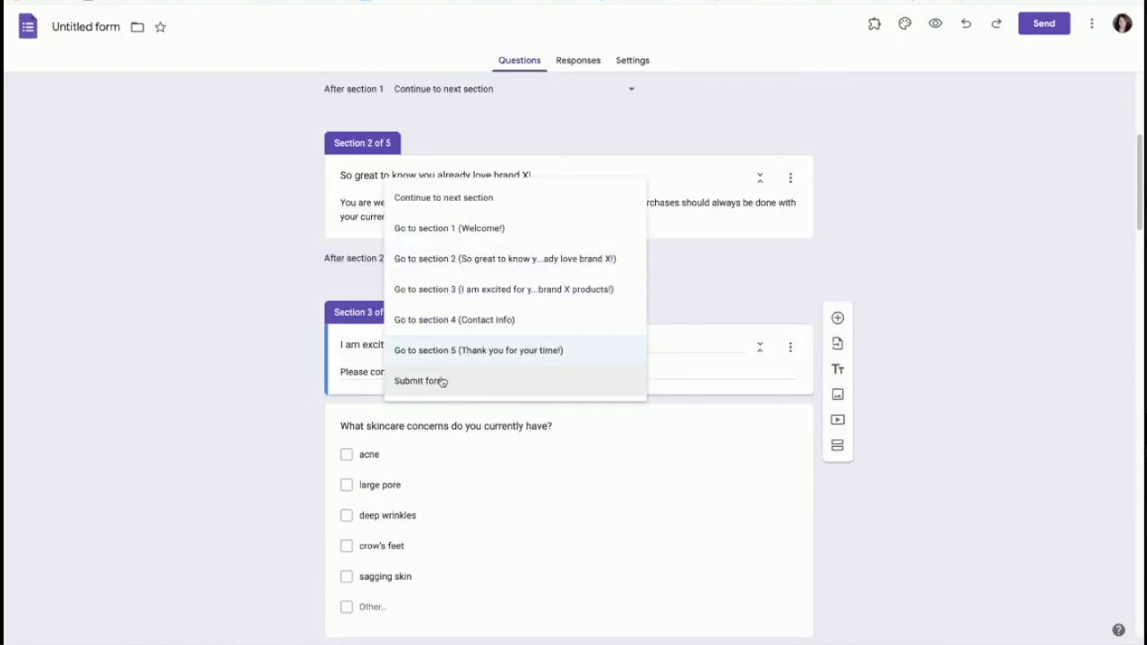
click(450, 320)
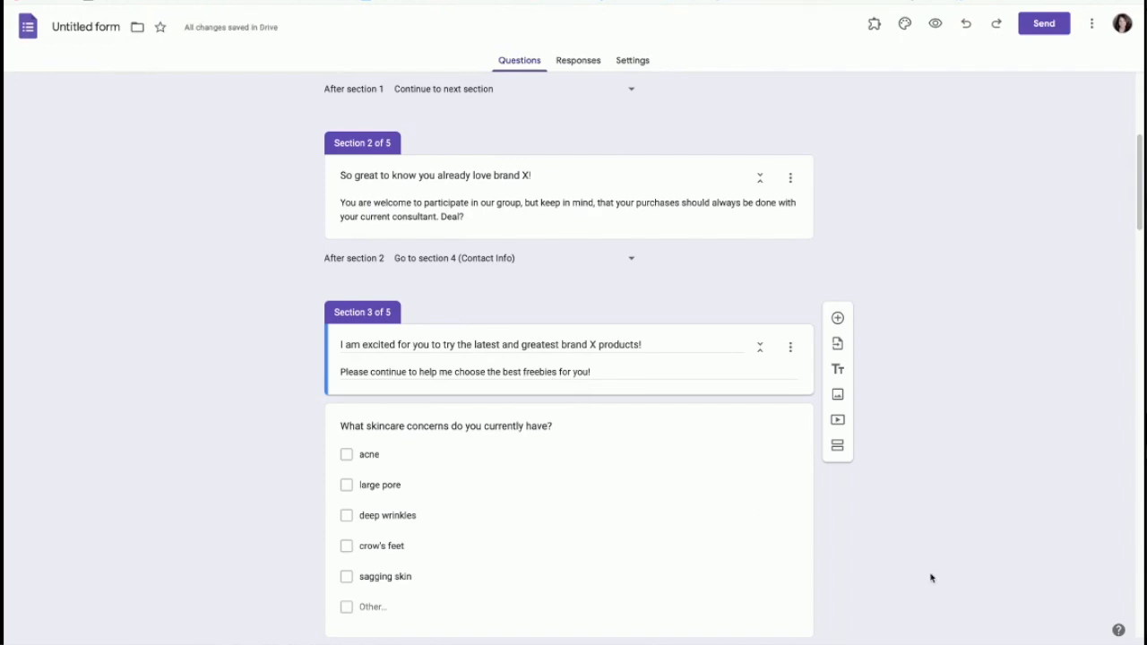
scroll(929, 576, down, 1)
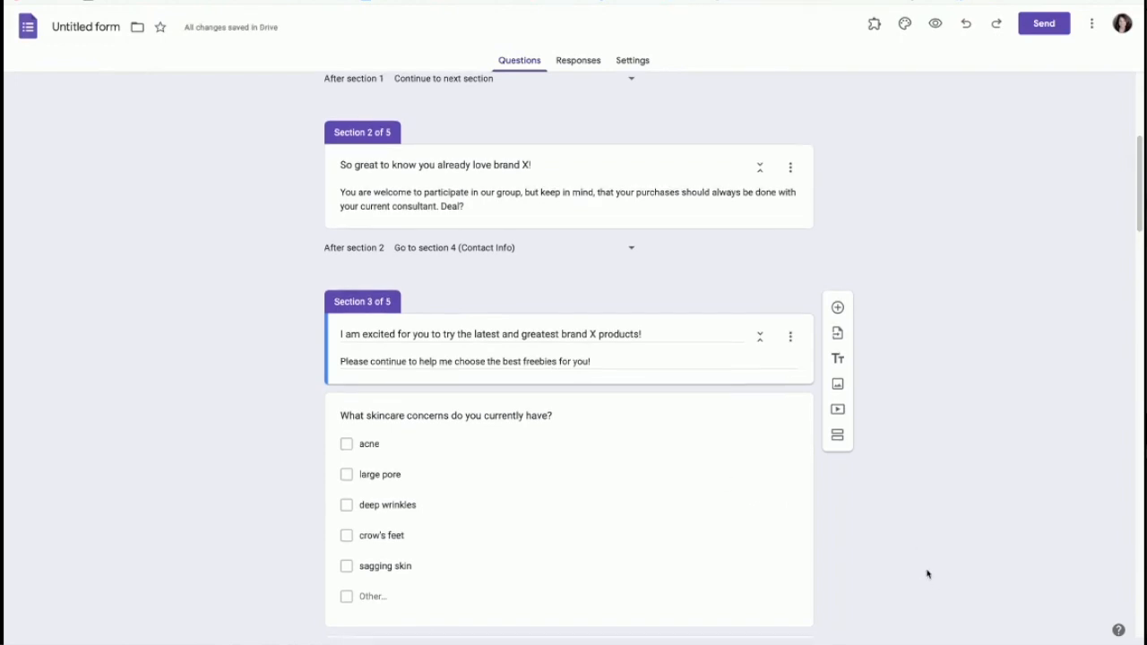
click(934, 25)
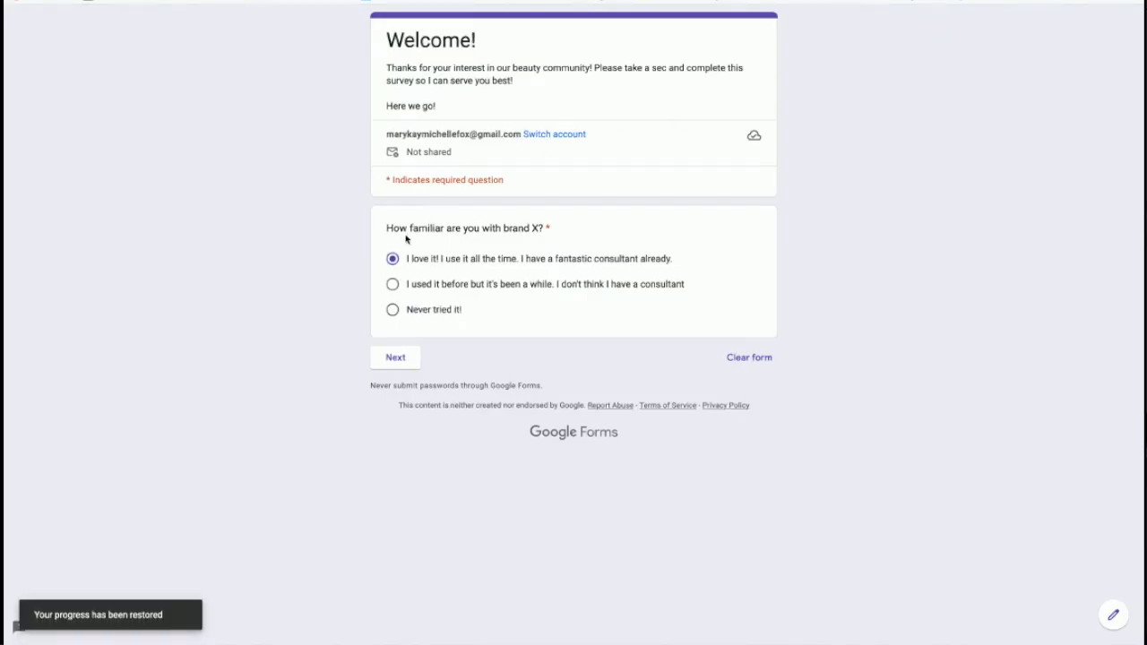
Step: Advance the preview to the Contact Info section and enter a first name
click(397, 359)
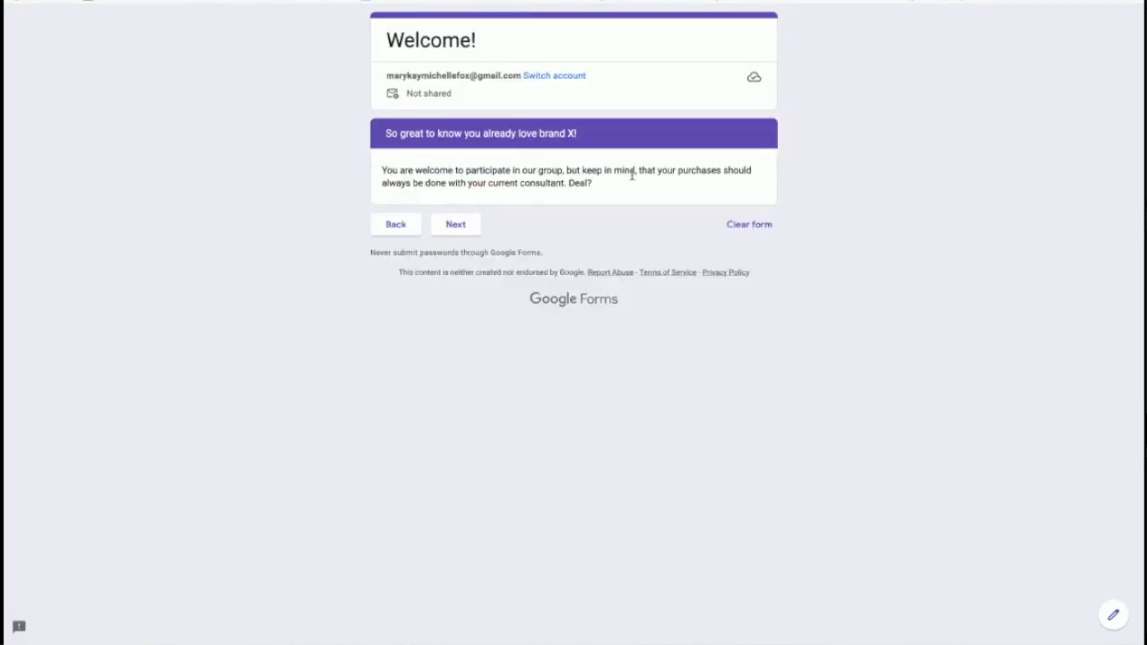
click(457, 230)
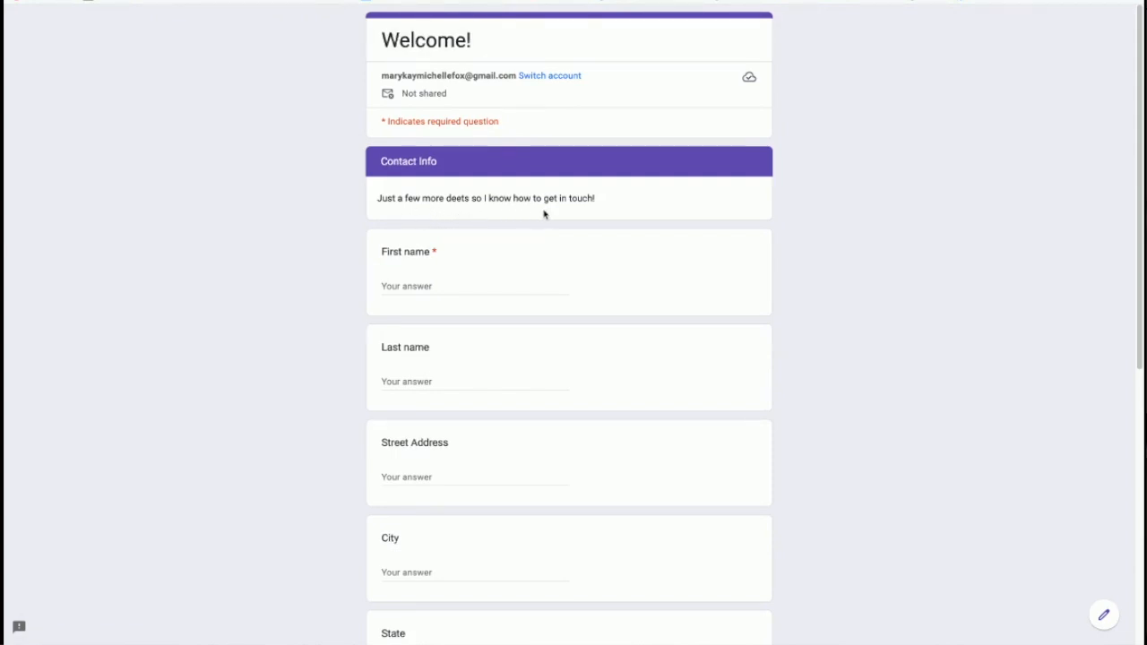
click(426, 285)
text(Michelle)
scroll(445, 386, down, 3)
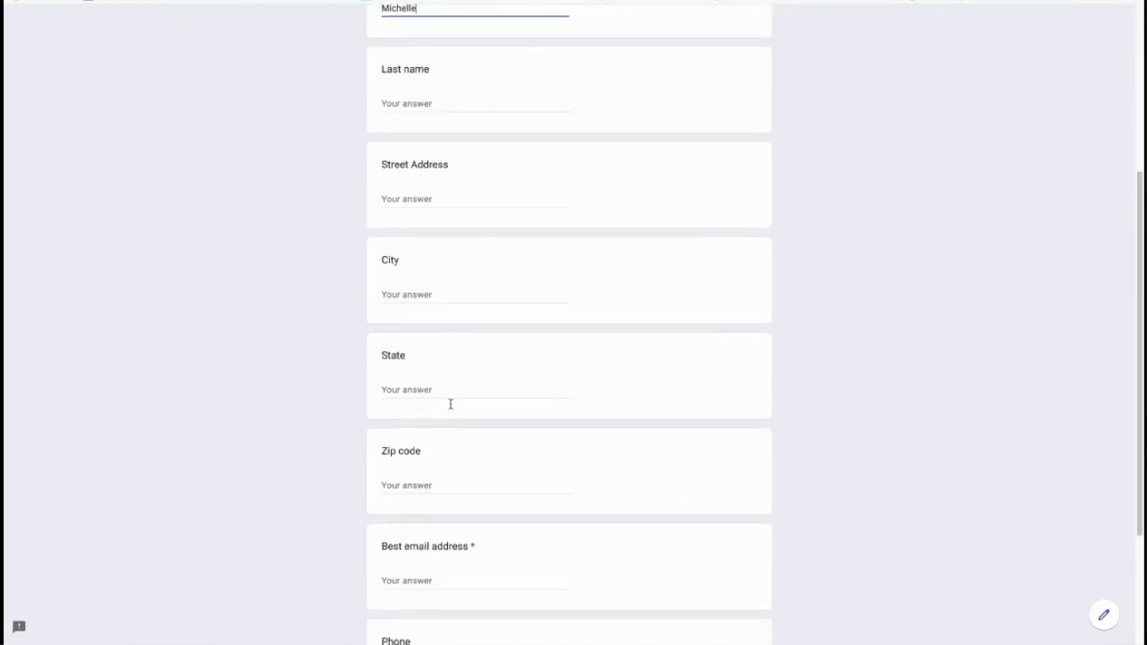
Step: Fill in the best email address, continue to the thank-you section and submit the response
click(430, 511)
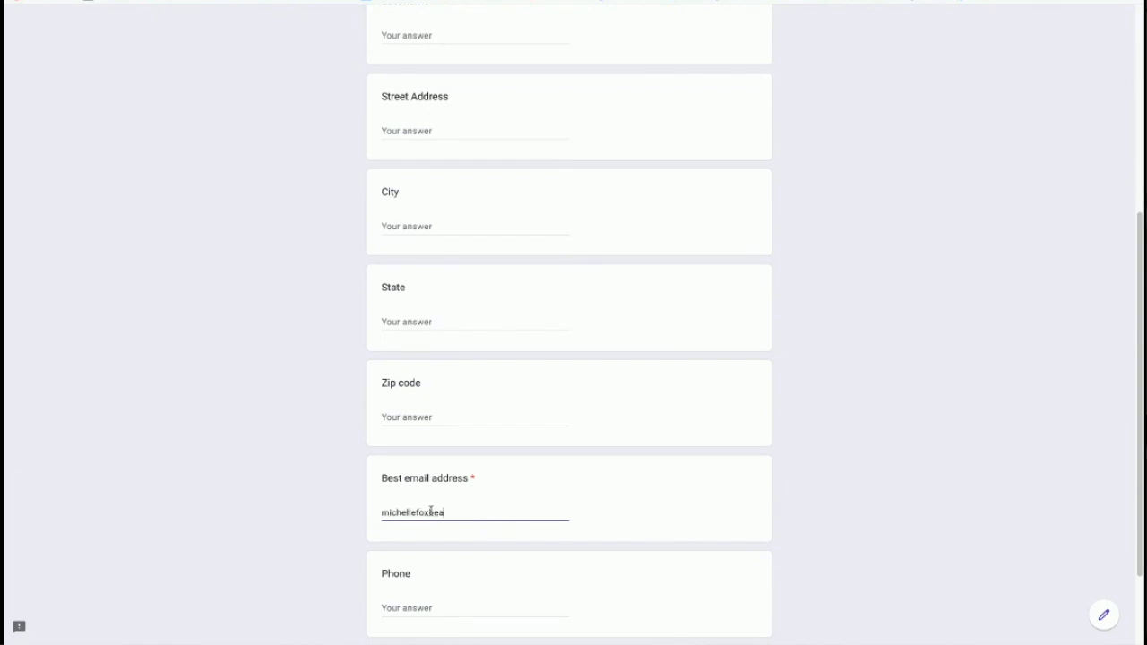
scroll(428, 529, down, 2)
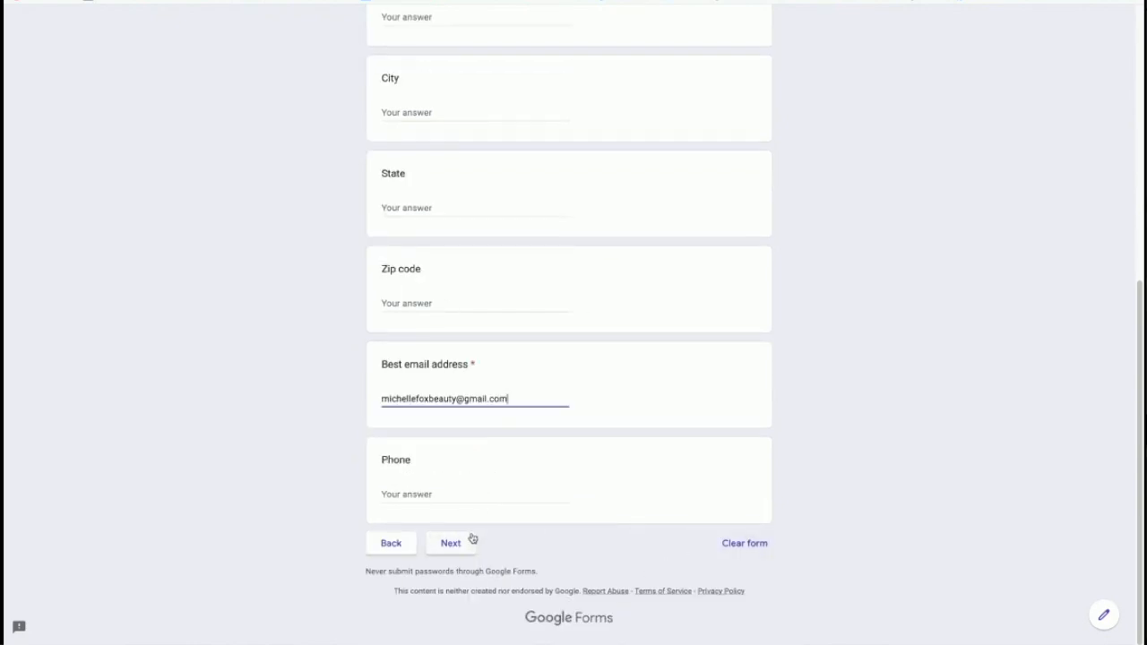
click(450, 543)
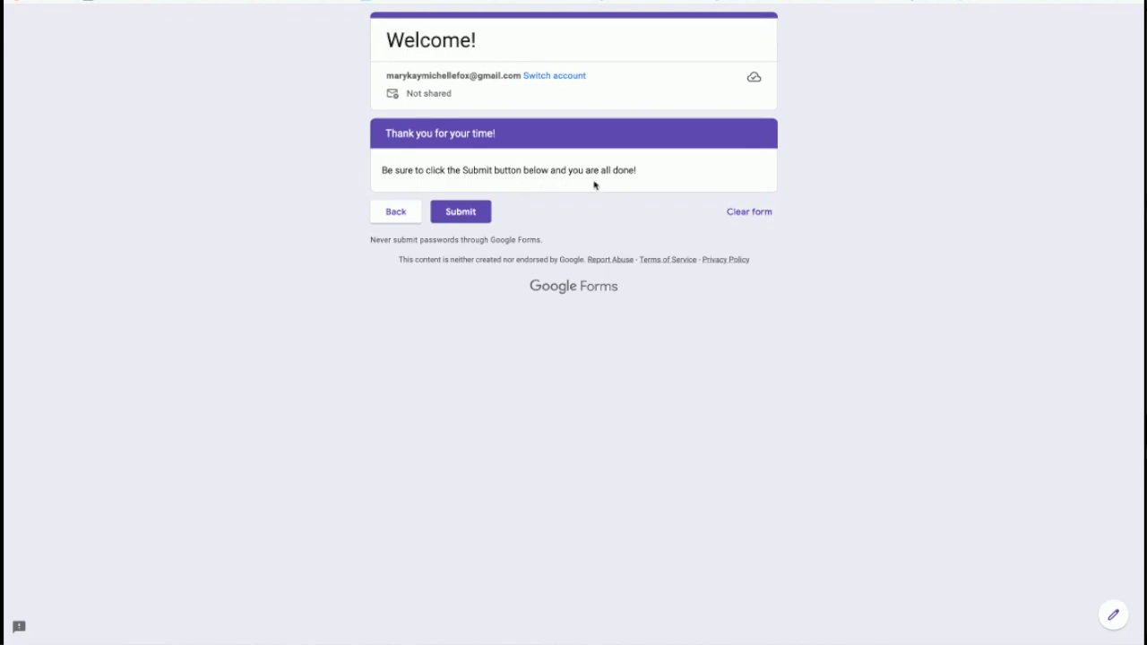
click(467, 215)
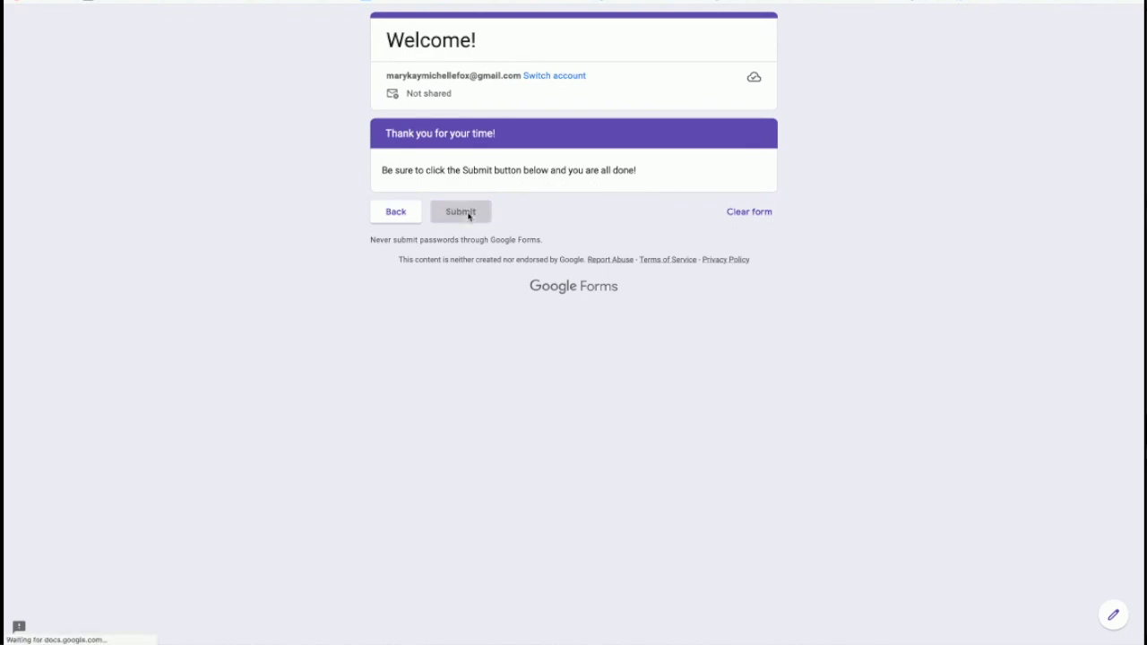
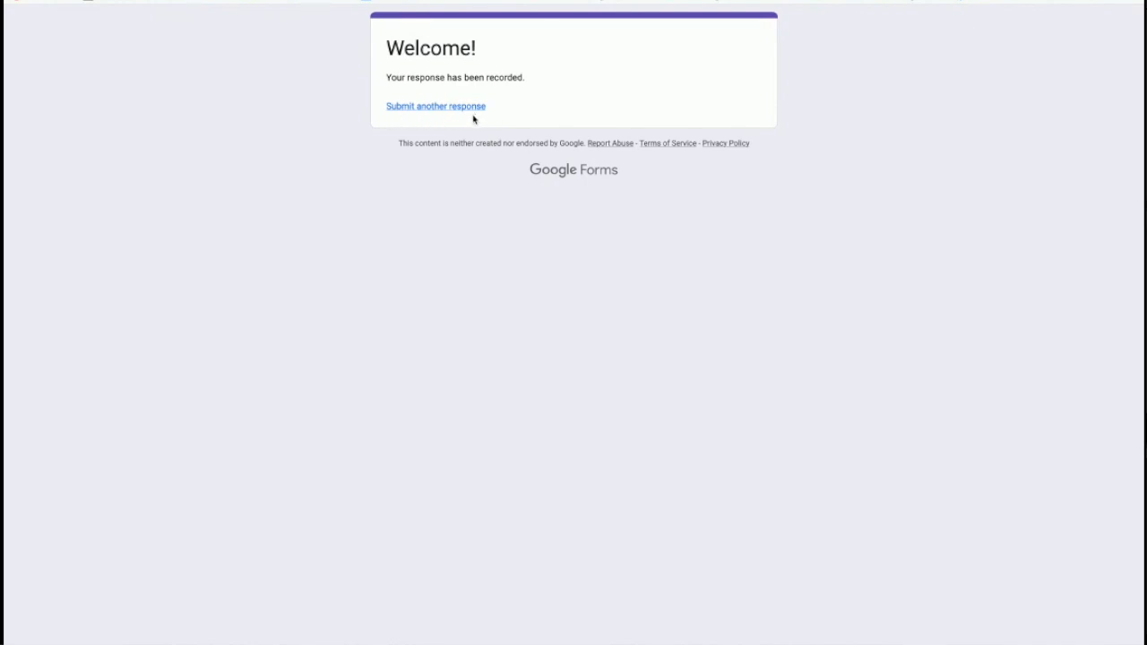
Step: Restart the survey, answer 'Never tried it!' for brand X and continue
click(65, 1)
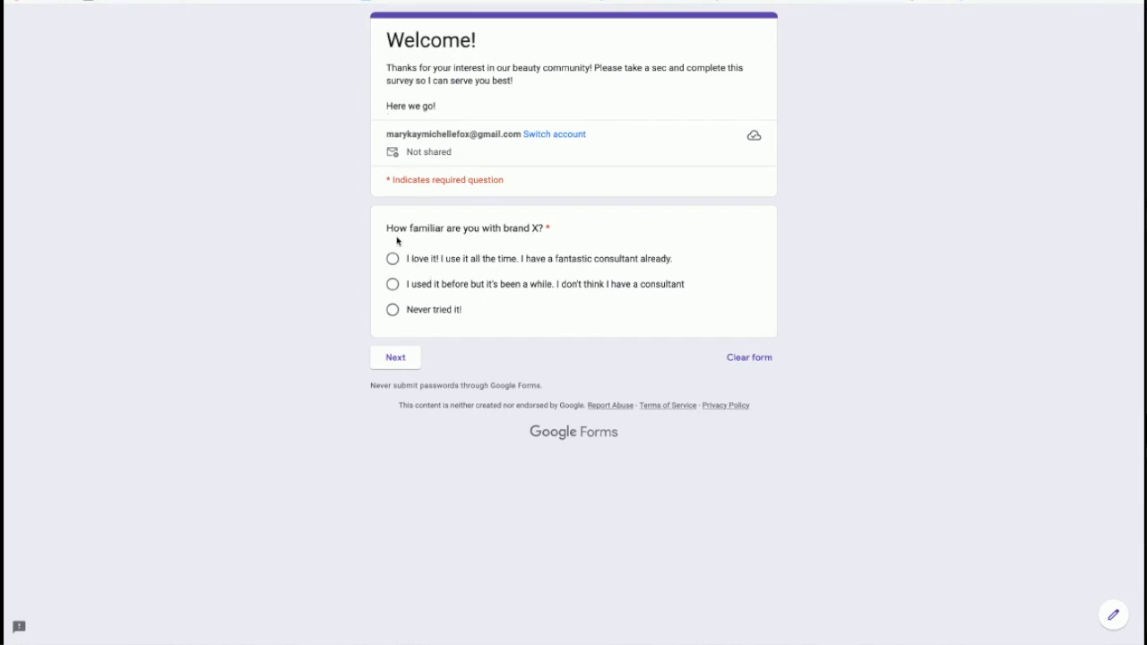
click(392, 309)
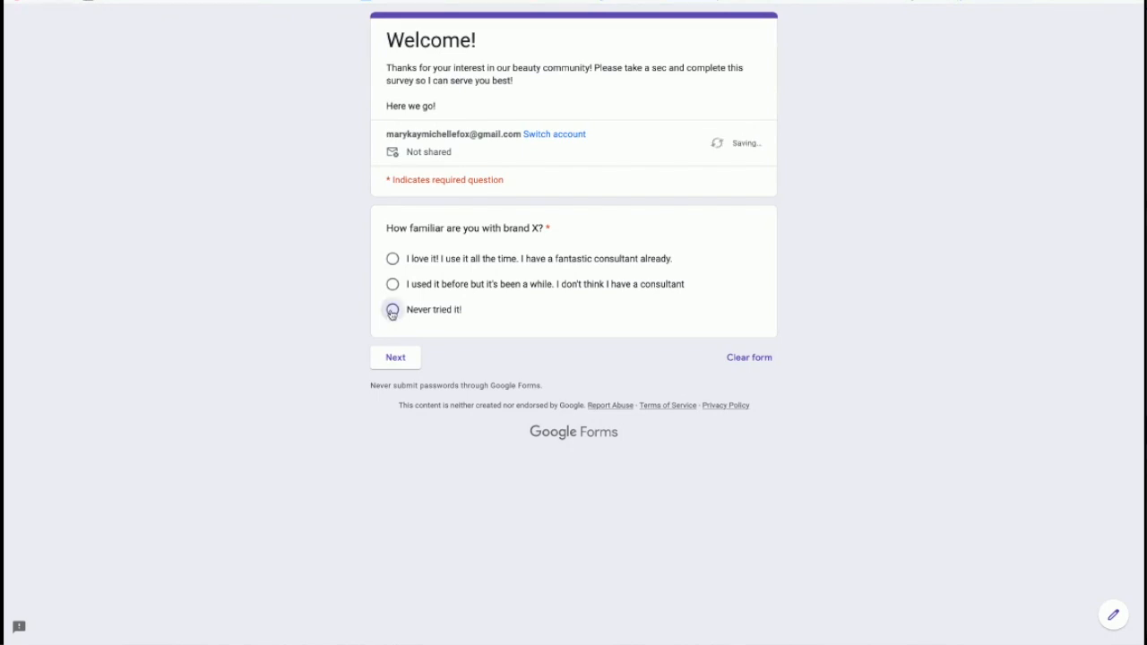
click(395, 358)
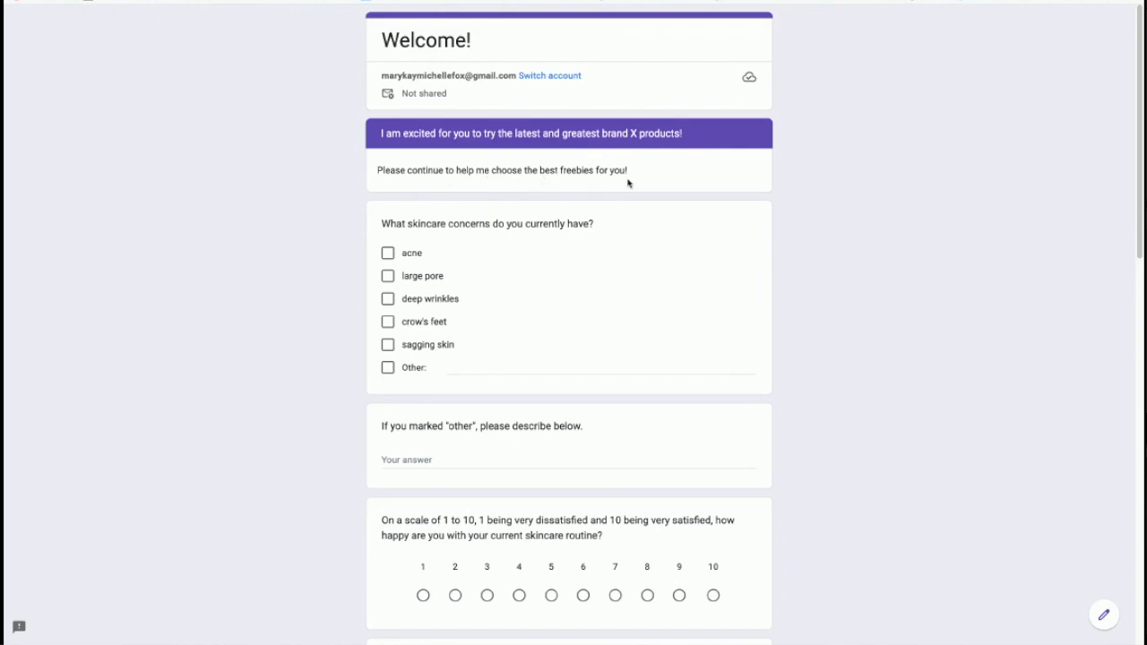
Step: Tick sagging skin, deep wrinkles and Other with 'discoloration' as skincare concerns
scroll(578, 273, down, 1)
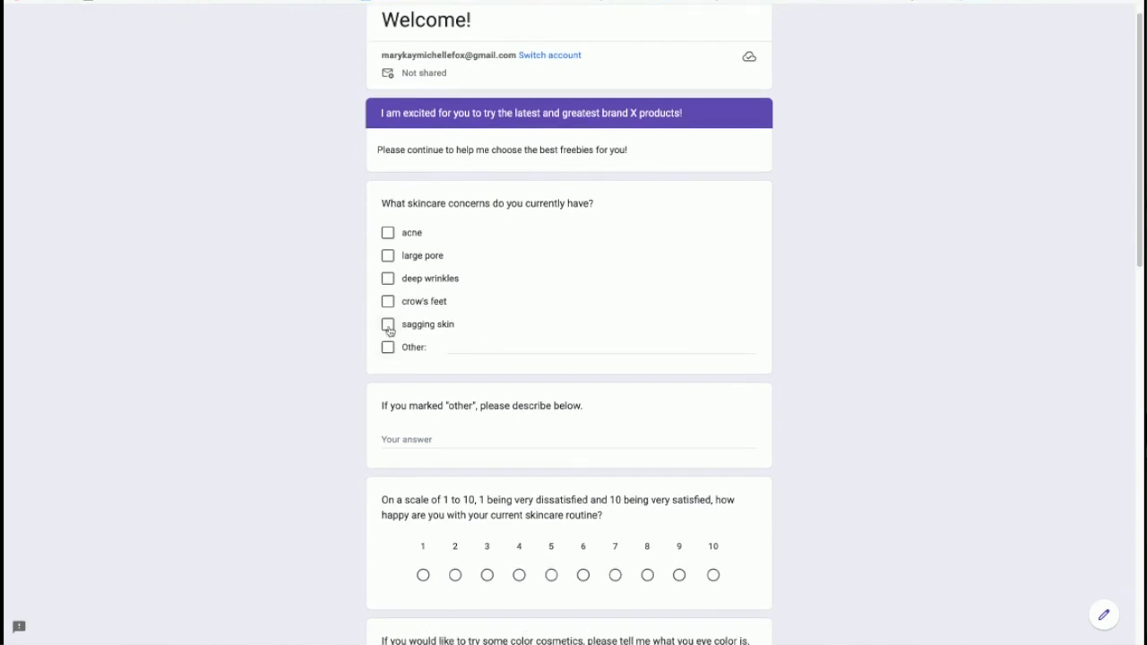
click(387, 324)
click(387, 279)
click(449, 347)
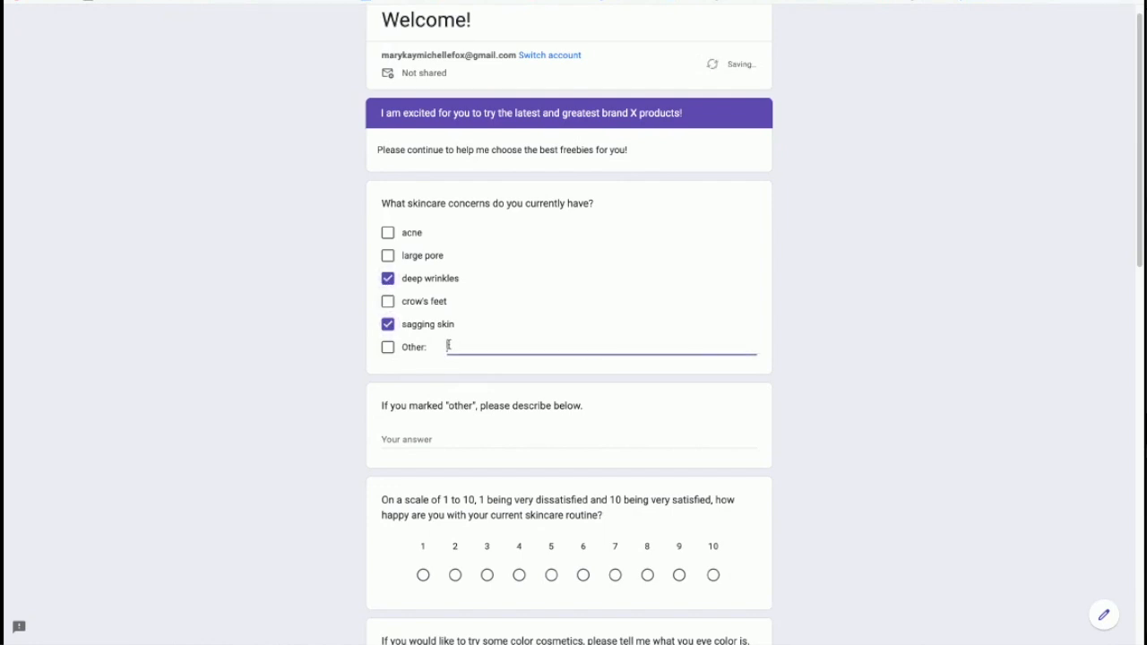
click(387, 347)
text(discoloration)
click(600, 433)
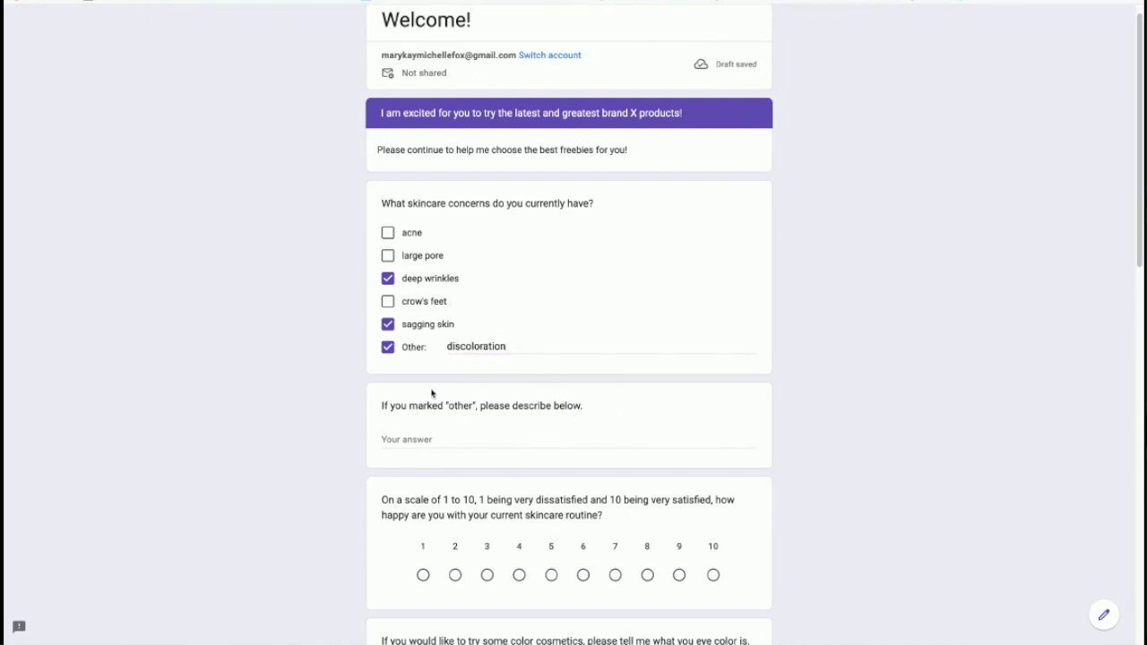
scroll(517, 428, down, 1)
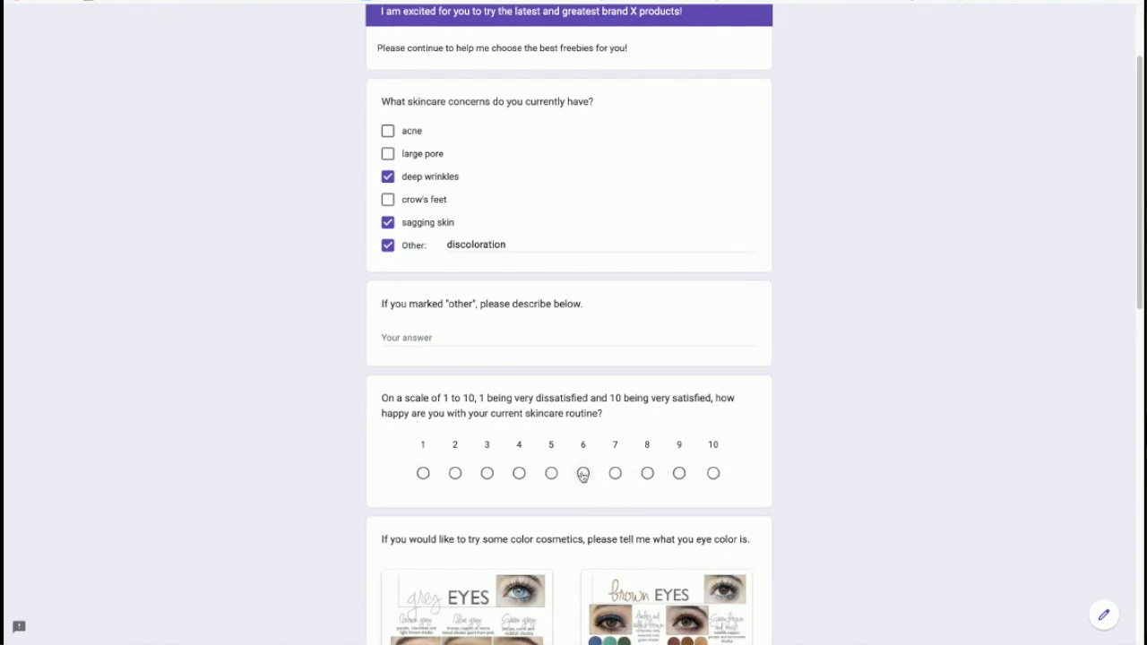
Step: Rate skincare routine satisfaction 3 and choose Brown as the eye colour
click(486, 473)
scroll(571, 484, down, 2)
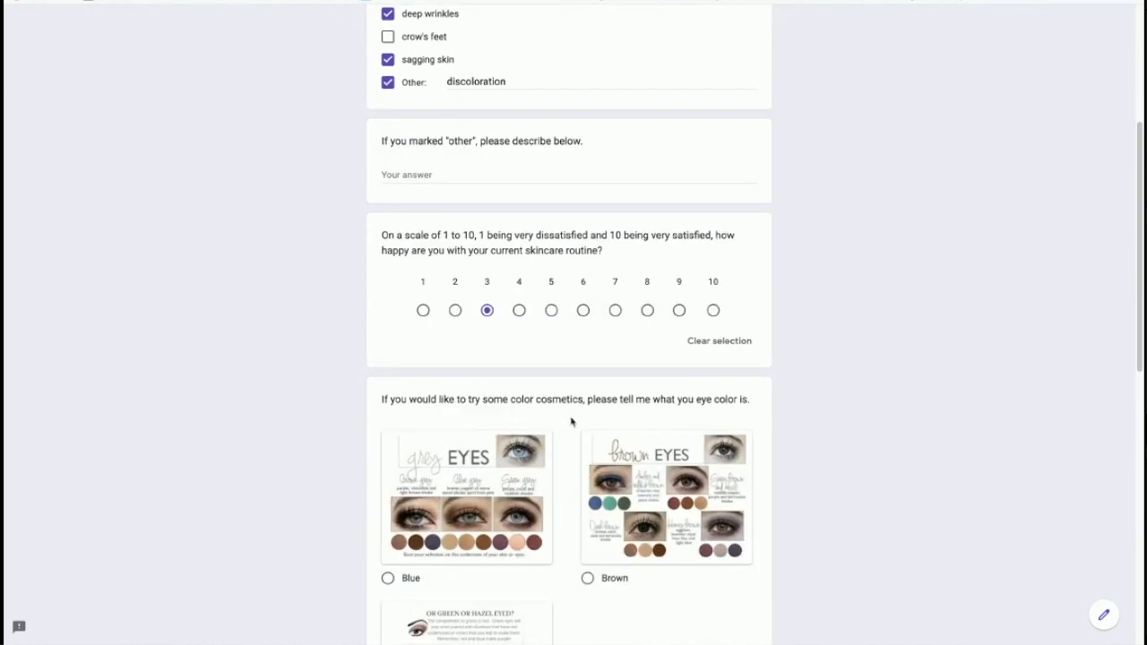
scroll(699, 429, down, 2)
scroll(666, 492, down, 1)
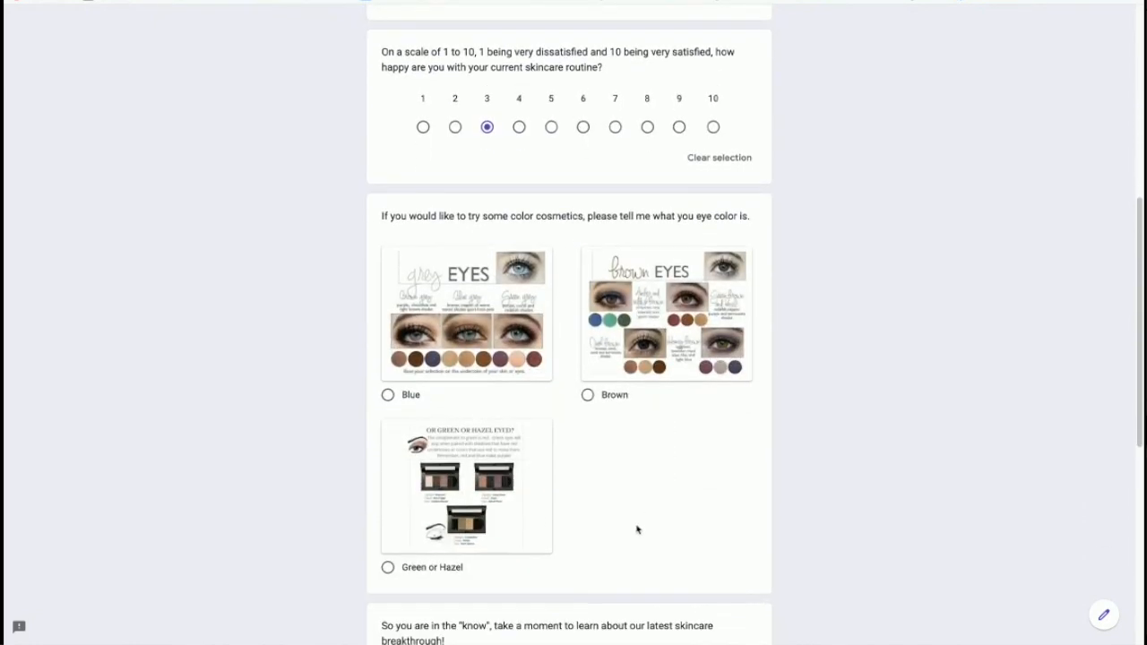
click(587, 396)
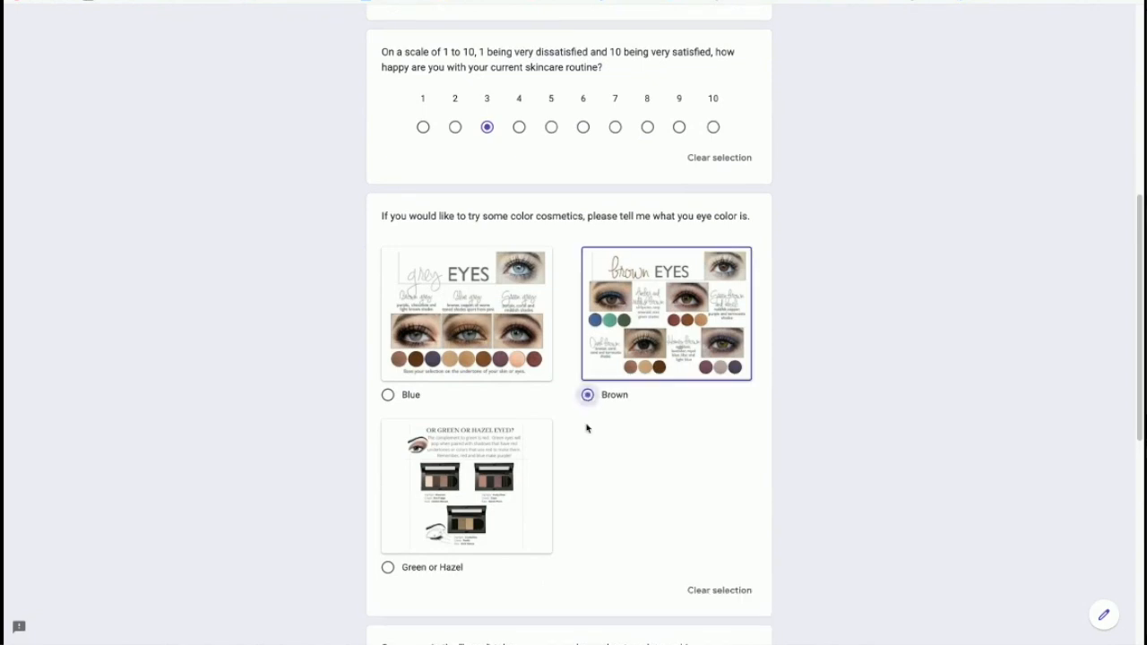
scroll(592, 439, down, 3)
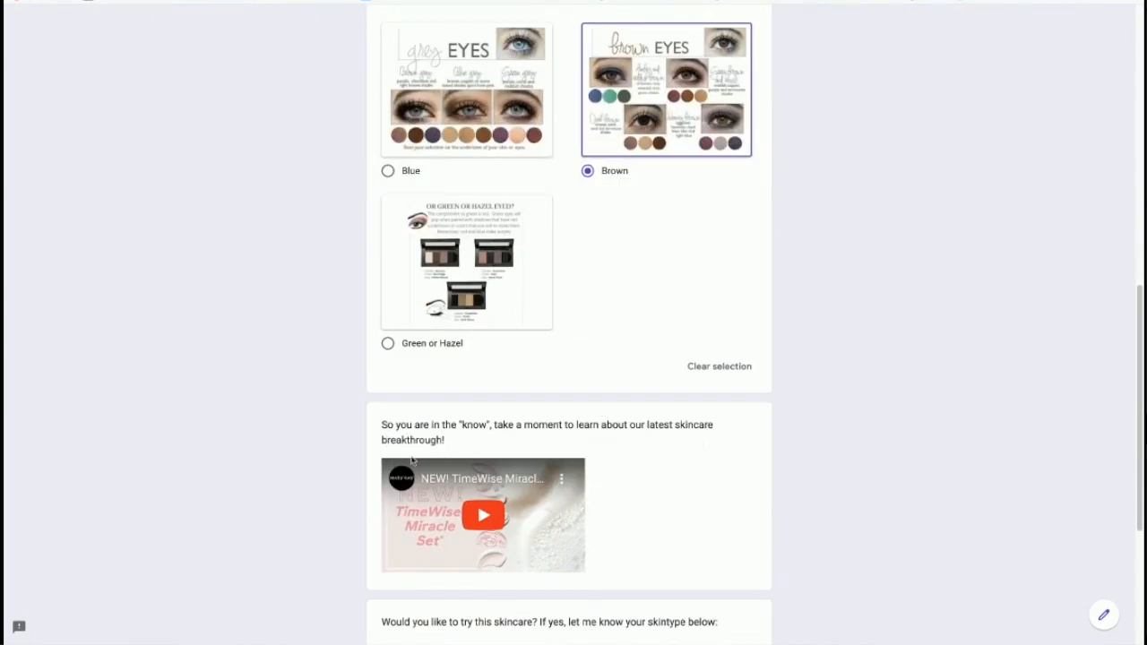
Step: Play the skincare breakthrough video, try full screen, then pause it
click(487, 518)
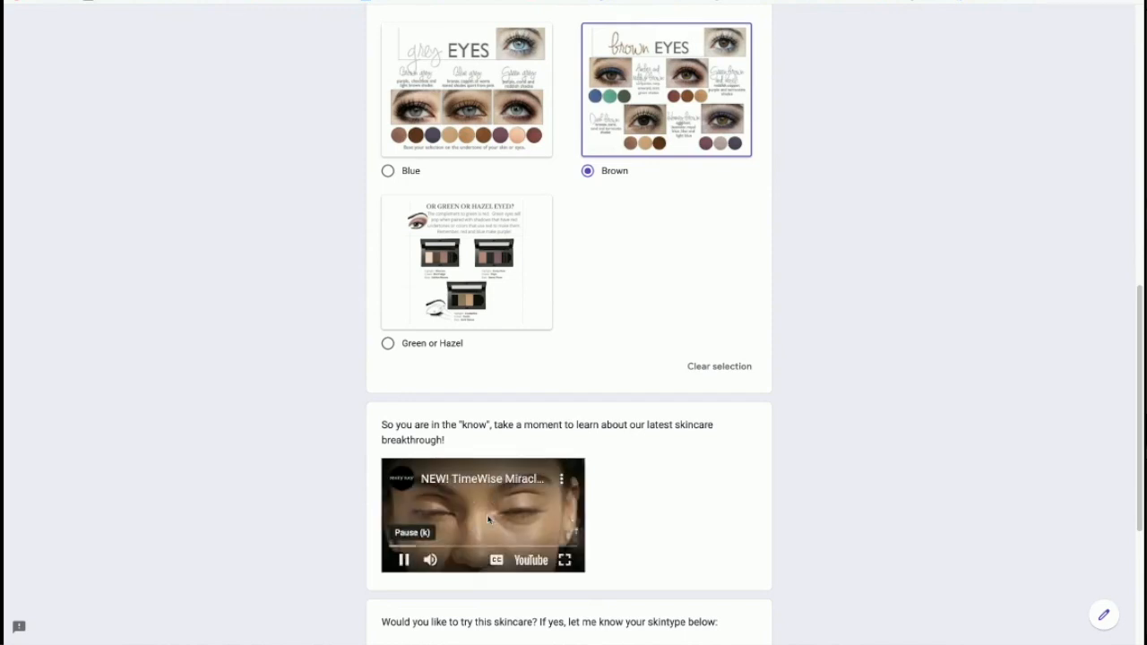
click(565, 561)
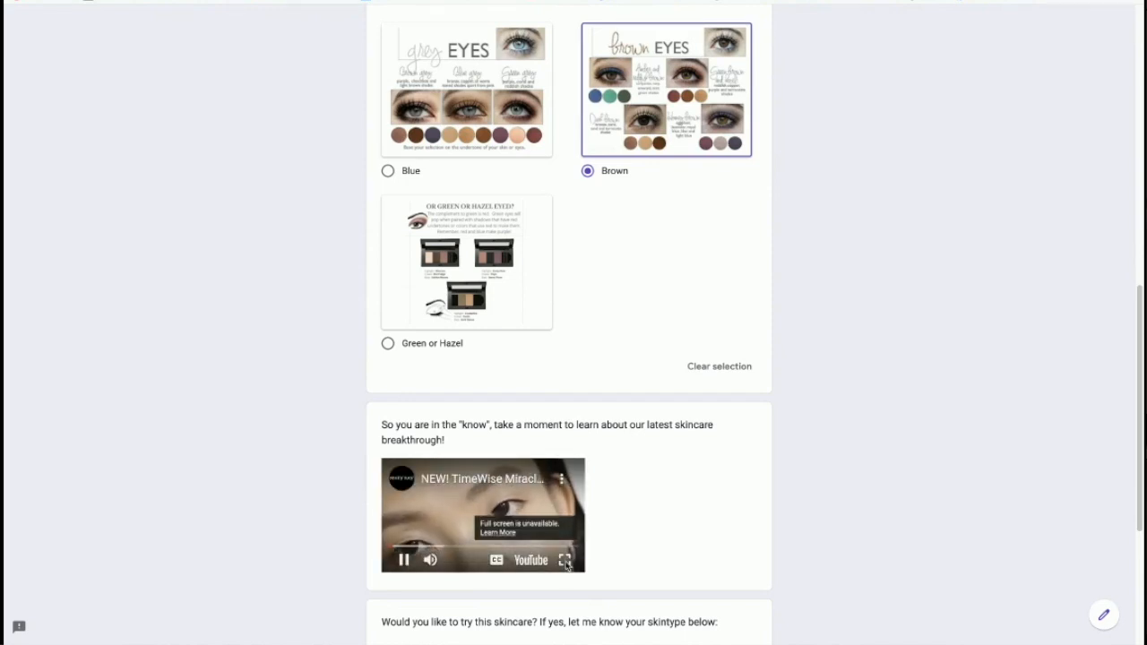
scroll(614, 518, down, 2)
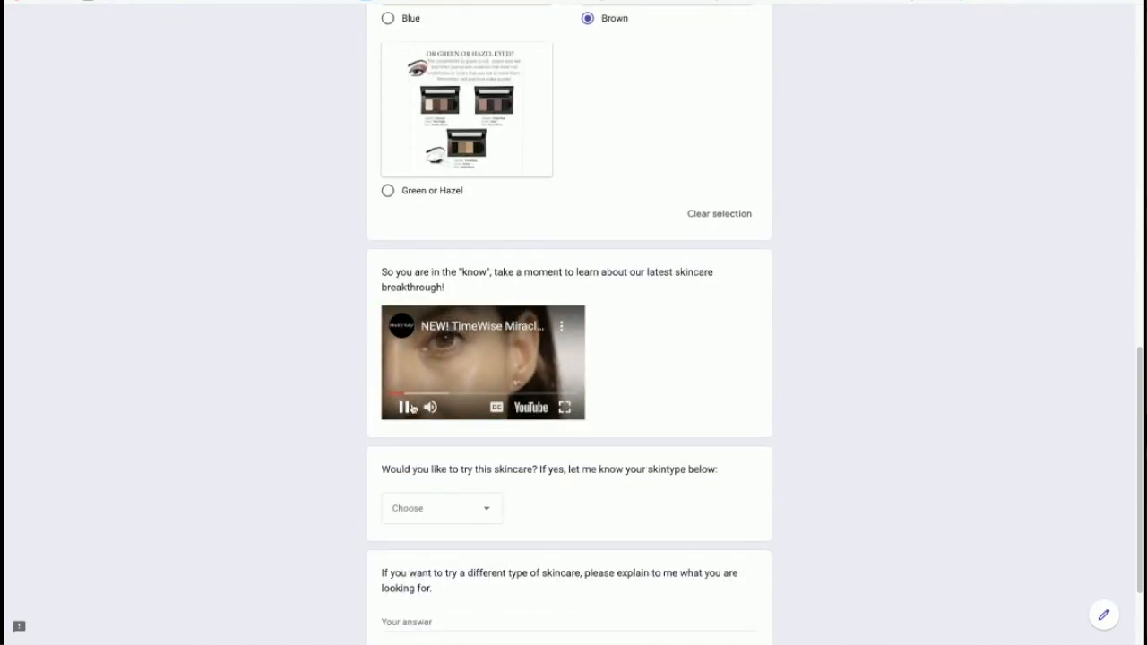
click(403, 407)
scroll(514, 498, down, 1)
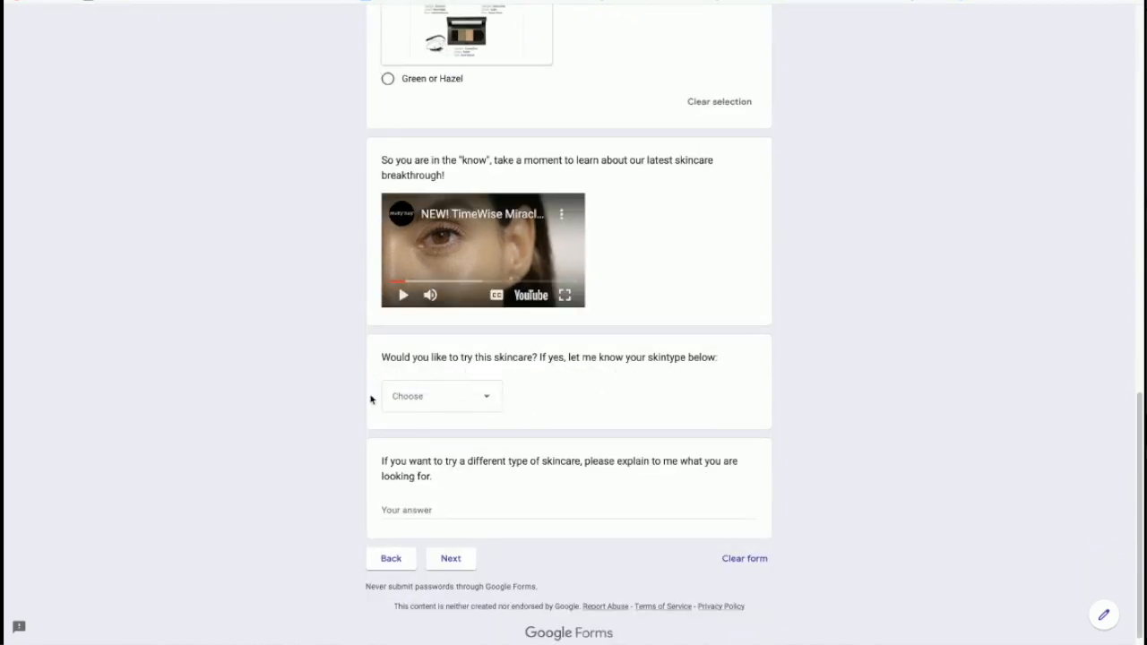
Step: Choose 'normal to dry' as skin type and continue to Contact Info
click(488, 399)
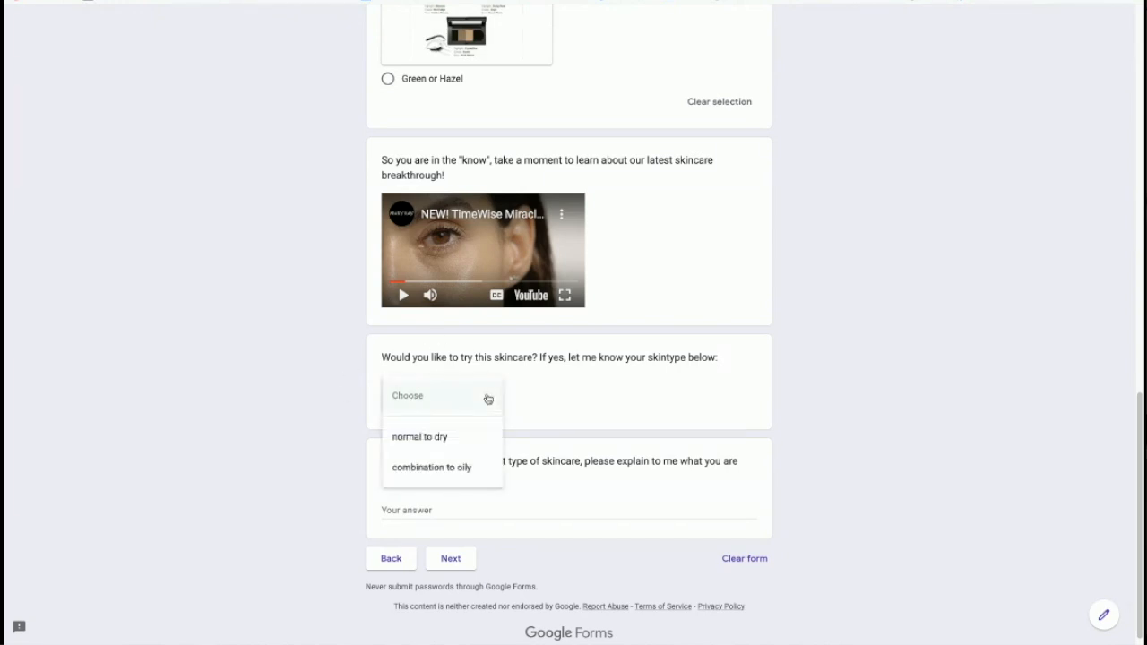
click(451, 445)
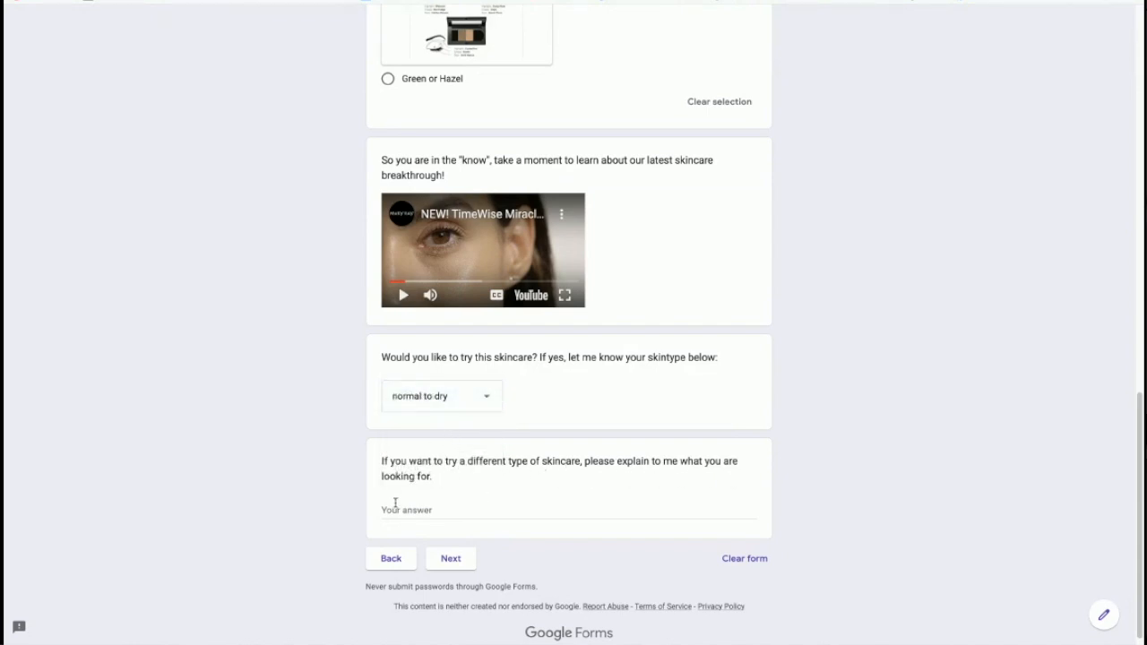
click(451, 559)
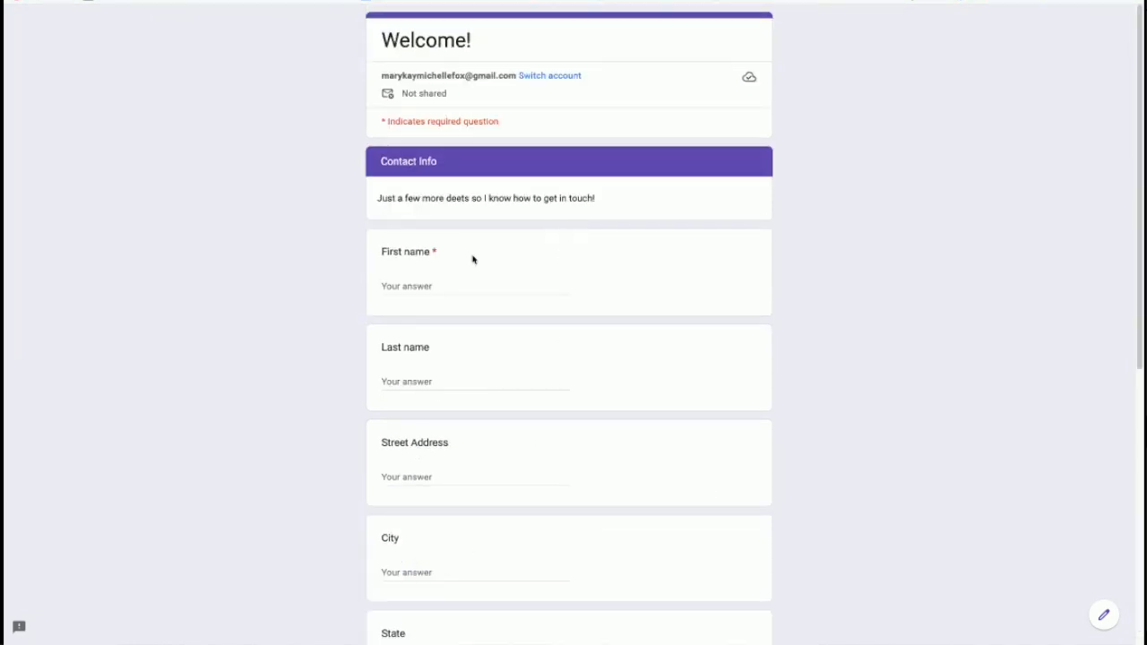
Step: Enter a first name on the Contact Info page
click(449, 285)
text(Michelle)
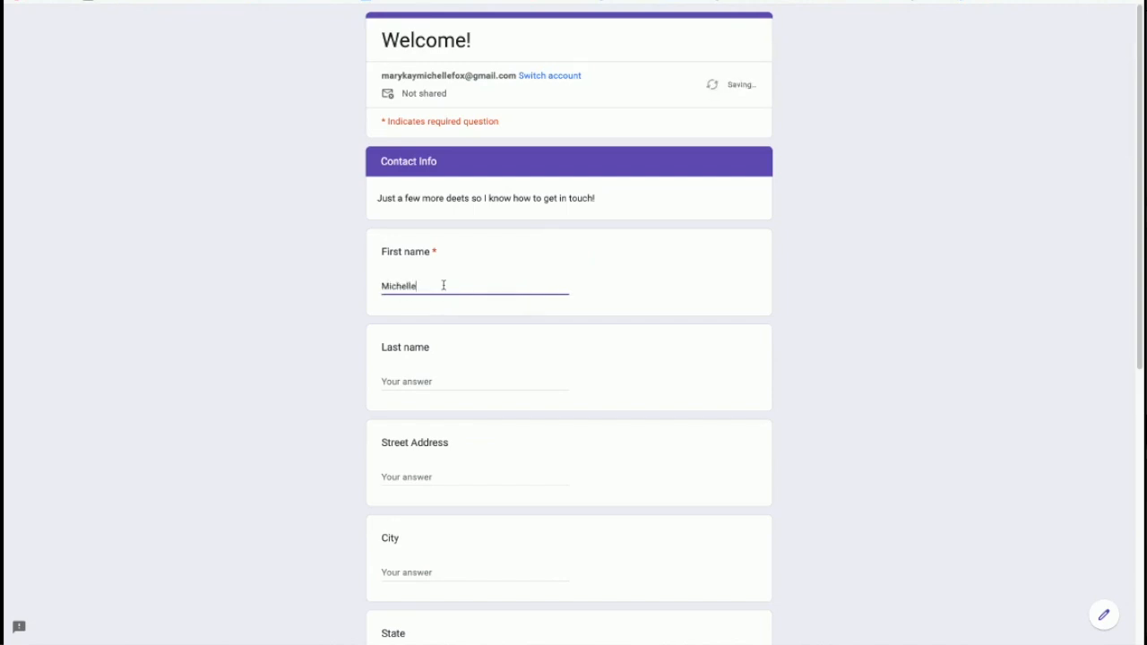
scroll(469, 471, down, 5)
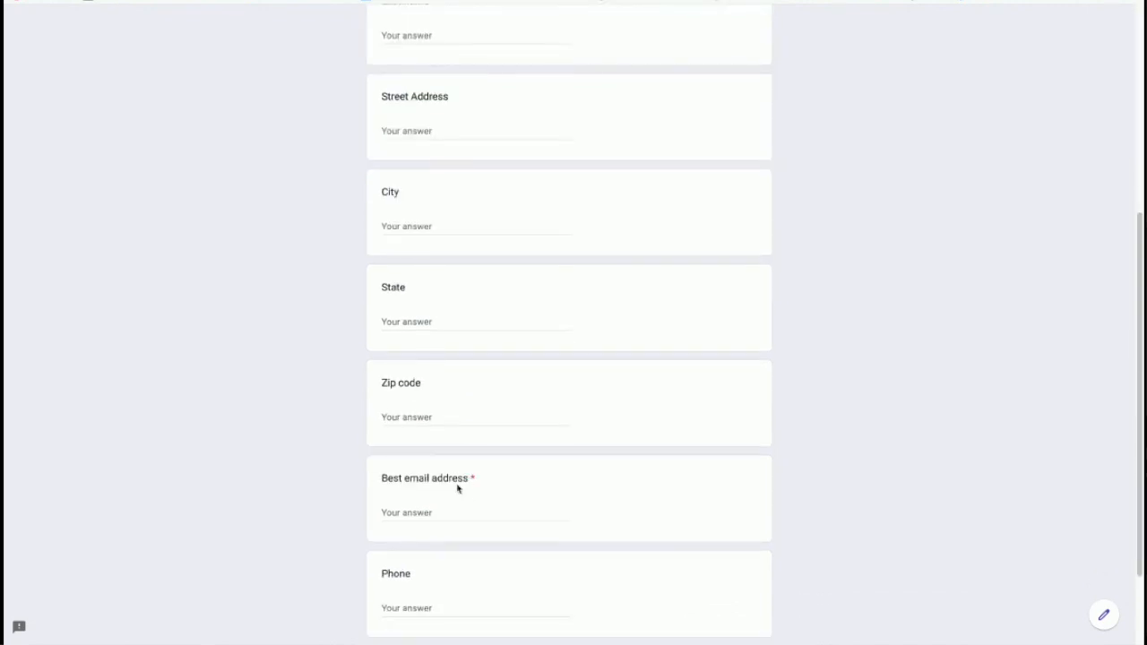
Step: Fill in the best email address, submit the response, and return to the form editor
click(439, 448)
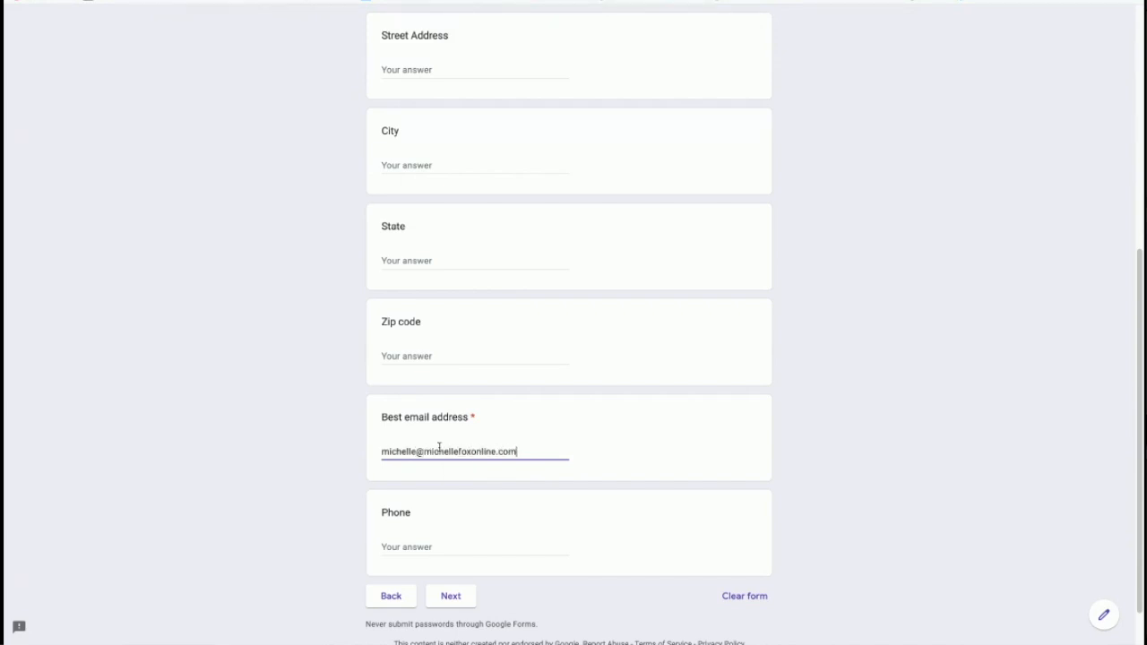
click(448, 598)
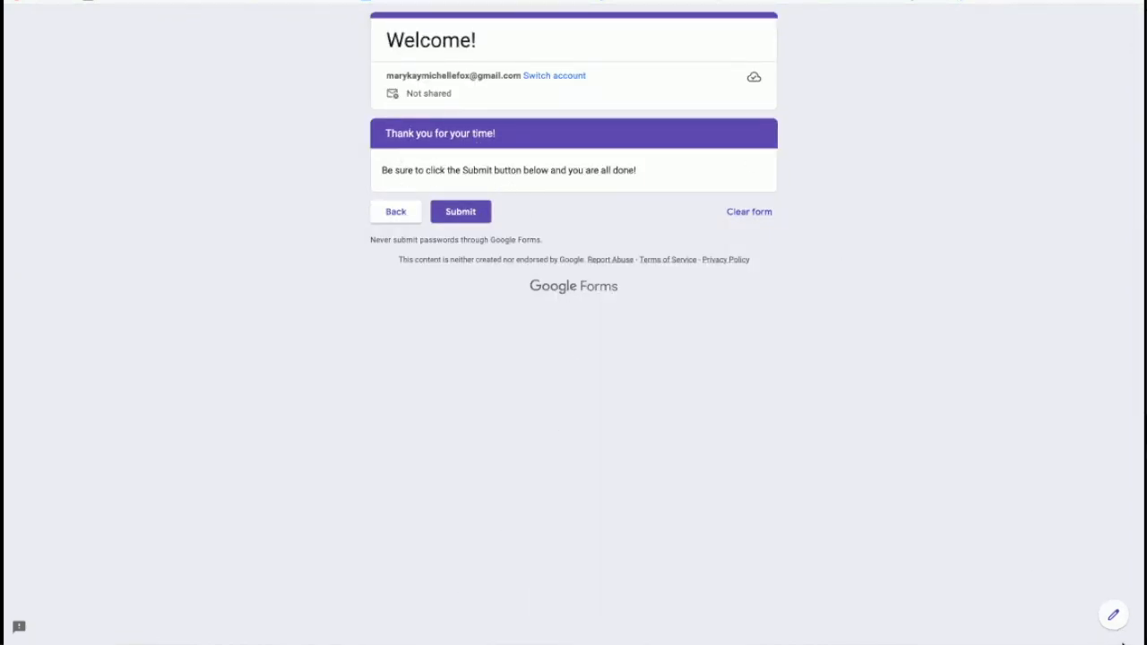
click(1114, 615)
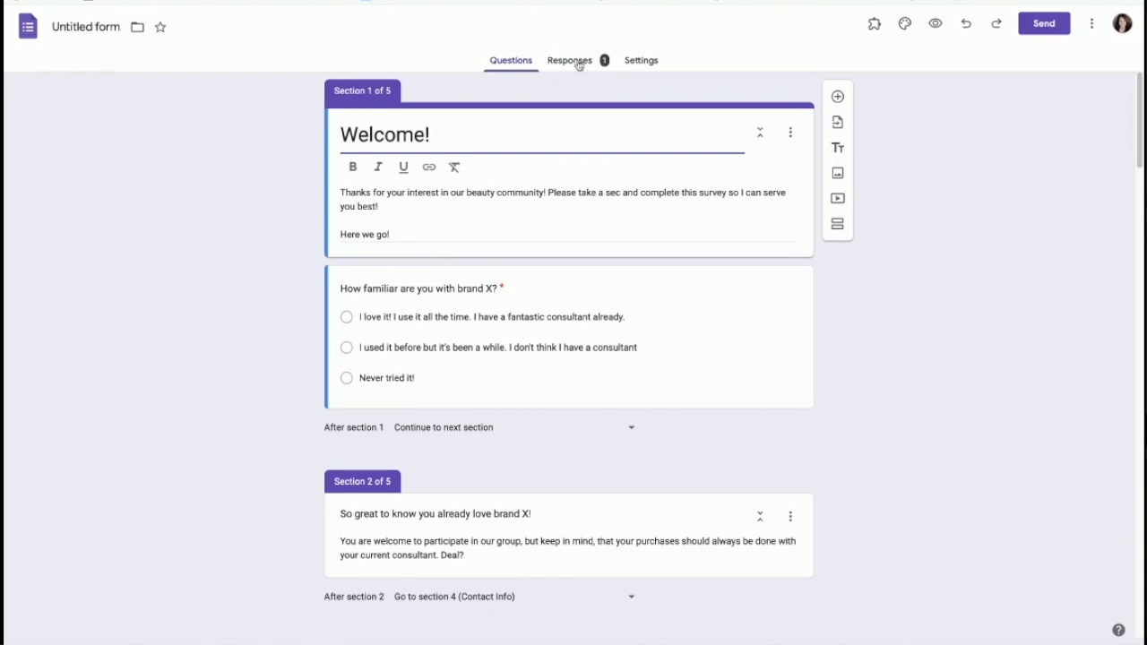
Step: Select the TimeWise skincare video and drag its corners out to nearly full width
scroll(491, 339, down, 3)
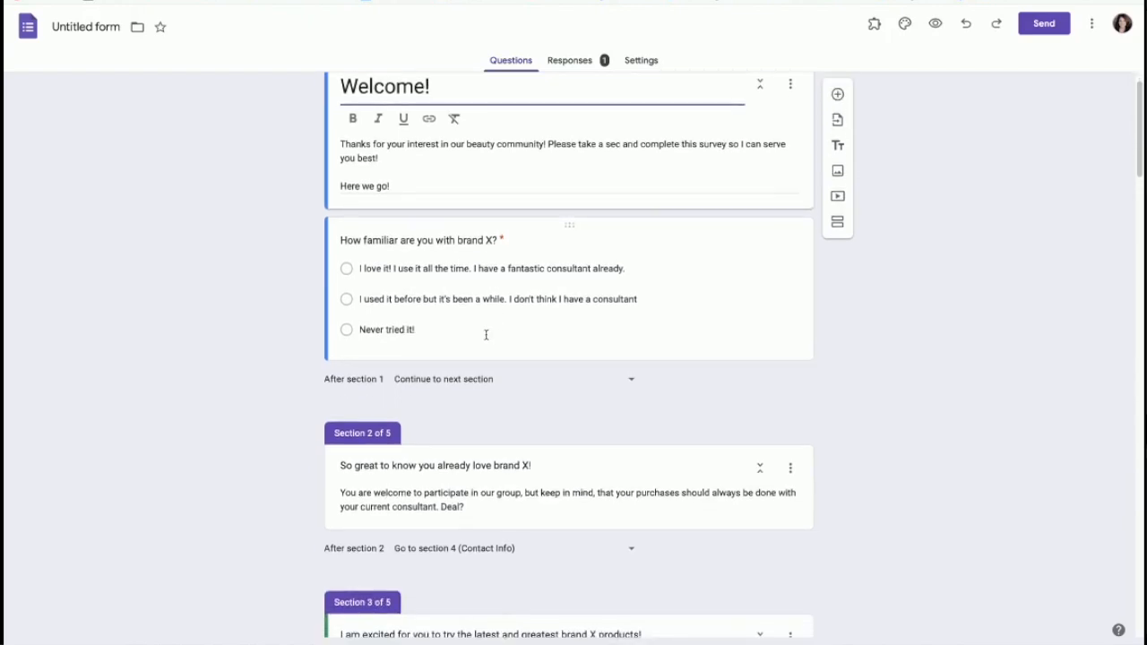
scroll(485, 339, down, 9)
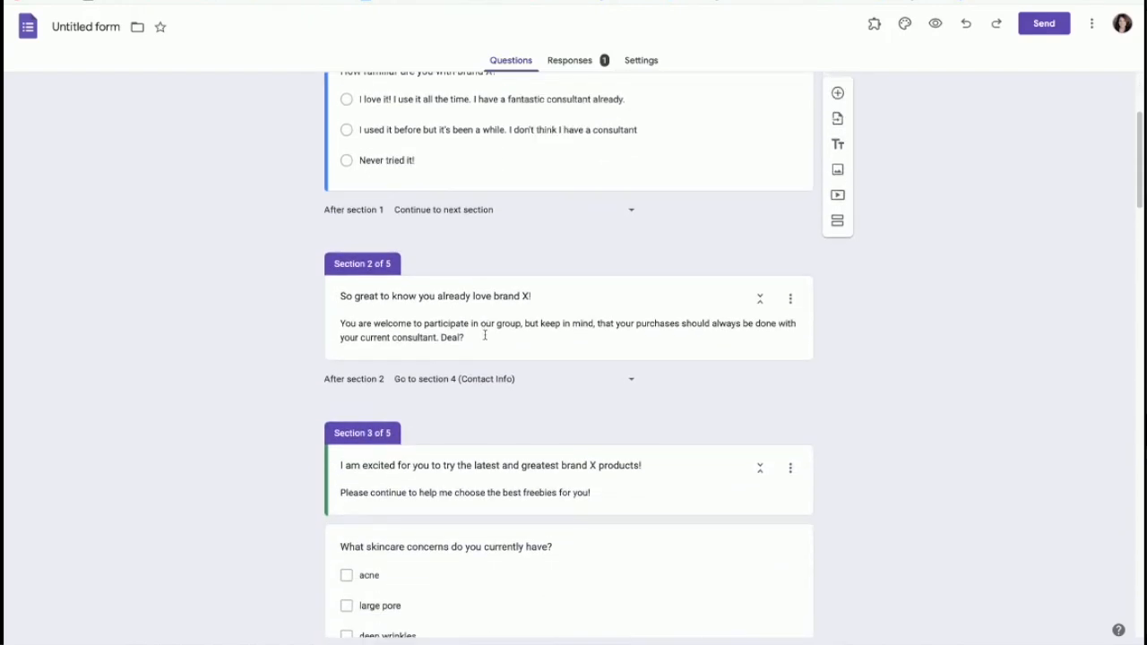
scroll(488, 343, down, 10)
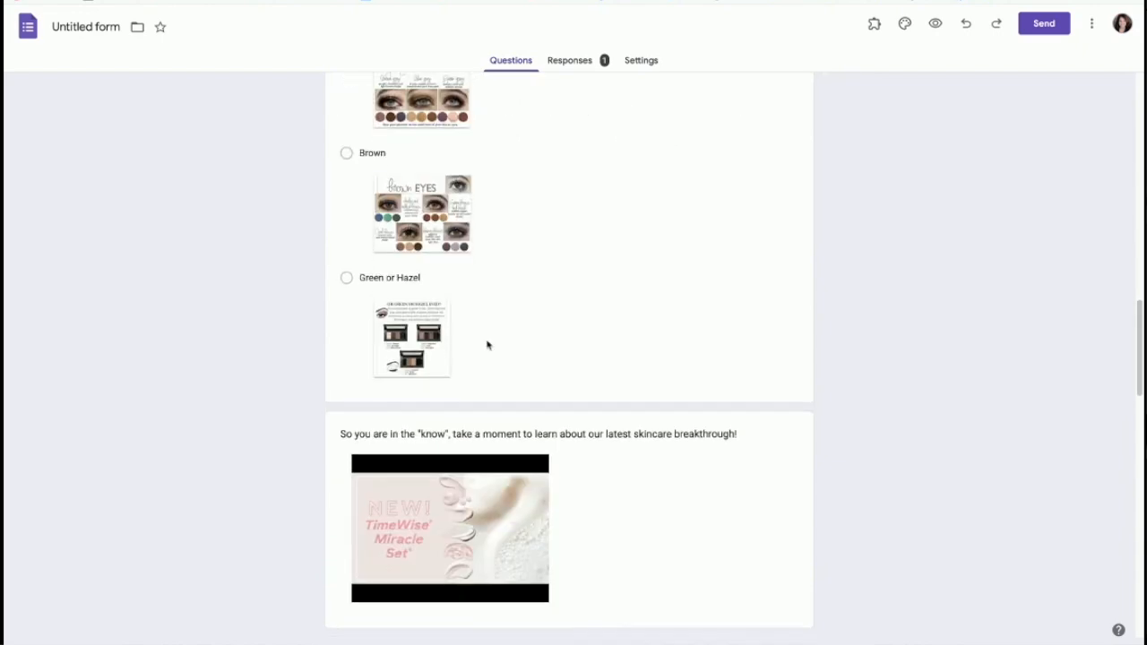
click(505, 397)
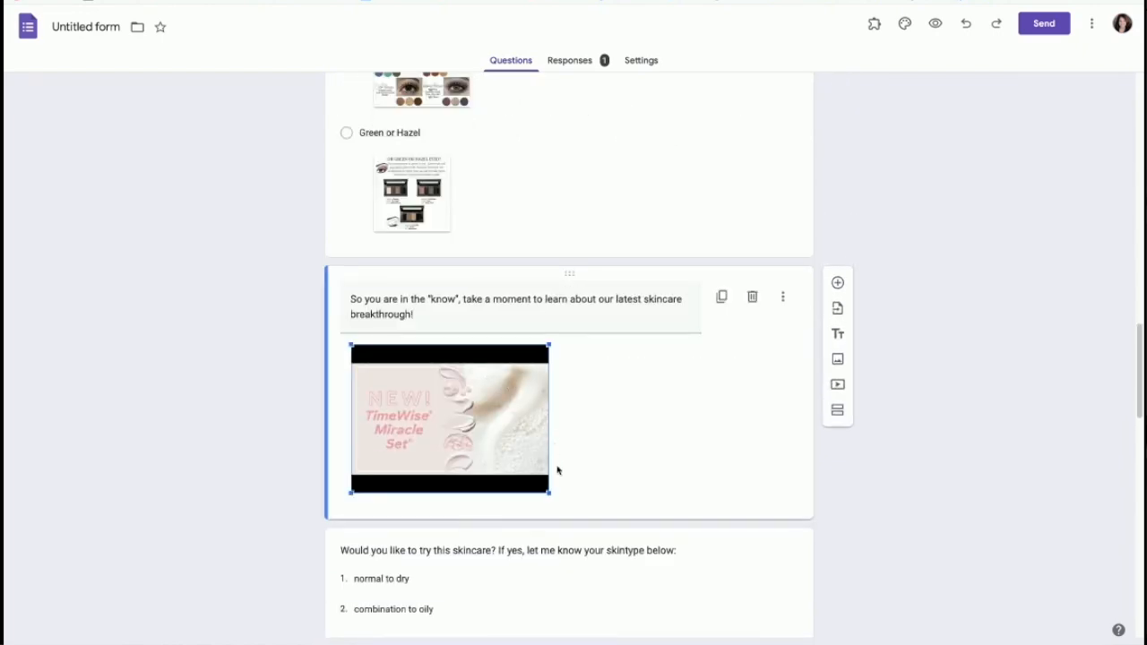
drag(549, 493, 779, 552)
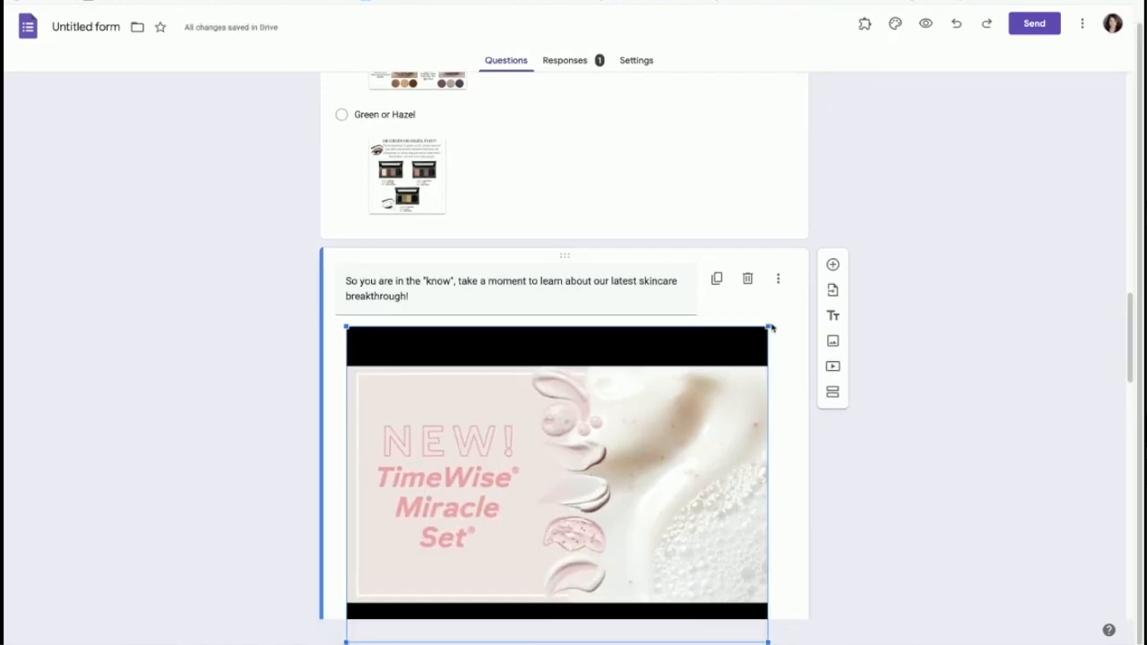
mouse_move(769, 326)
mouse_down()
mouse_move(800, 315)
mouse_move(779, 337)
mouse_up()
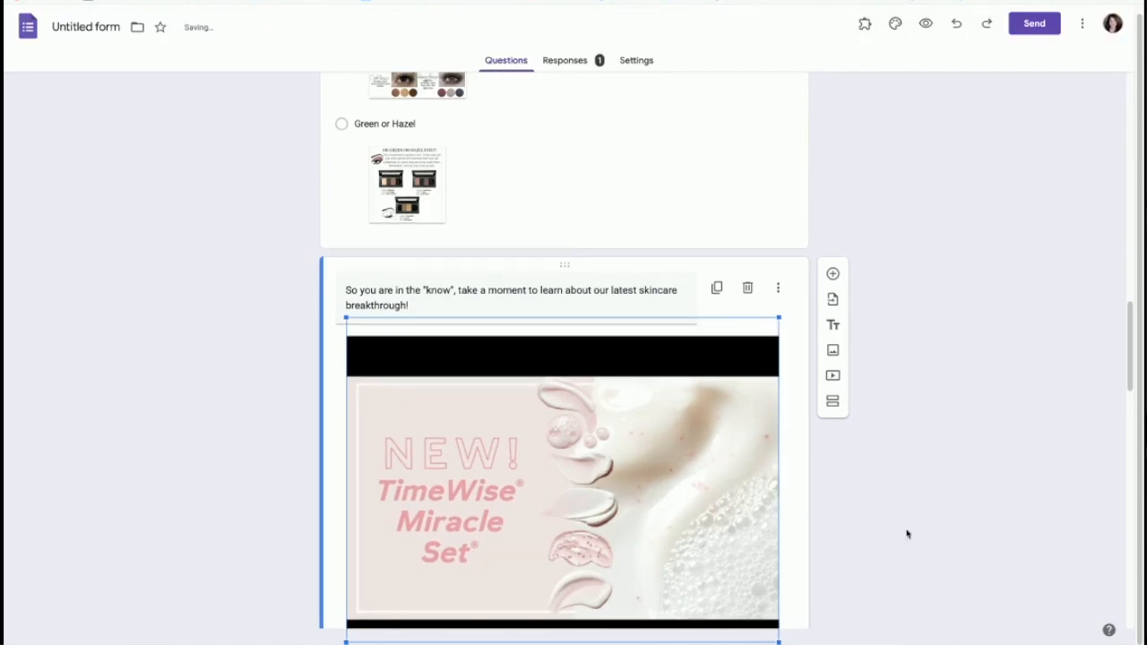
scroll(906, 534, down, 5)
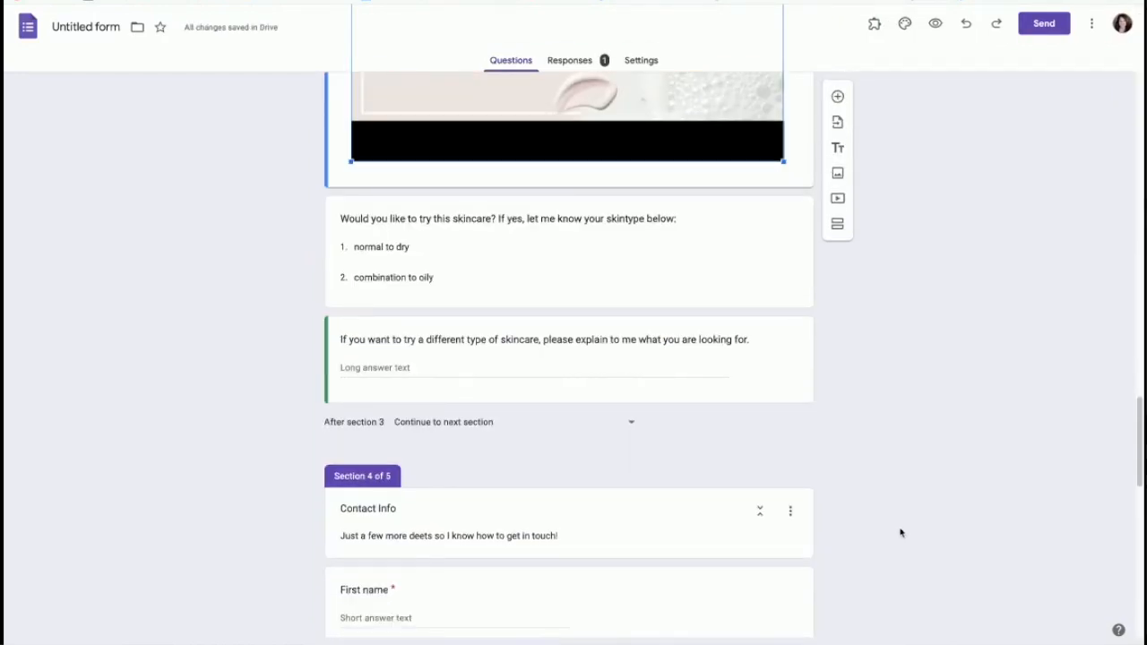
Step: Delete the 'If you marked other' paragraph question
scroll(901, 532, up, 2)
scroll(837, 481, up, 15)
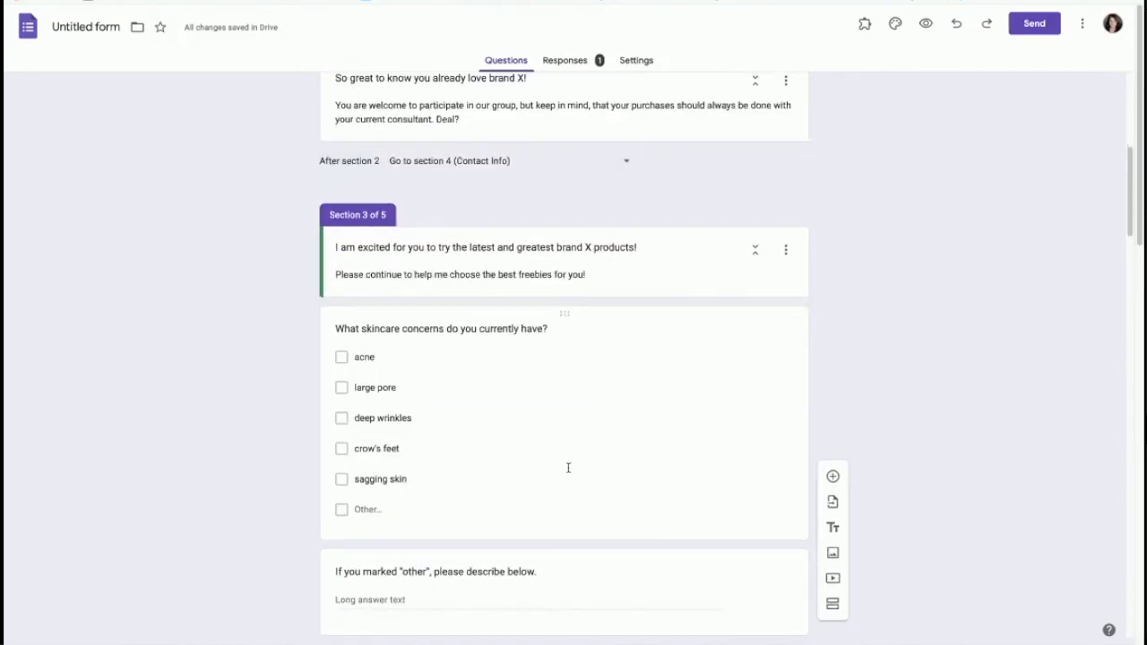
scroll(568, 467, down, 2)
click(731, 403)
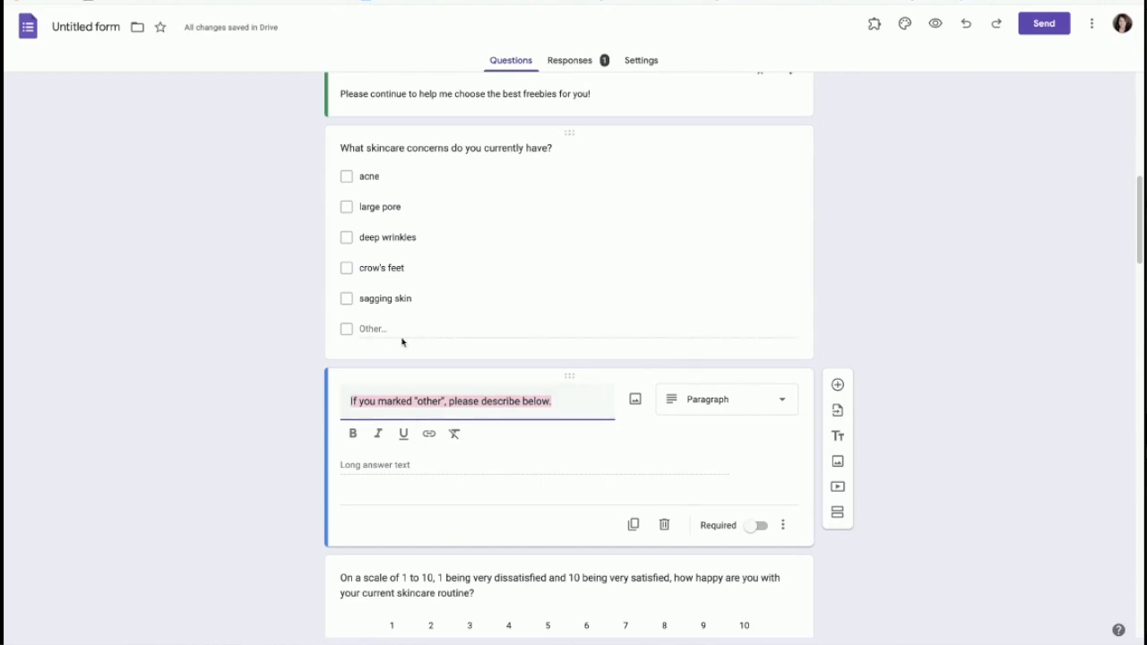
click(664, 527)
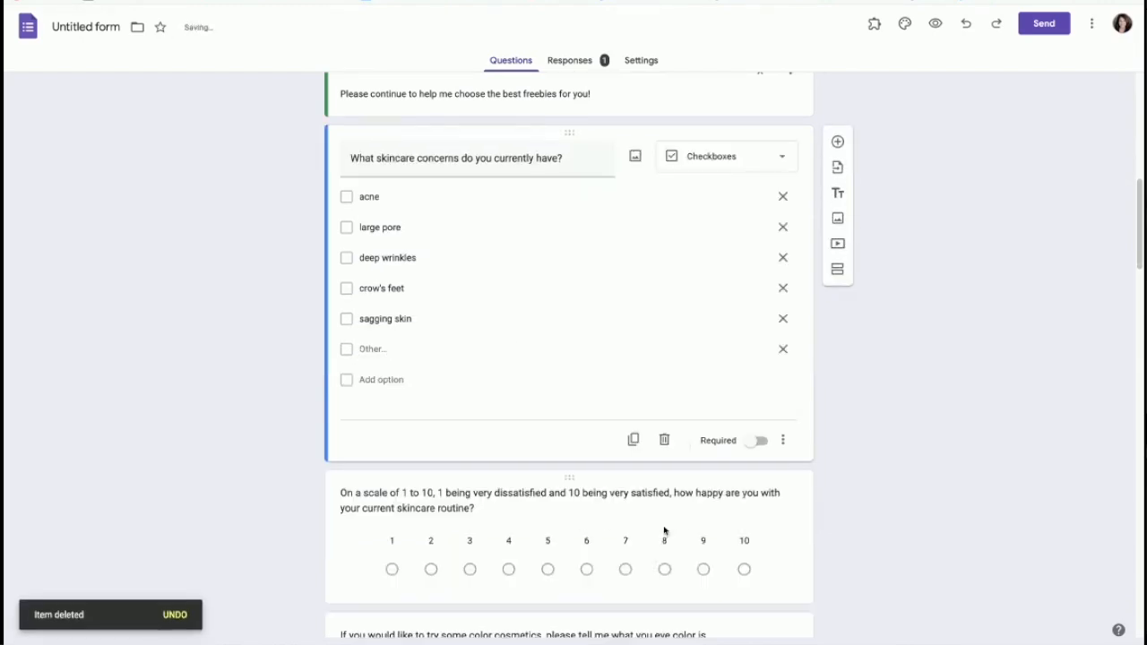
Step: Duplicate the 1-to-10 satisfaction scale question, delete the copy, and preview the form
scroll(734, 430, down, 2)
click(791, 358)
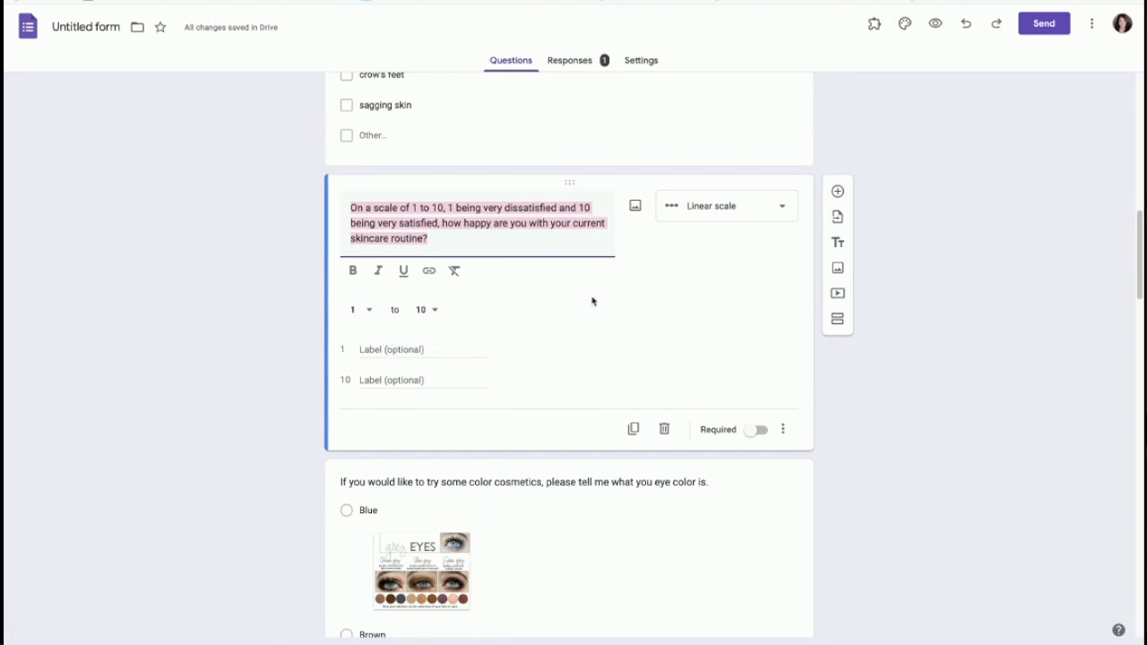
click(632, 428)
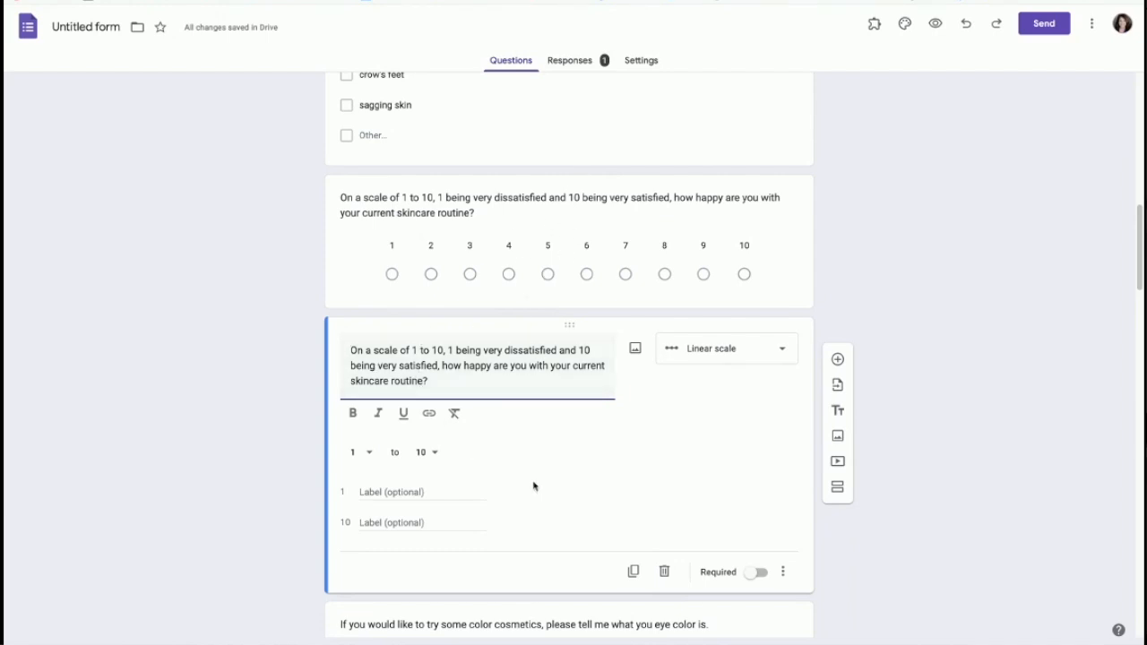
click(663, 571)
scroll(850, 504, down, 9)
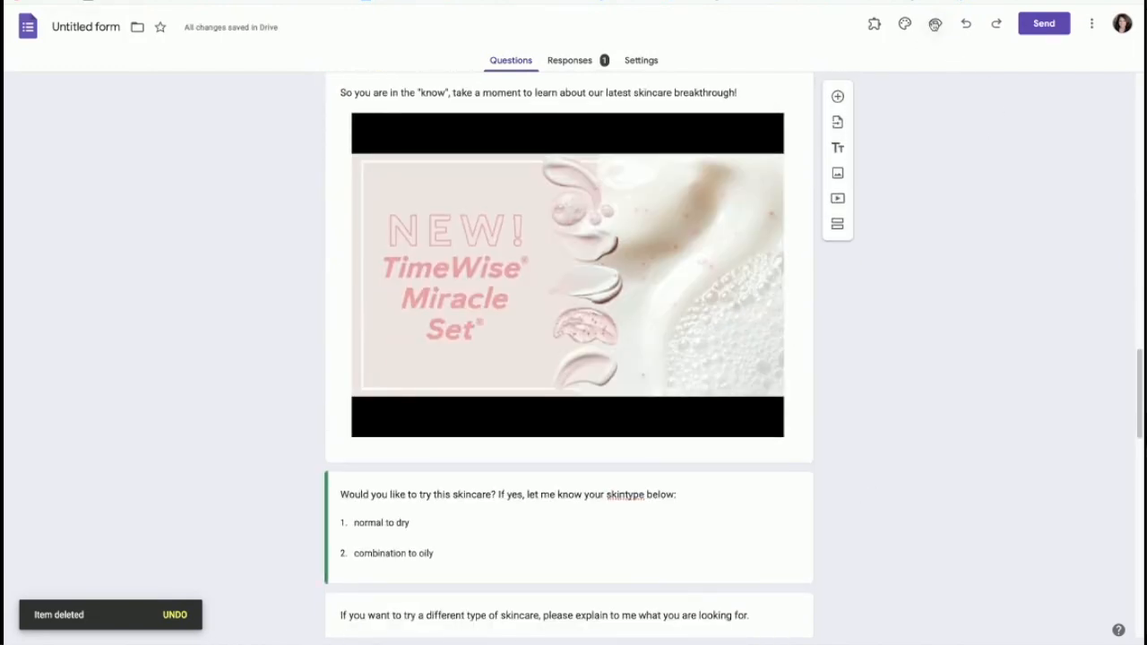
click(936, 25)
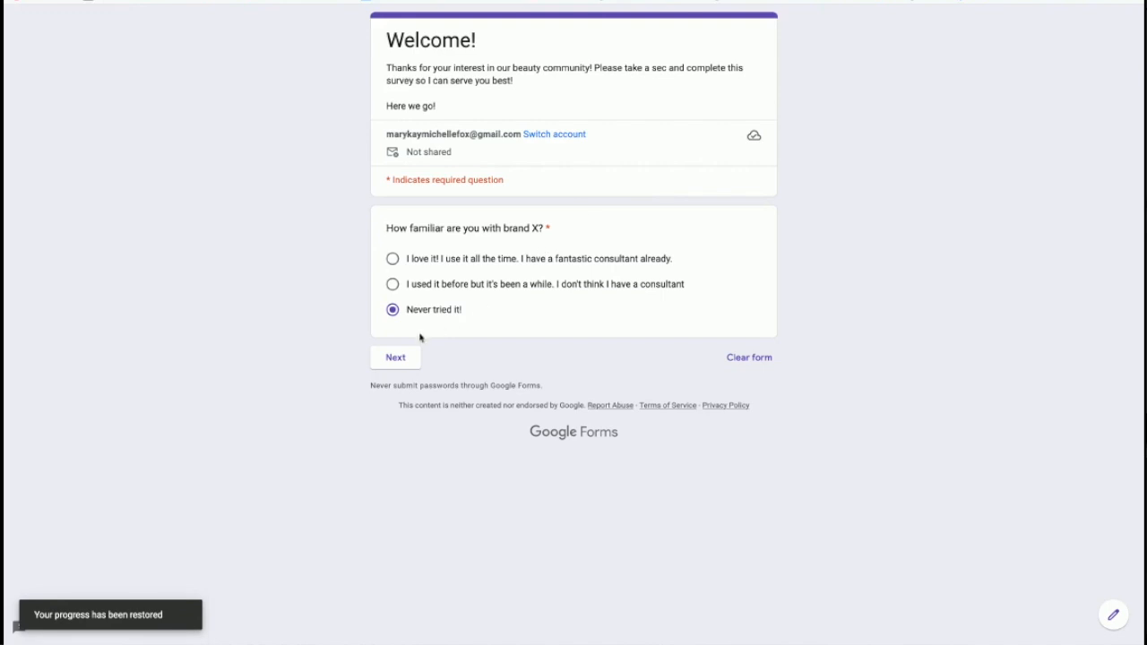
Step: Answer brand X as used before and change the concerns to acne and crow's feet only
click(392, 284)
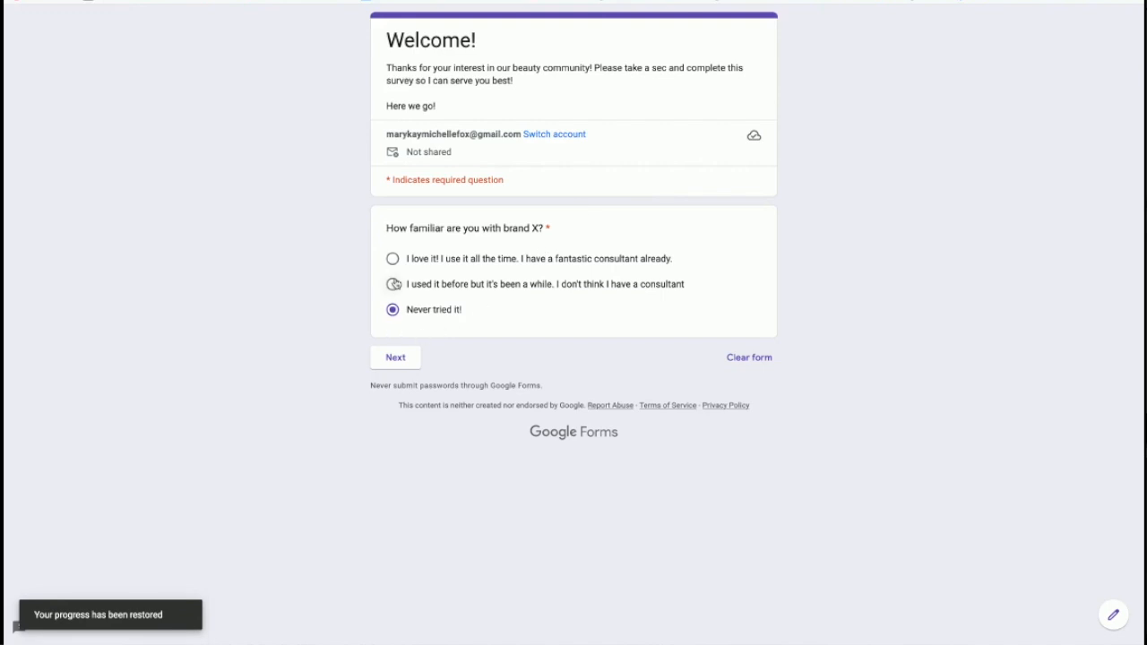
click(397, 358)
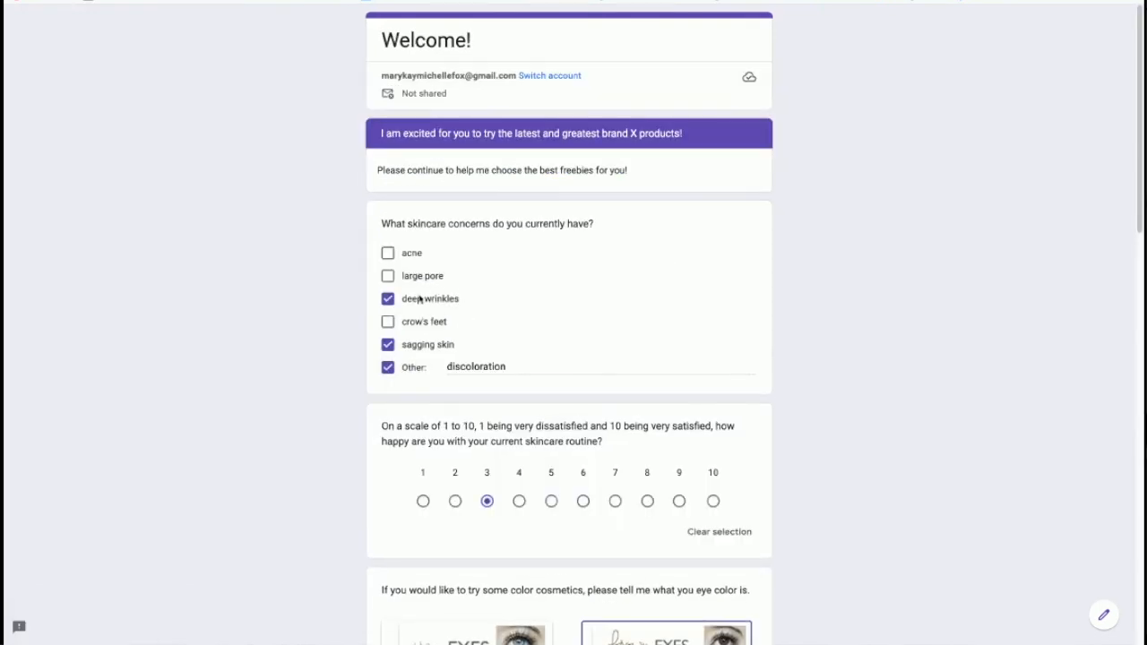
click(387, 253)
click(387, 300)
click(387, 345)
click(388, 368)
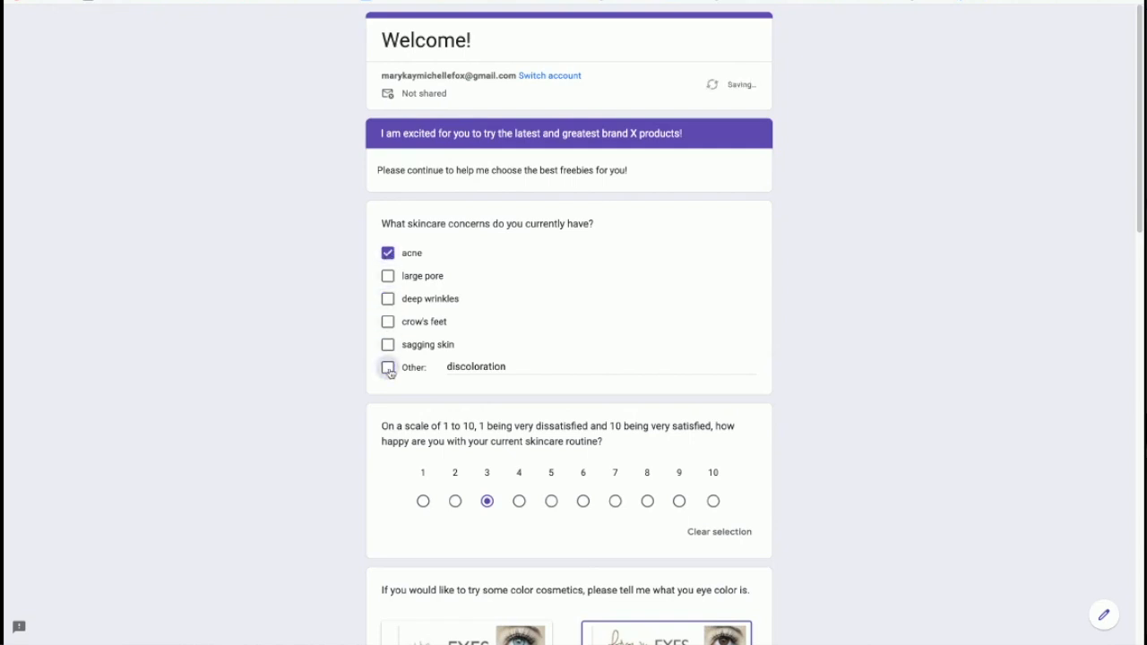
click(387, 322)
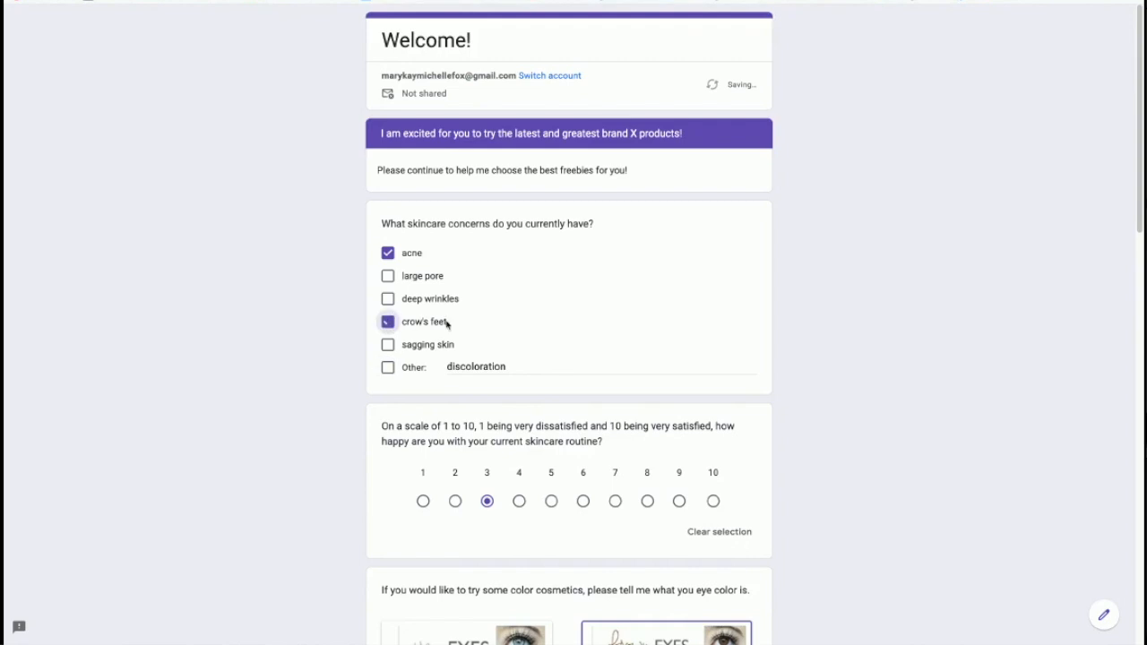
scroll(638, 344, down, 2)
Step: Rate satisfaction 7, pick Blue eyes, play the video, and choose 'combination to oily' skin
click(615, 318)
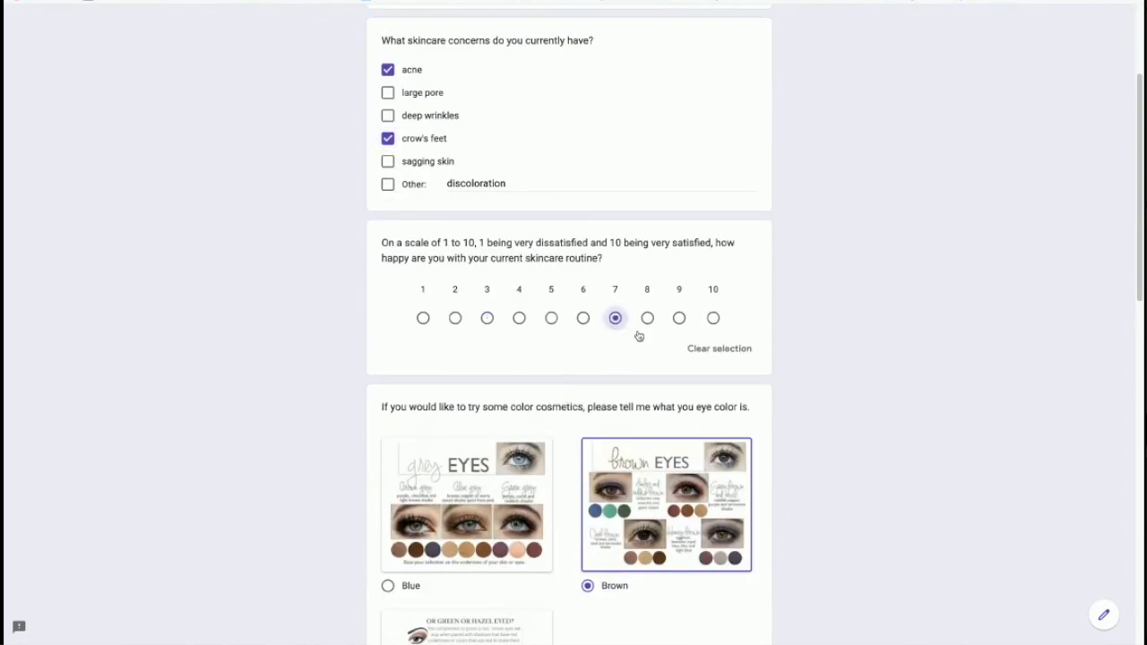
scroll(619, 430, down, 3)
click(388, 341)
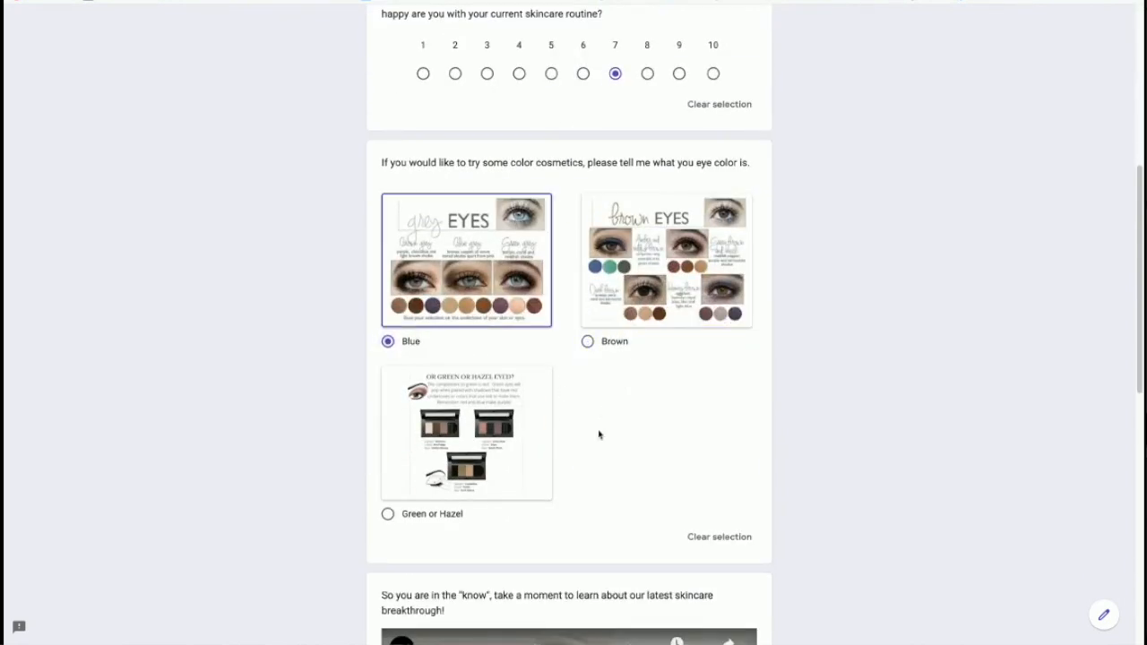
scroll(627, 447, down, 4)
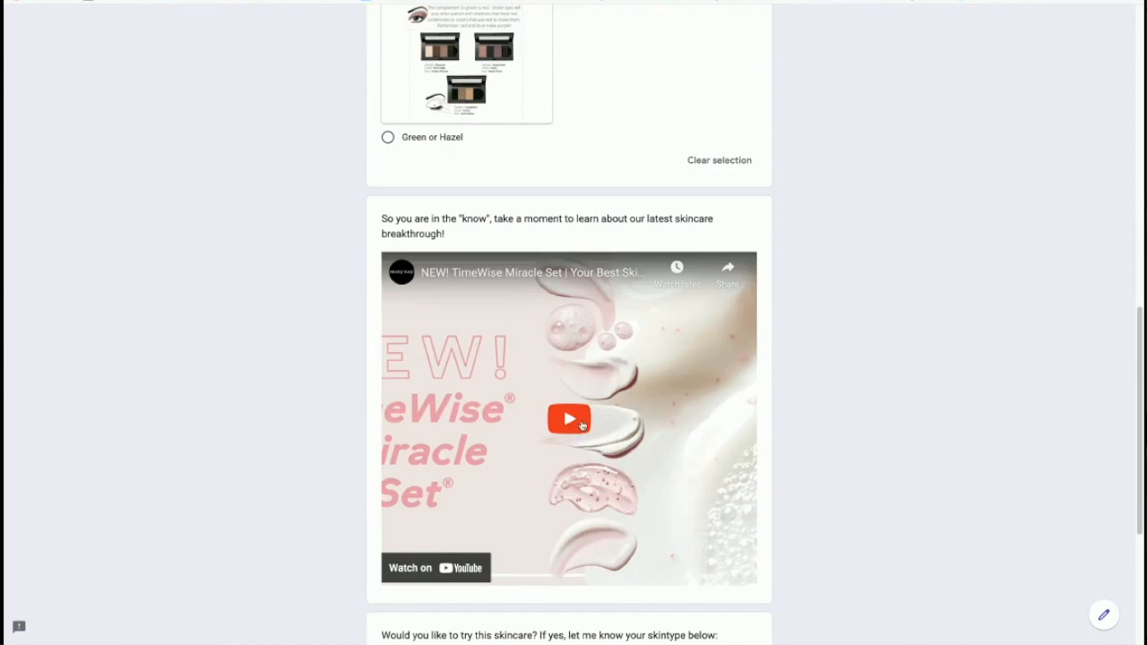
click(568, 421)
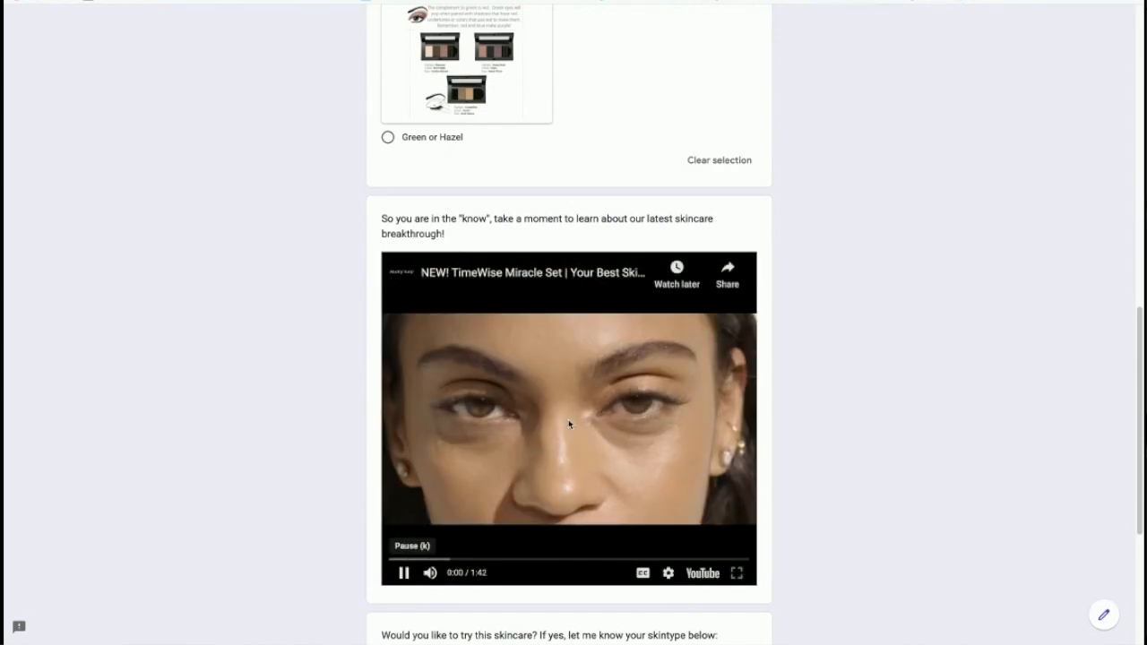
click(404, 575)
scroll(538, 511, down, 3)
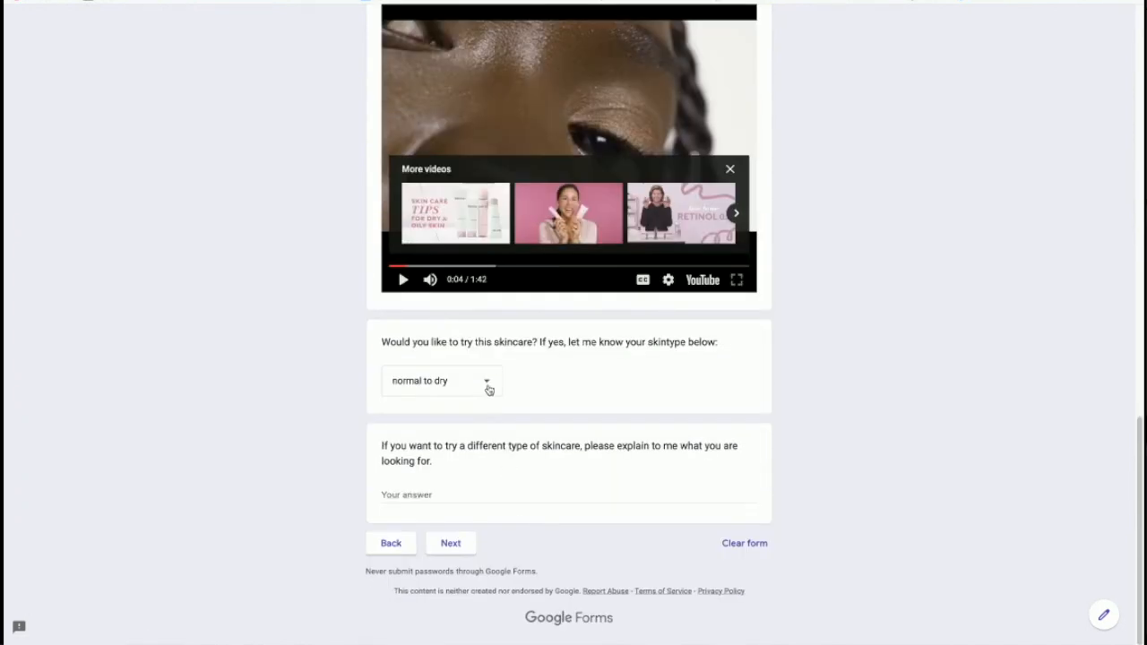
click(487, 385)
click(454, 421)
click(454, 541)
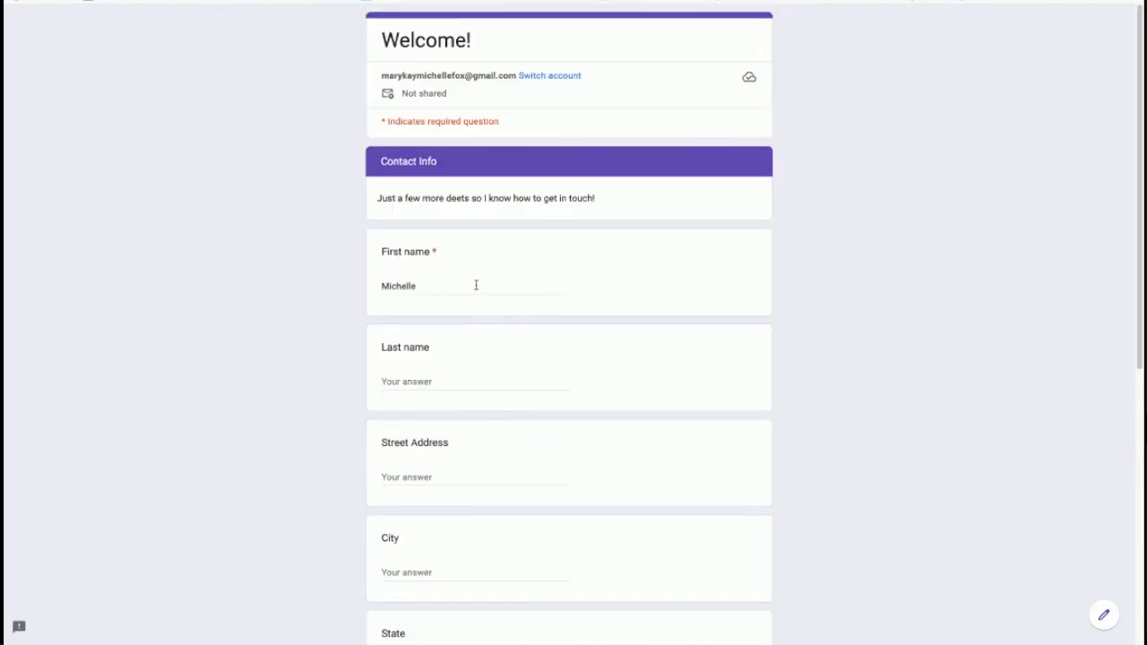
Step: Replace the email answer, submit the response, and return to the form editor
click(469, 283)
scroll(486, 469, down, 5)
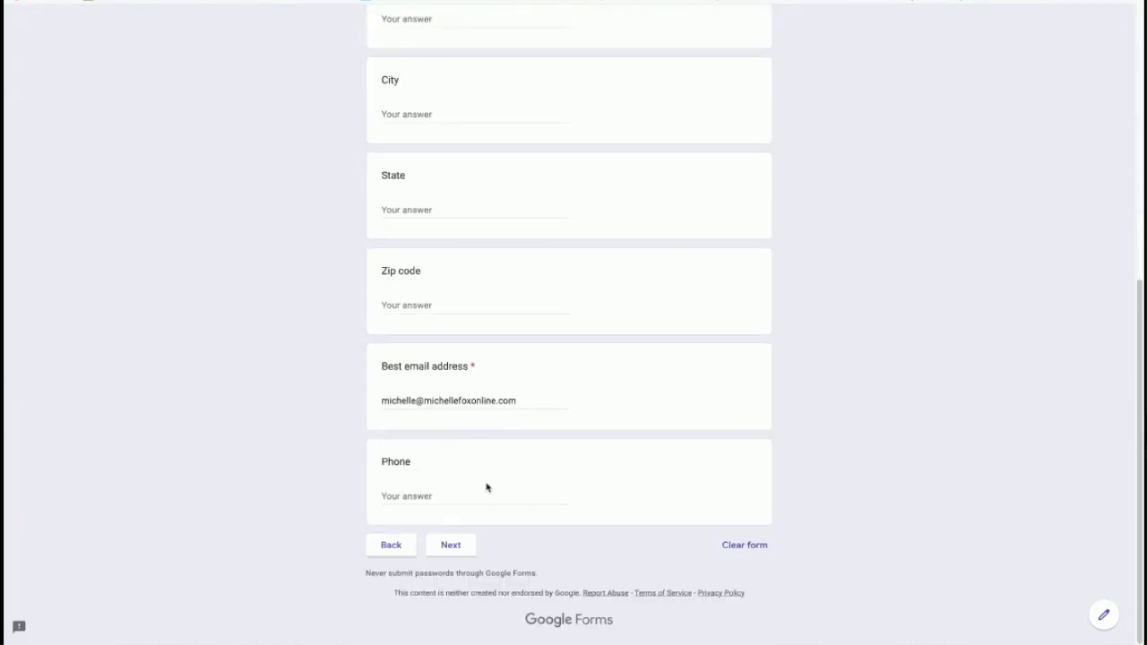
drag(523, 400, 300, 388)
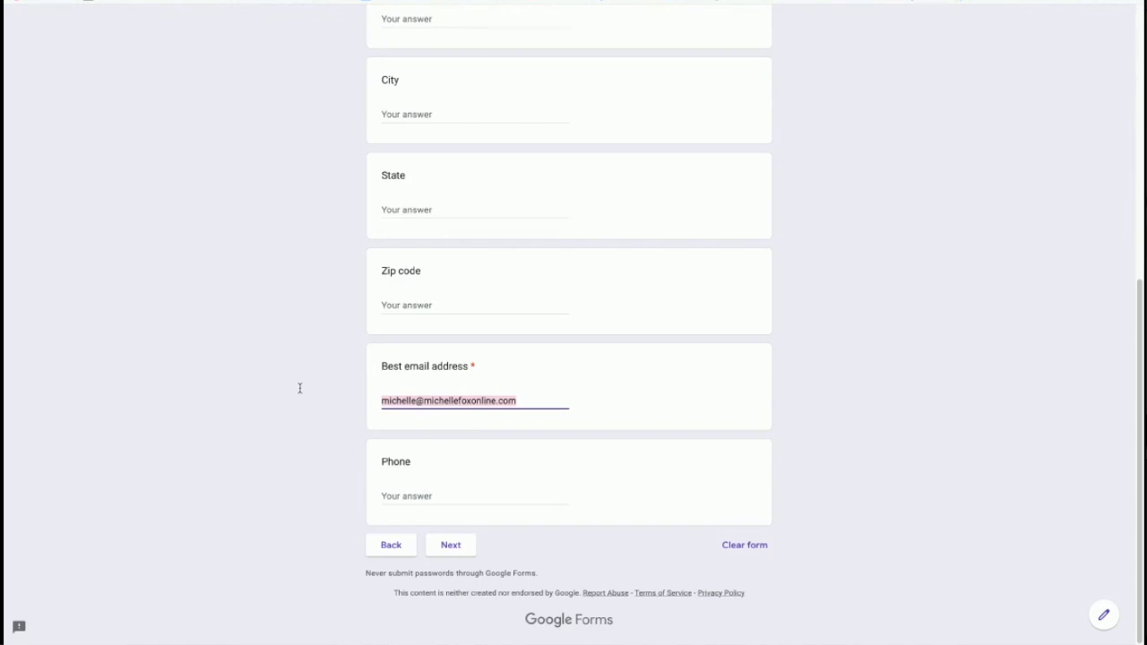
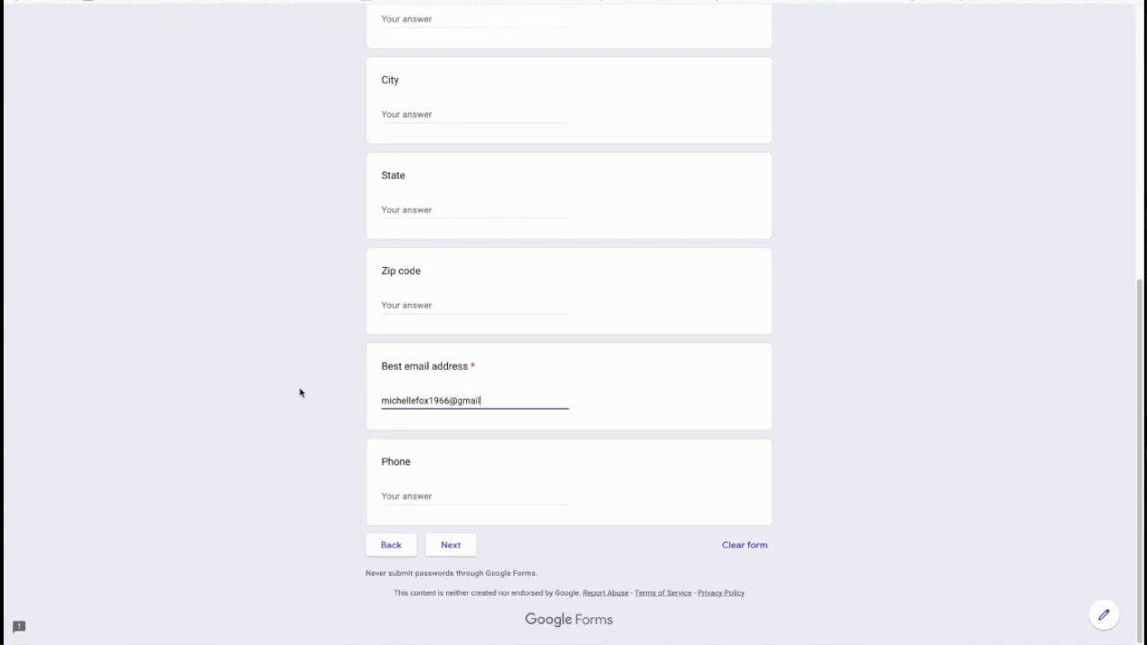
click(450, 545)
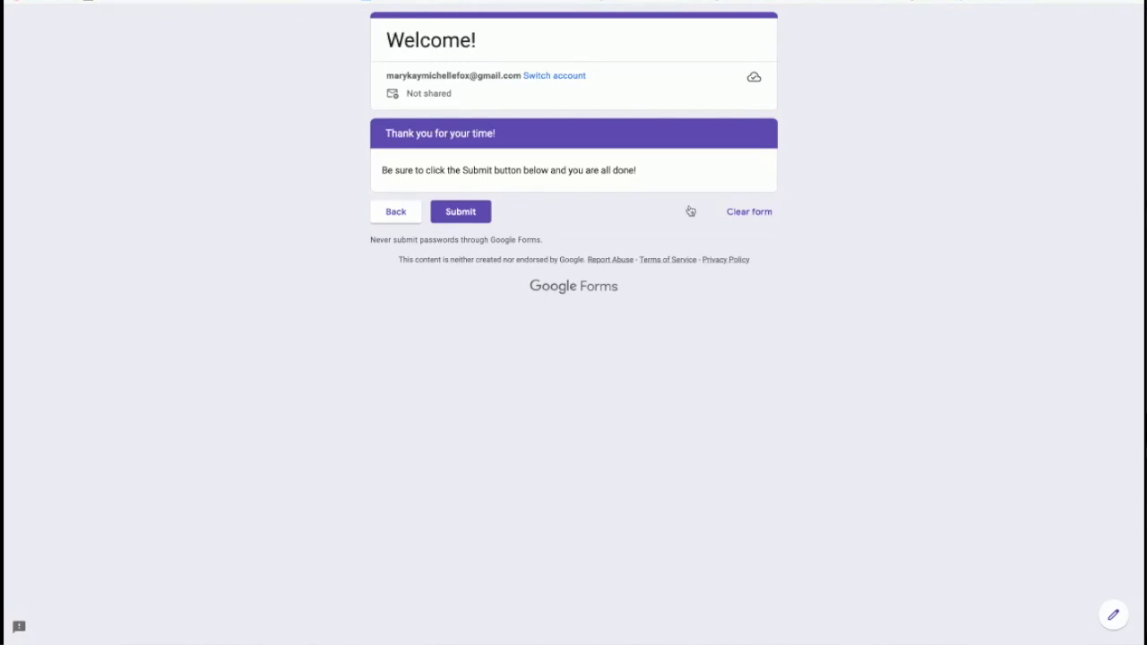
click(475, 215)
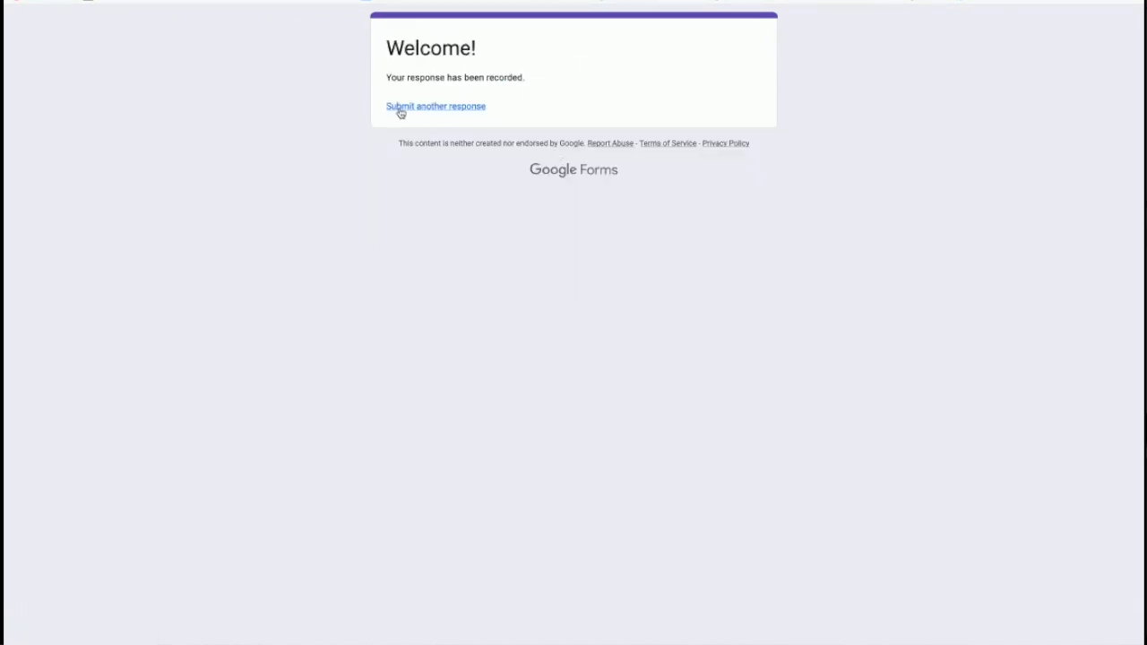
key(alt+Left)
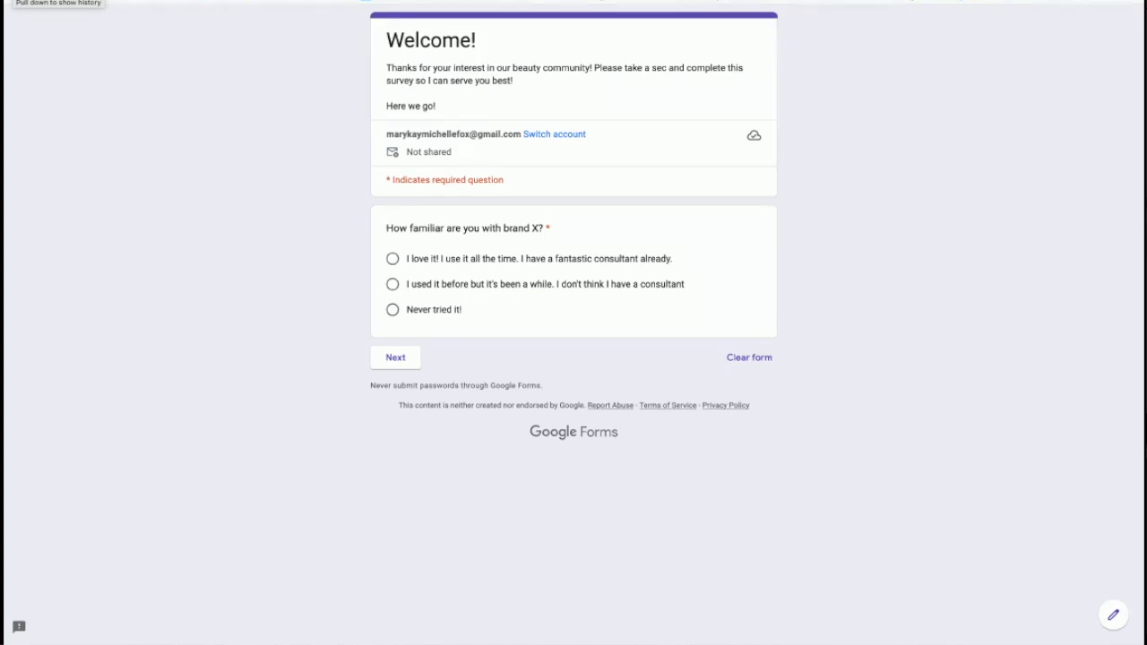
click(1113, 615)
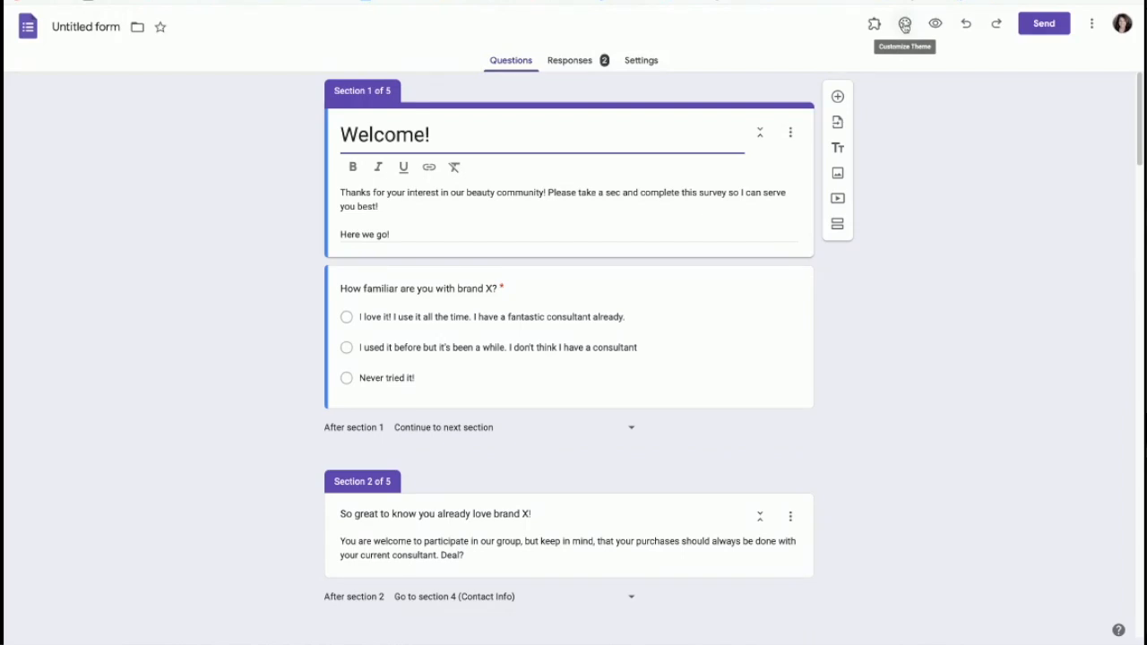
Step: Set the theme colour to teal and the background to the light grey swatch
click(905, 27)
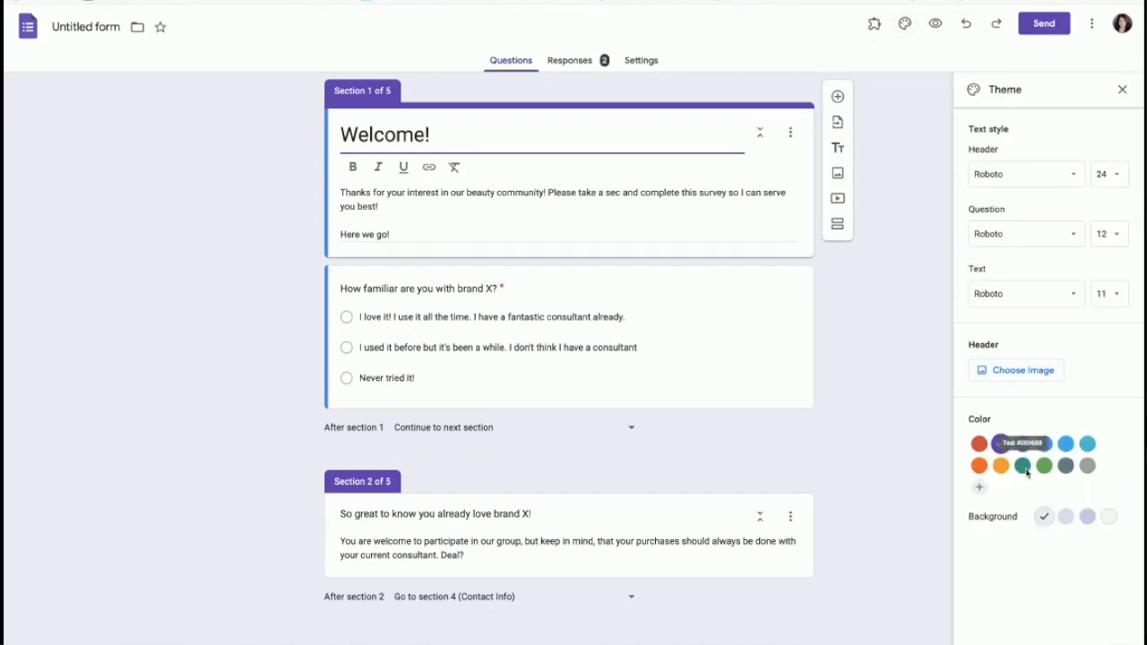
click(1022, 467)
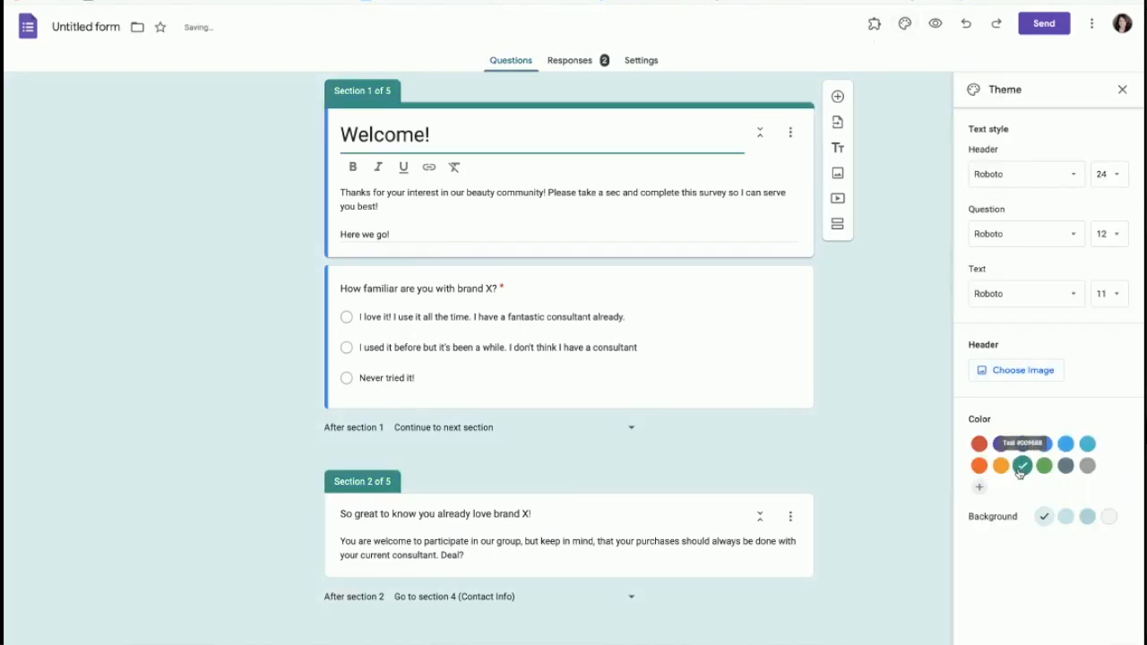
click(1087, 517)
click(1066, 518)
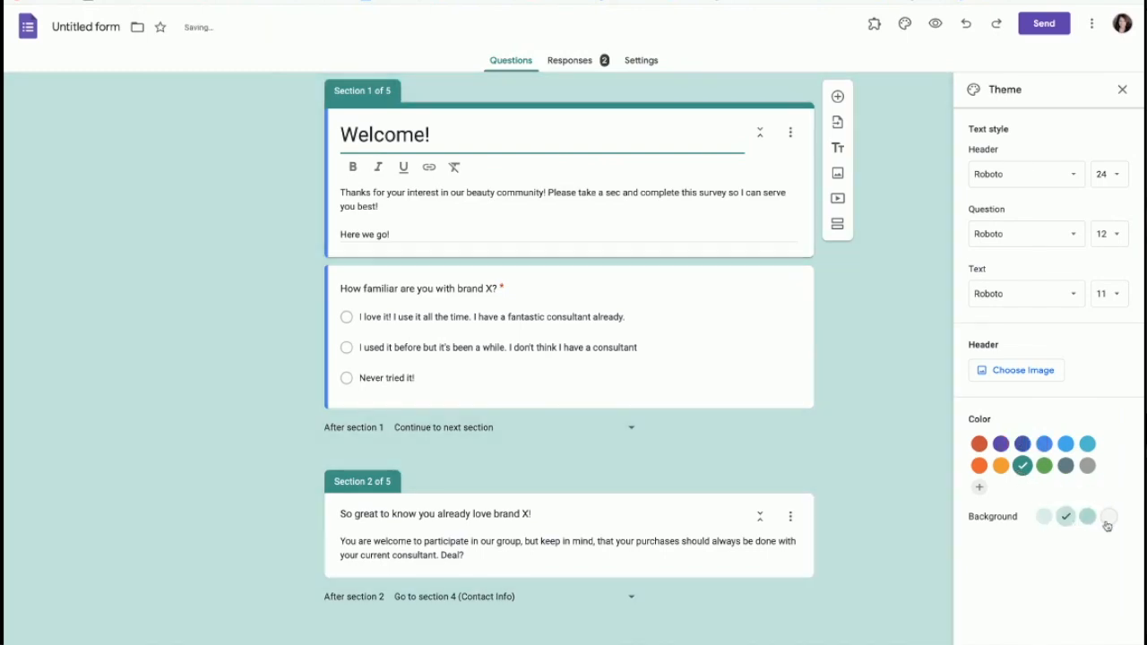
click(1109, 520)
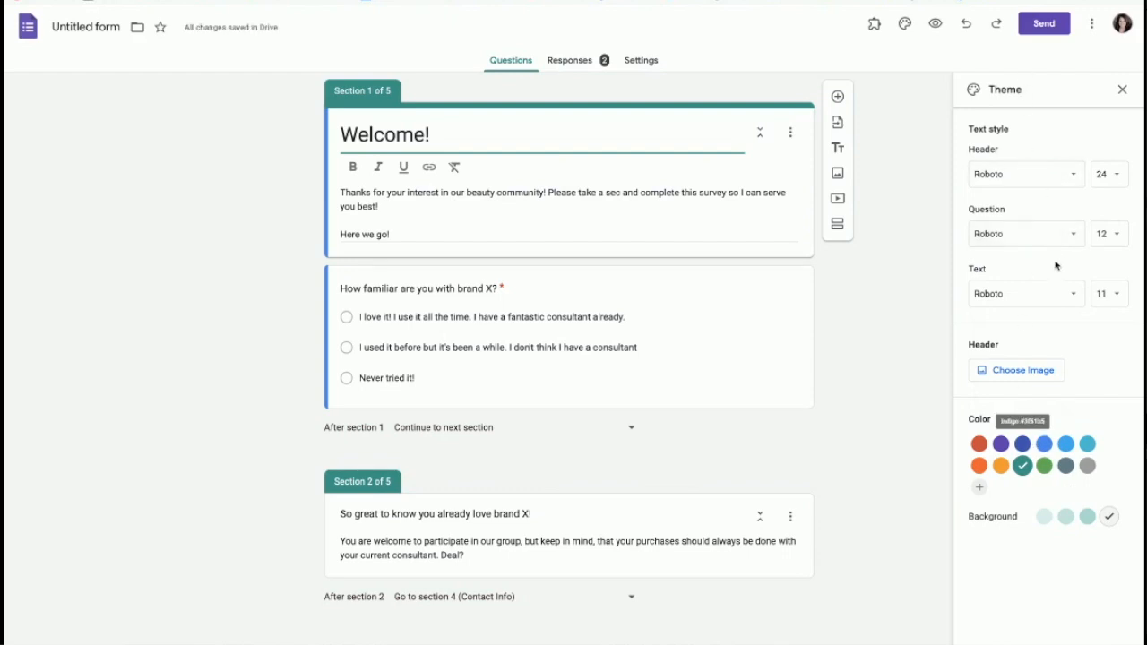
Step: Browse header image options in the Illustrations, Upload and Photos tabs
click(1025, 372)
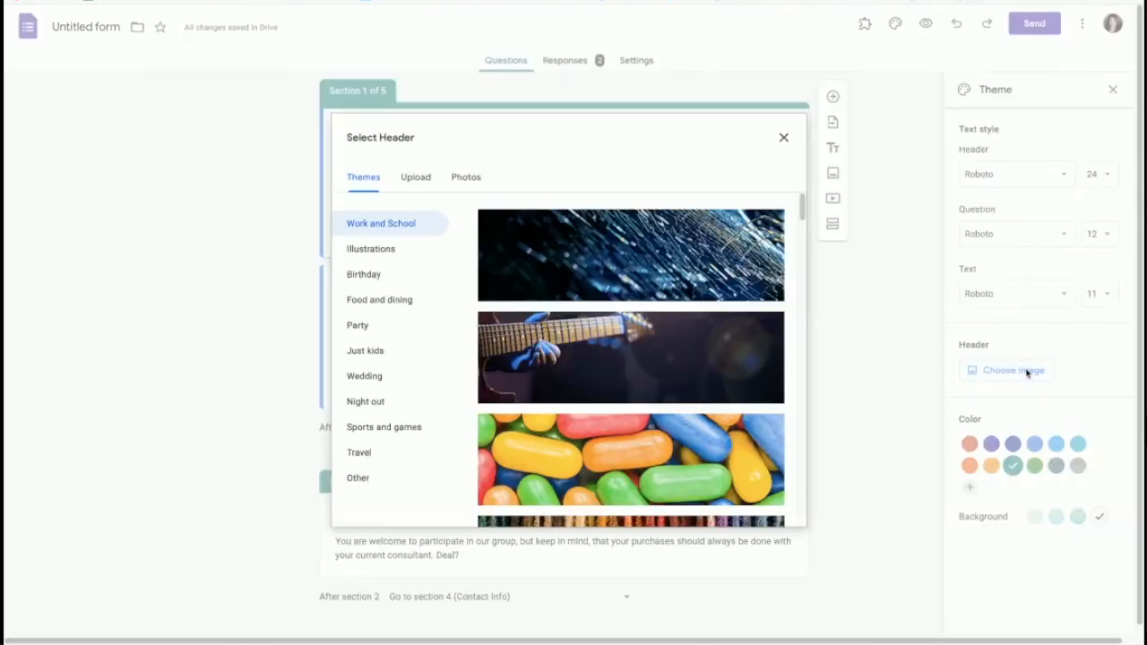
scroll(615, 386, down, 3)
scroll(619, 400, down, 1)
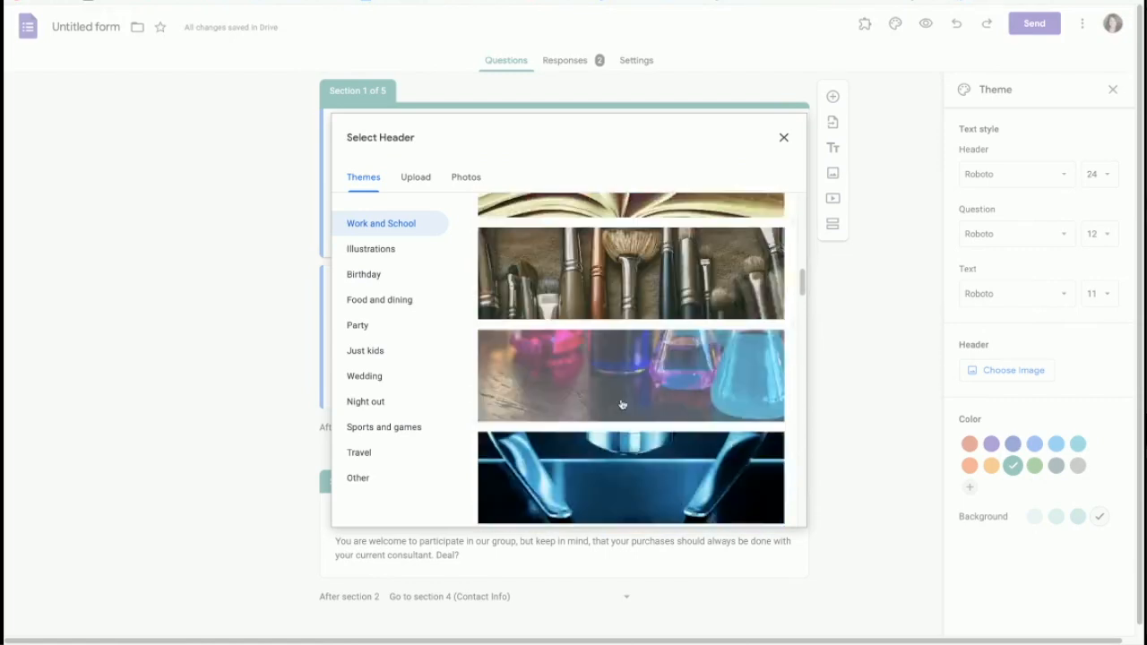
scroll(621, 404, down, 8)
scroll(622, 404, down, 6)
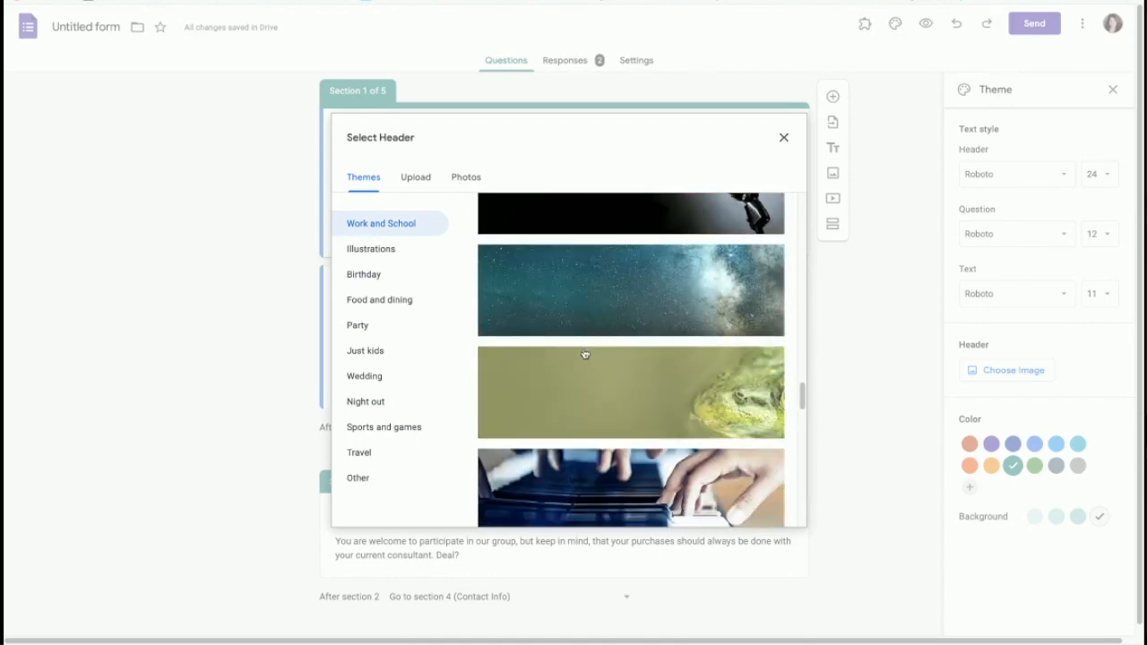
scroll(585, 354, down, 10)
scroll(592, 355, down, 8)
scroll(591, 351, down, 3)
click(364, 253)
scroll(616, 325, down, 5)
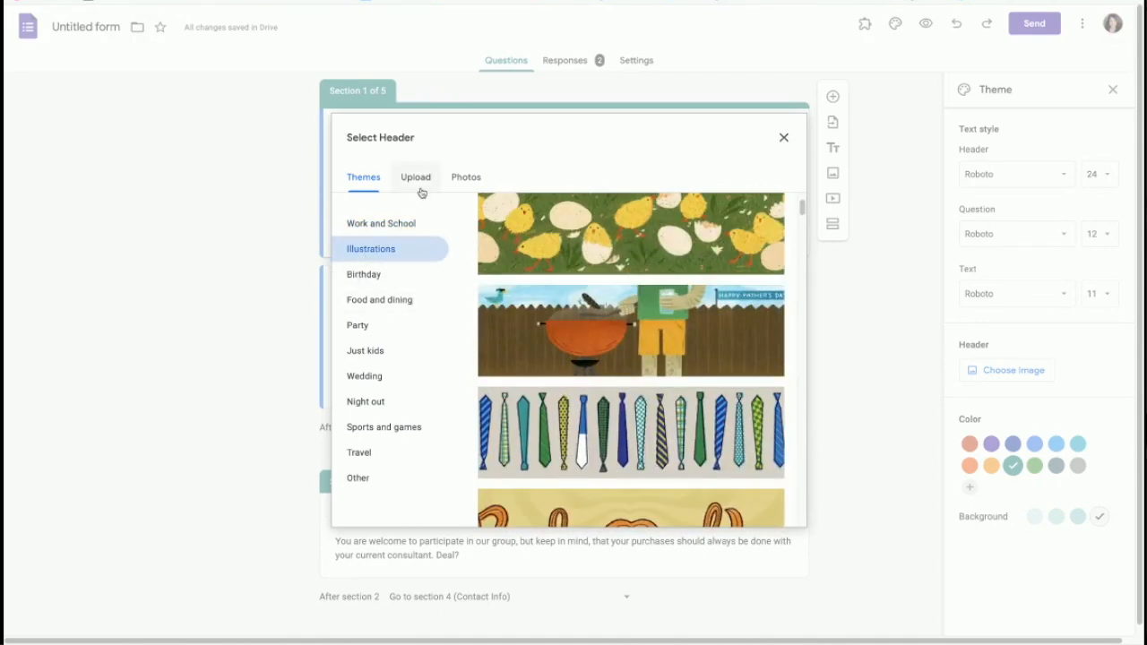
click(414, 178)
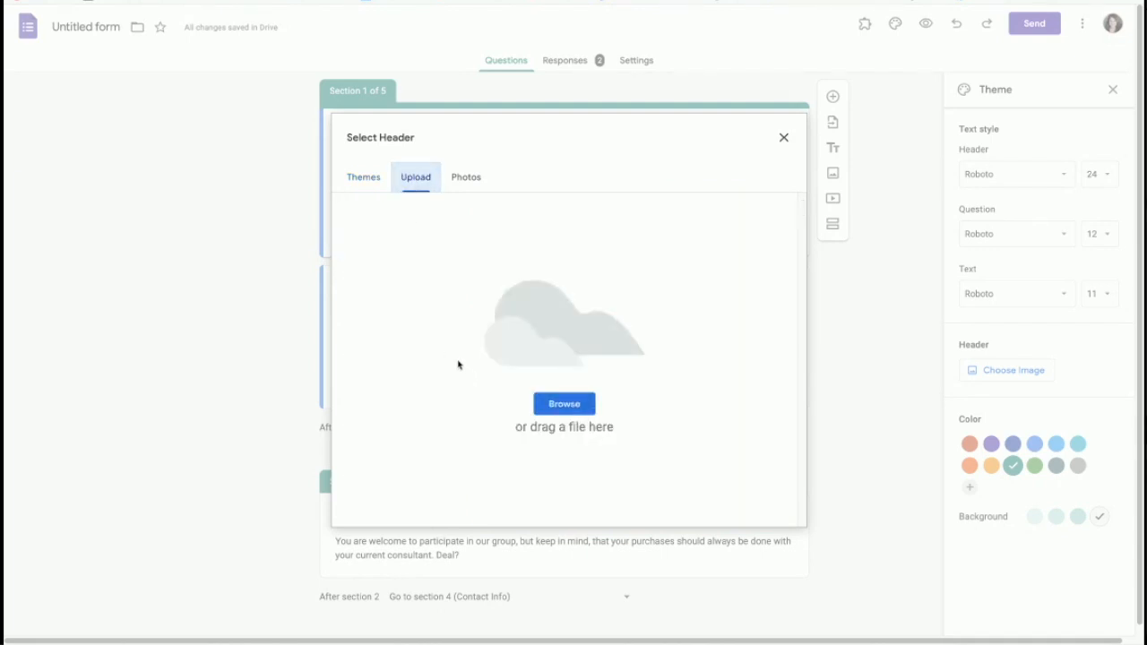
click(468, 178)
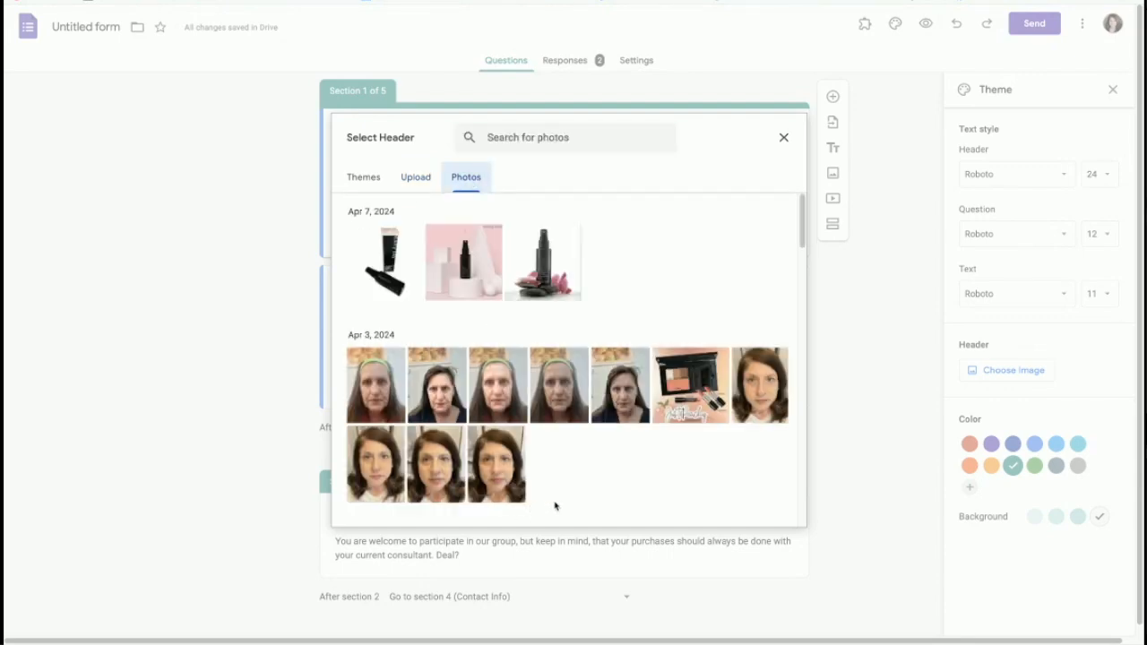
scroll(556, 504, down, 5)
Step: Insert the yellow confetti-and-streamers image from the Wedding themes as the header
click(363, 177)
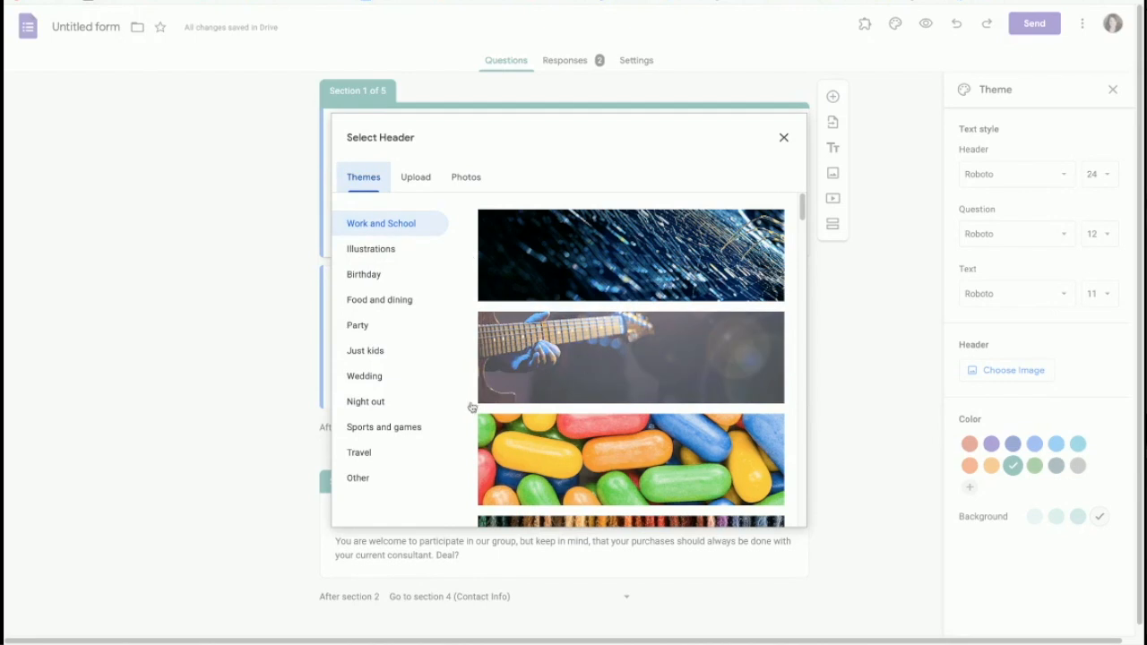
click(364, 377)
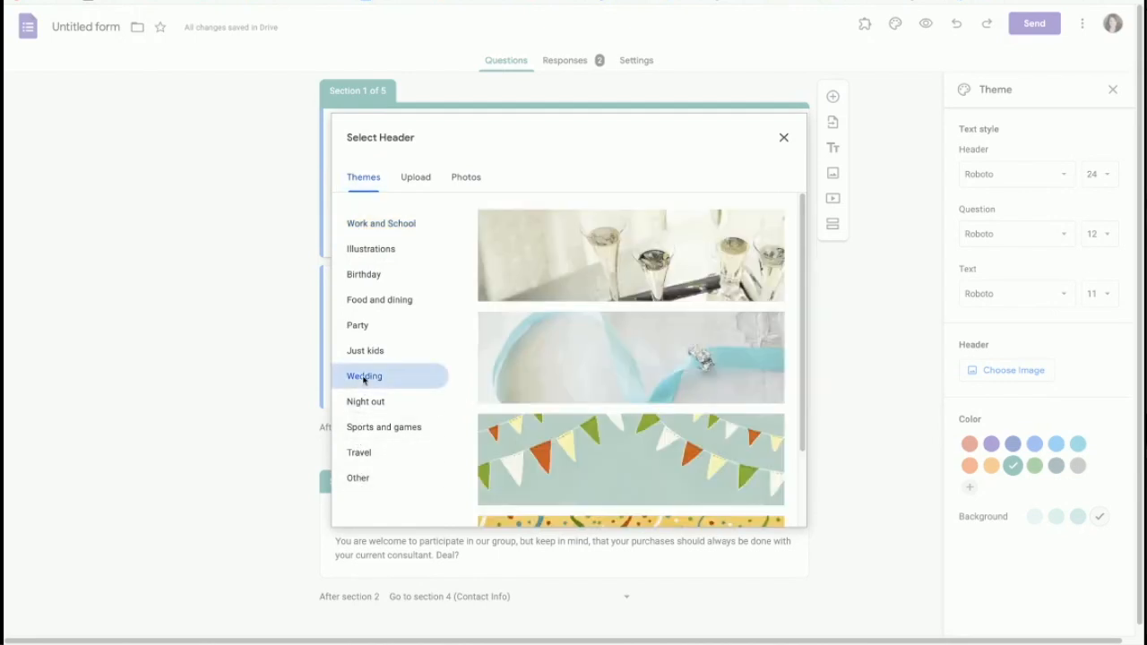
scroll(630, 364, down, 1)
scroll(630, 364, down, 1)
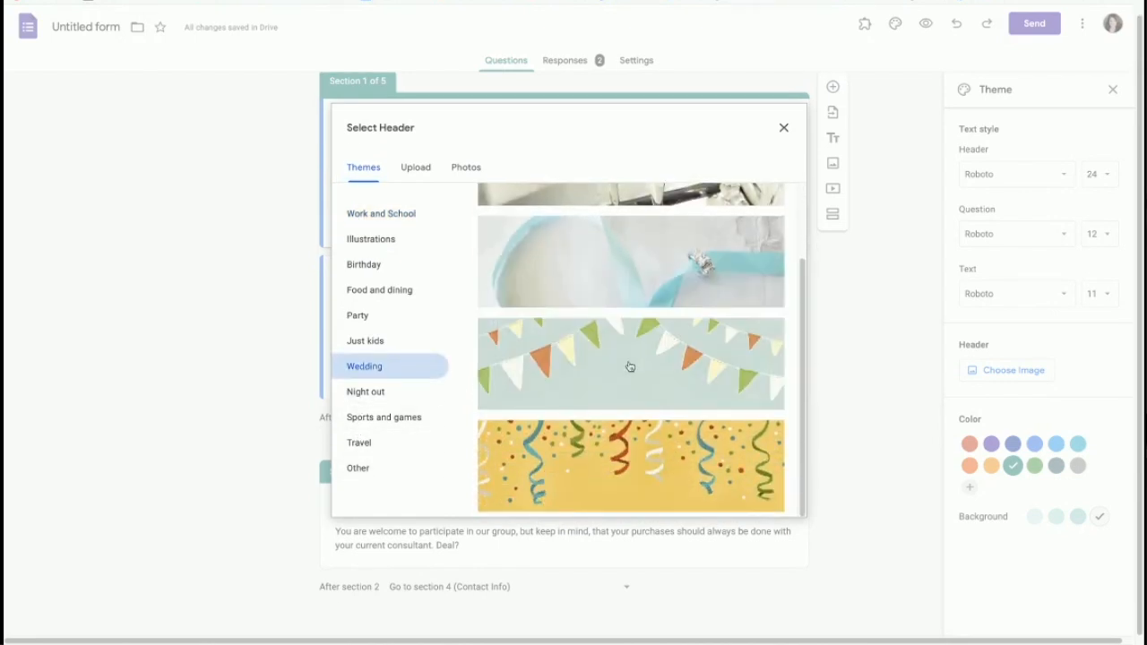
click(641, 473)
click(768, 501)
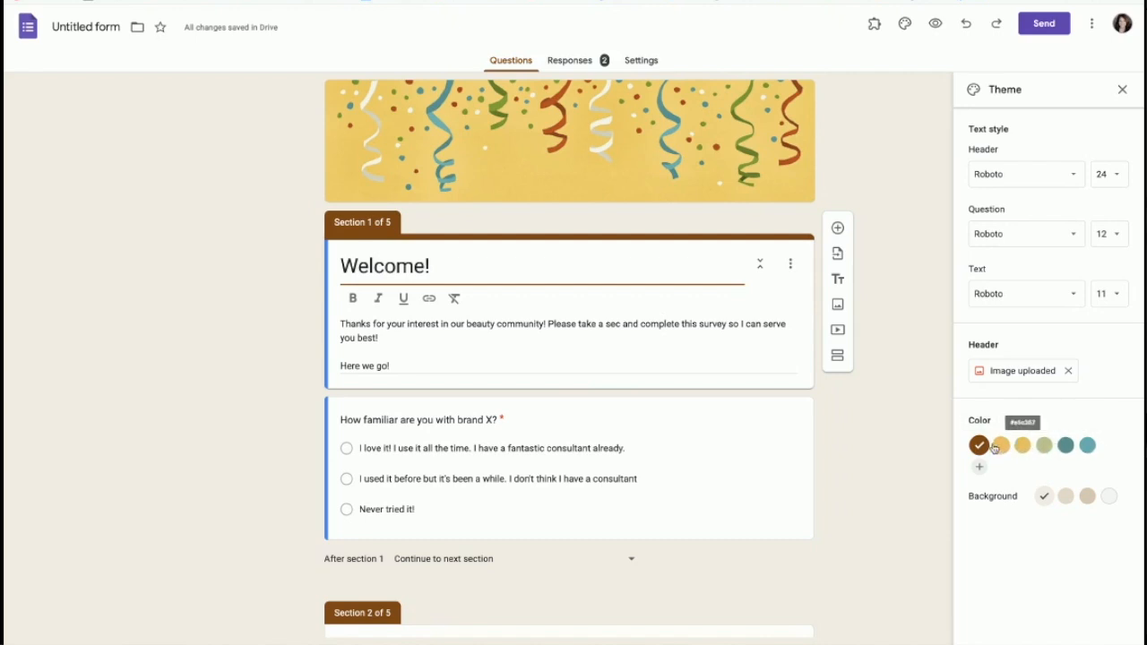
Step: Switch the theme colour to teal and try Playfair Display, Comfortaa and Impact title fonts
click(1087, 446)
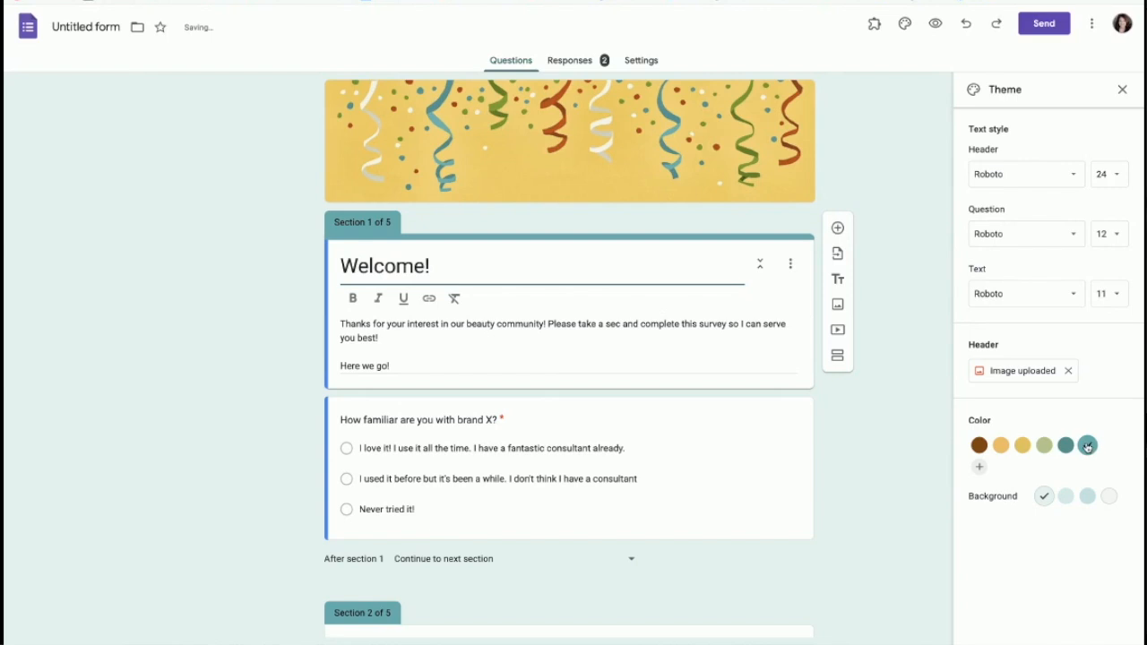
click(1074, 176)
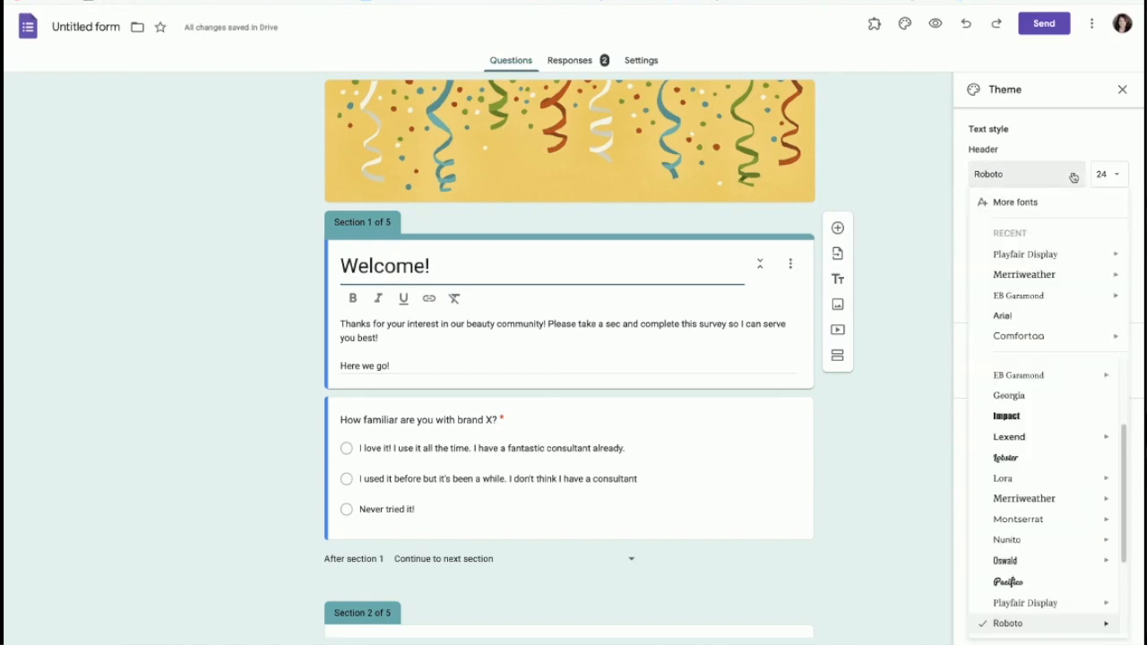
click(1042, 257)
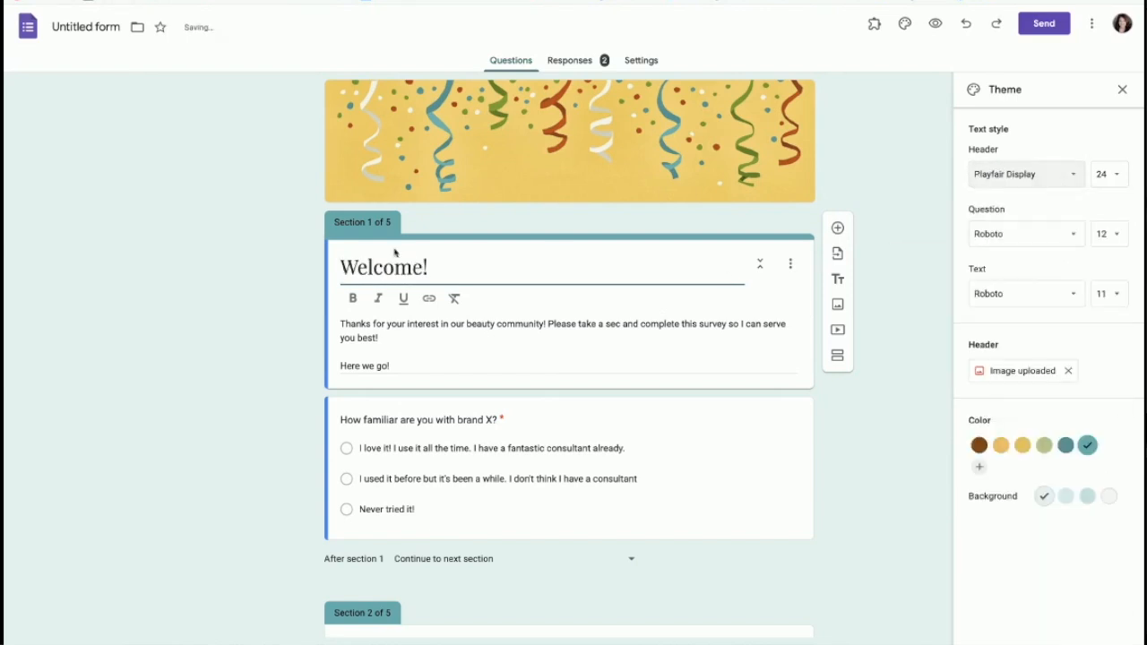
click(1074, 176)
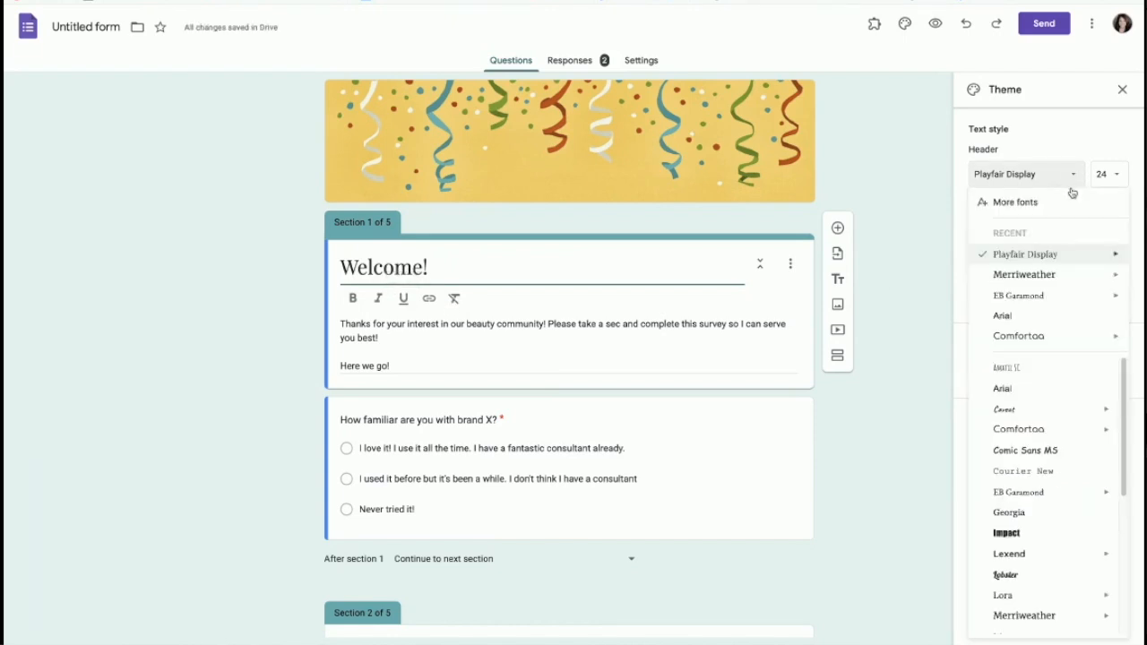
click(1044, 430)
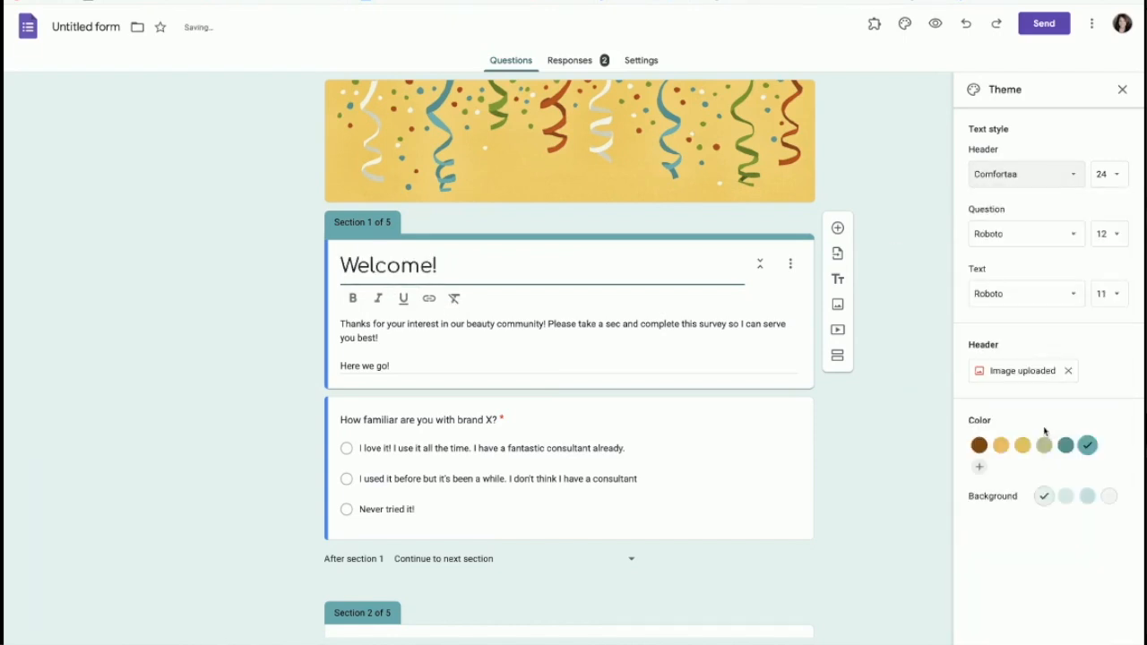
click(1075, 176)
click(1008, 533)
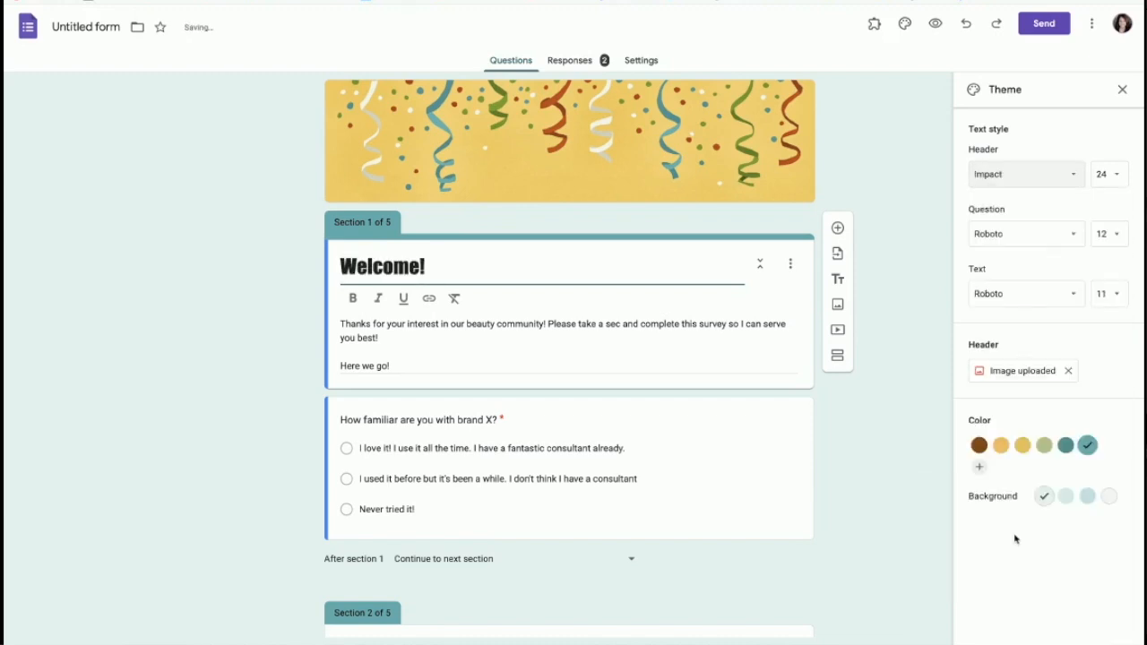
Step: Set the header title font to Lora
click(1049, 177)
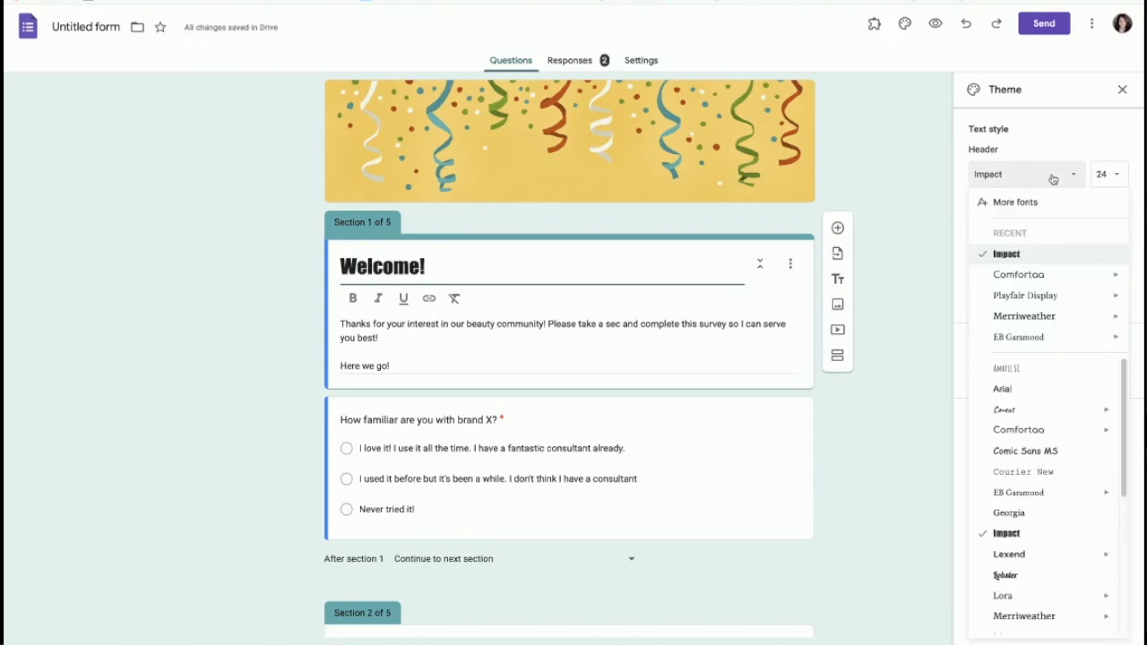
scroll(1027, 559, down, 4)
scroll(1021, 529, up, 1)
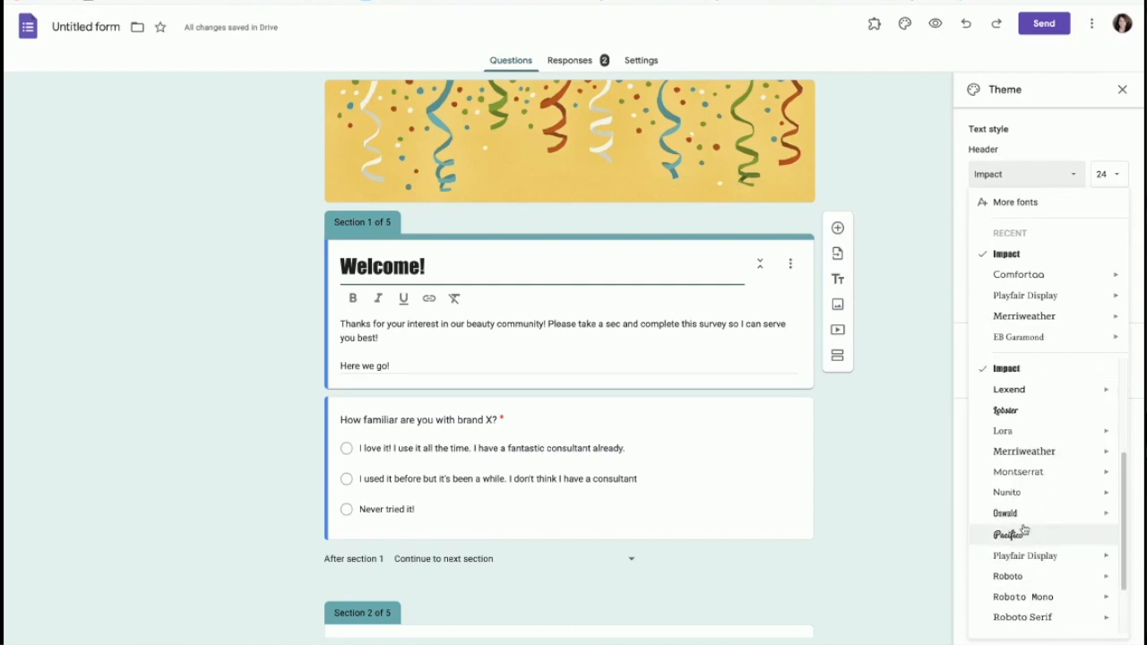
mouse_move(1013, 526)
scroll(1013, 520, up, 2)
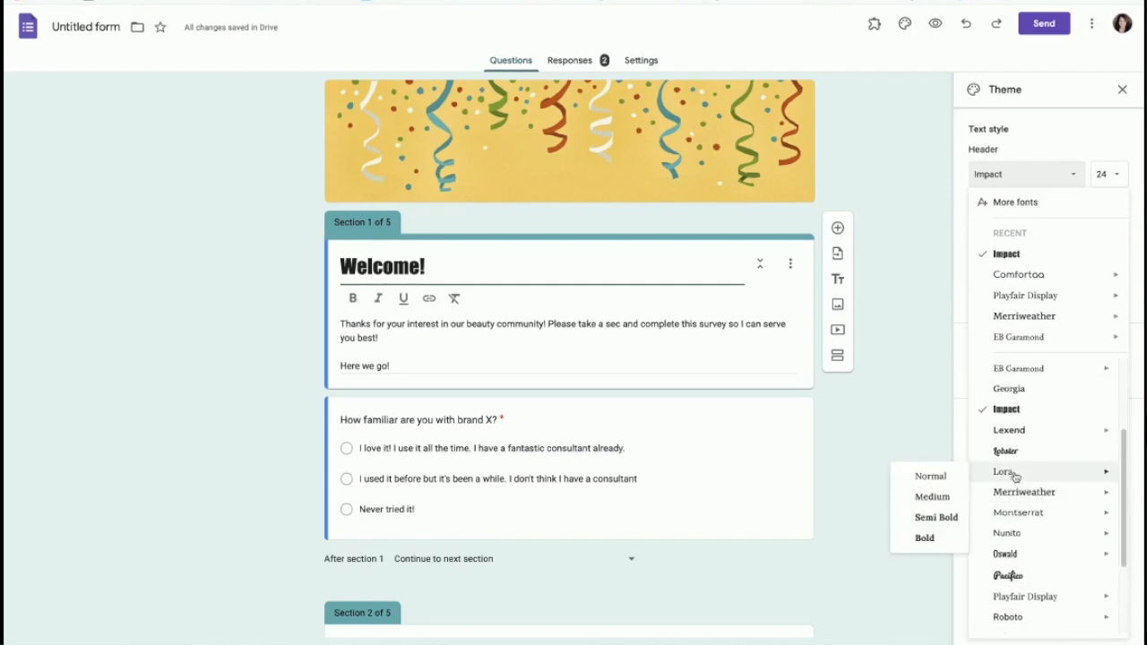
click(1004, 472)
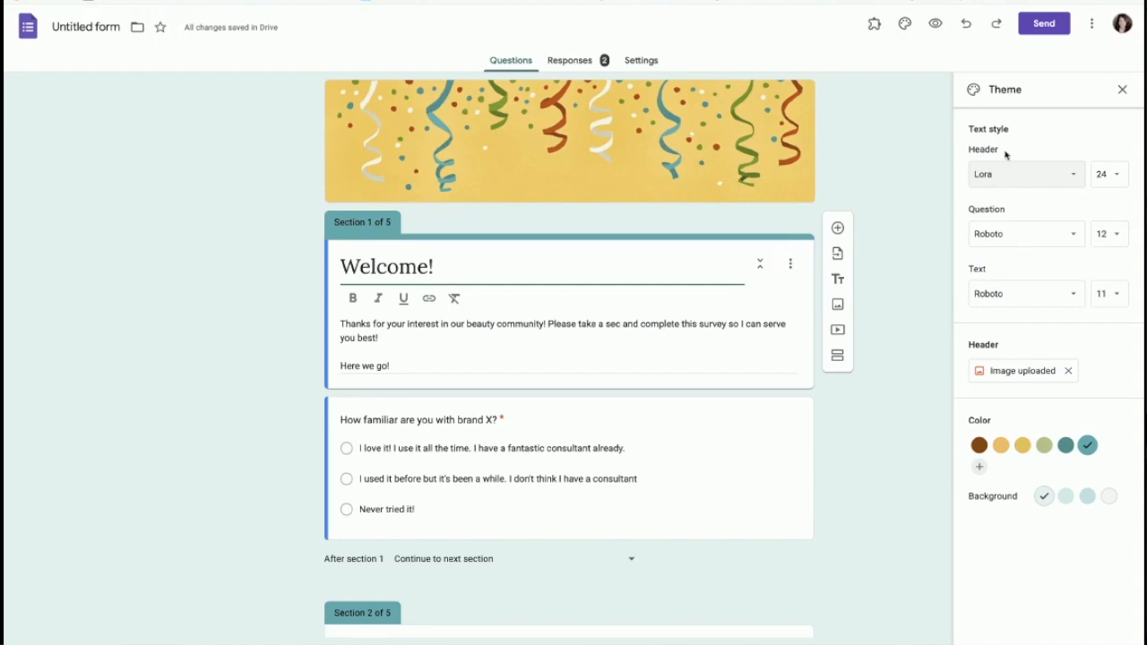
Step: Use Comfortaa for the question font and Lexend for the body text font
click(1074, 235)
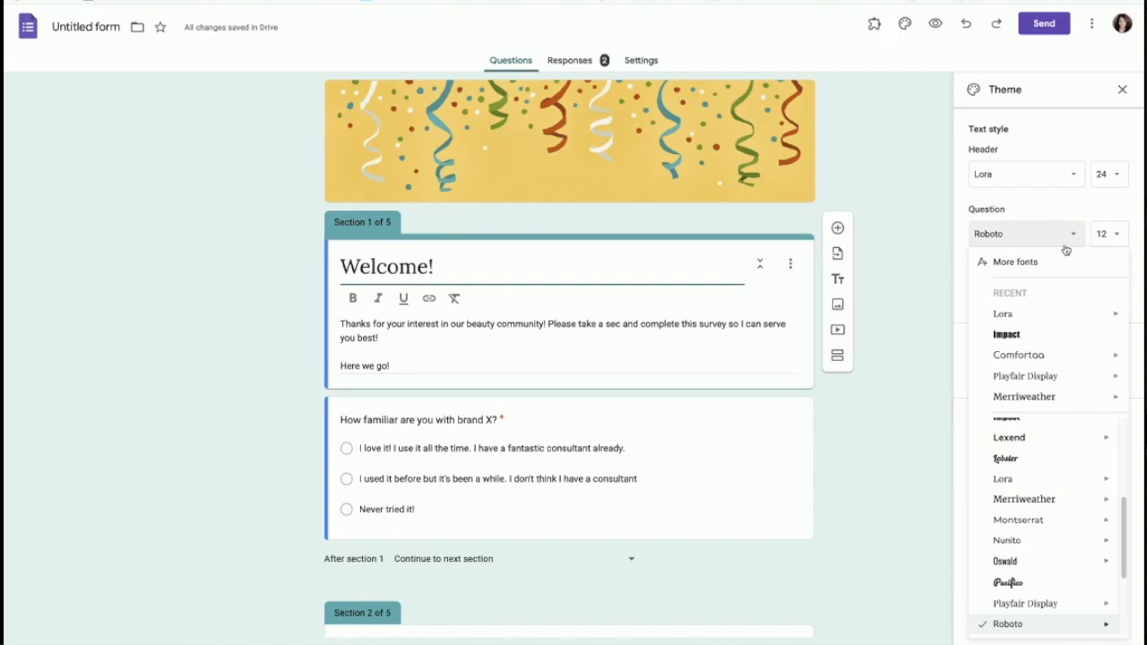
click(1034, 355)
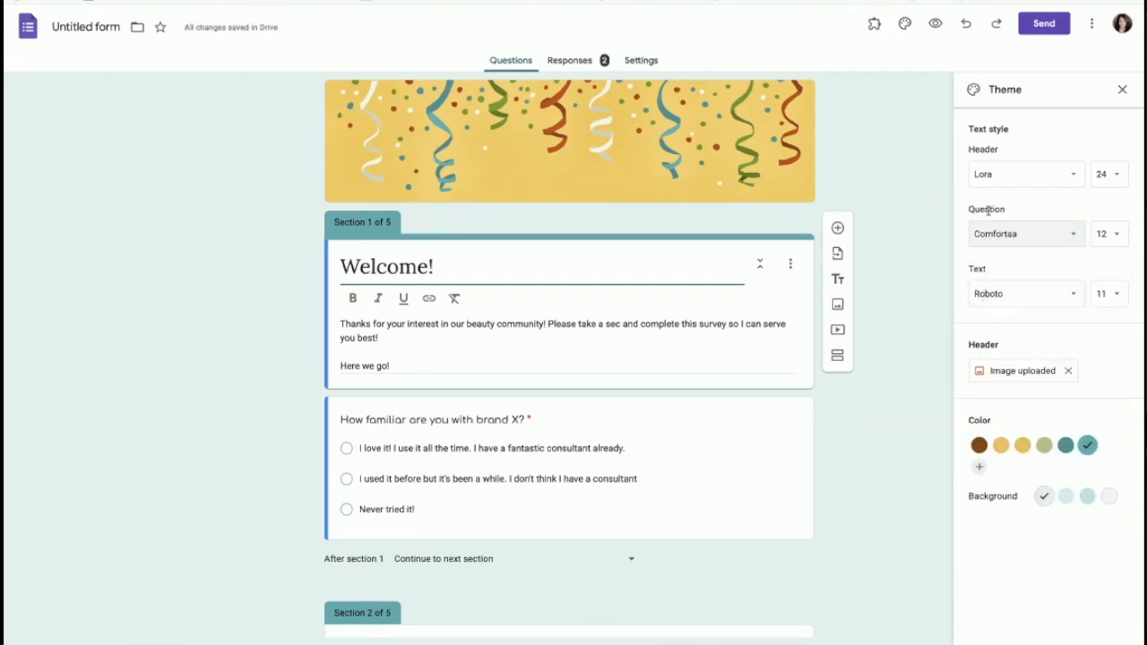
click(1074, 296)
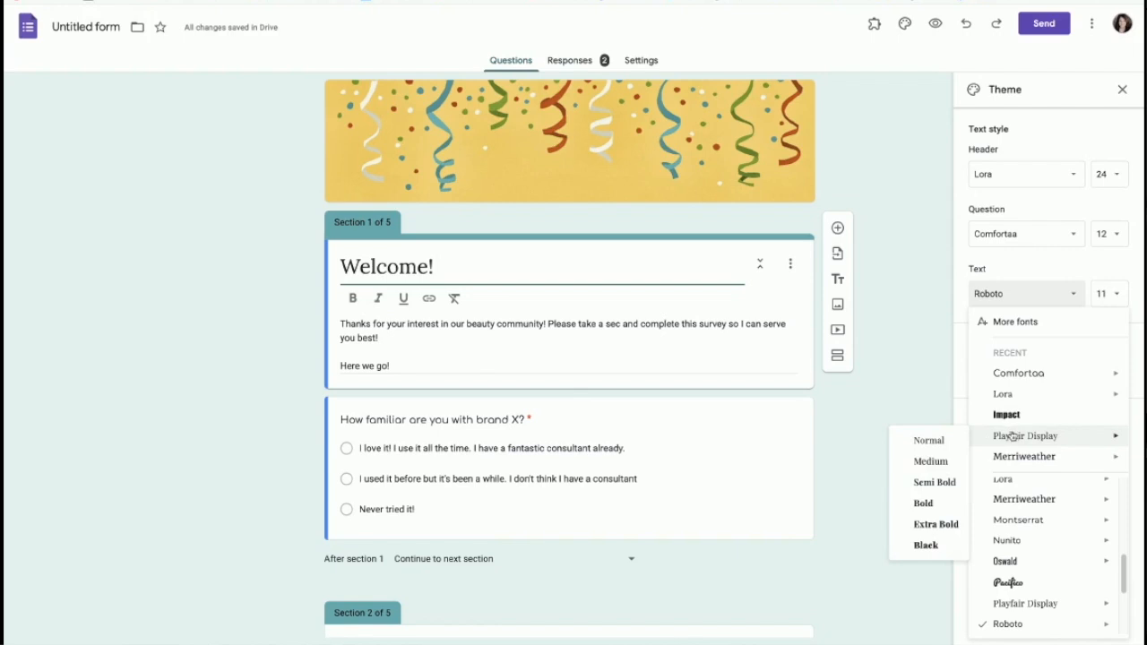
scroll(1021, 537, up, 3)
scroll(1022, 576, down, 3)
scroll(1022, 586, up, 1)
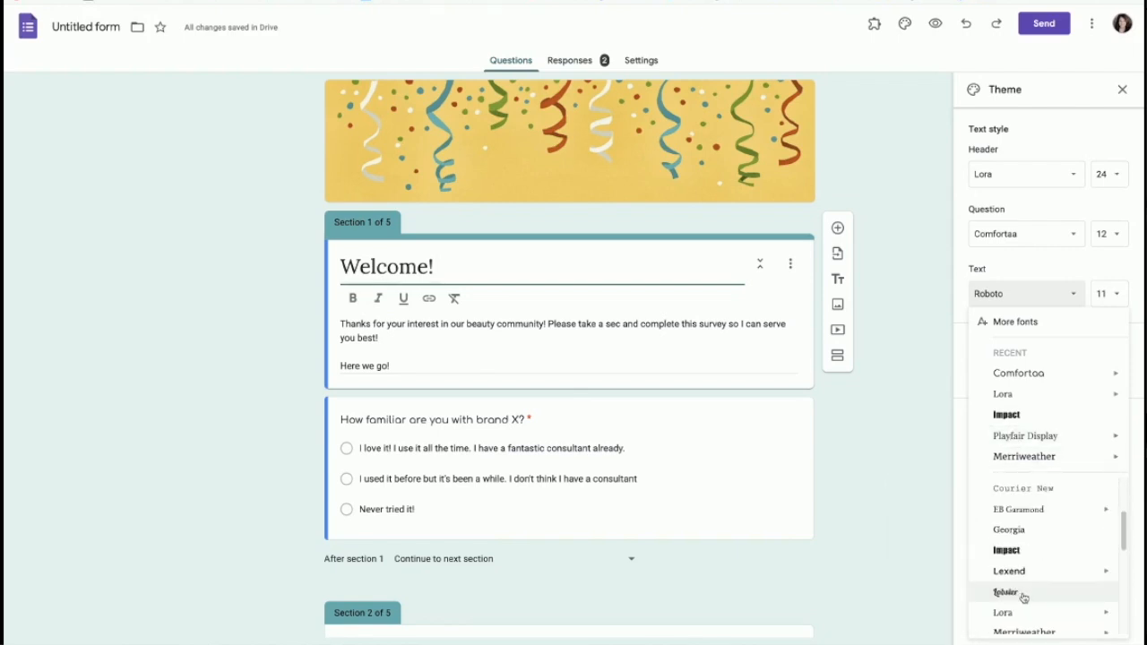
click(1015, 571)
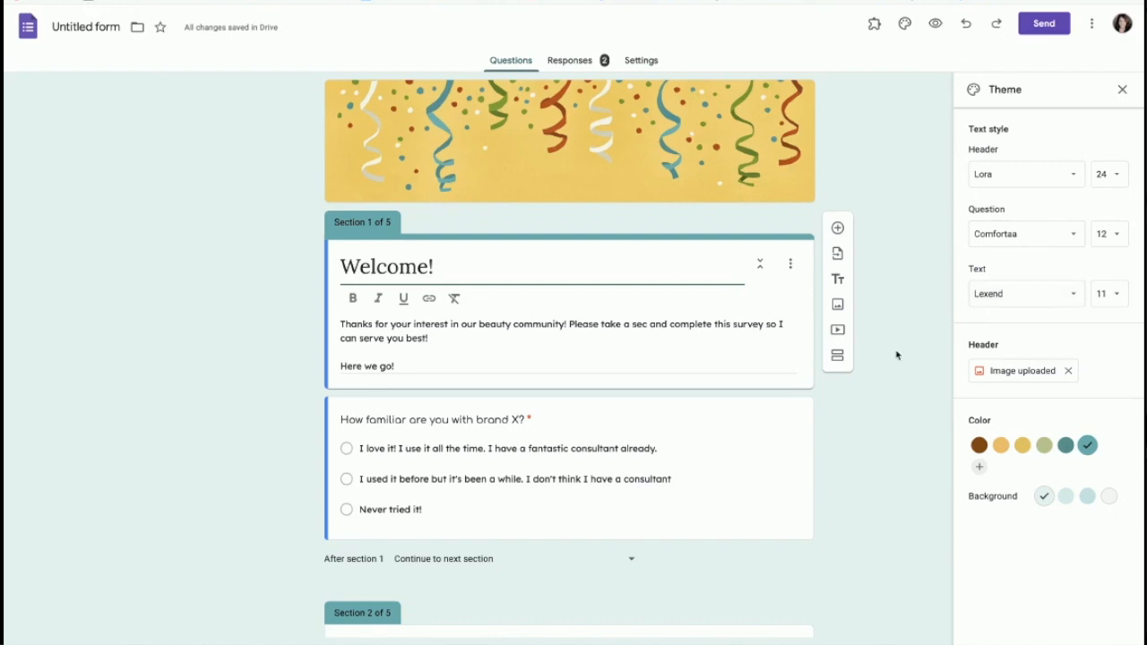
Step: Preview the form with its Lora title and confetti header, then return to the editor
click(935, 24)
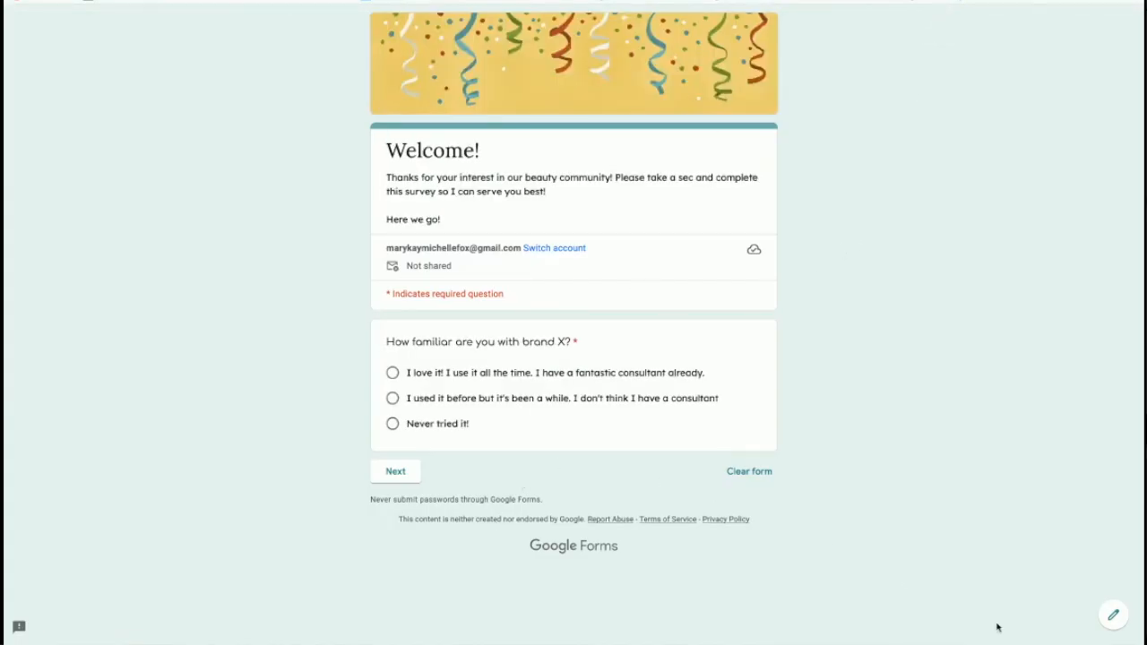
click(1113, 614)
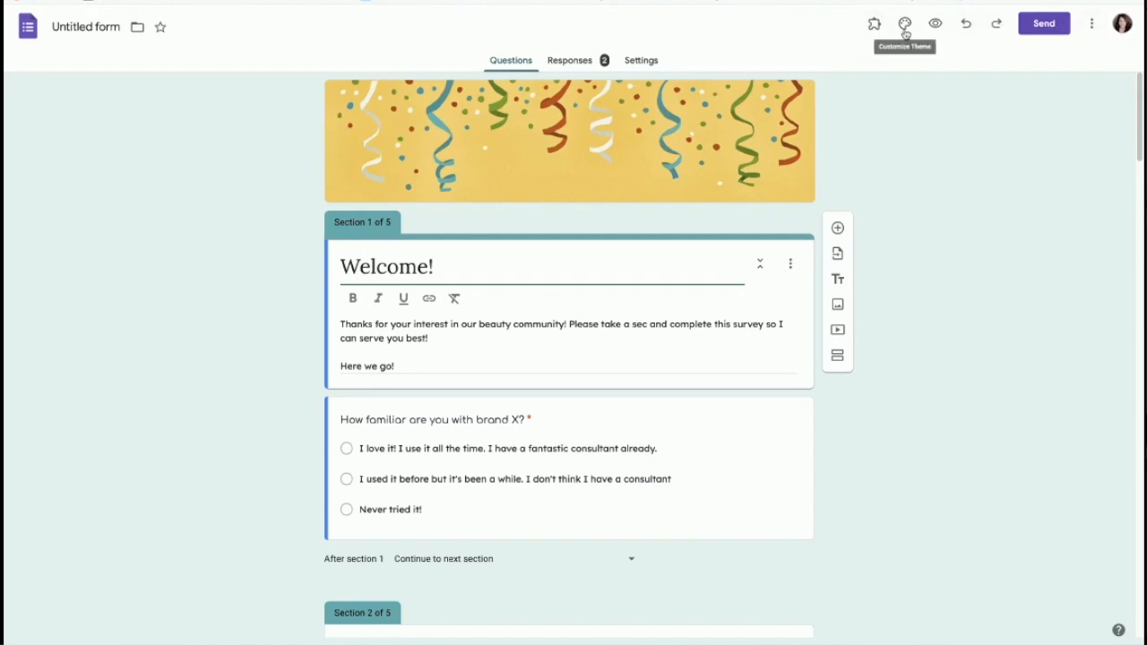
Step: Switch to the form's Settings tab, where quiz mode is still off
click(1091, 27)
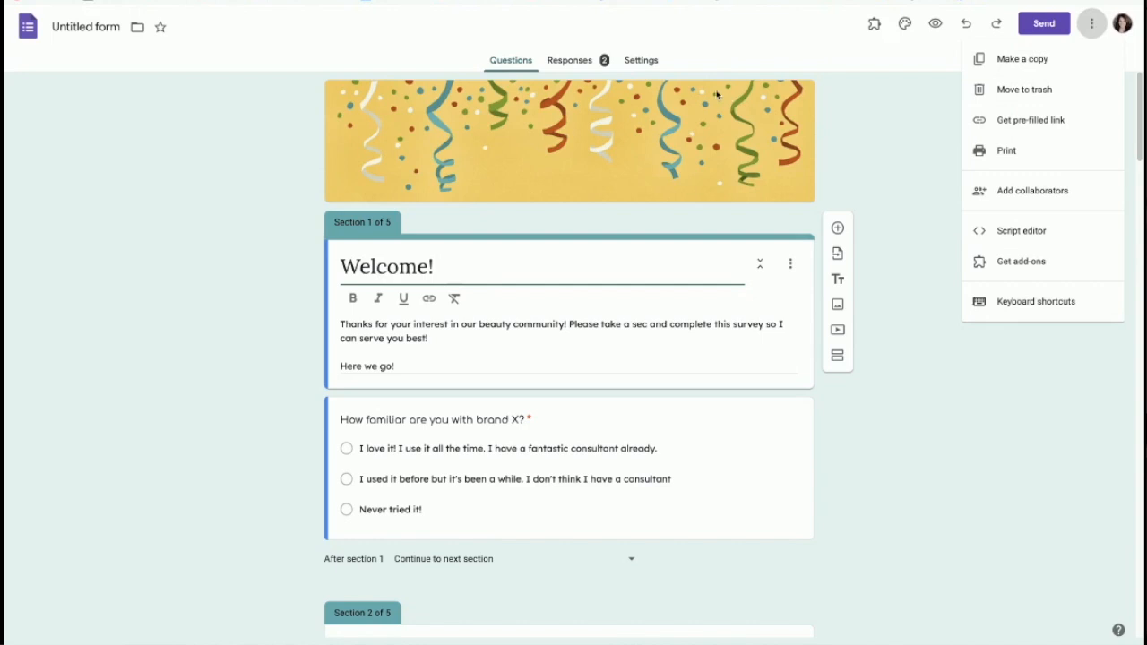
click(650, 63)
click(638, 64)
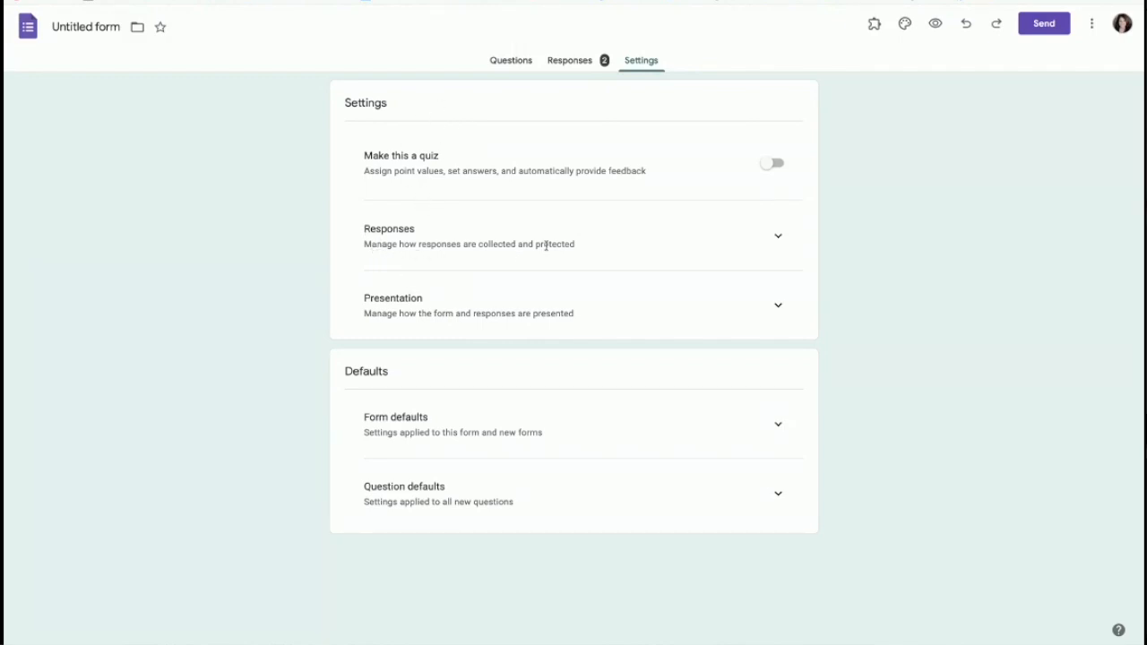
Step: Expand Responses settings: email collection set to Do not collect, editing and one-response limit off
click(777, 238)
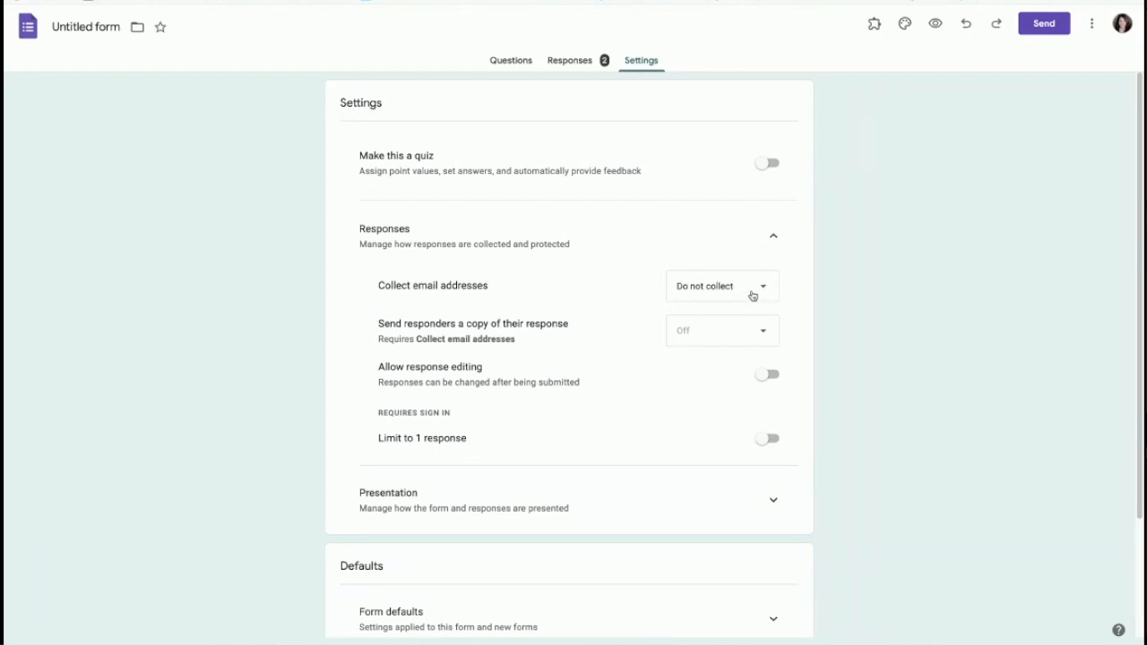
click(759, 290)
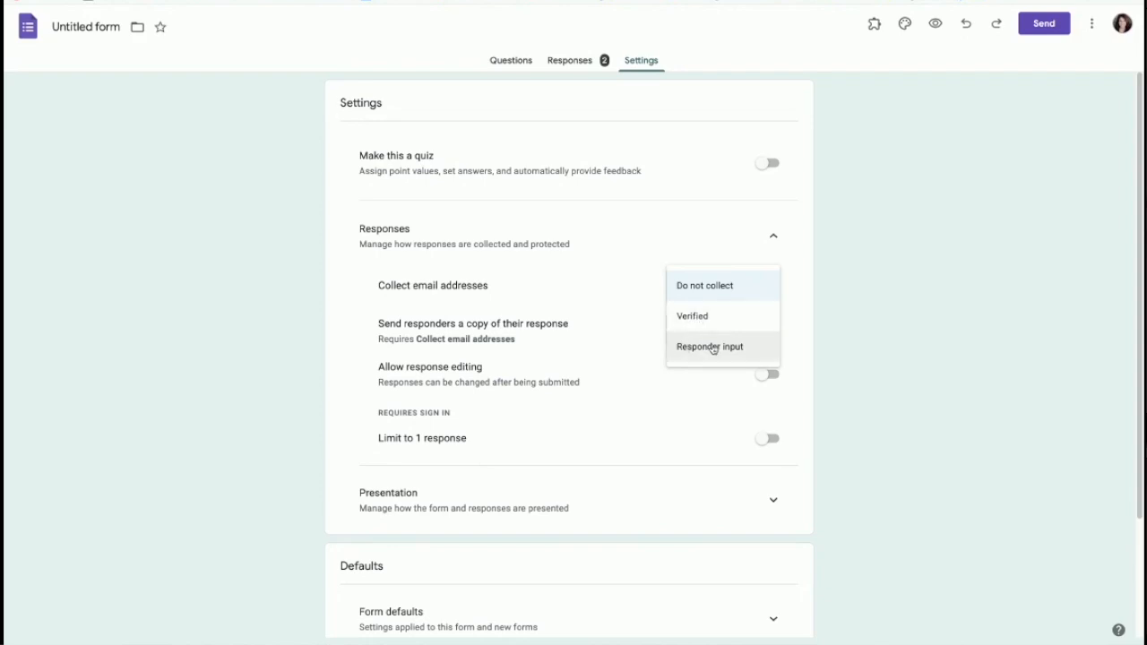
click(703, 288)
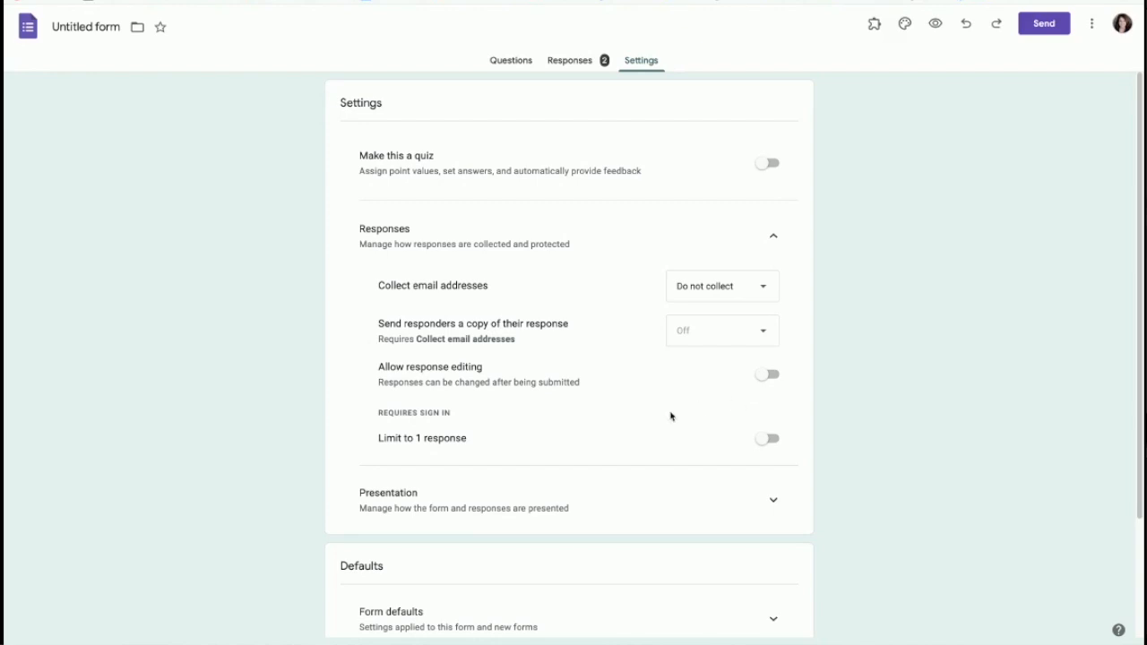
Step: Expand Presentation settings, where progress bar and shuffling are off and submit-another link is on
scroll(667, 413, down, 1)
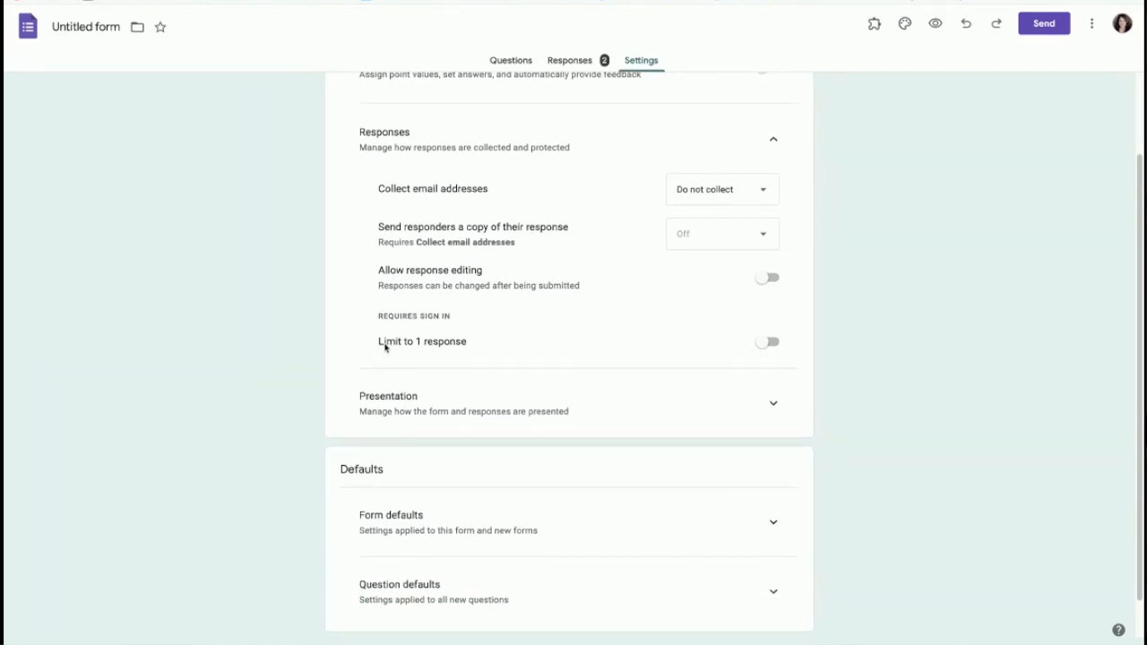
scroll(457, 337, up, 1)
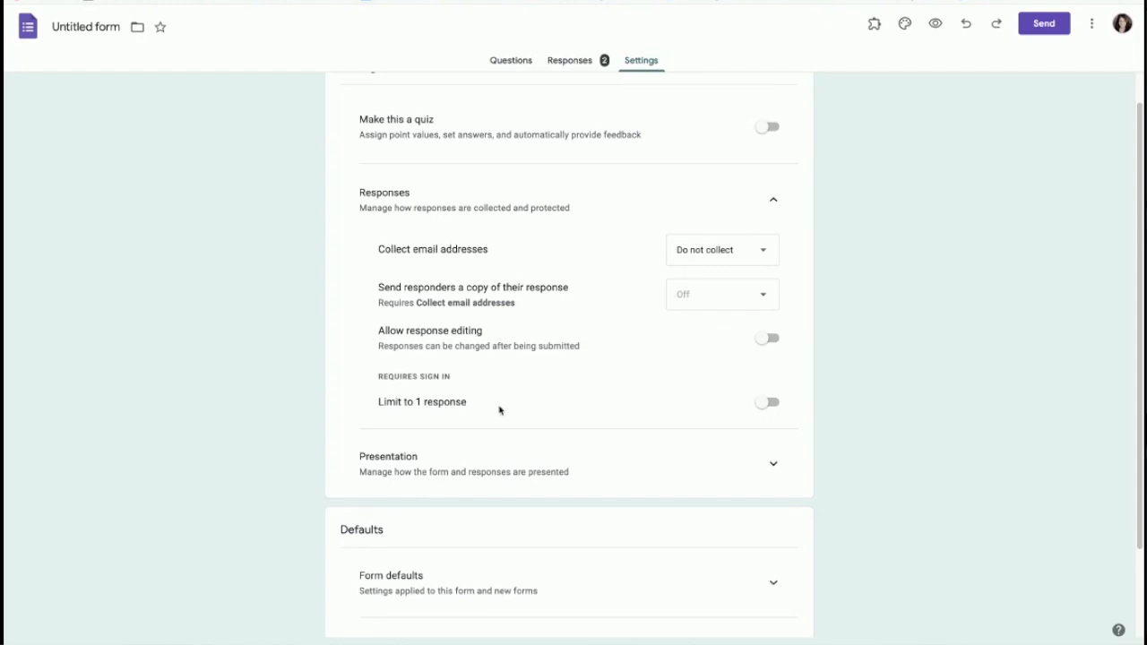
scroll(499, 411, down, 2)
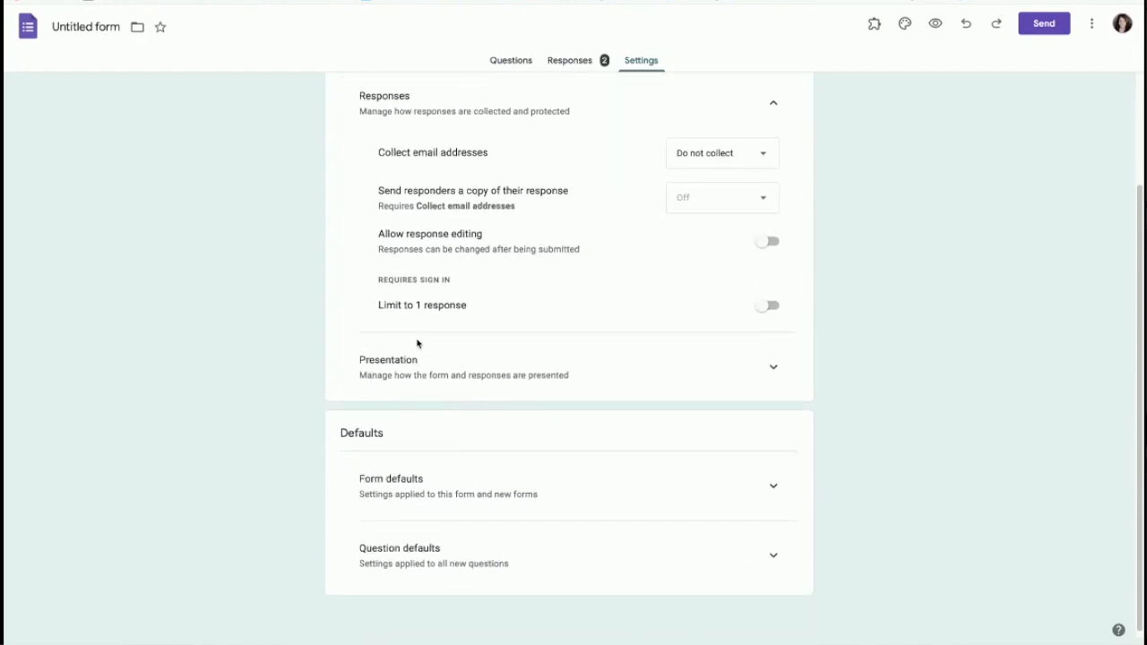
click(772, 368)
scroll(653, 369, down, 3)
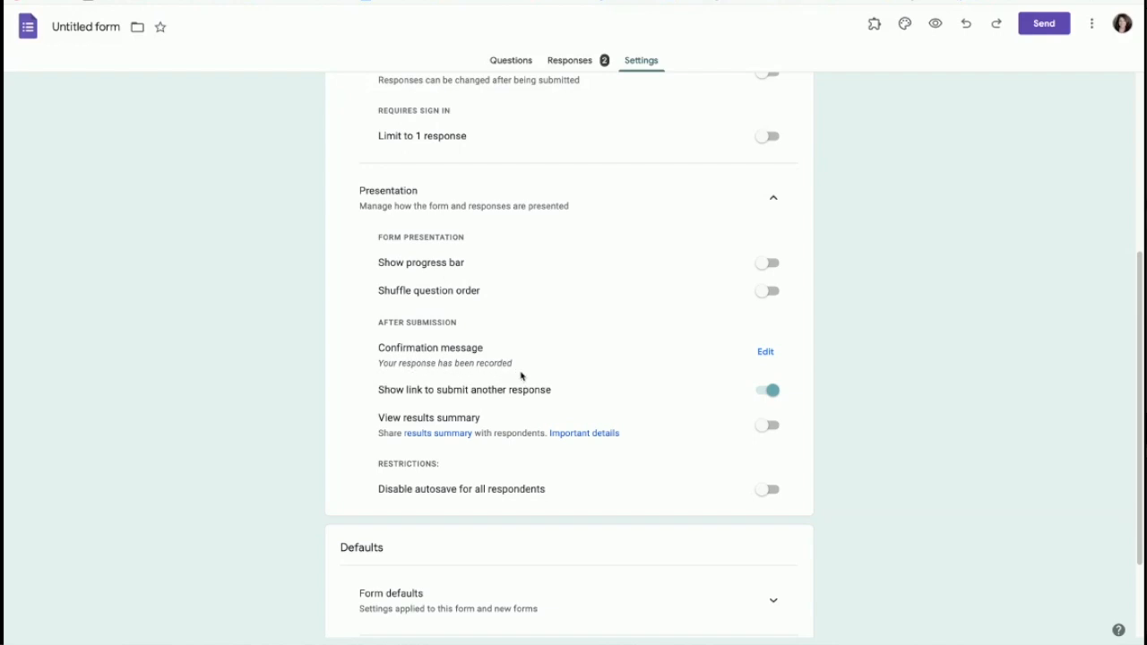
Step: Save a 'Thanks again! I got your info…' message linking the Facebook group; disable submit-another link
click(767, 352)
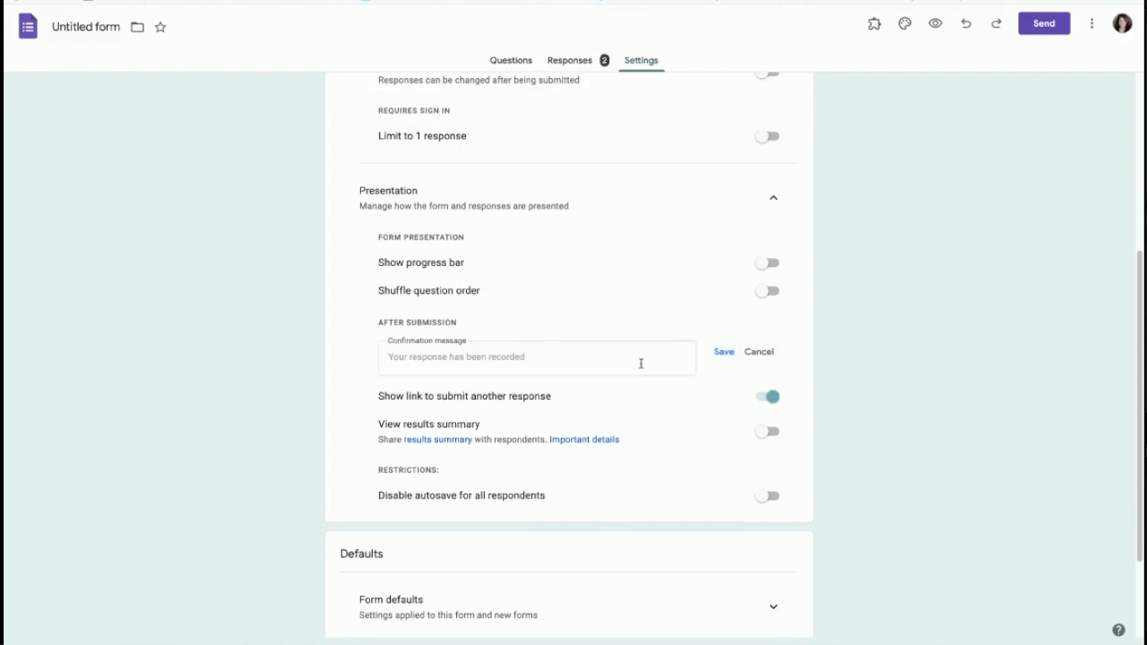
click(534, 357)
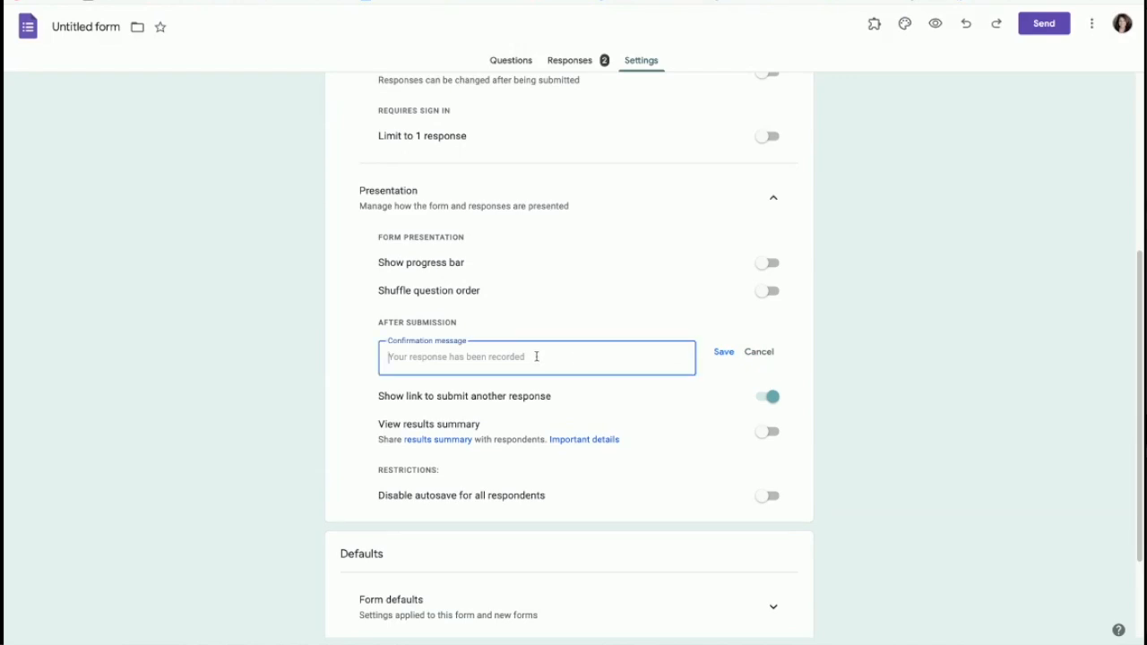
text(Th)
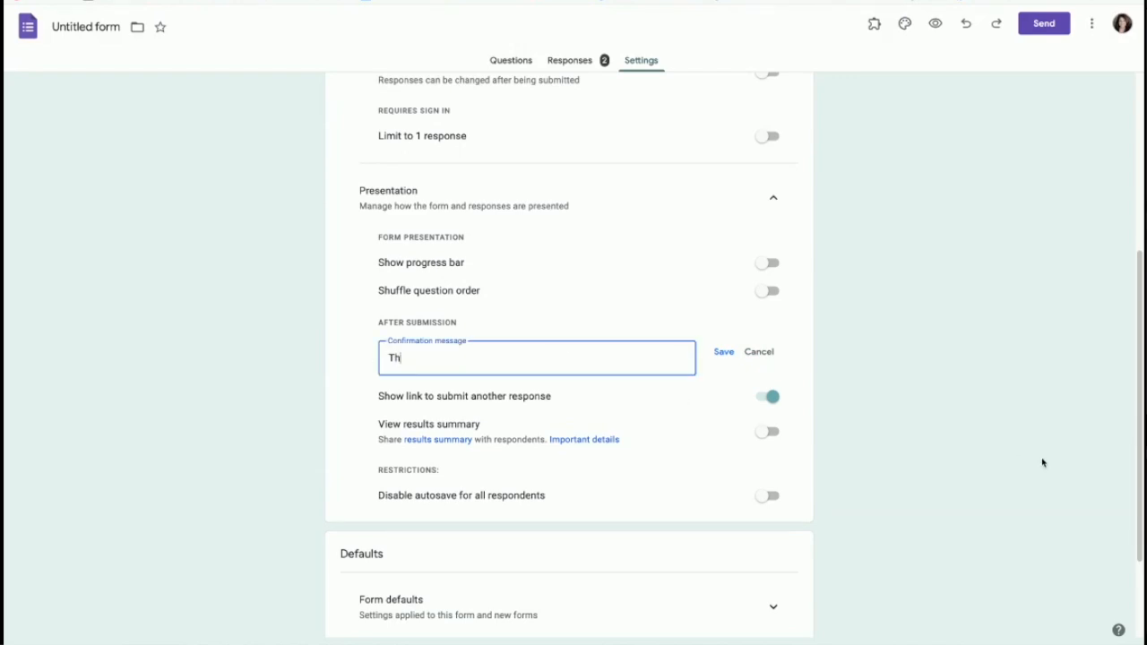
text(anks again! I got you)
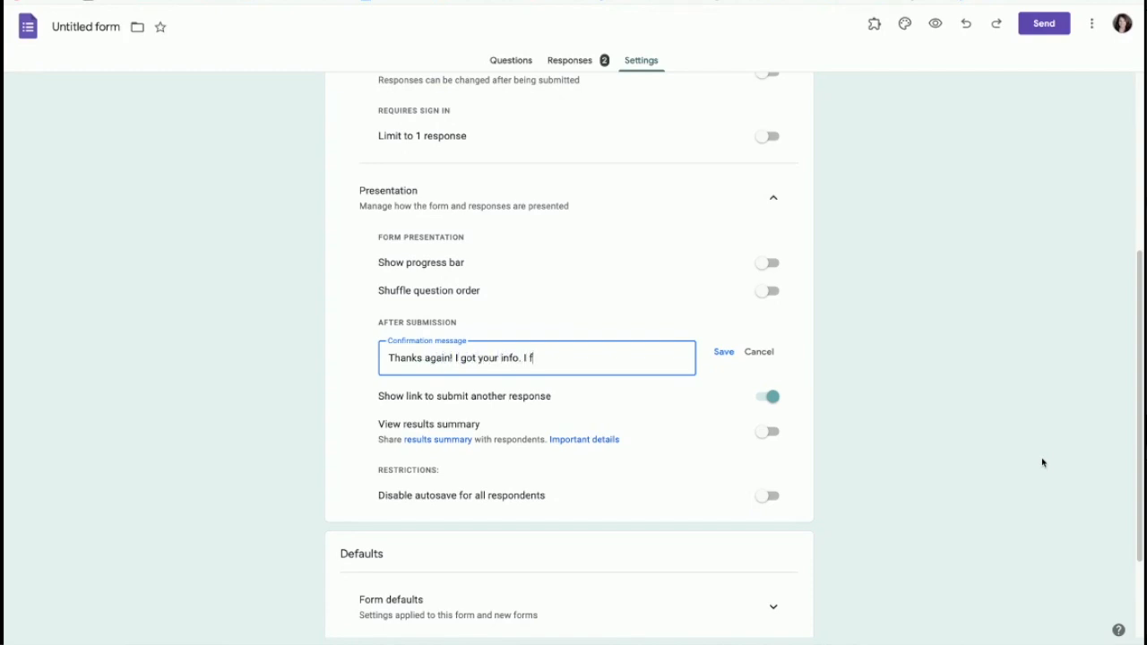
text(r info. If you want to go back to my Fac)
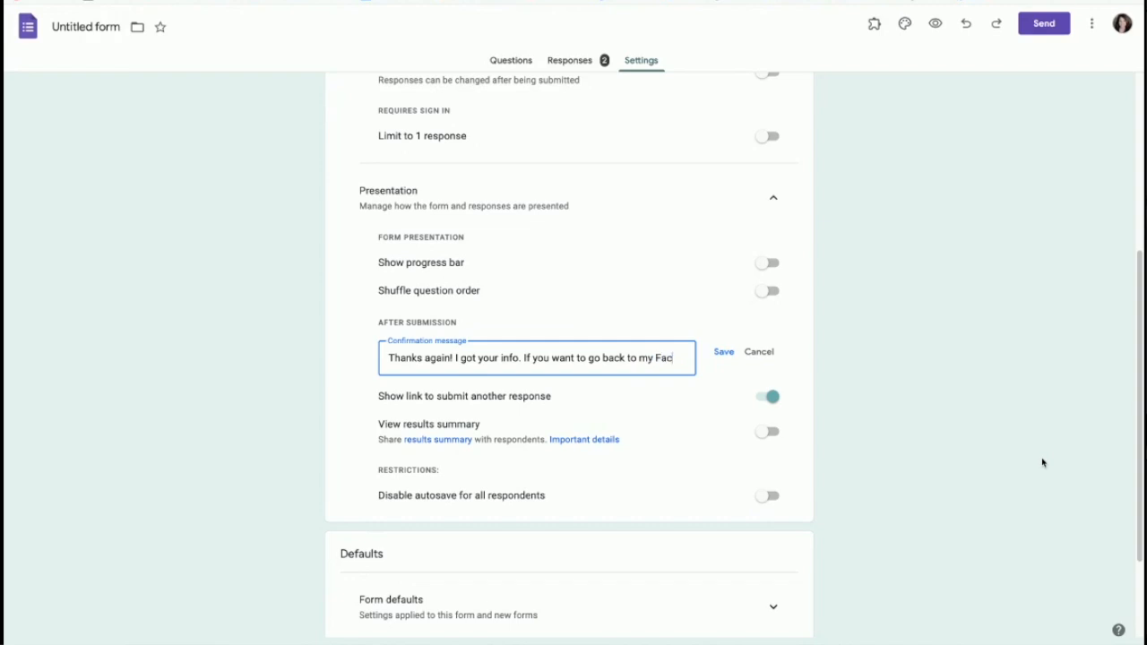
text(ebook group)
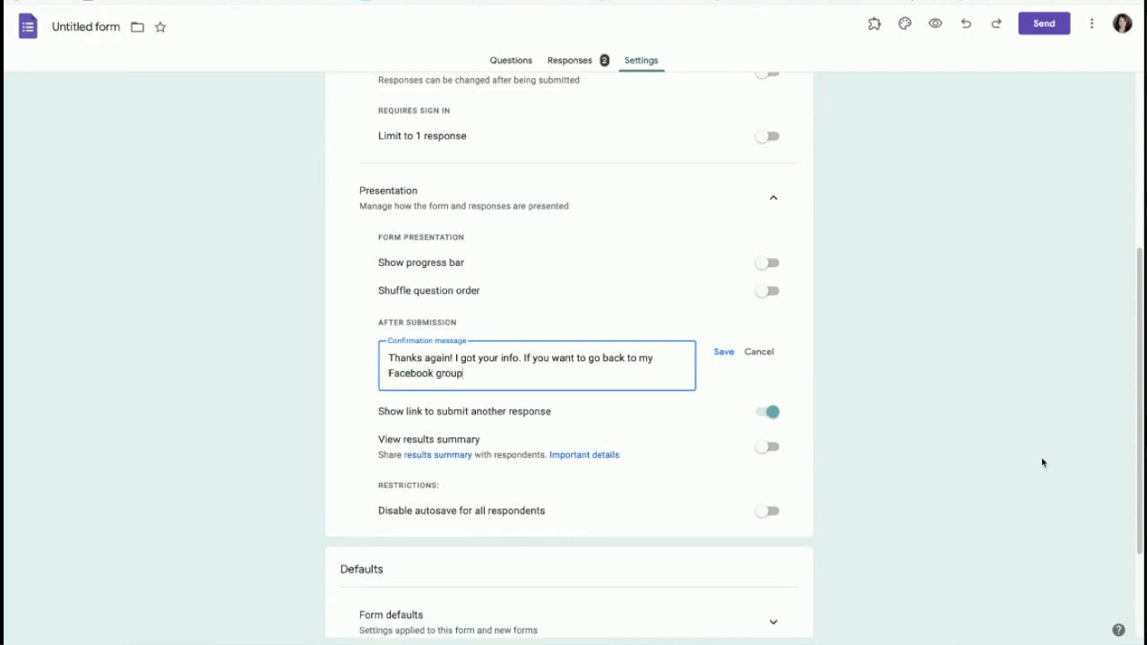
text(, click here: https://www.)
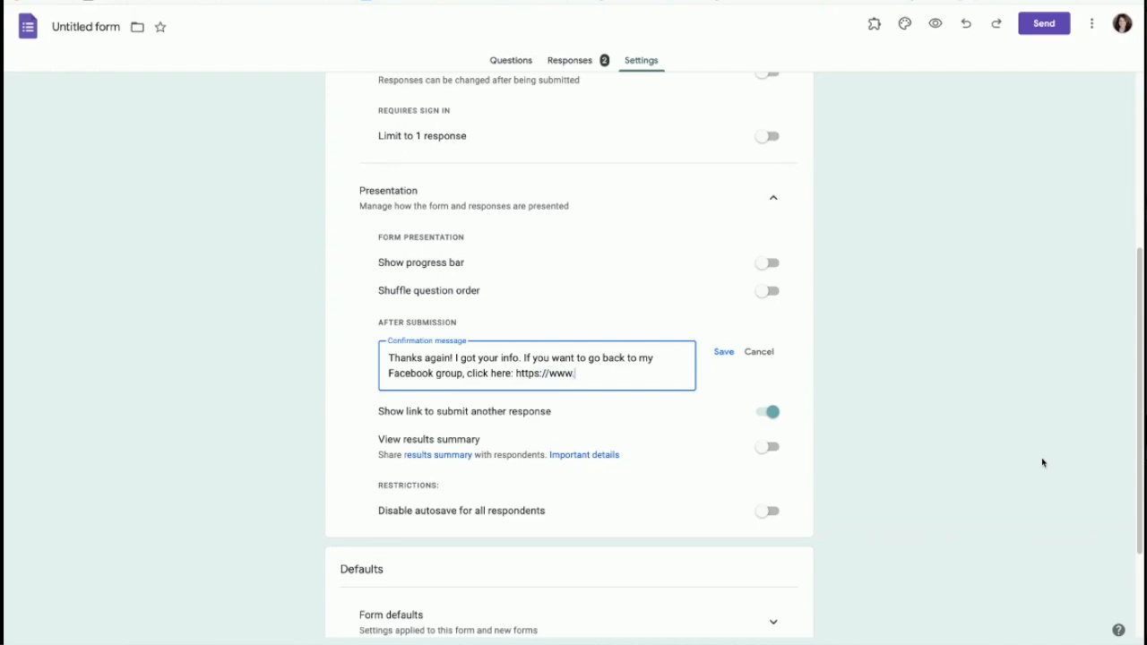
text(facebook.com/groups)
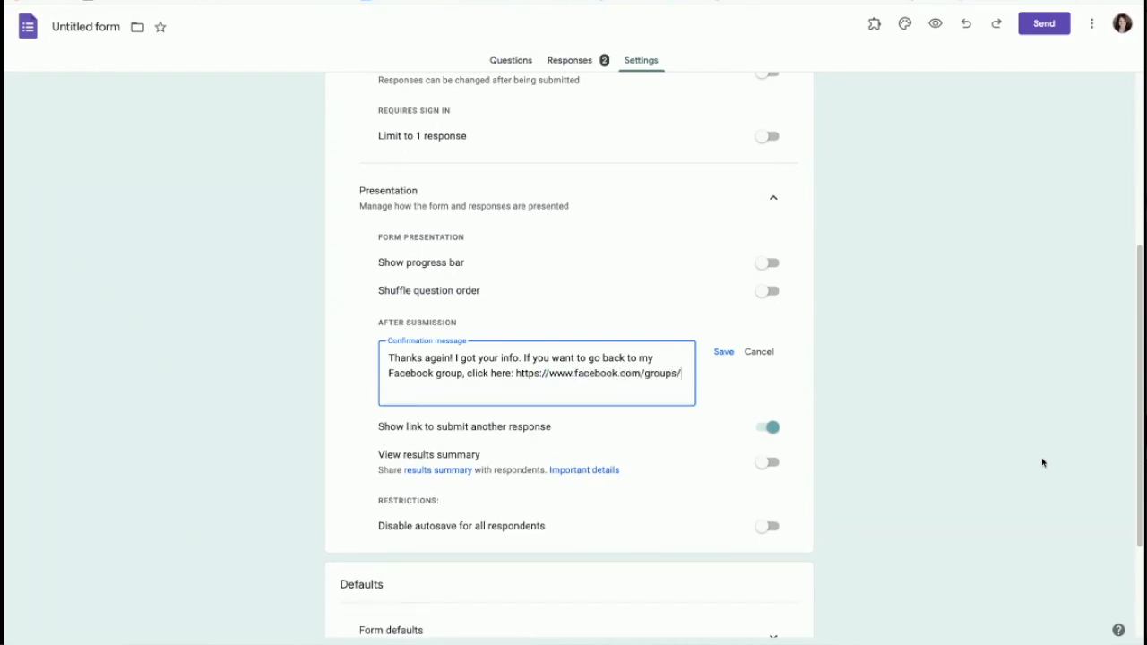
text(/beautythroughtheages)
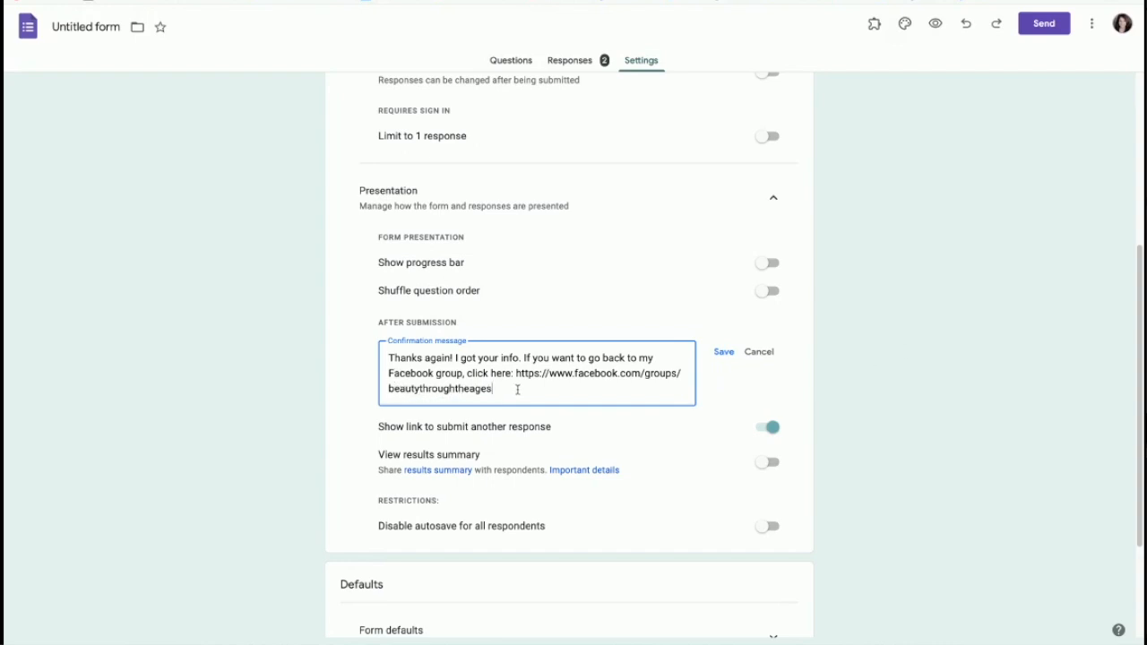
text(.)
click(731, 352)
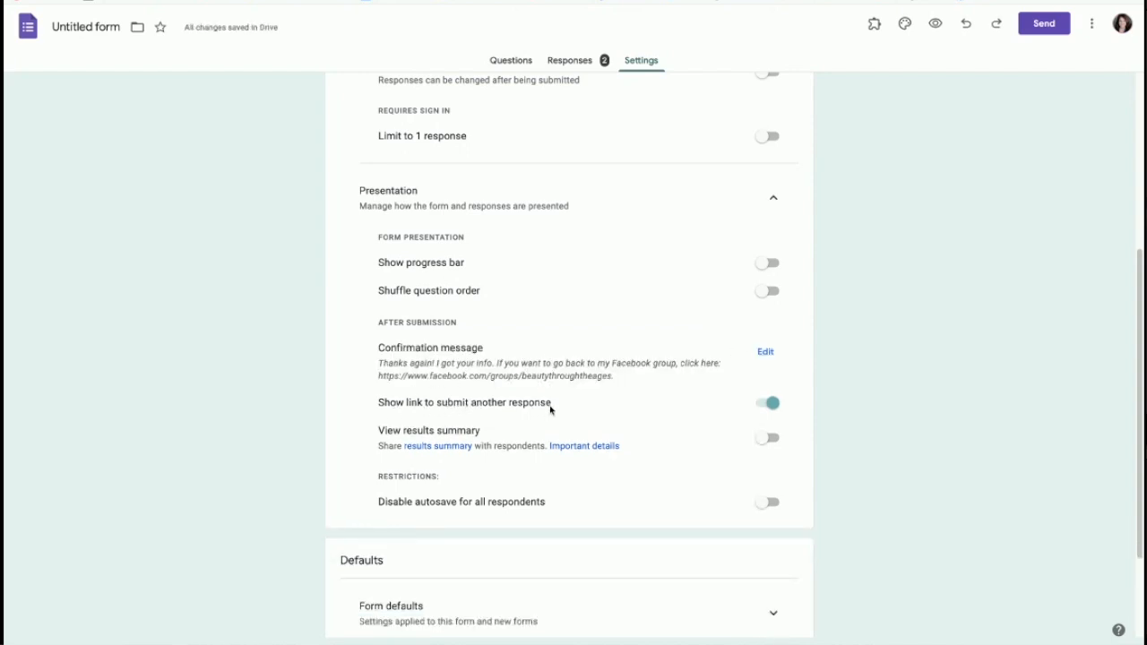
click(773, 405)
scroll(571, 506, down, 3)
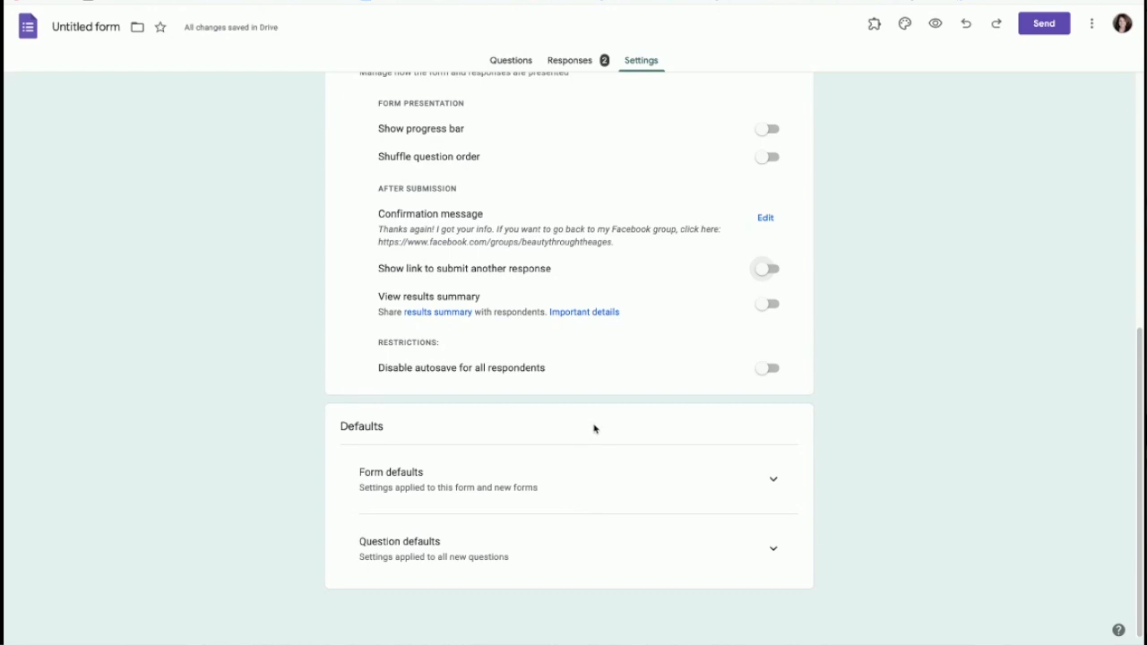
scroll(594, 434, up, 4)
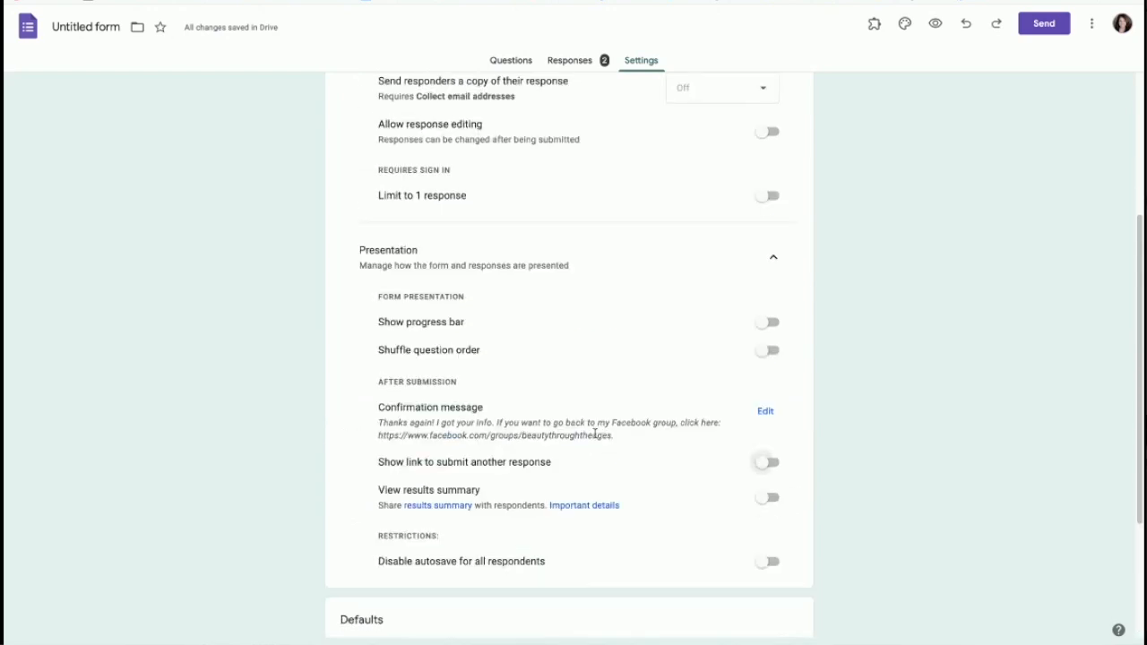
scroll(596, 403, up, 1)
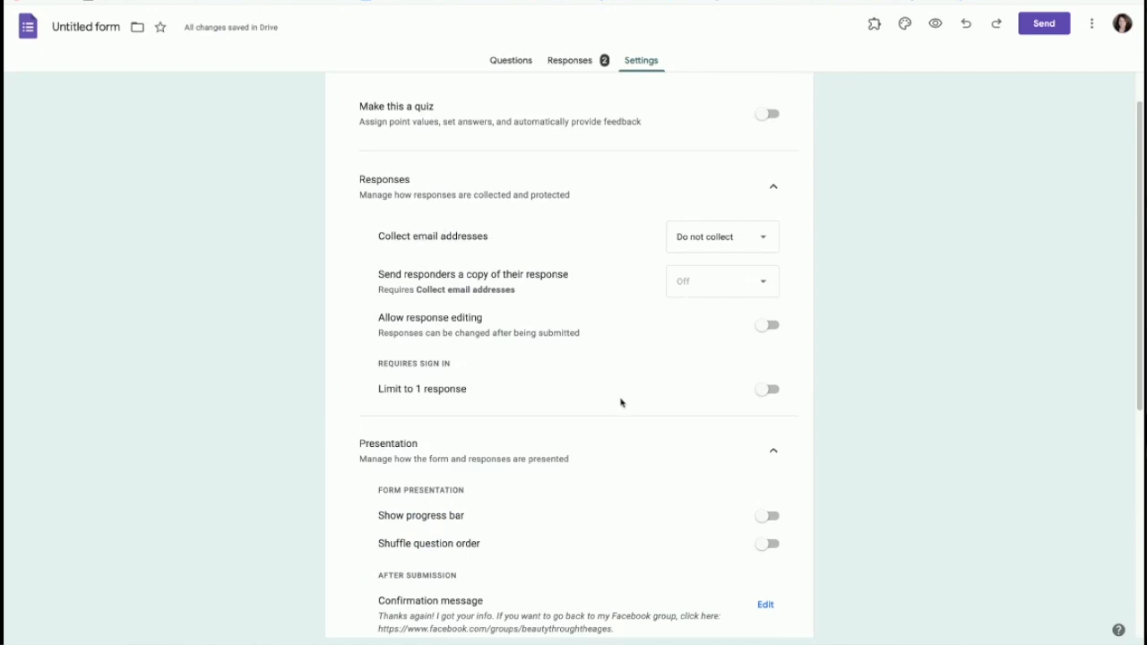
scroll(609, 414, down, 2)
scroll(606, 419, down, 1)
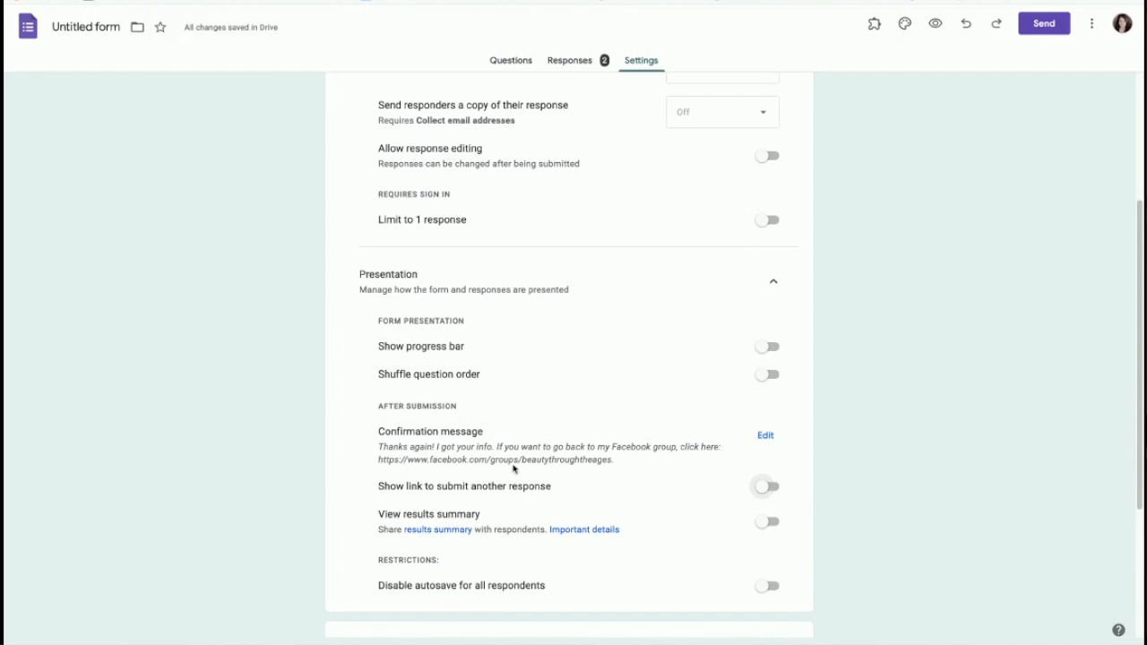
scroll(632, 509, down, 4)
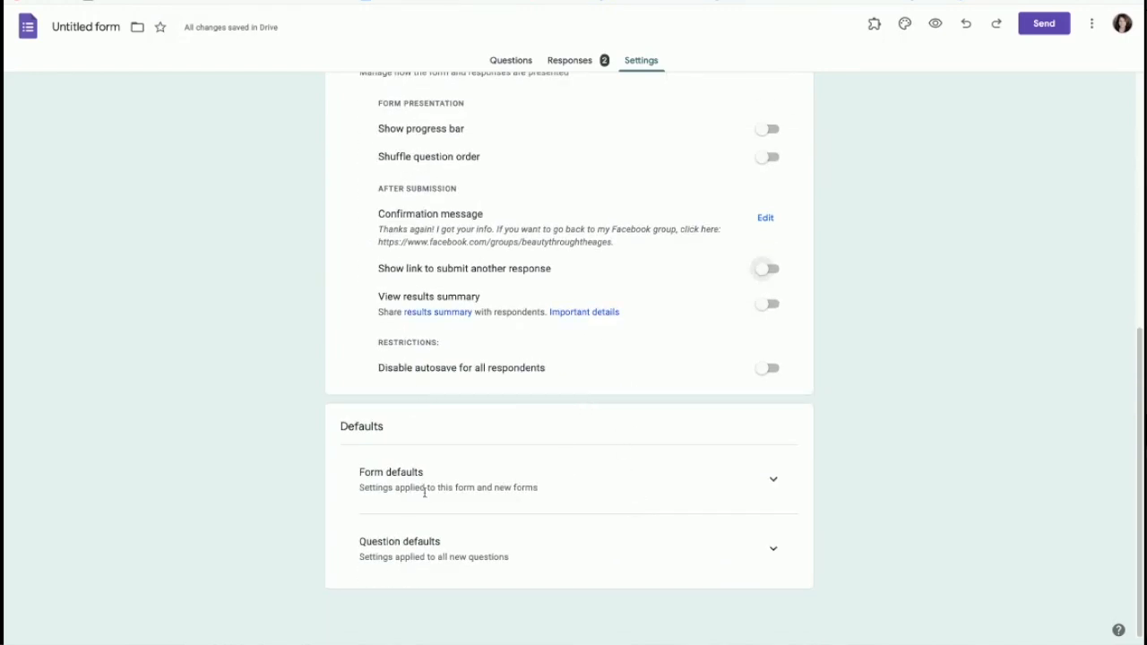
scroll(583, 171, up, 8)
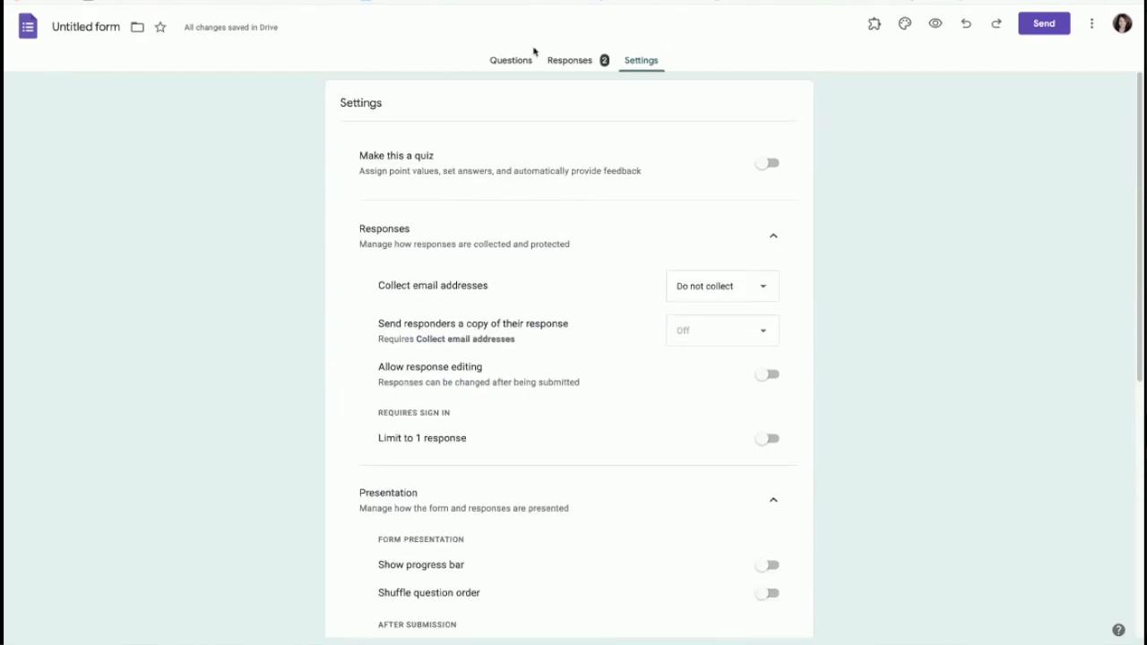
Step: Browse the Summary charts, then view the 2 responses by question and individually
click(569, 61)
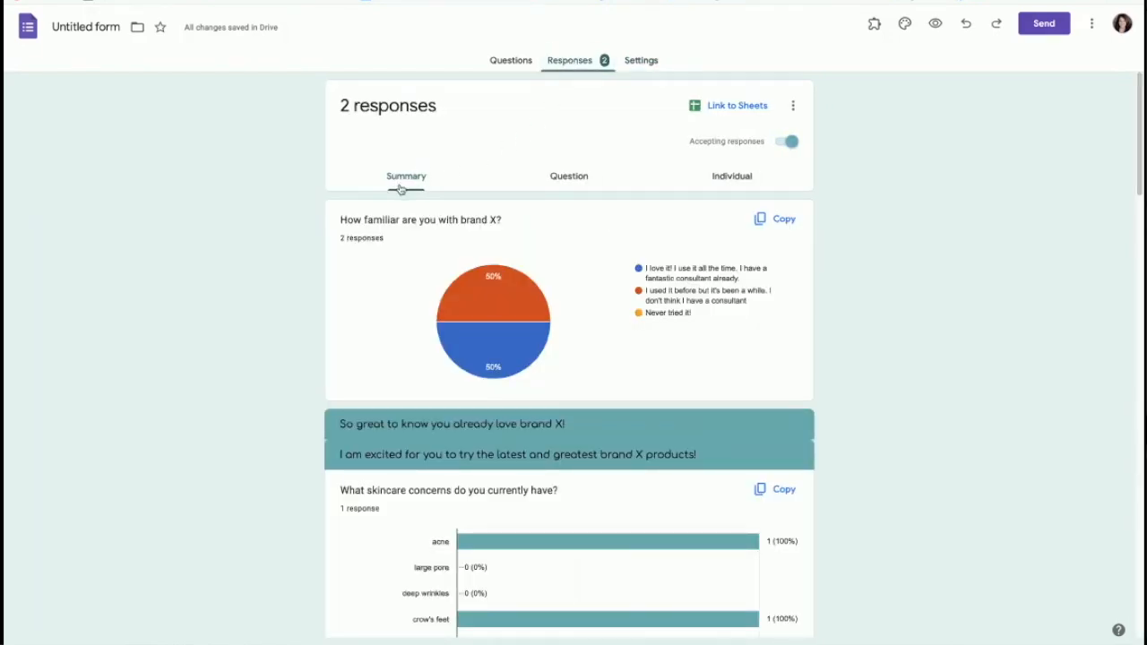
mouse_move(448, 354)
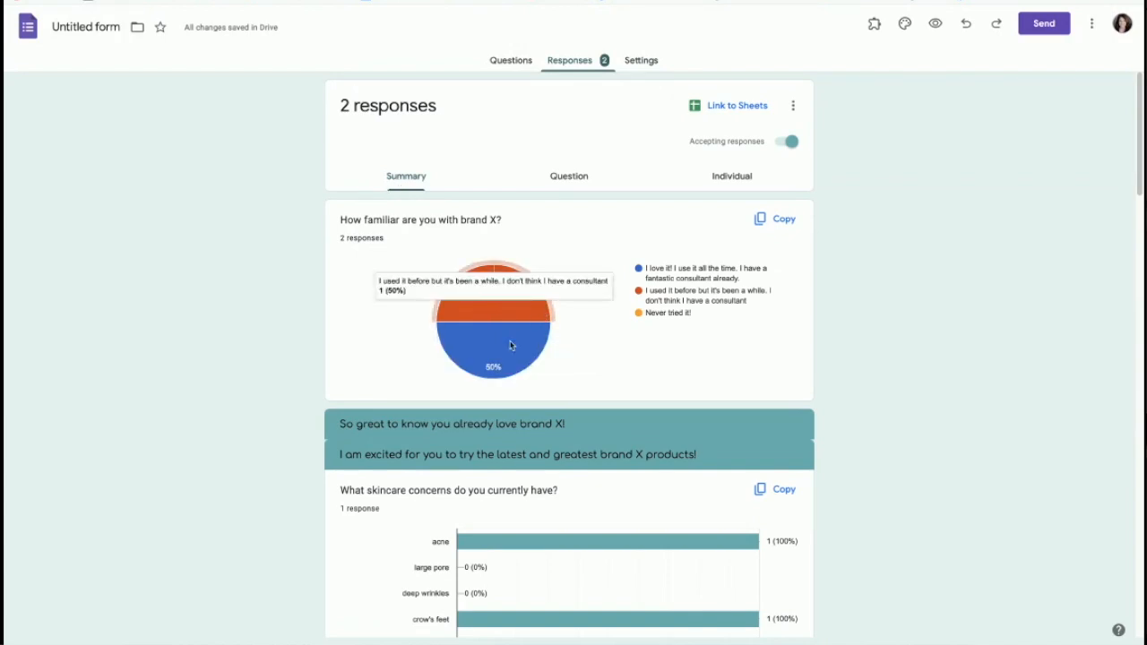
scroll(622, 419, down, 1)
scroll(622, 419, down, 8)
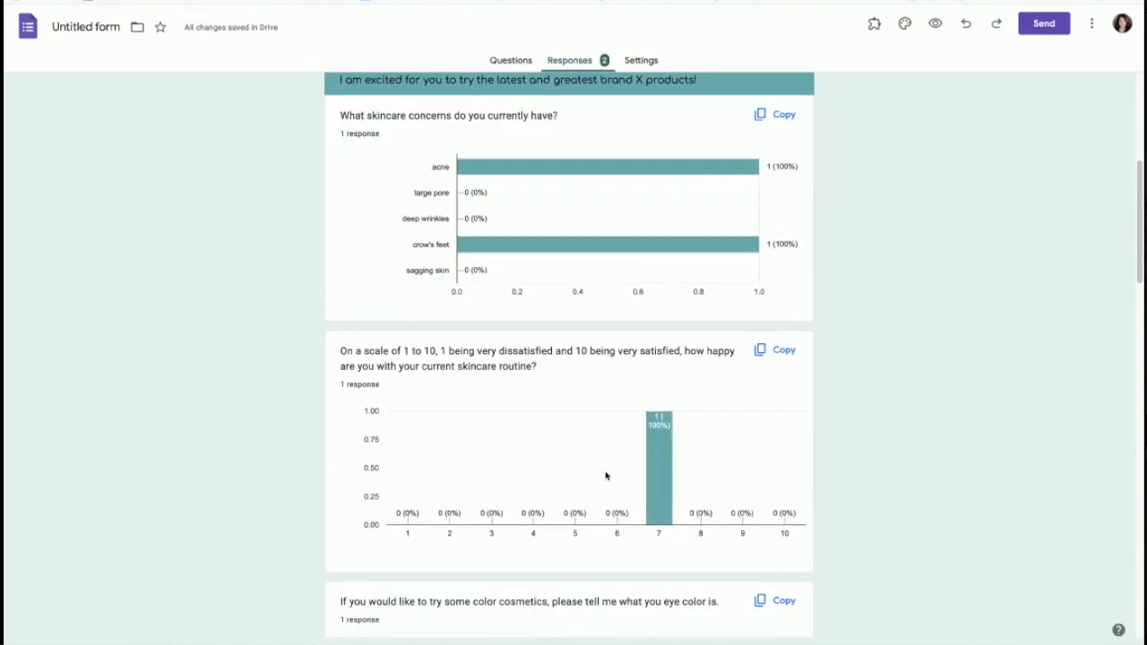
scroll(625, 592, down, 6)
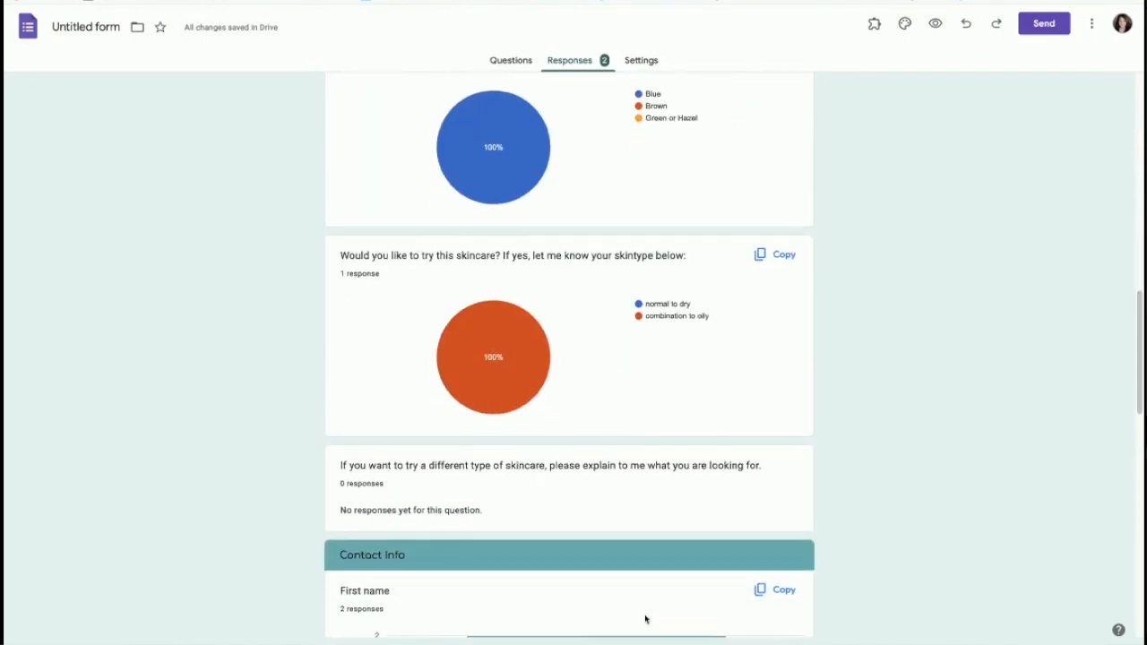
scroll(645, 609, down, 2)
scroll(645, 607, up, 20)
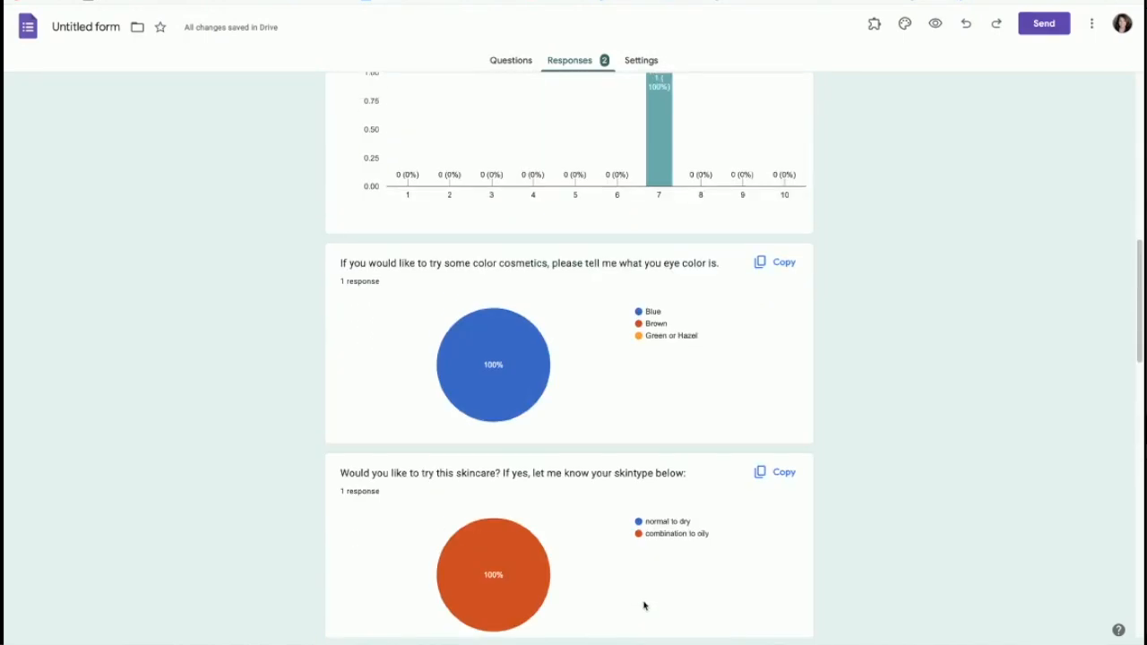
click(566, 177)
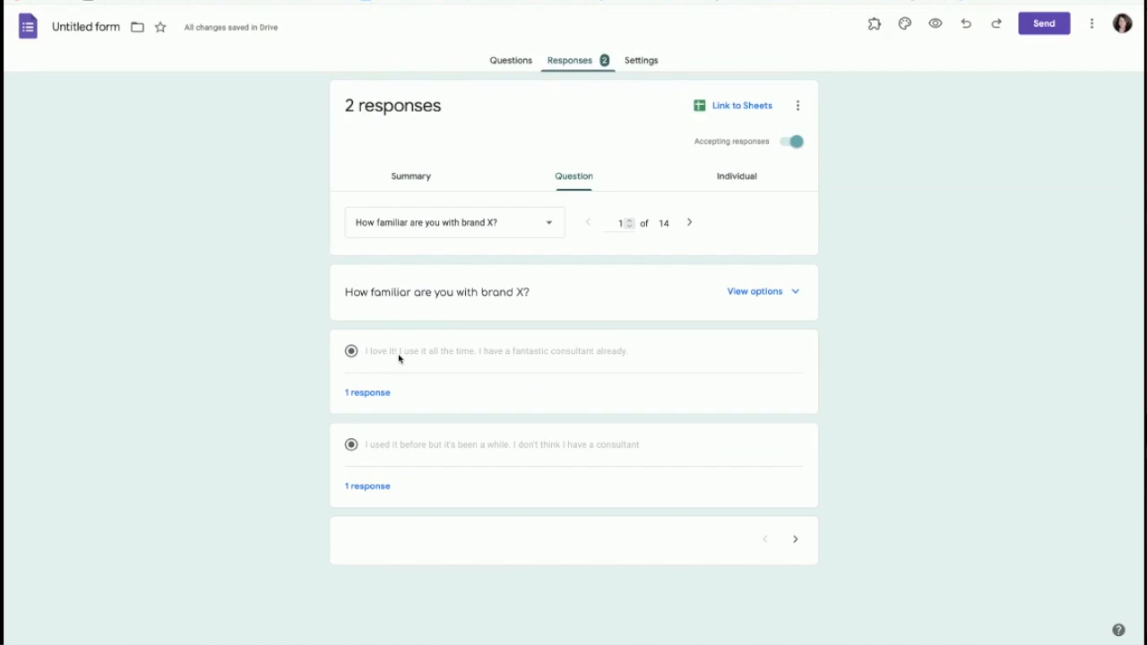
click(736, 177)
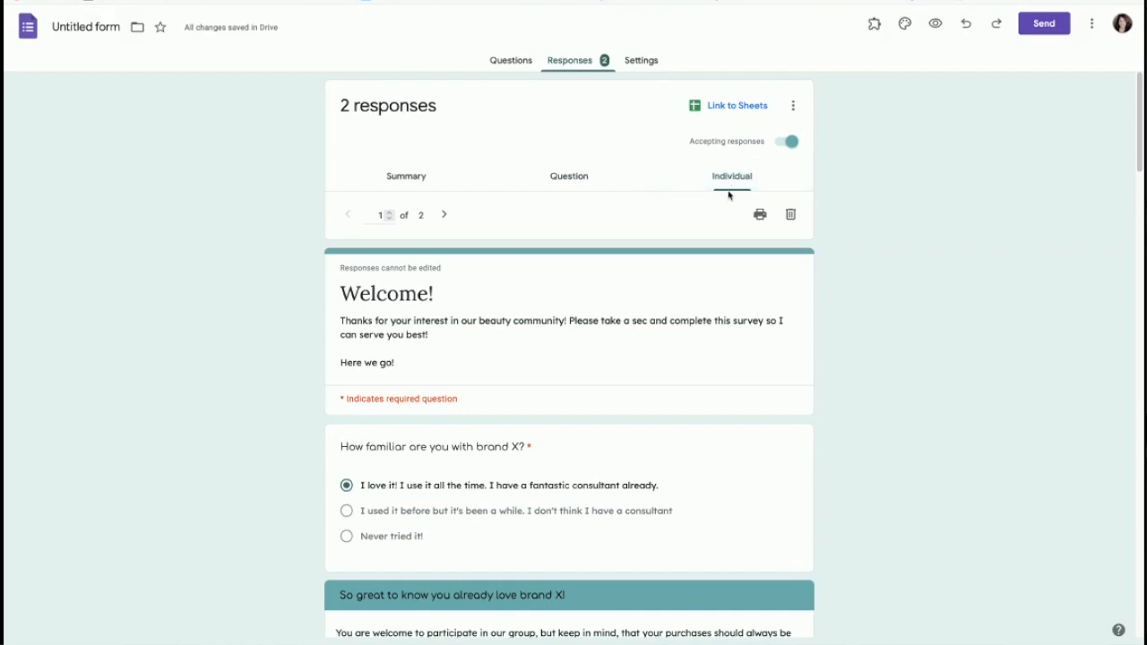
Step: Create the linked spreadsheet 'Untitled form (Responses)' and open it in Sheets
scroll(720, 478, down, 1)
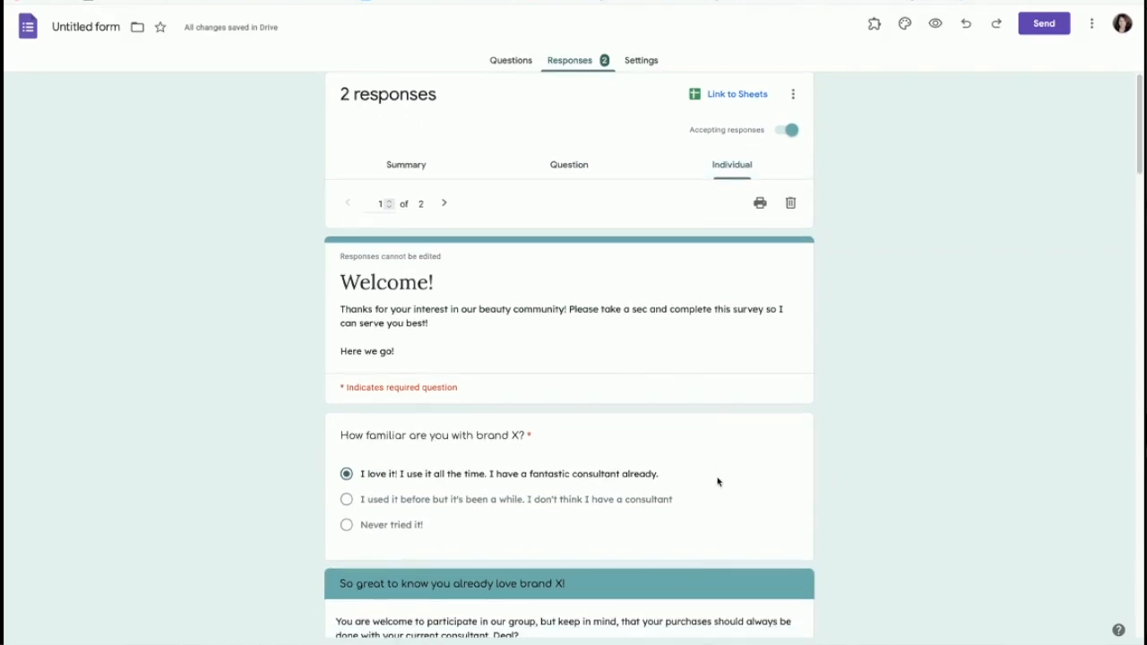
scroll(718, 482, down, 8)
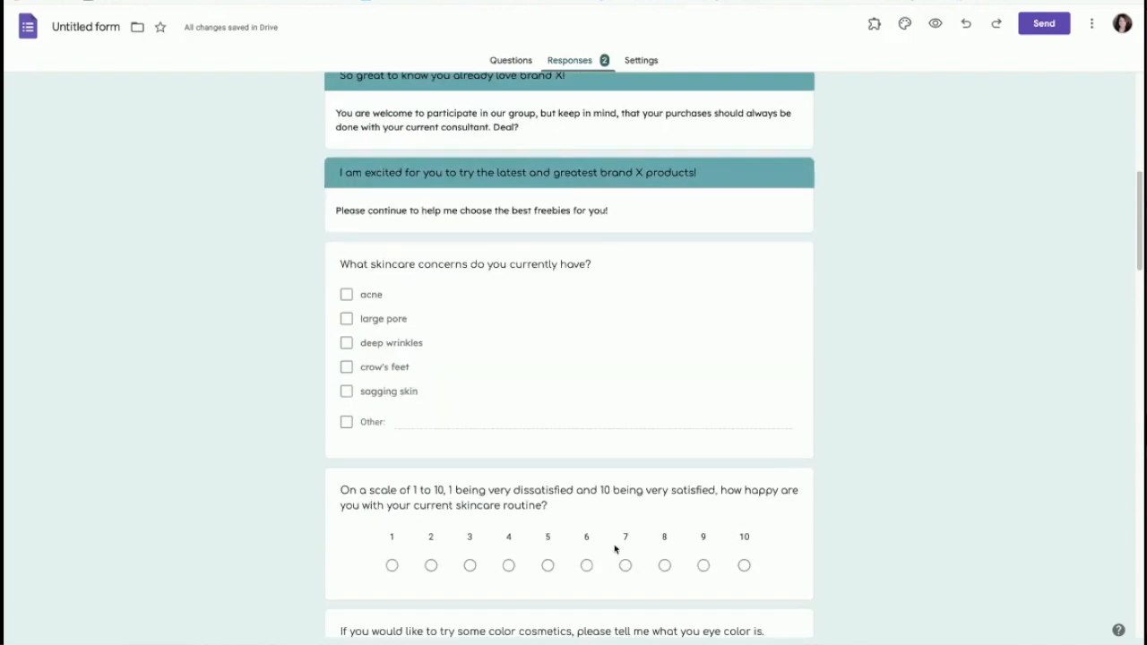
scroll(638, 590, down, 10)
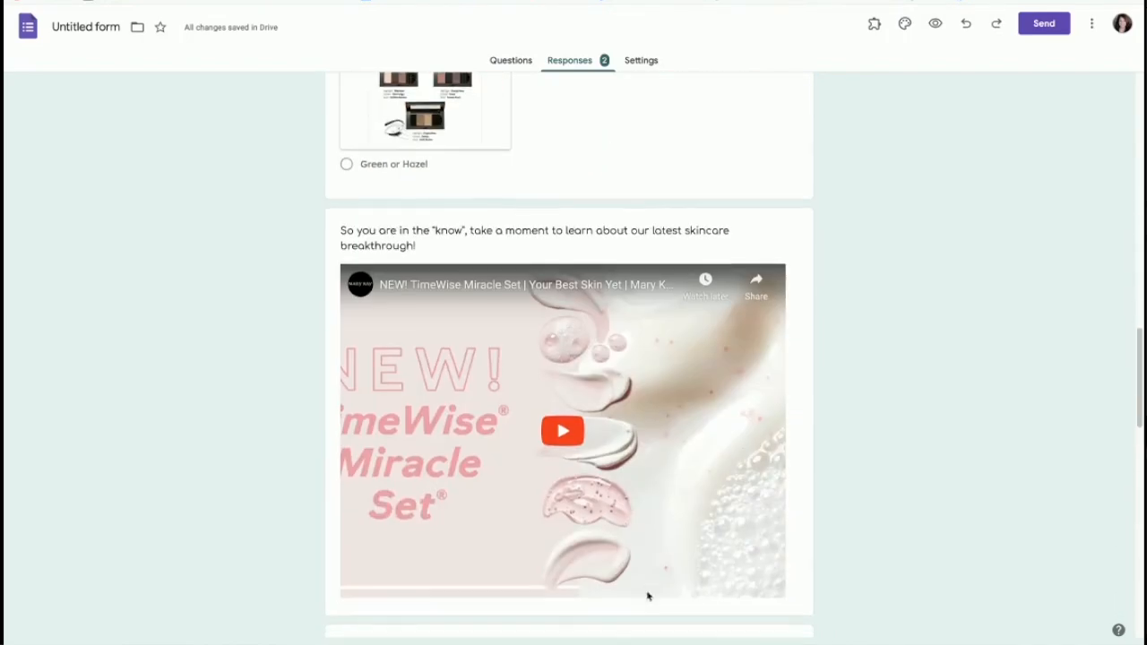
scroll(630, 554, up, 20)
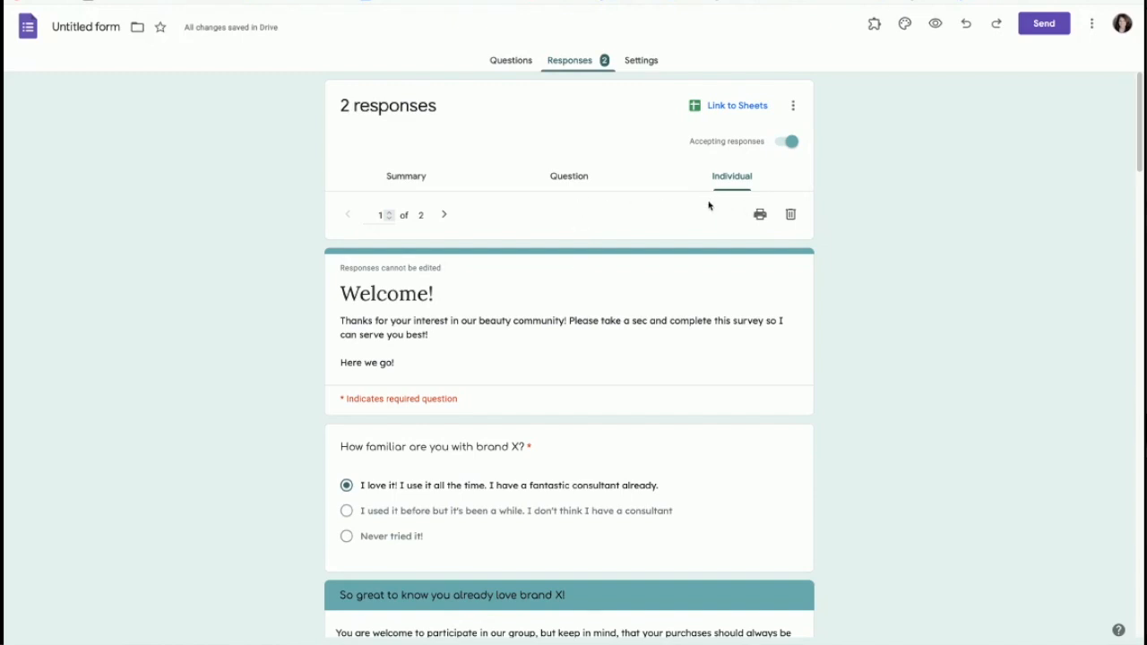
click(730, 108)
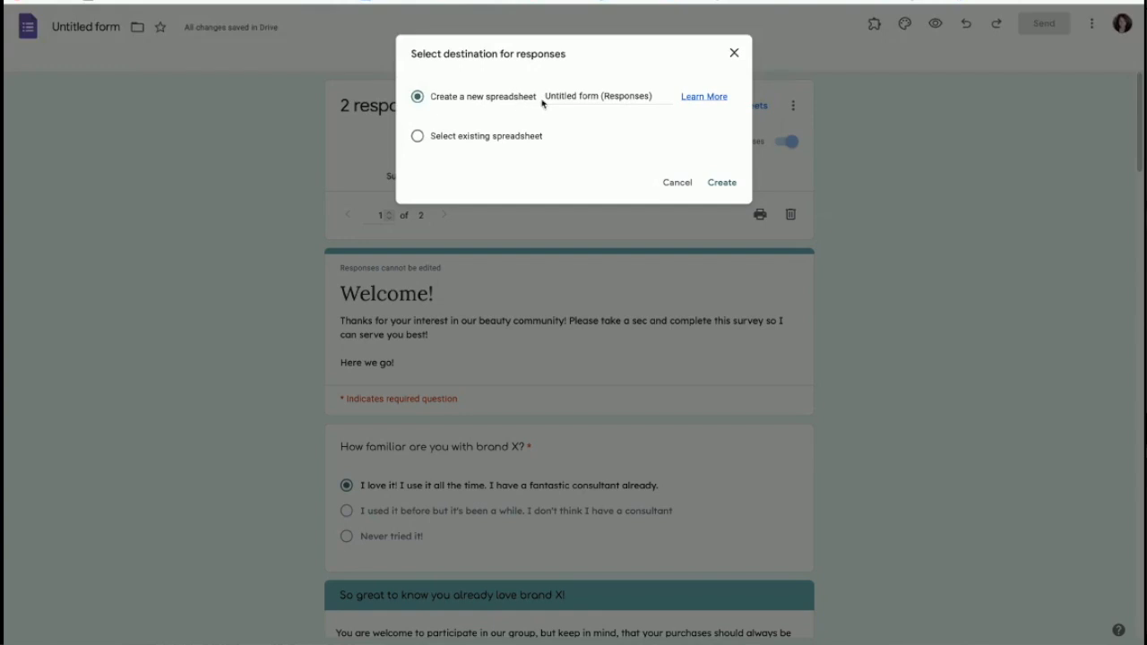
click(719, 183)
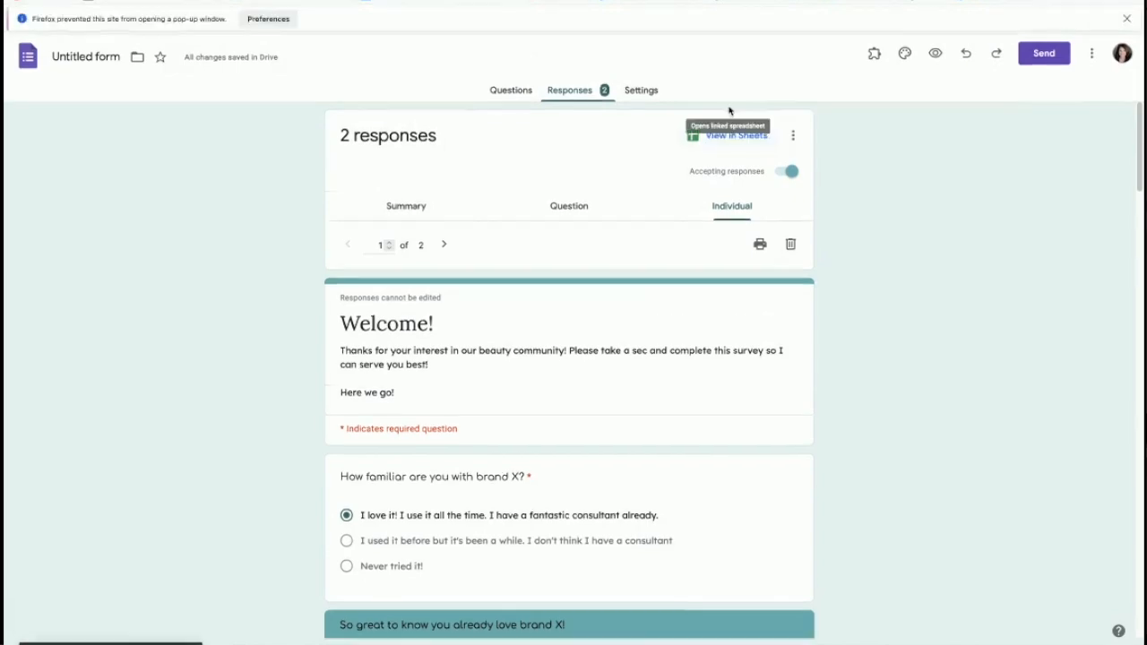
click(735, 136)
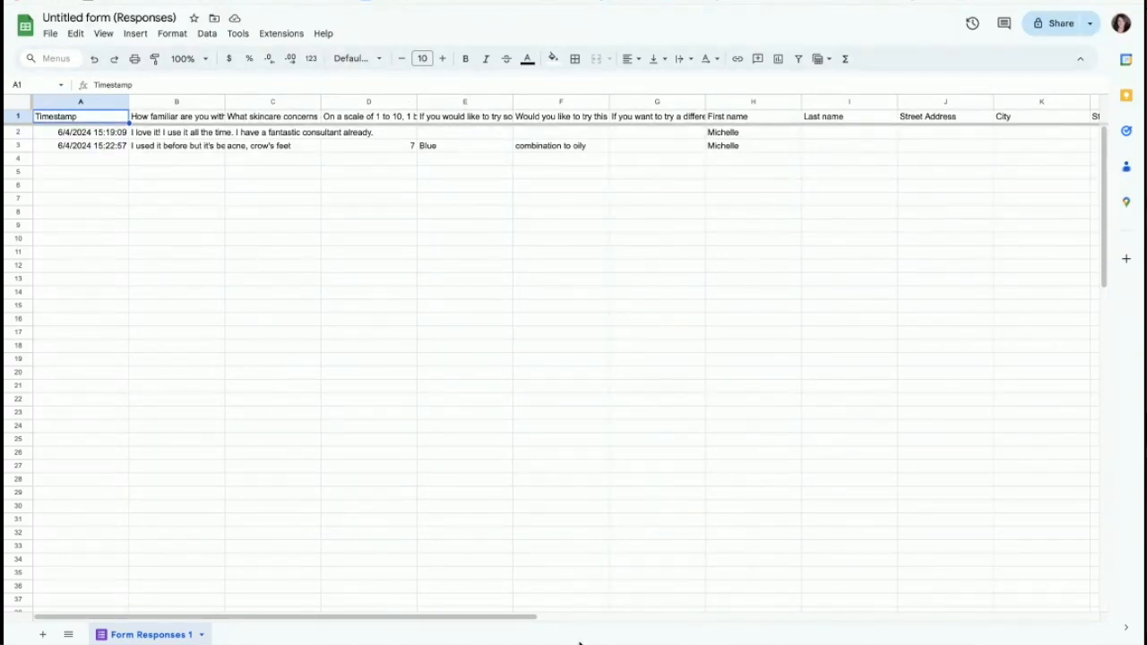
drag(518, 620, 672, 622)
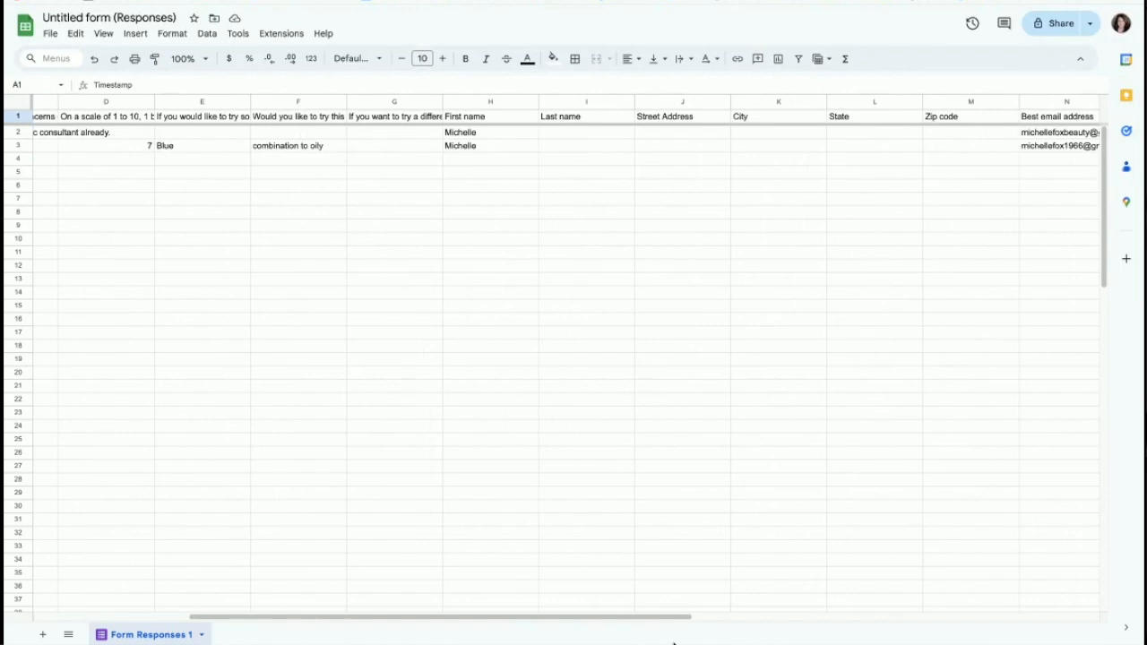
click(599, 120)
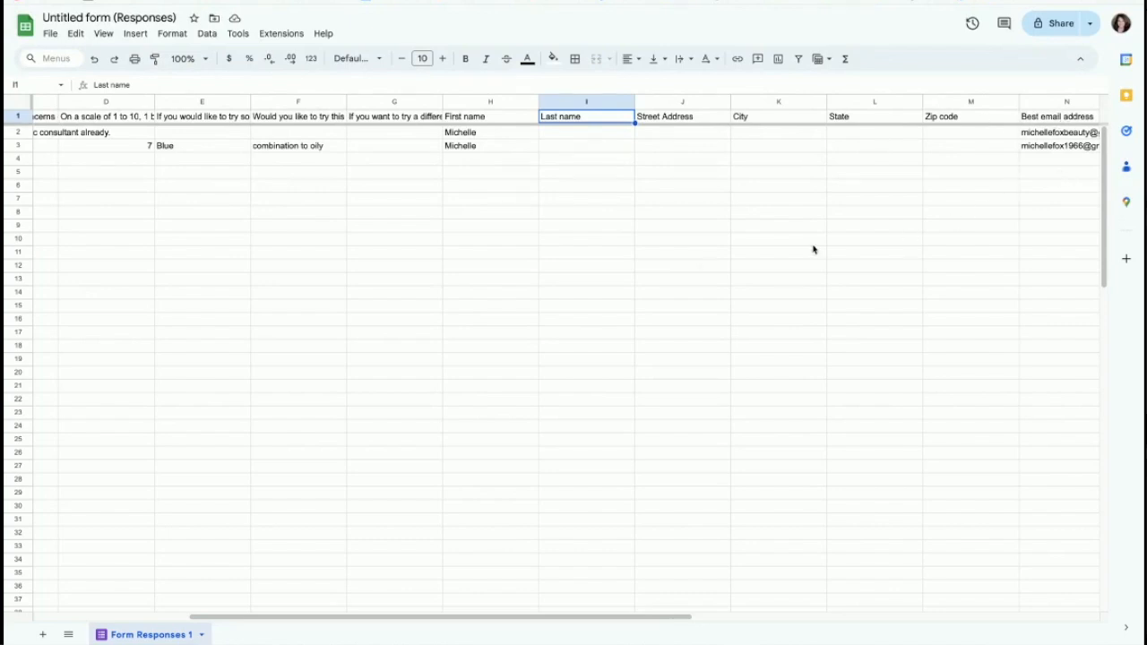
drag(287, 619, 44, 627)
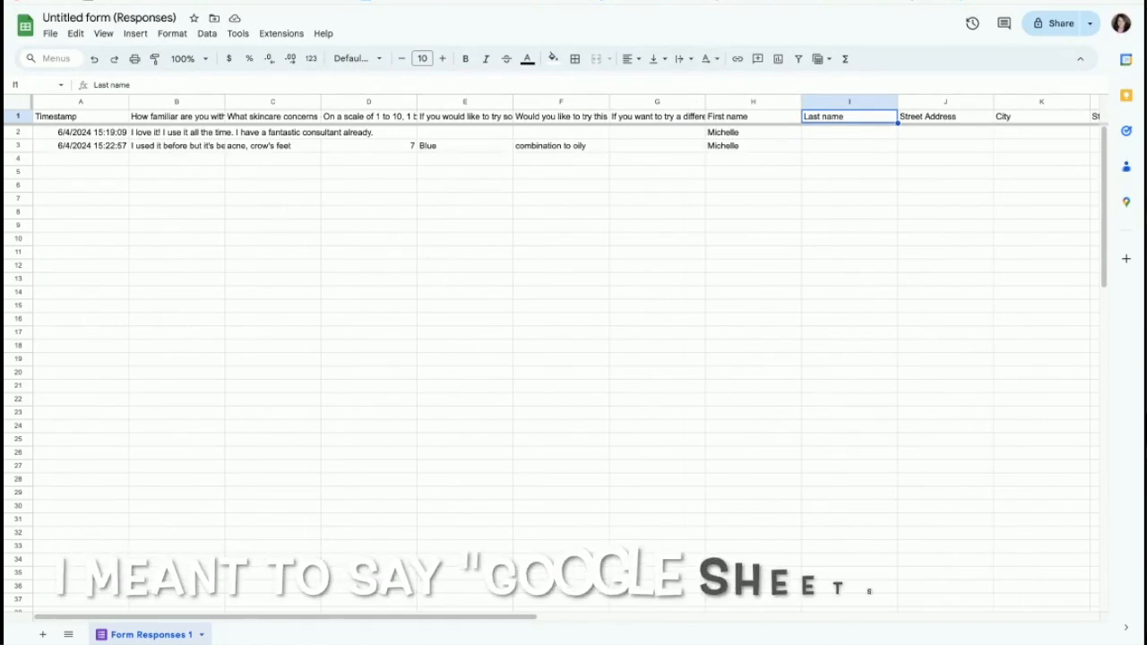
click(772, 2)
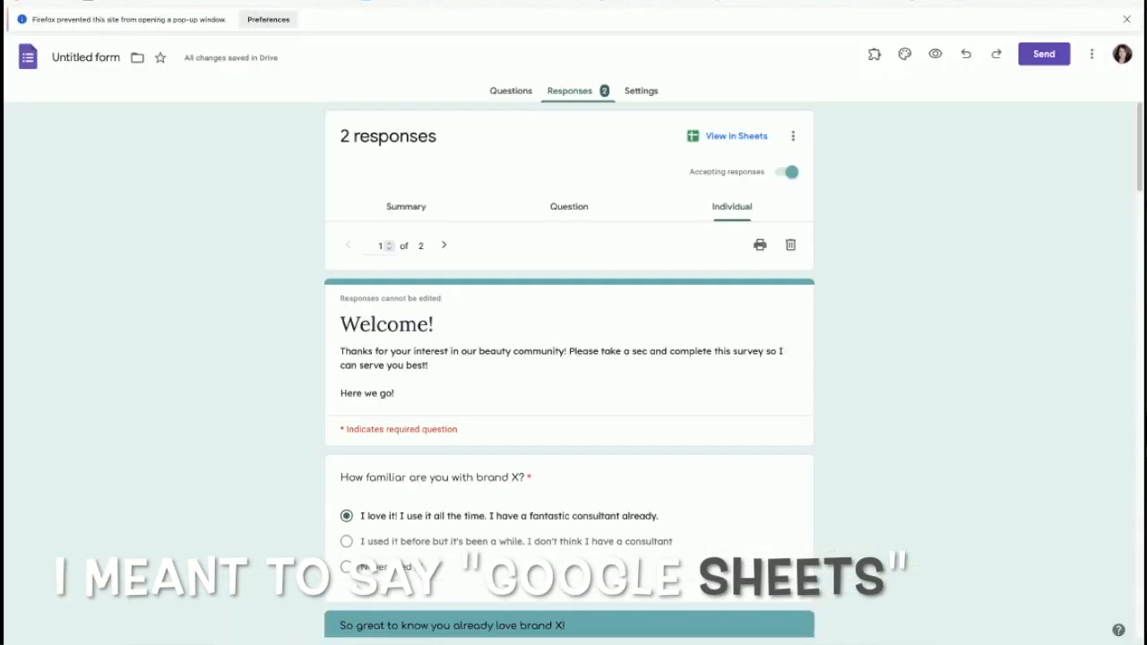
click(793, 138)
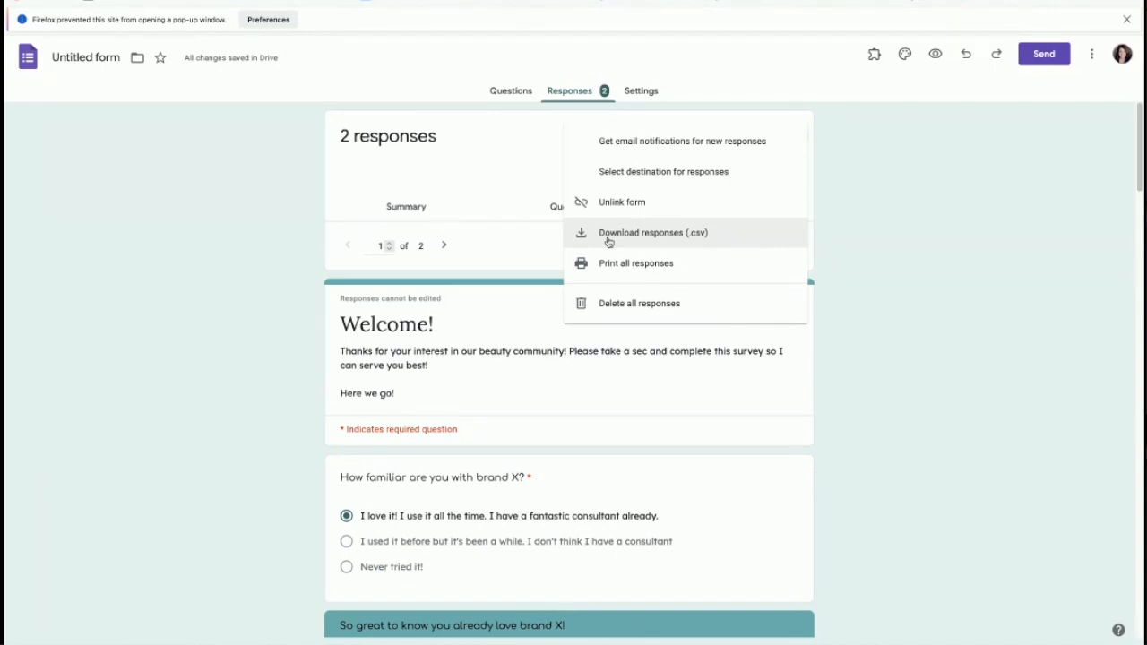
click(941, 251)
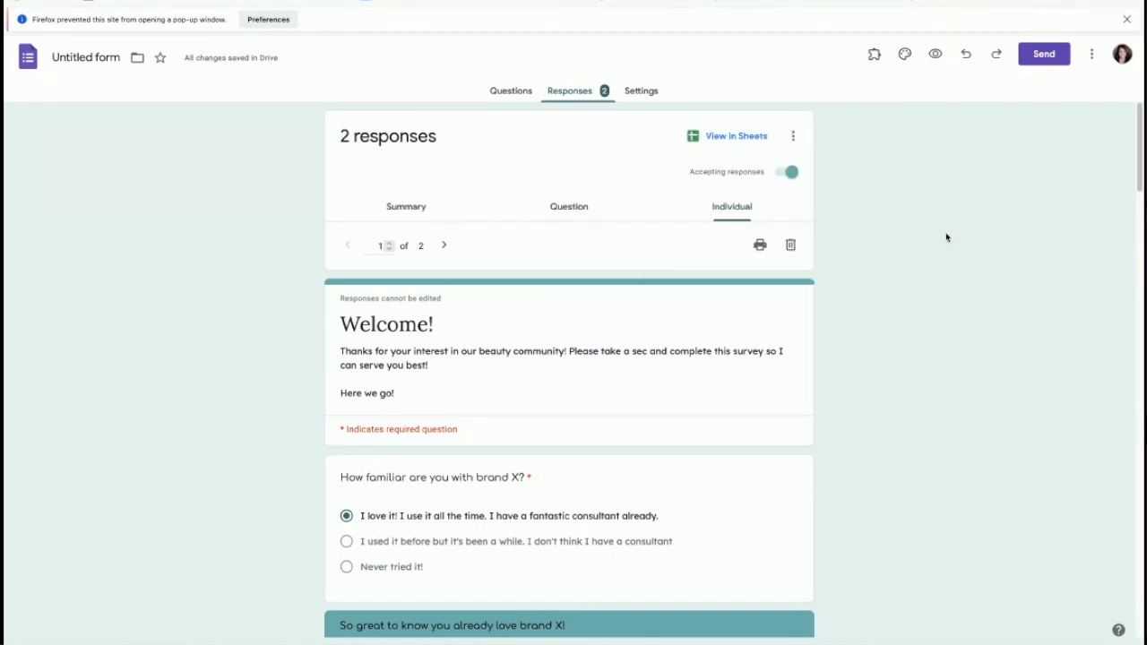
click(643, 93)
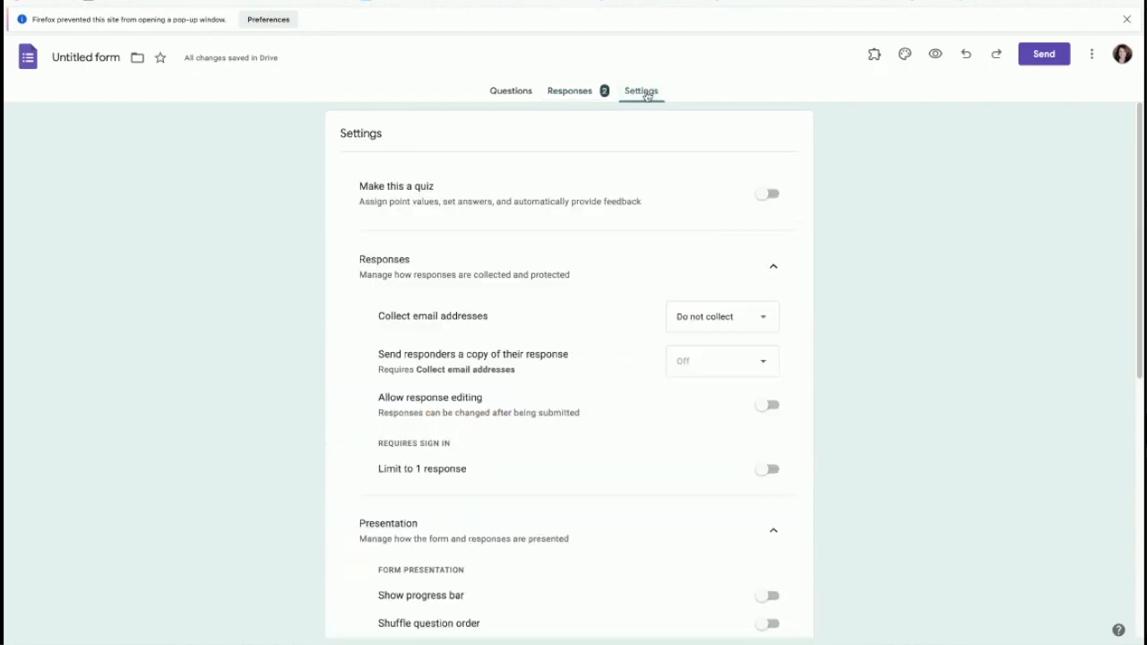
click(571, 95)
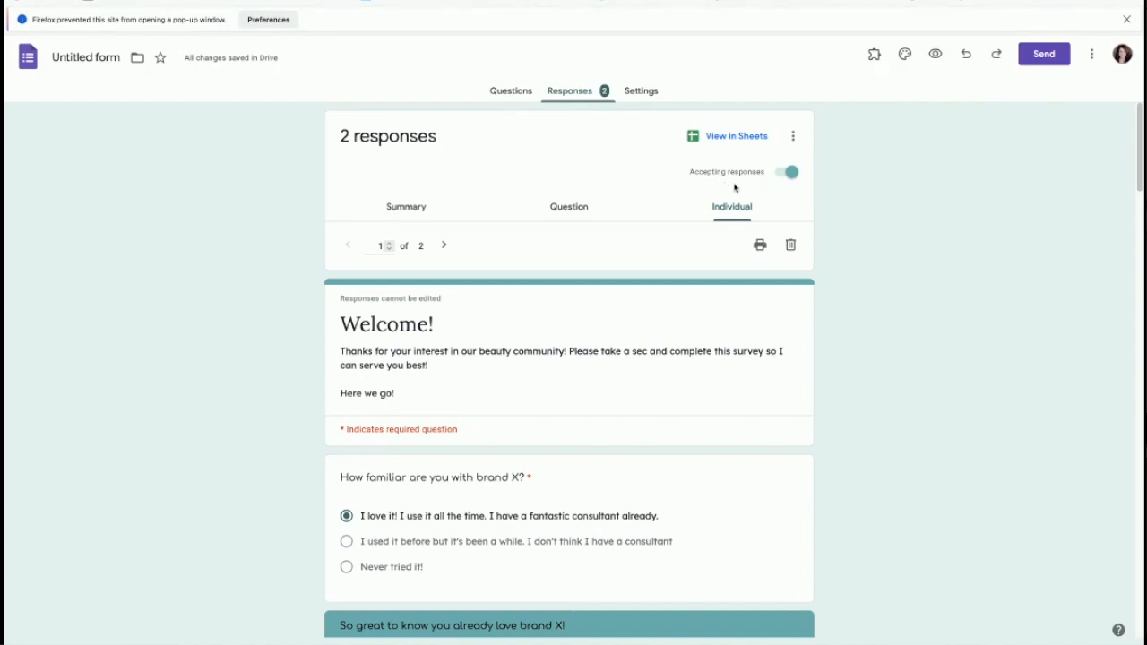
click(791, 171)
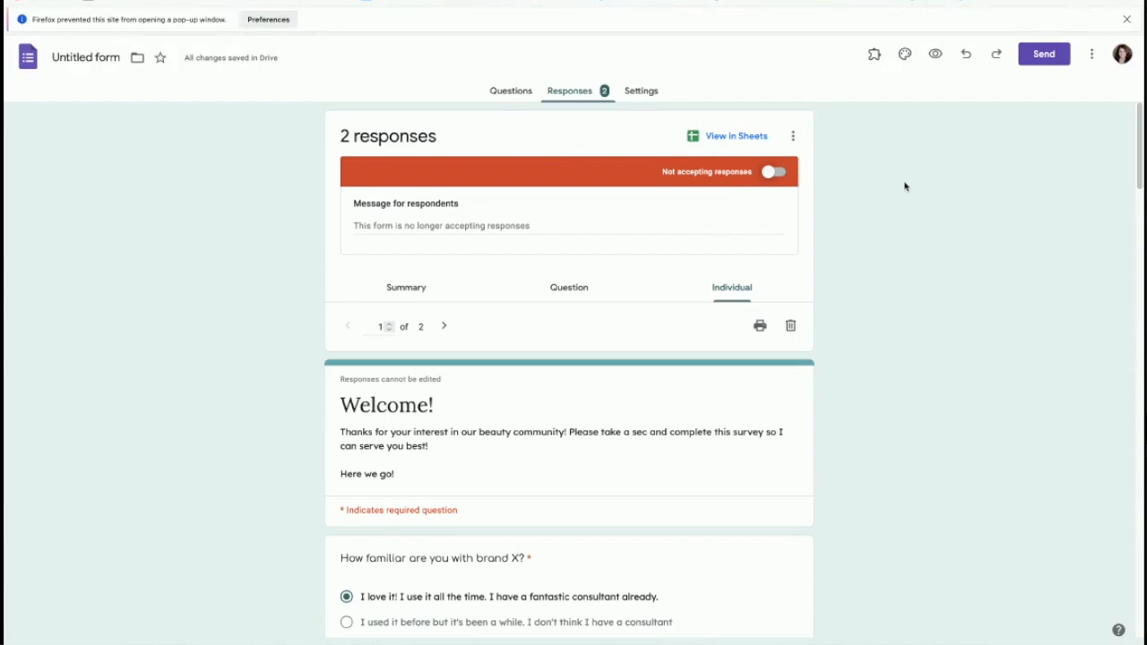
click(770, 173)
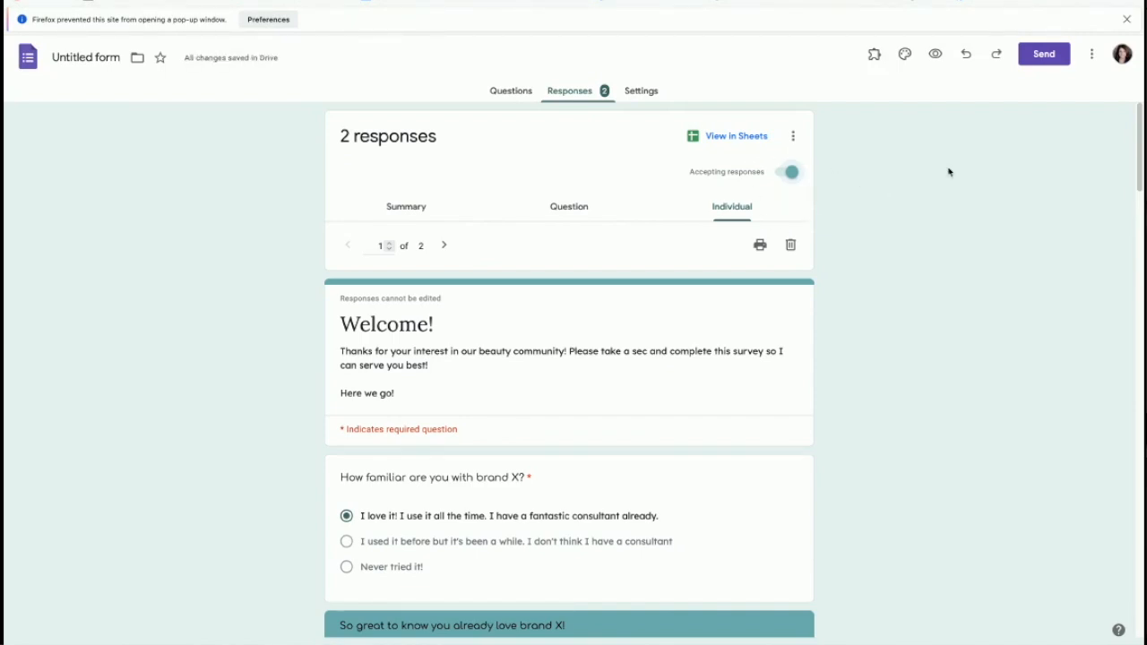
click(1091, 56)
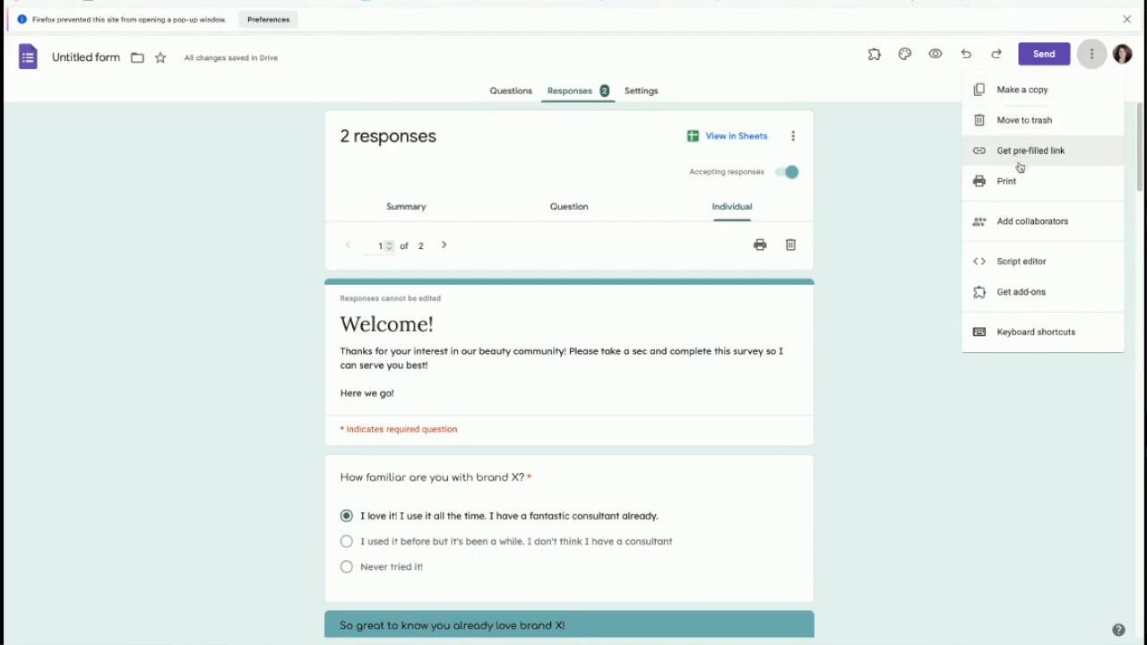
Step: Leave the live form and select the brand X familiarity question in the editor
click(892, 216)
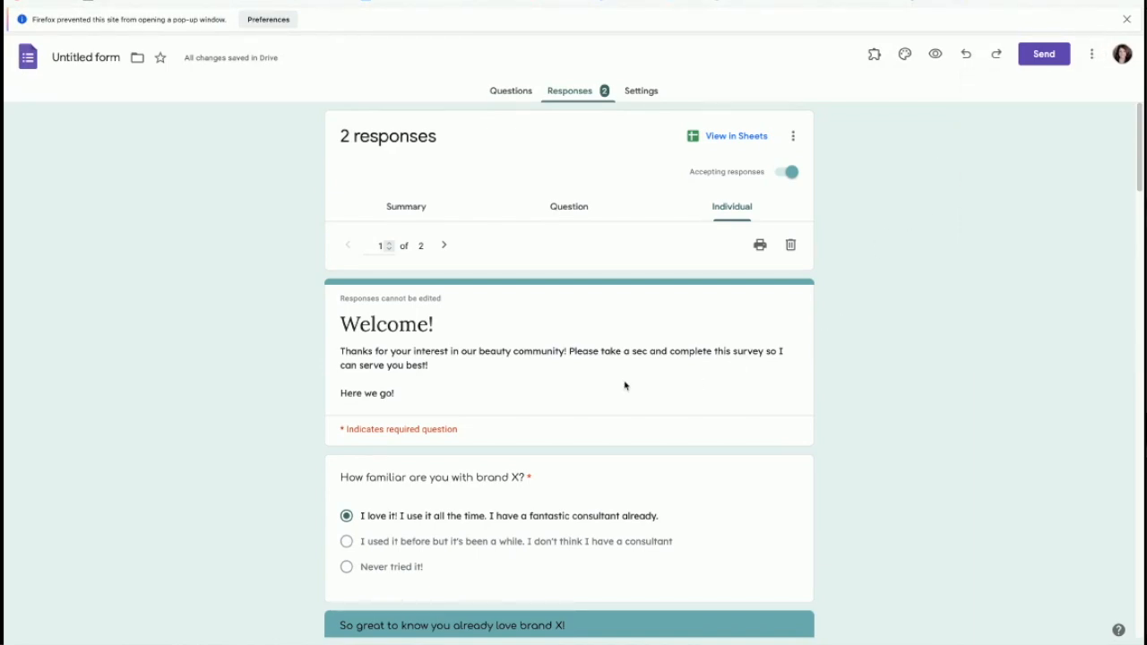
scroll(633, 390, down, 3)
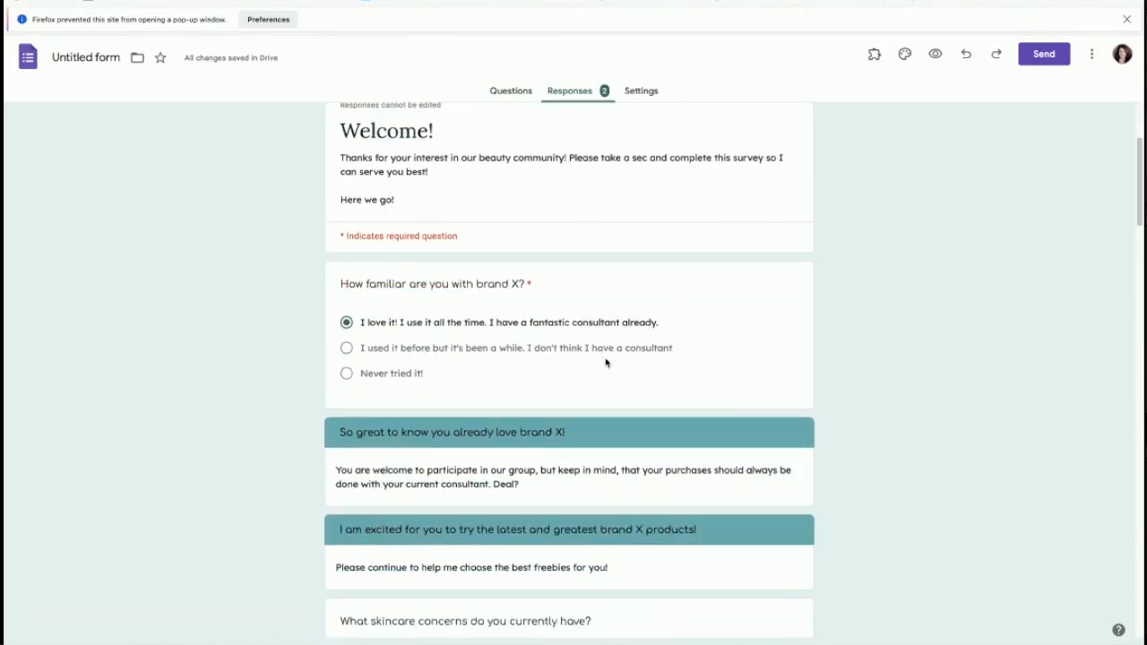
scroll(945, 555, down, 10)
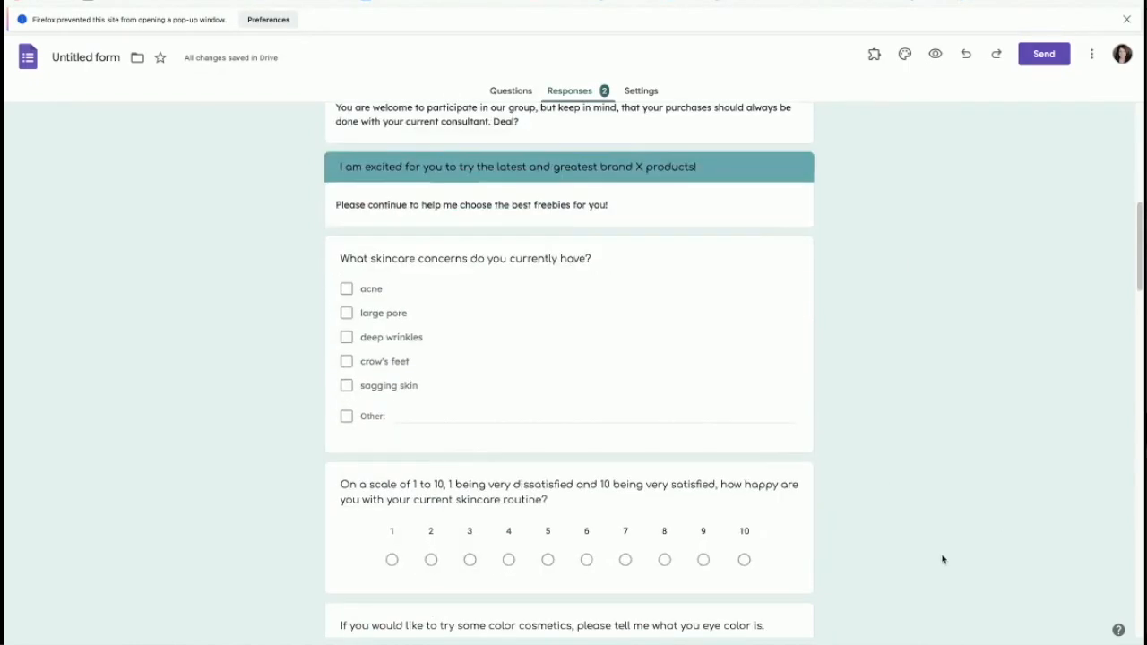
scroll(940, 561, up, 15)
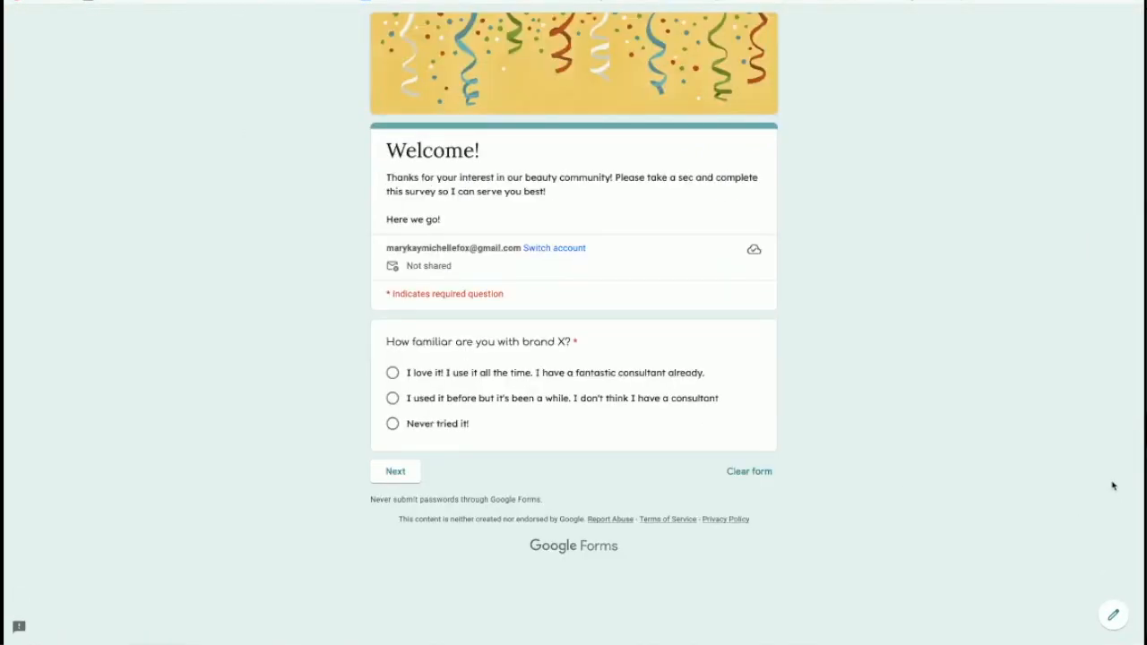
click(1113, 615)
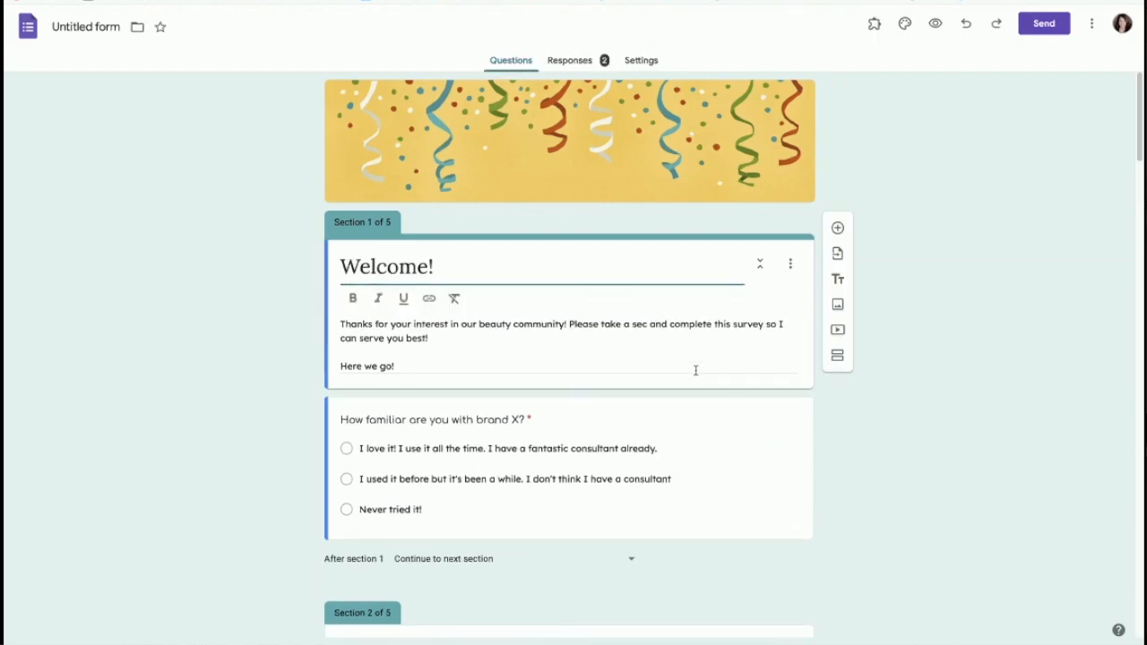
click(735, 455)
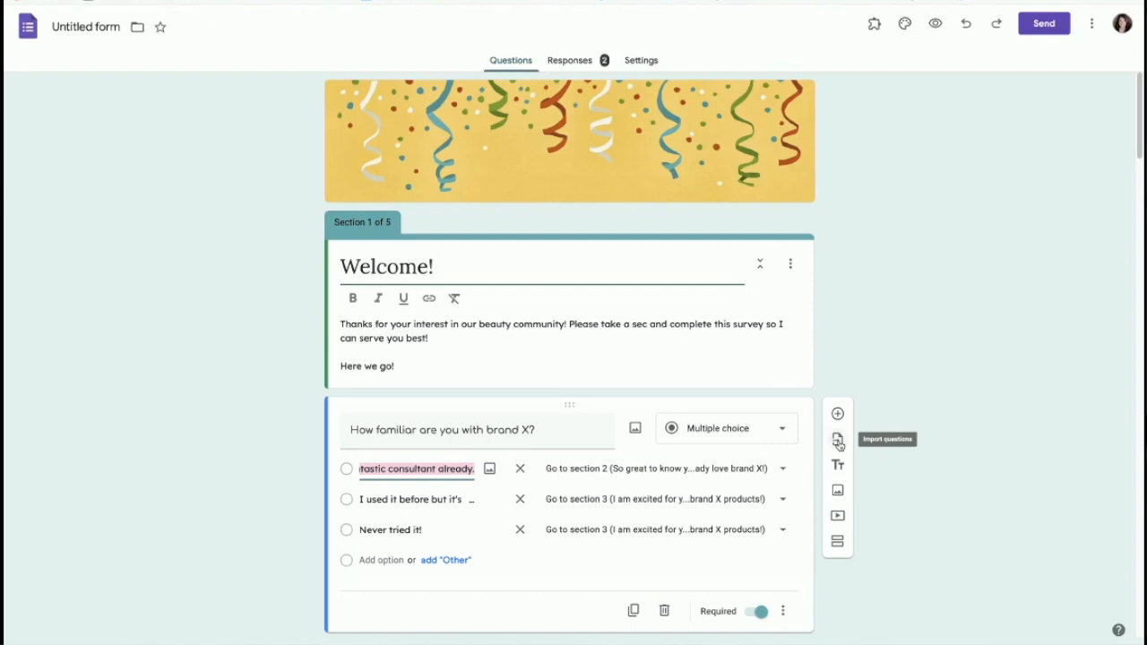
Step: Pick the 5 Day Transformation Registration form as the import source instead of the dark-spots form
click(837, 441)
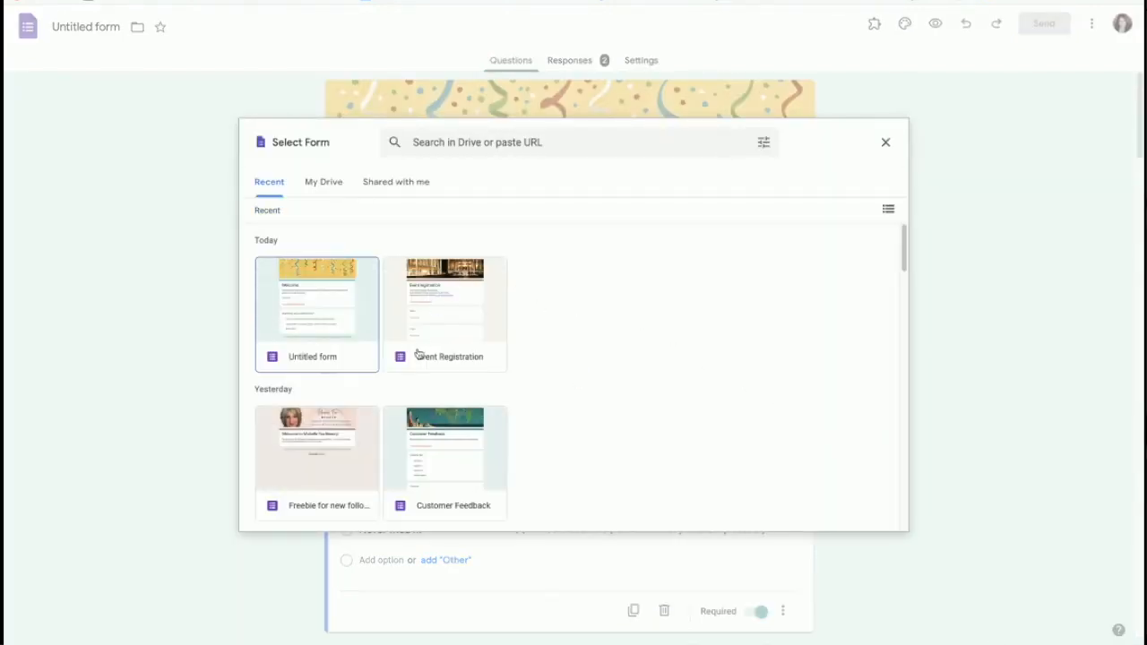
scroll(422, 344, down, 5)
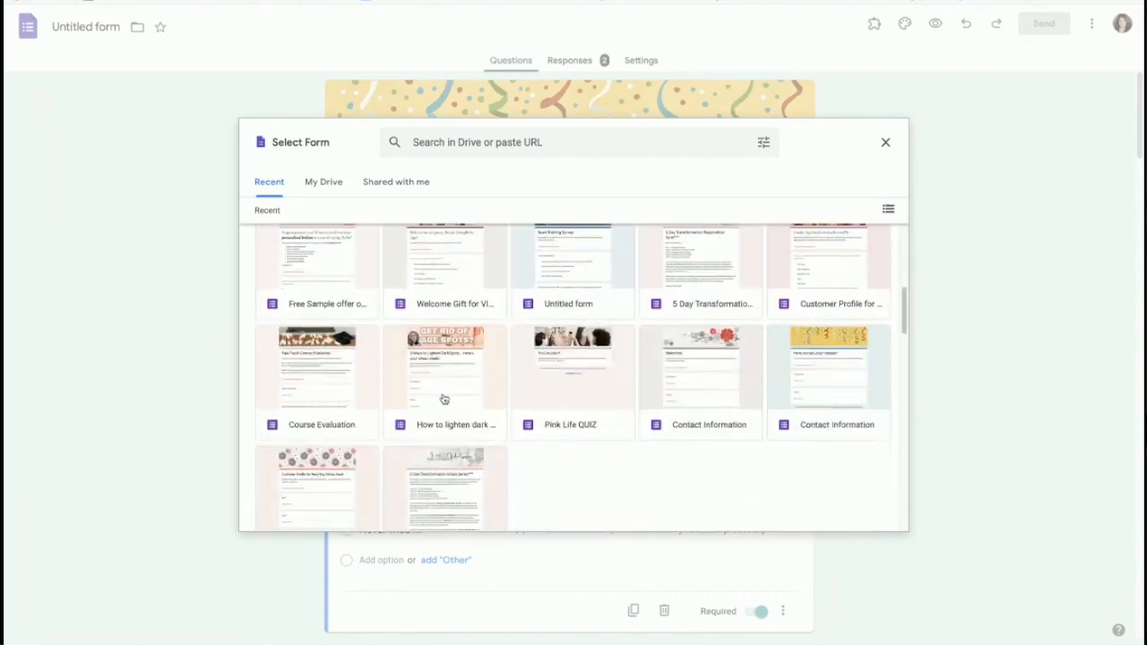
scroll(443, 398, down, 3)
scroll(448, 404, up, 3)
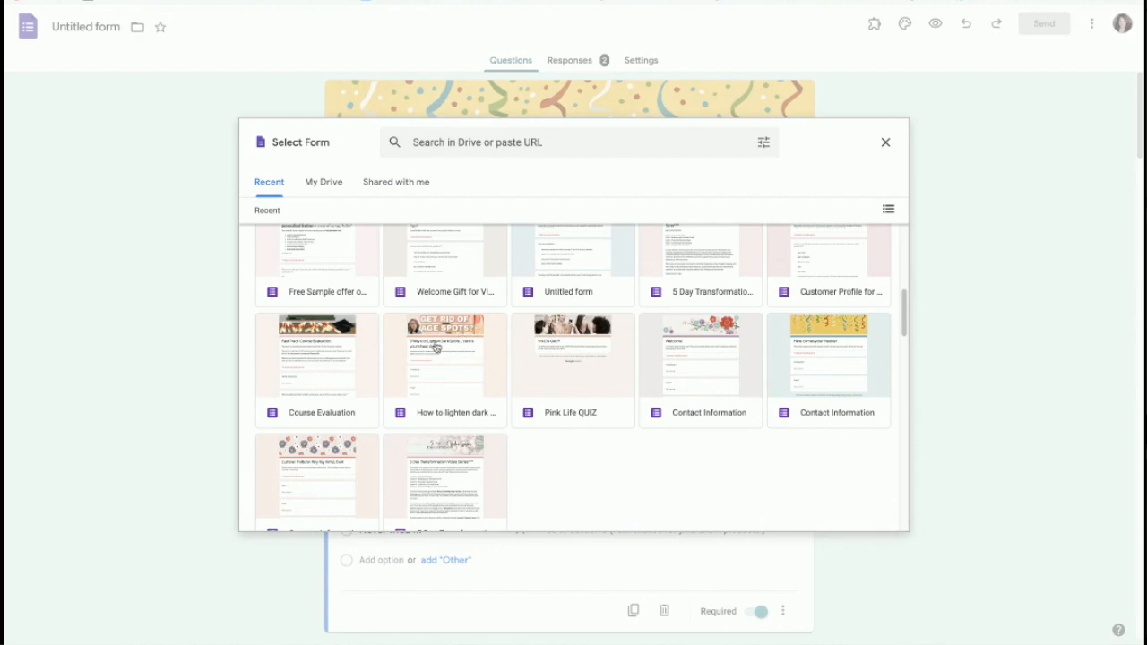
click(453, 376)
scroll(444, 436, down, 1)
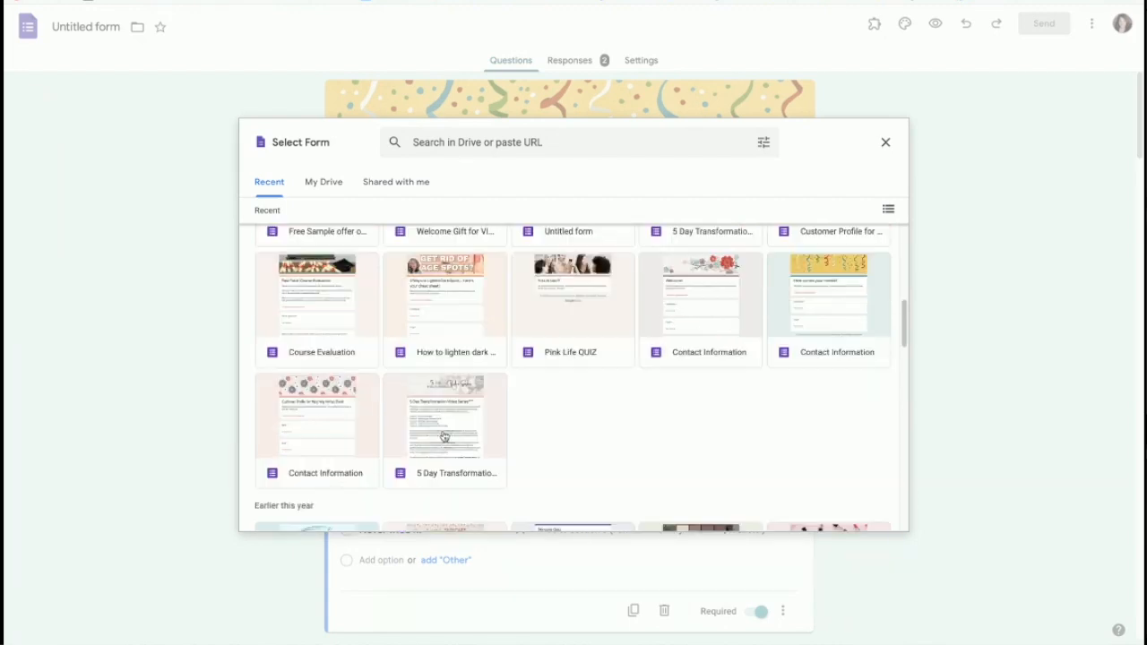
click(444, 436)
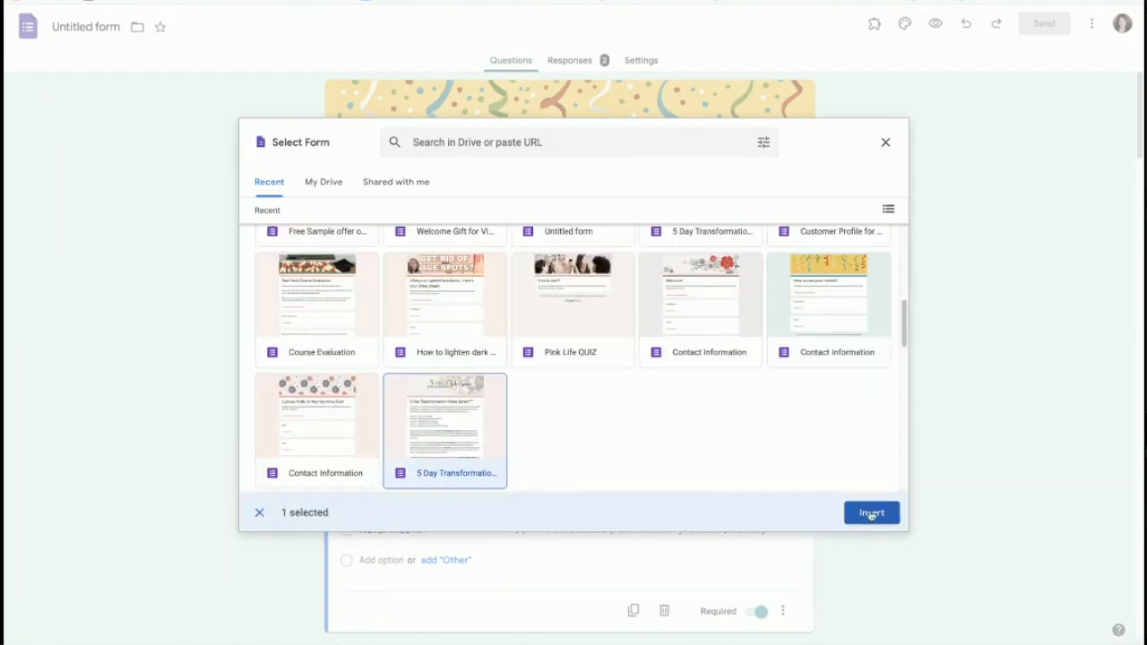
click(870, 514)
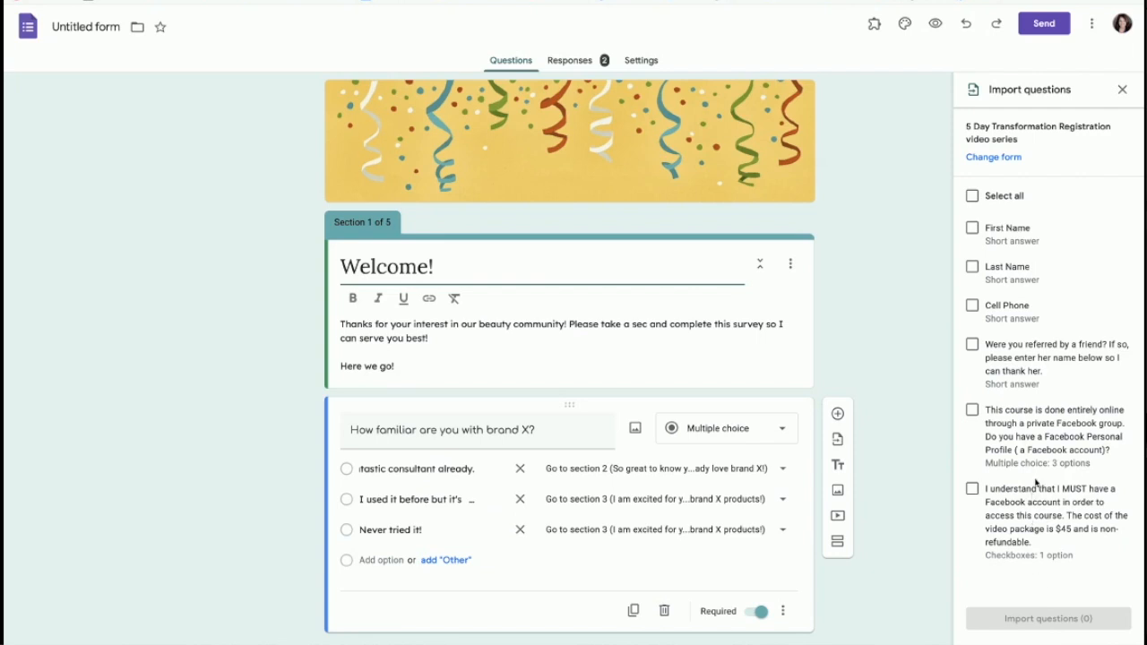
Step: Import 'Were you referred by a friend?' and drag it to the top, above brand X
click(972, 345)
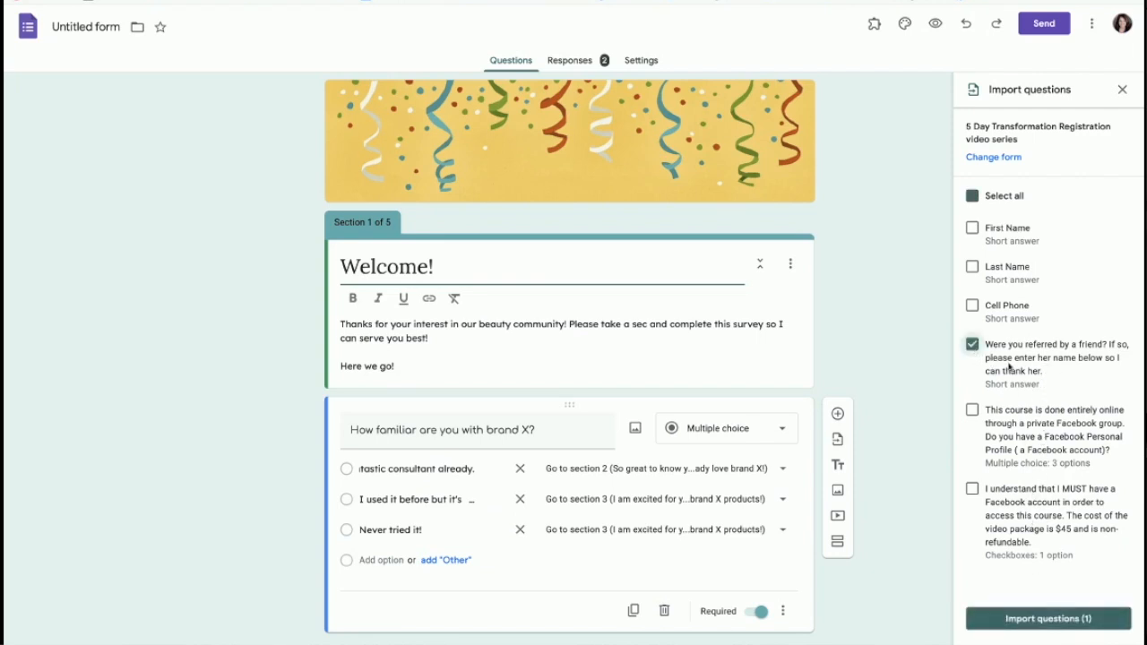
click(1012, 618)
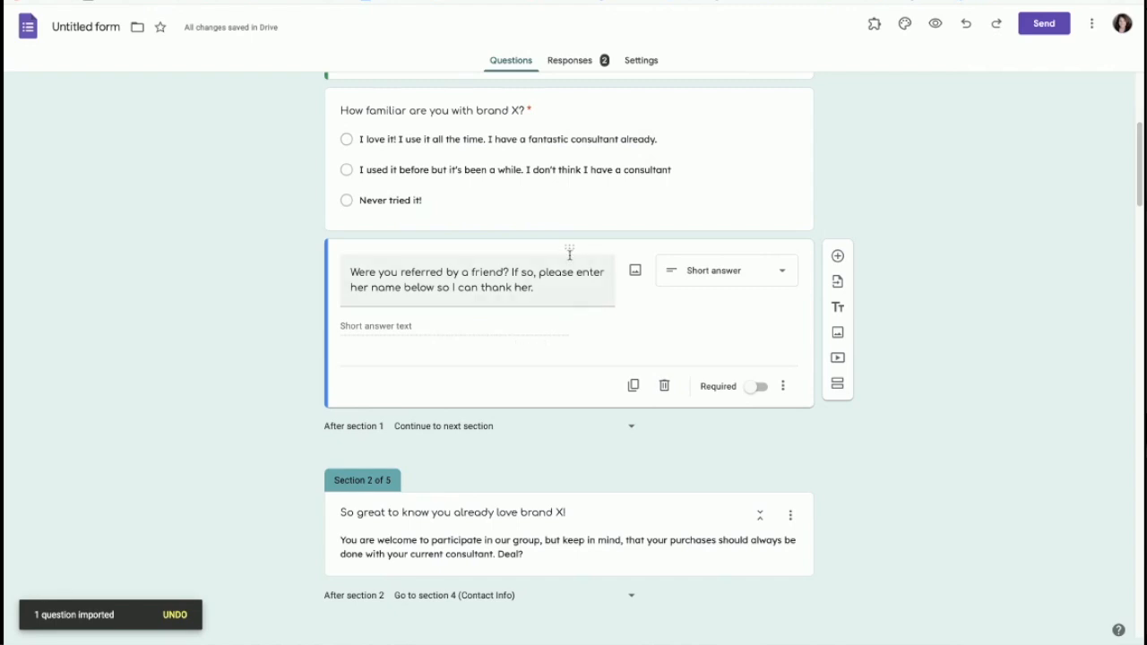
drag(568, 244, 571, 399)
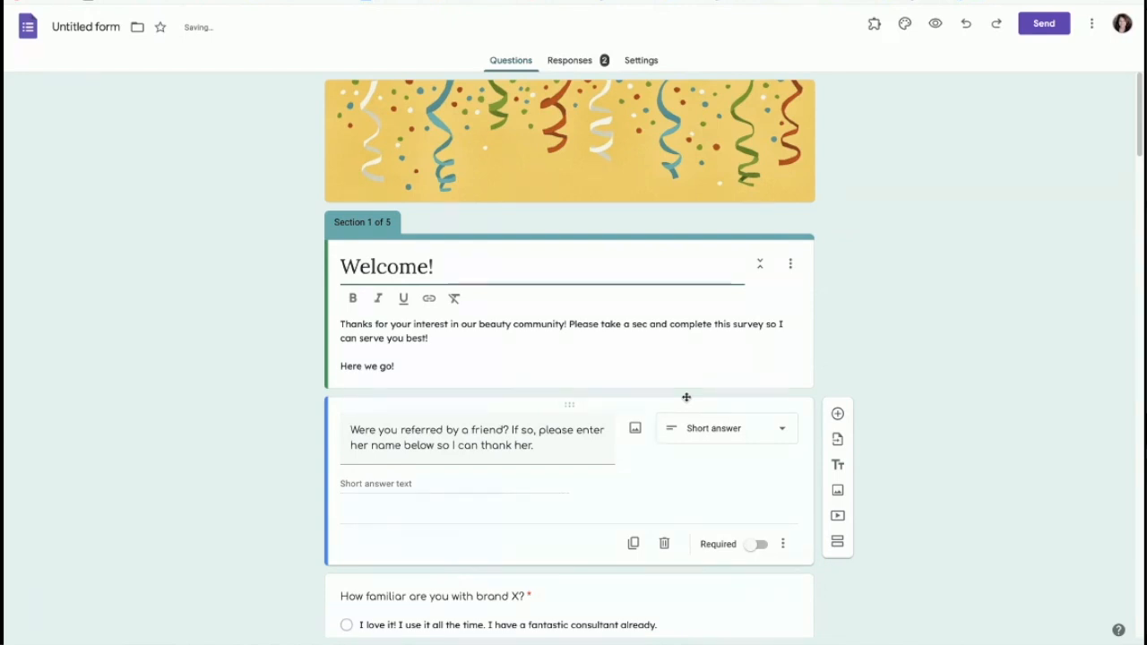
scroll(645, 462, down, 2)
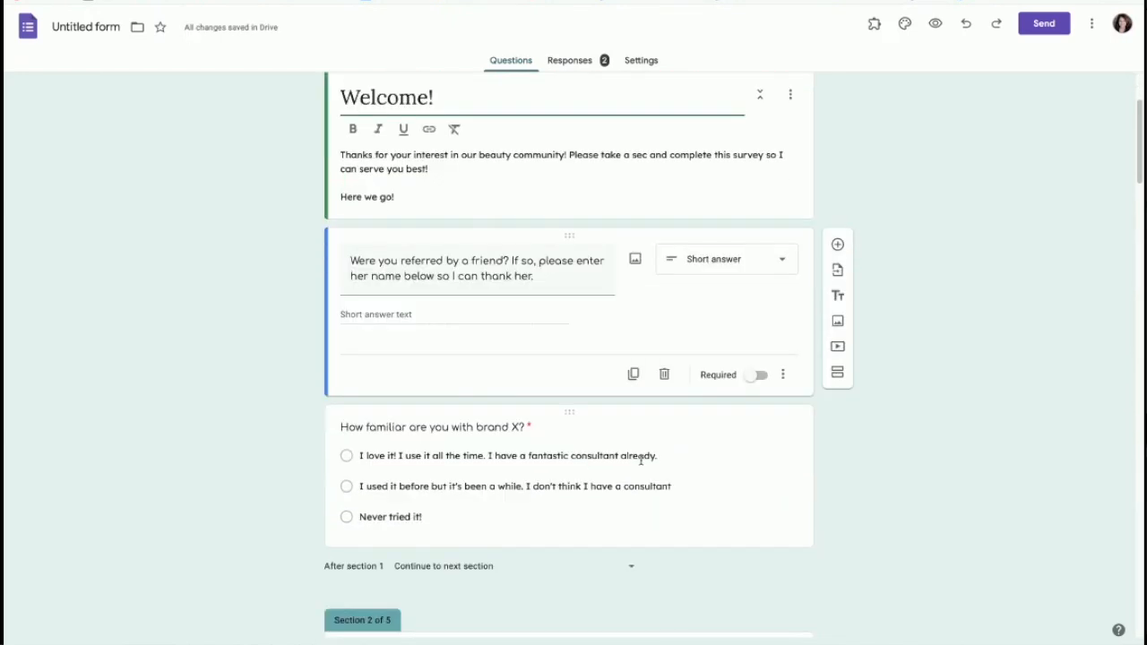
scroll(726, 504, up, 2)
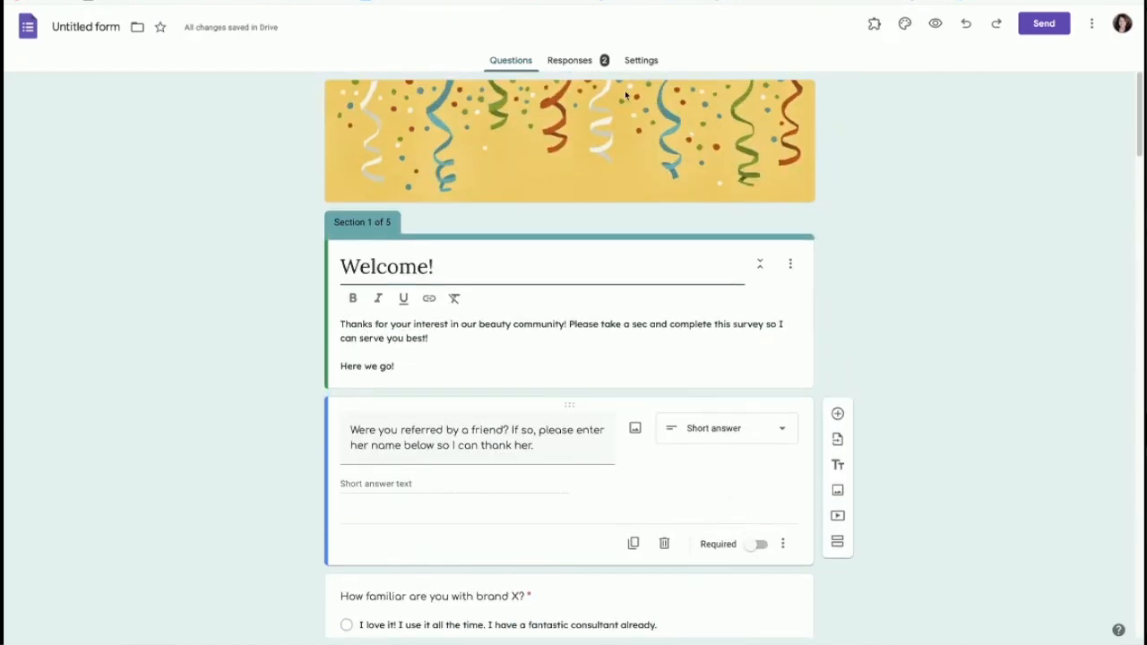
Step: Copy the form's shortened forms.gle link, glance at the embed HTML, and close the Send dialog
click(1042, 32)
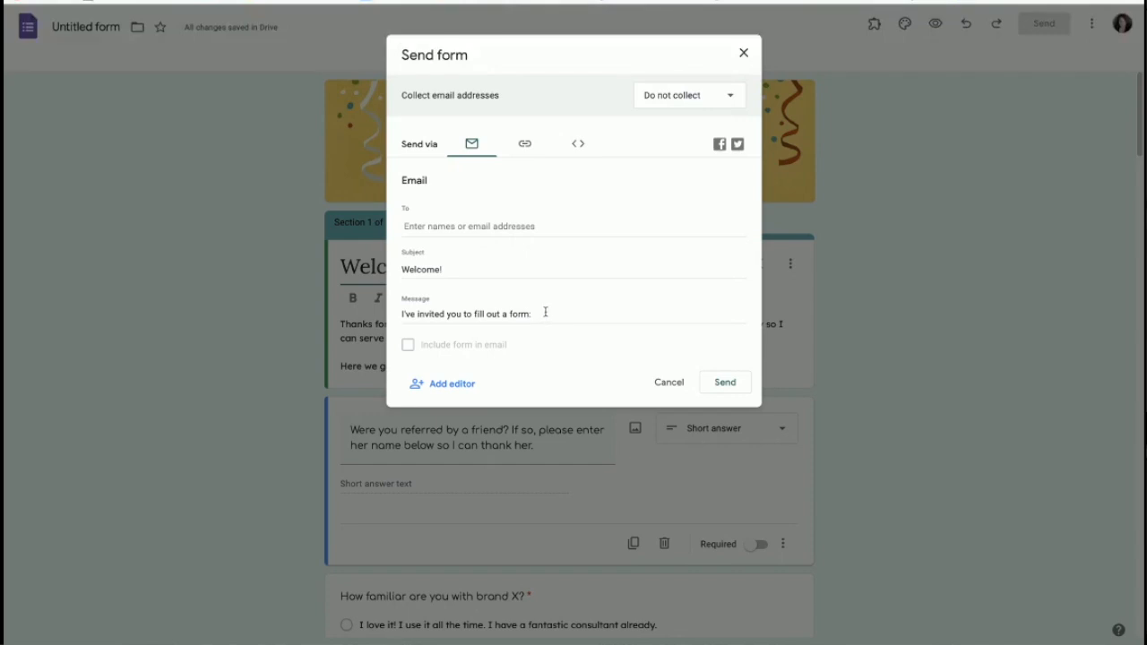
click(525, 144)
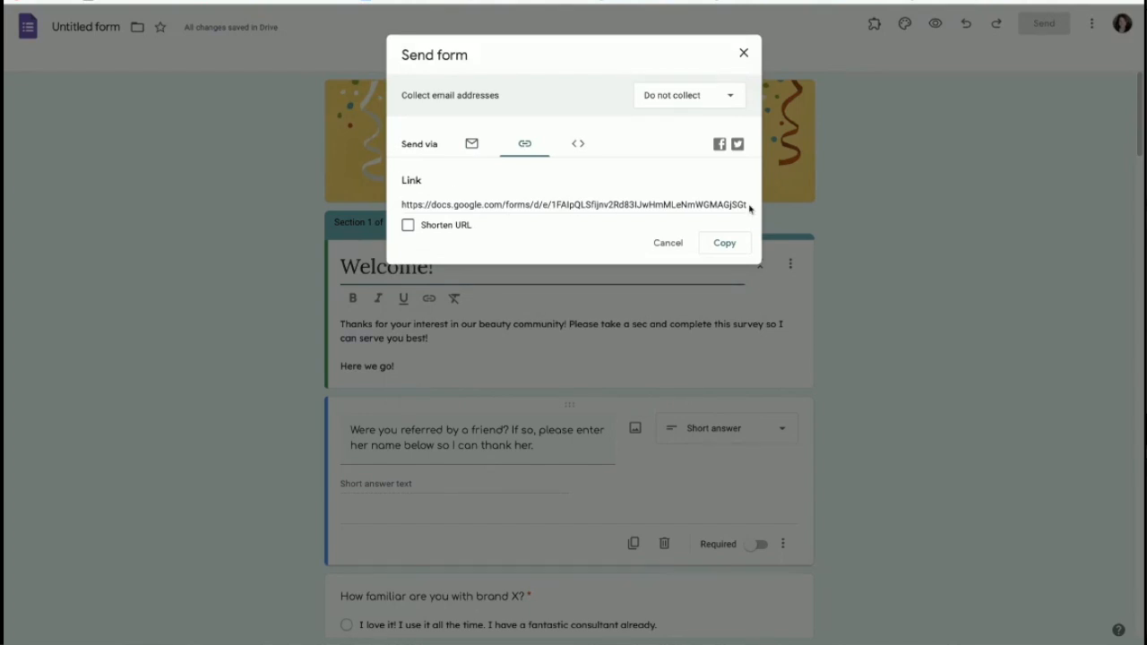
click(407, 226)
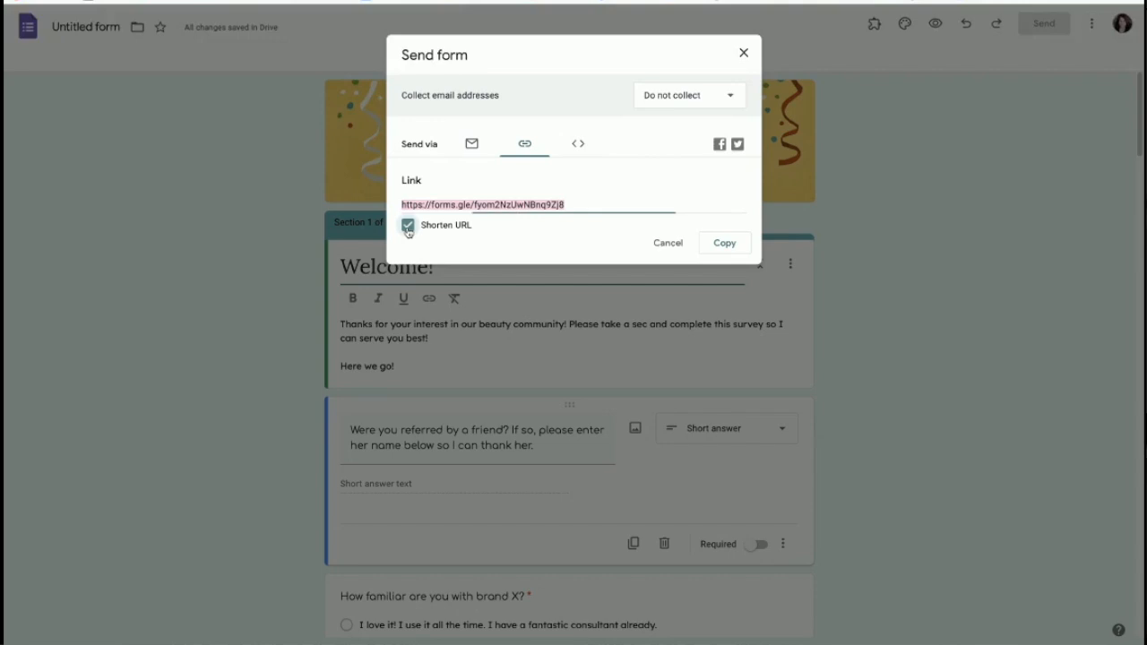
click(722, 243)
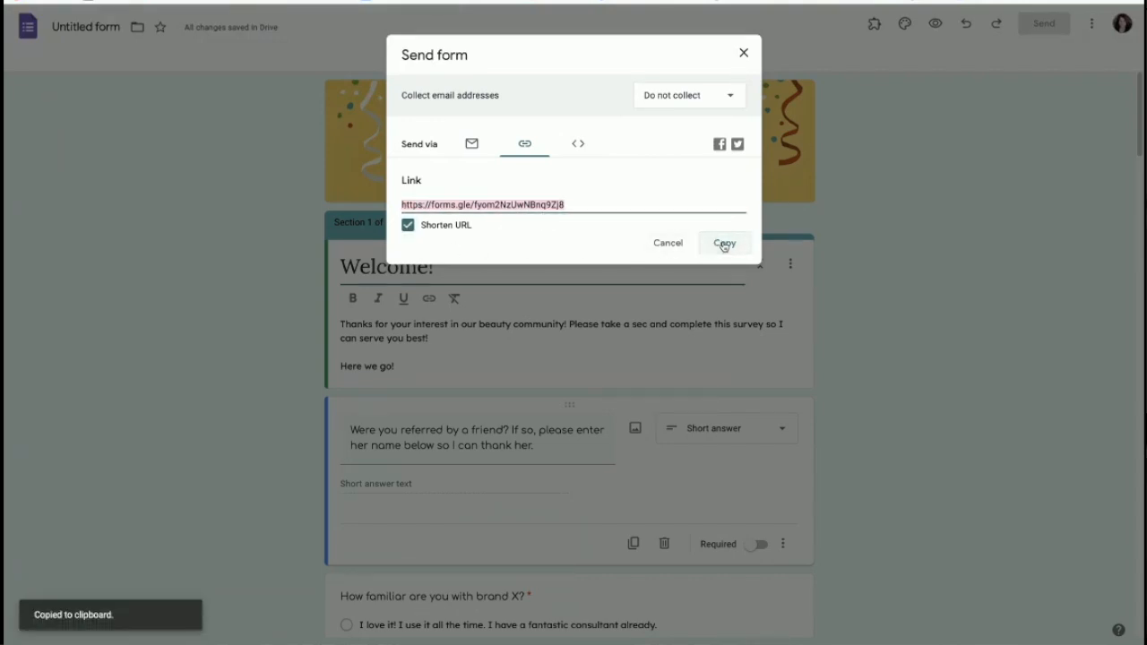
click(578, 144)
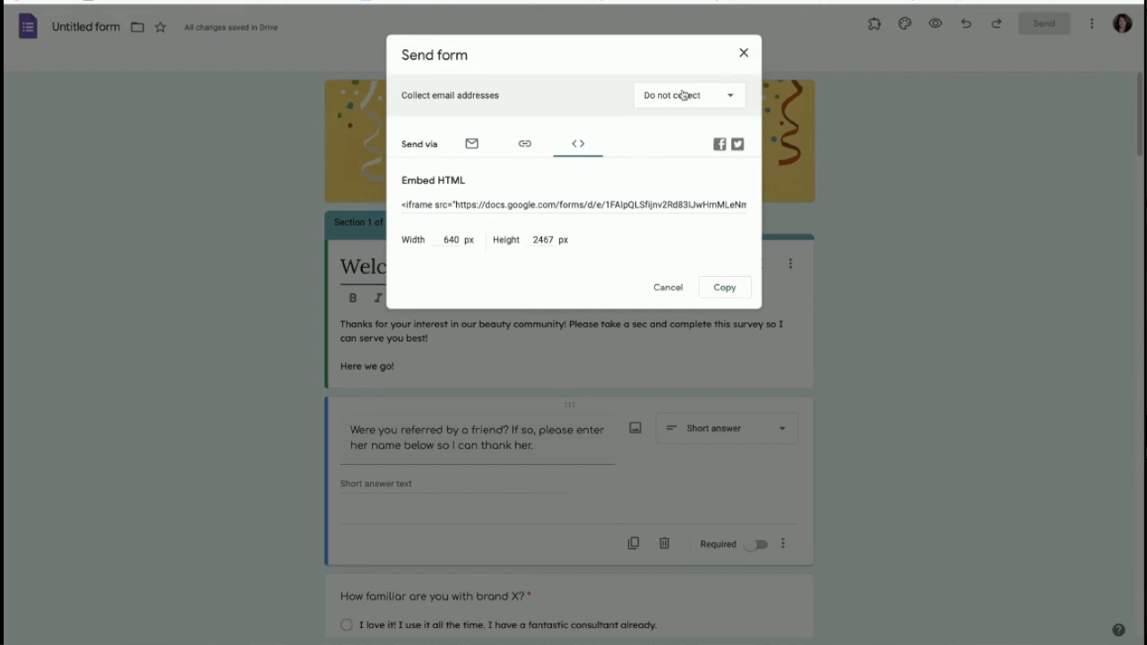
click(744, 55)
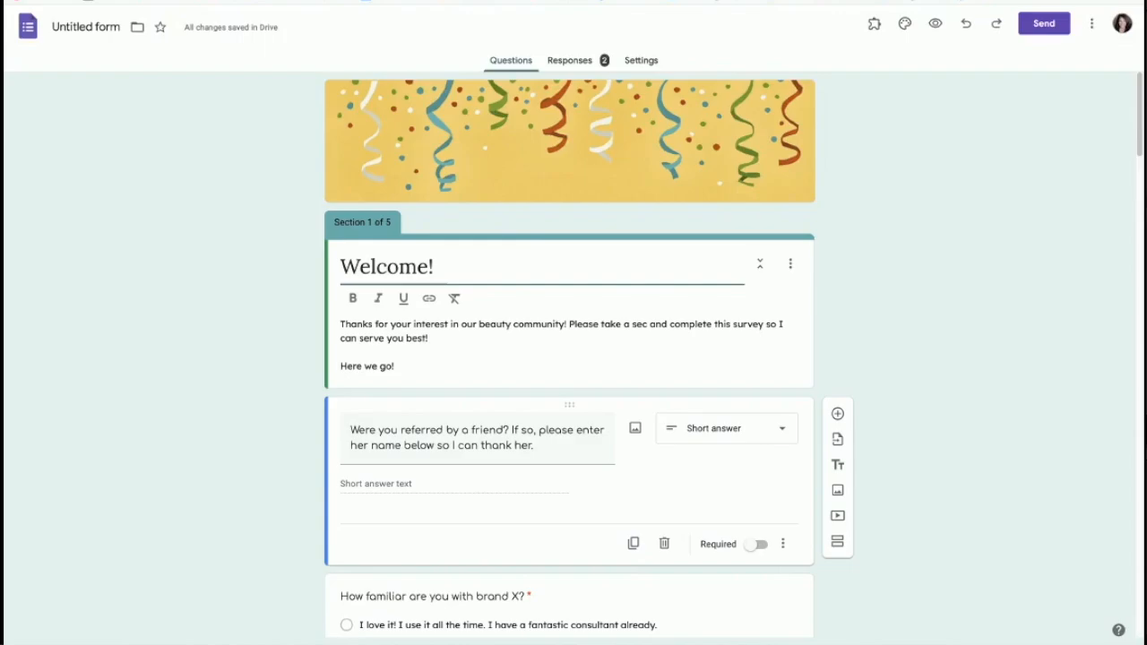
key(super+t)
Step: In the Beauty Through the Ages group, write a post inviting members to fill out the new survey for freebies
click(958, 1)
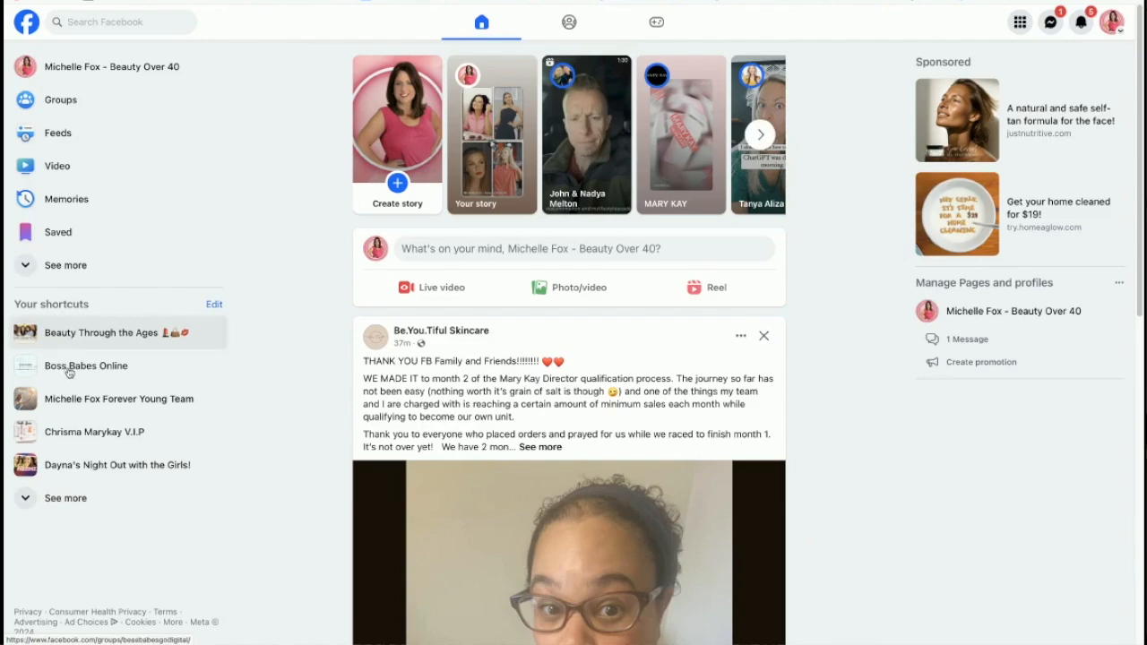
click(80, 336)
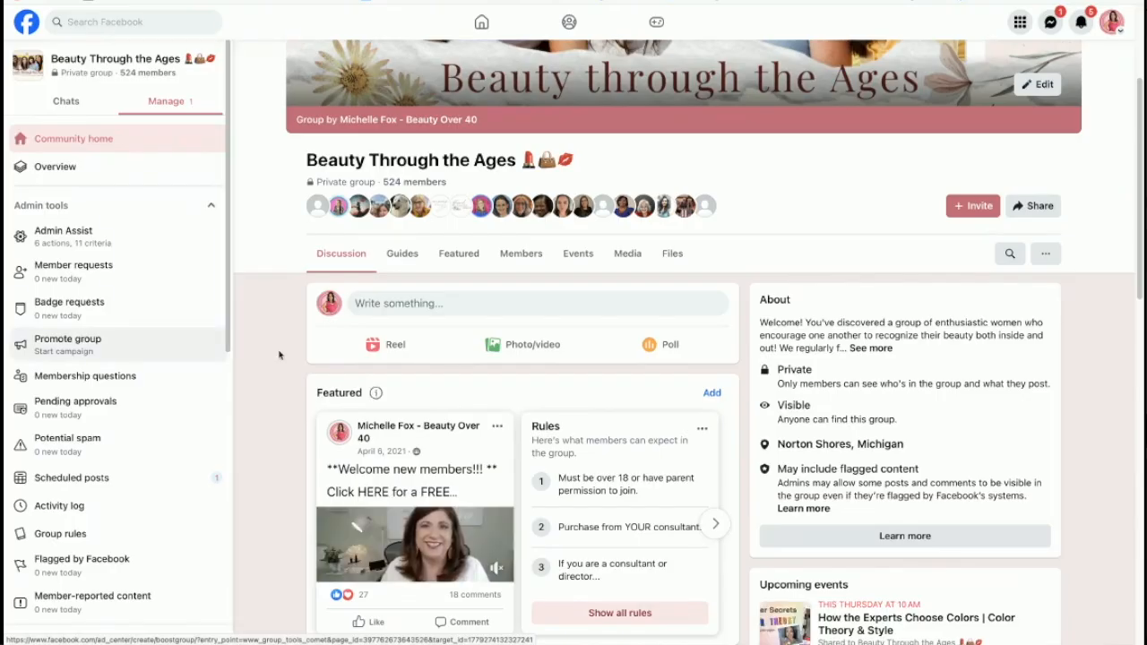
click(446, 310)
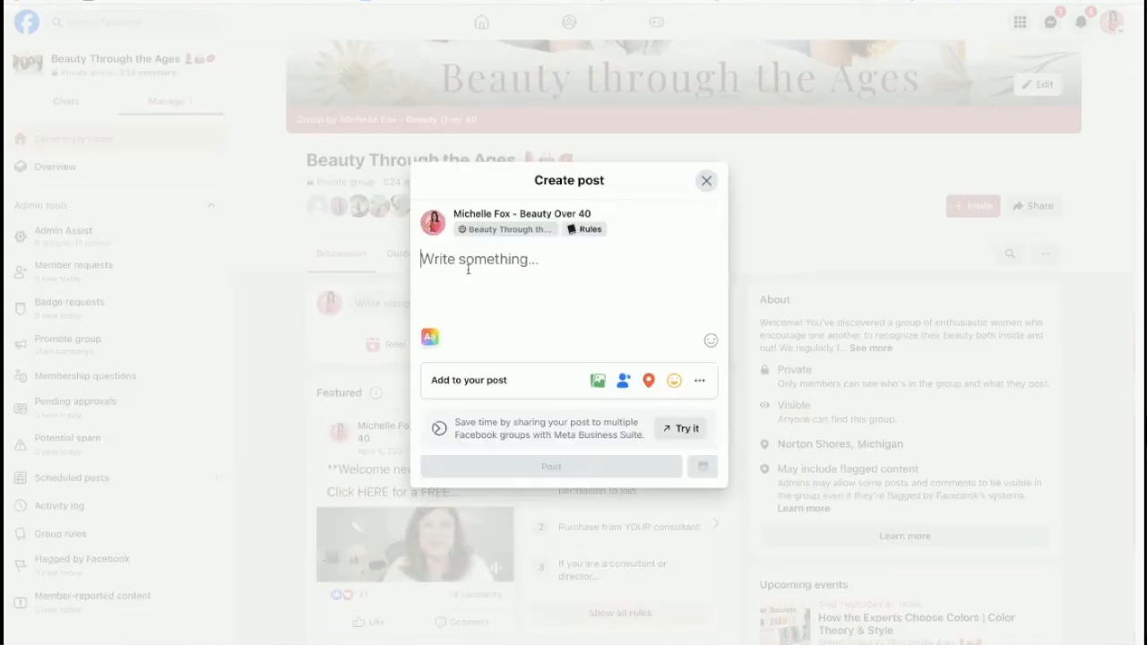
text(Hi)
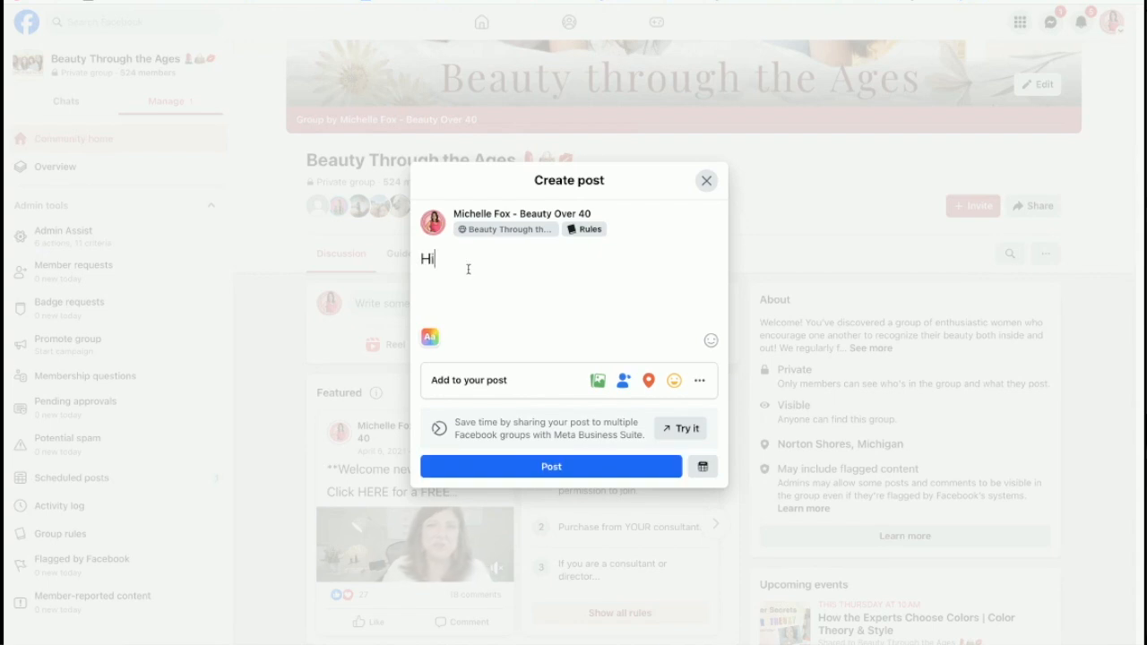
text( fiien)
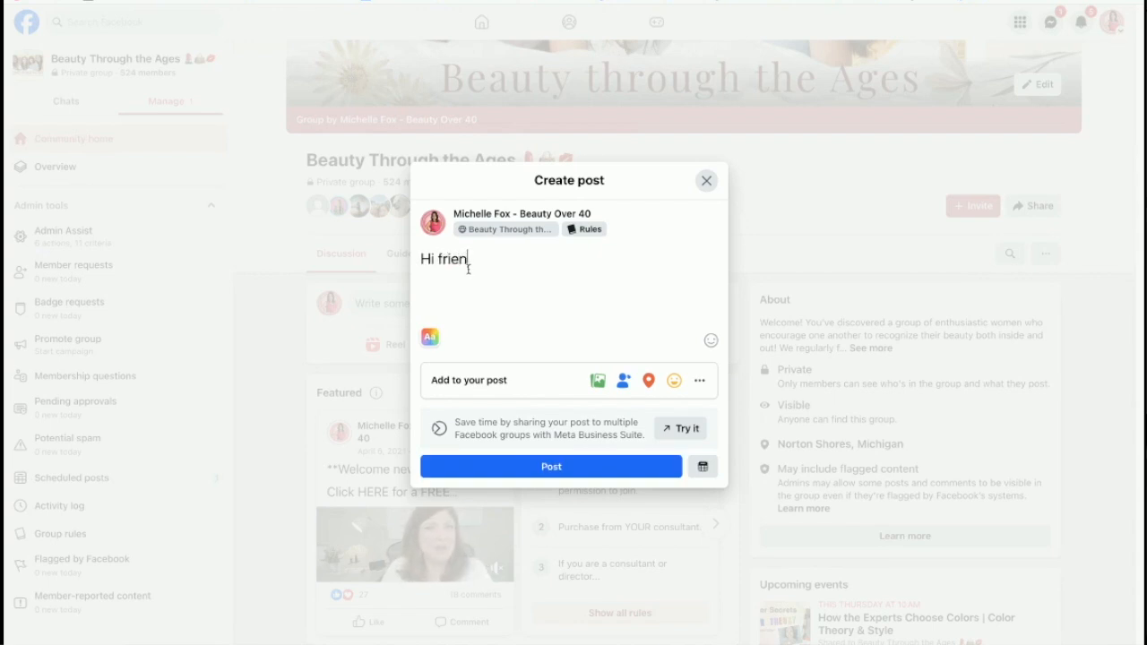
text(ds! Here's a brnad)
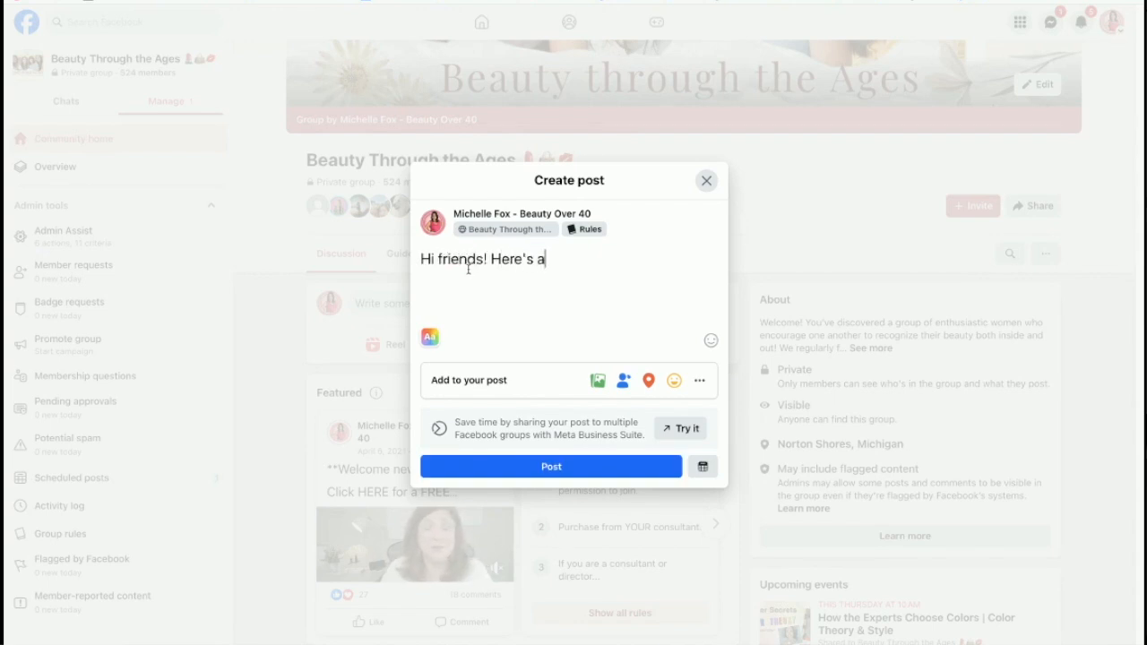
key(BackSpace)
key(BackSpace)
key(BackSpace)
key(BackSpace)
text(and new surv)
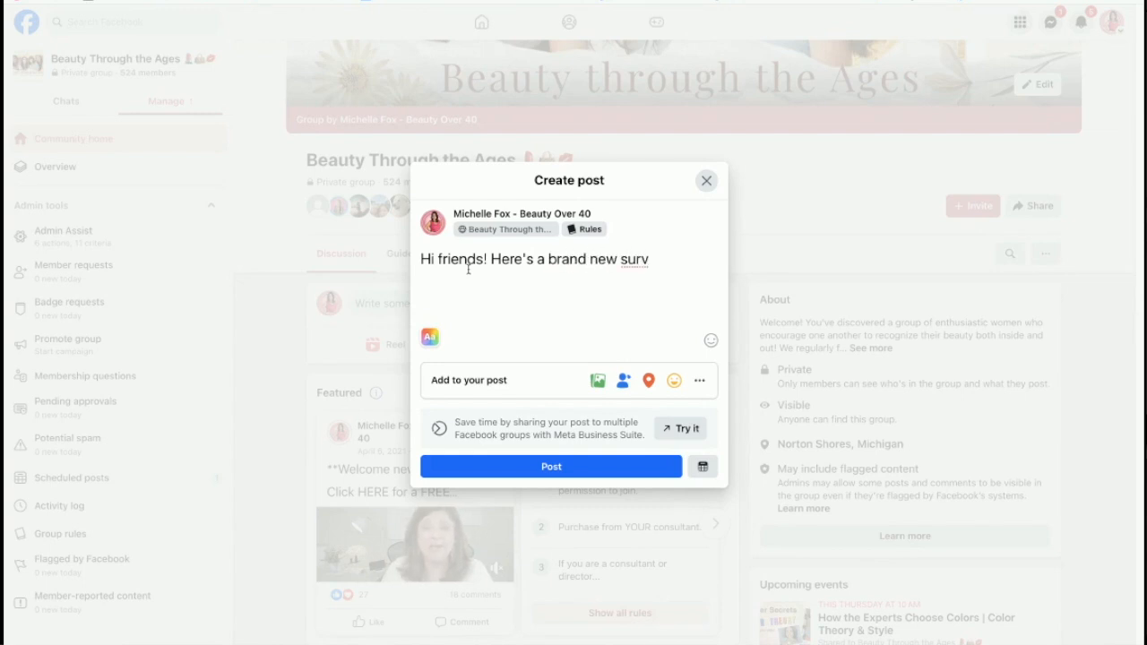
text(ey for you to fill)
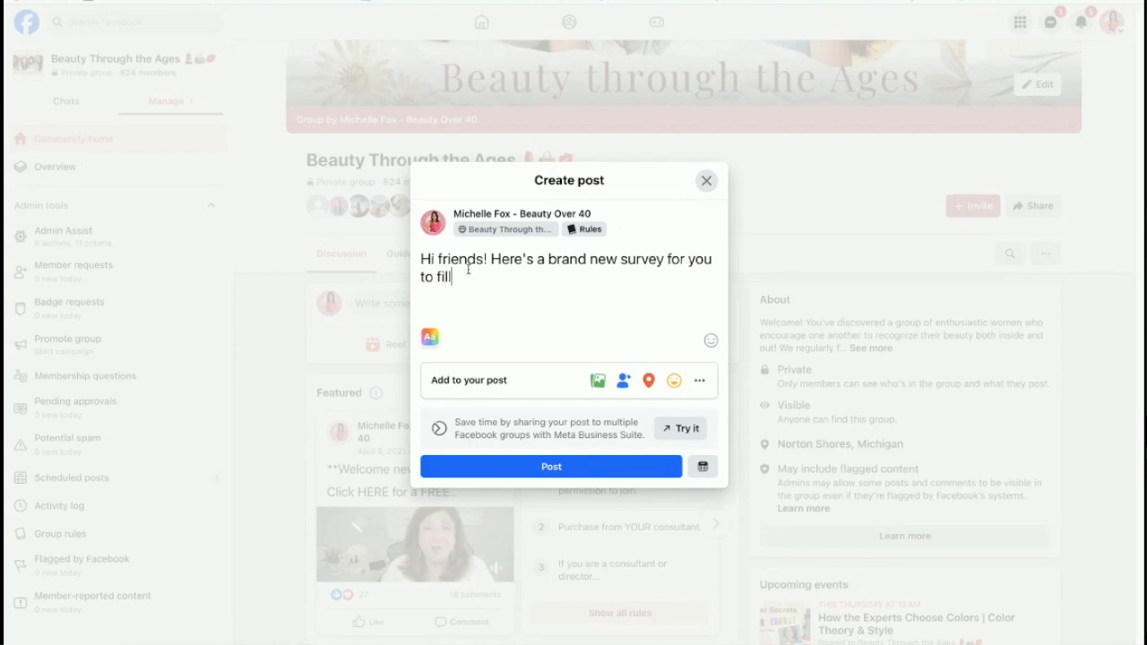
text( out. You'll b)
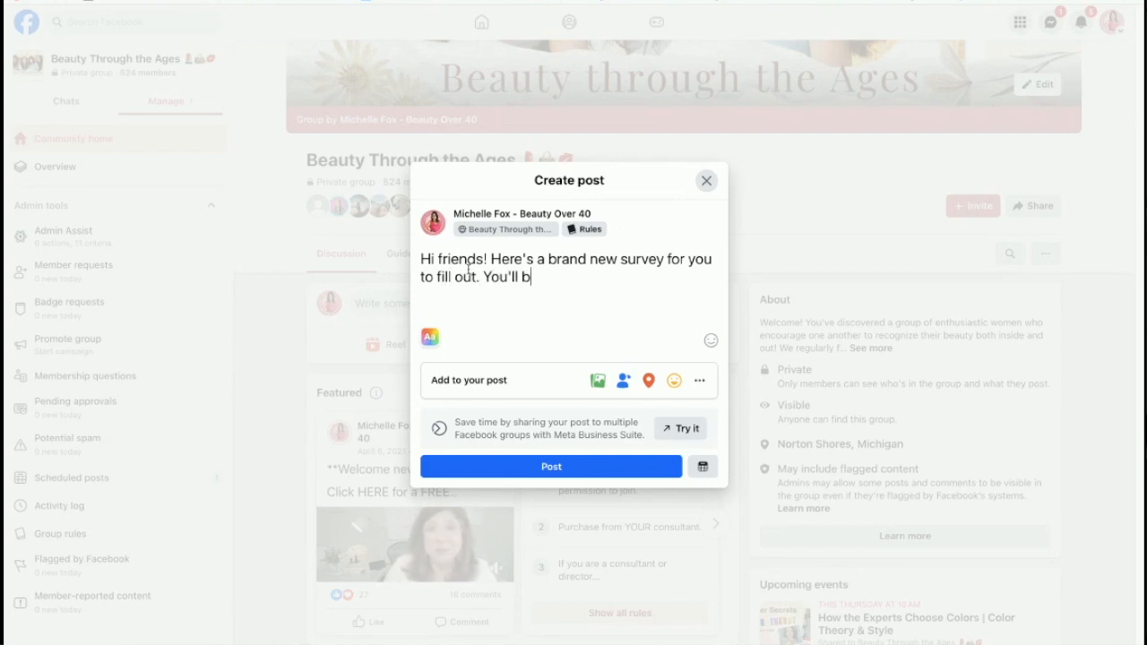
key(BackSpace)
text(get some freebies)
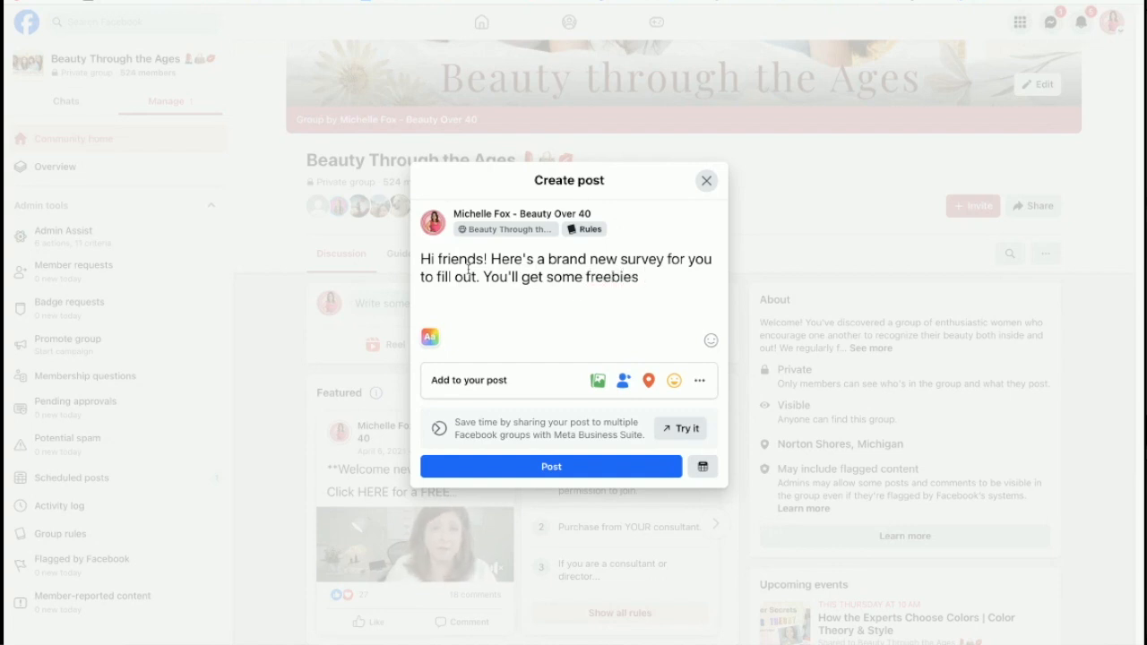
text( for your time.)
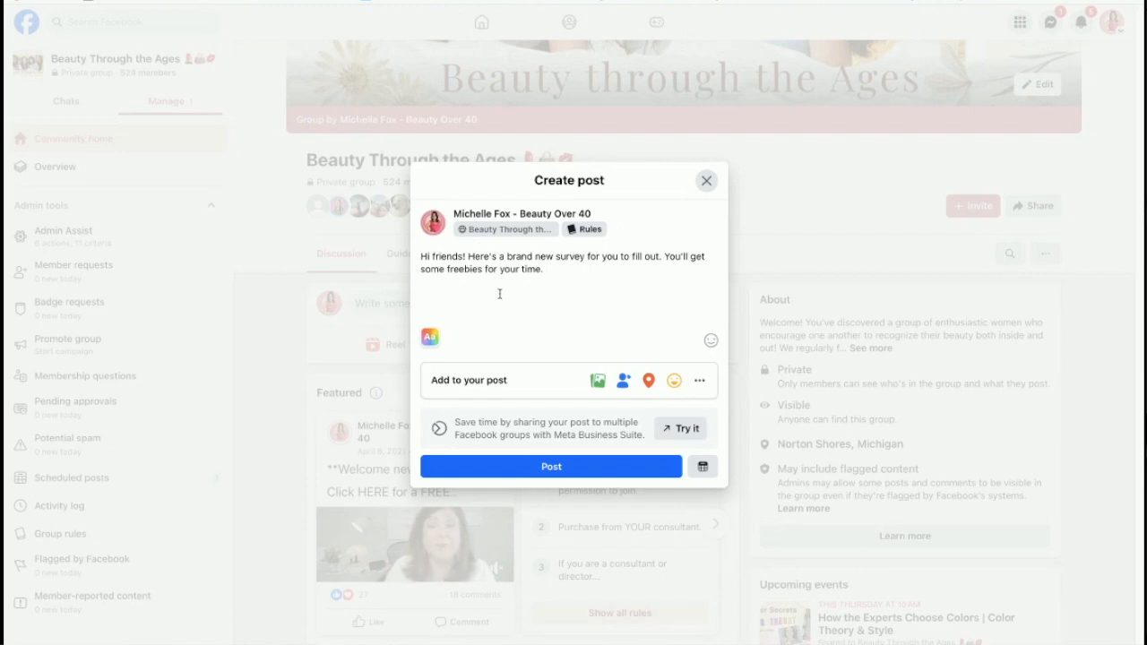
Step: Format the message as an H1 heading, paste the forms.gle link below it, and close the draft
drag(555, 273, 428, 253)
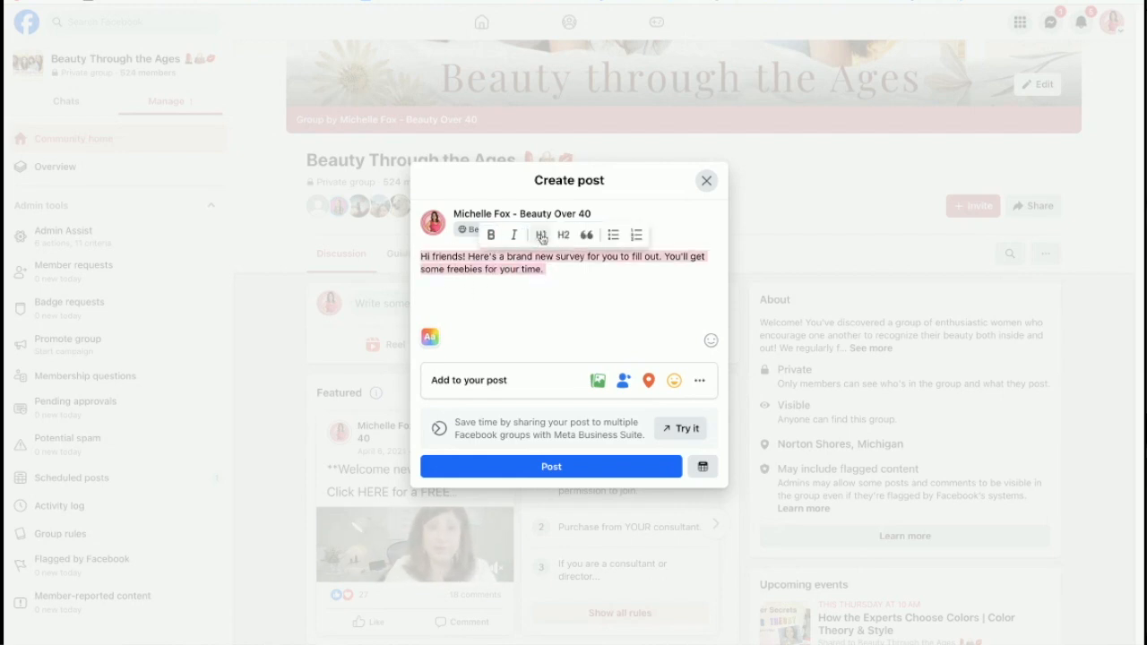
click(541, 234)
click(510, 307)
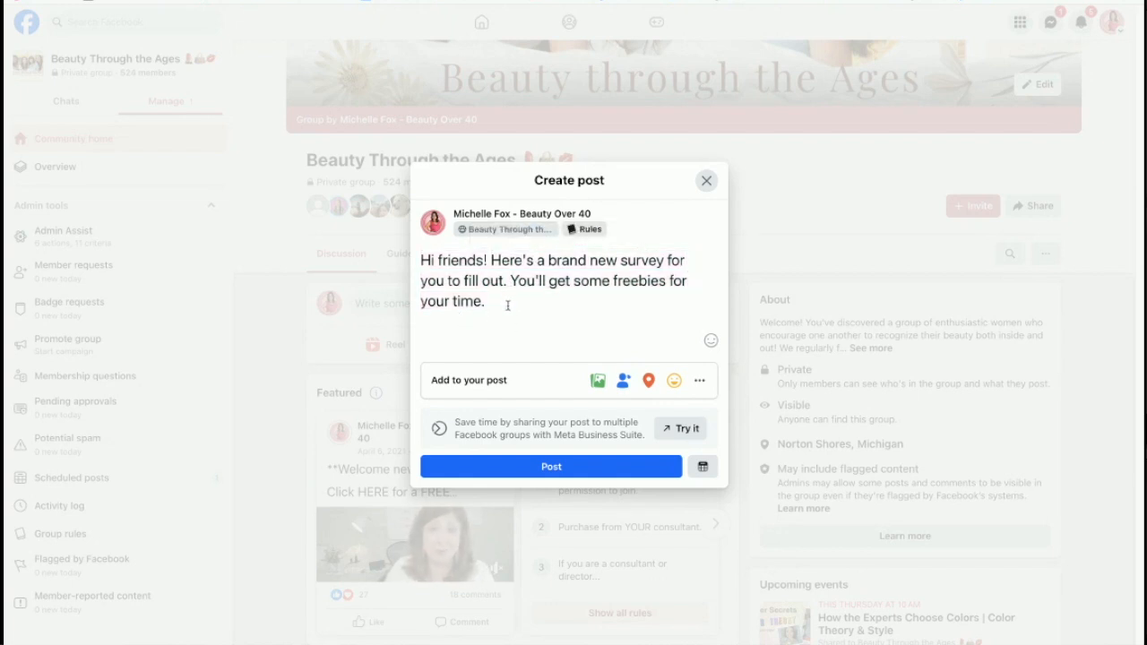
key(Return)
right_click(424, 317)
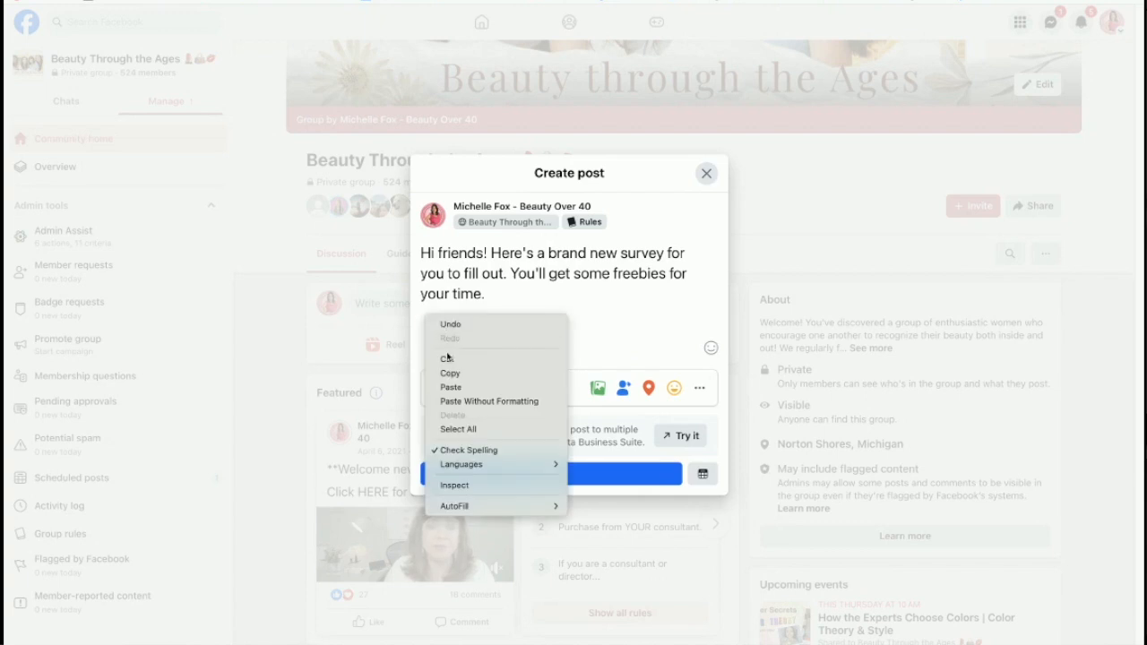
click(459, 385)
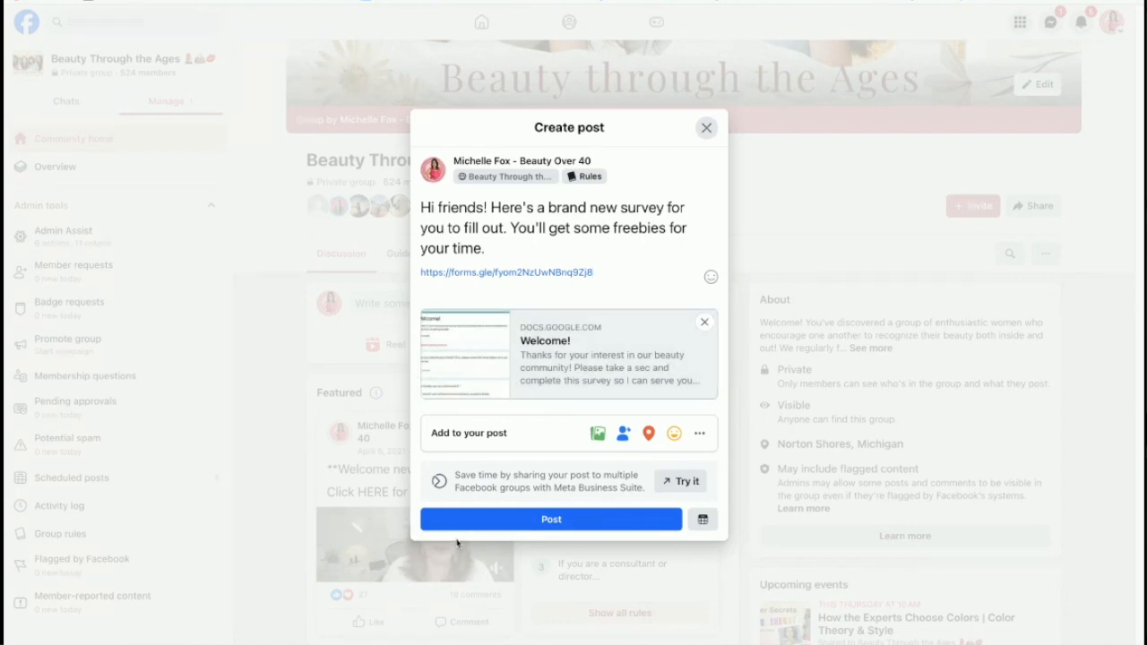
click(706, 128)
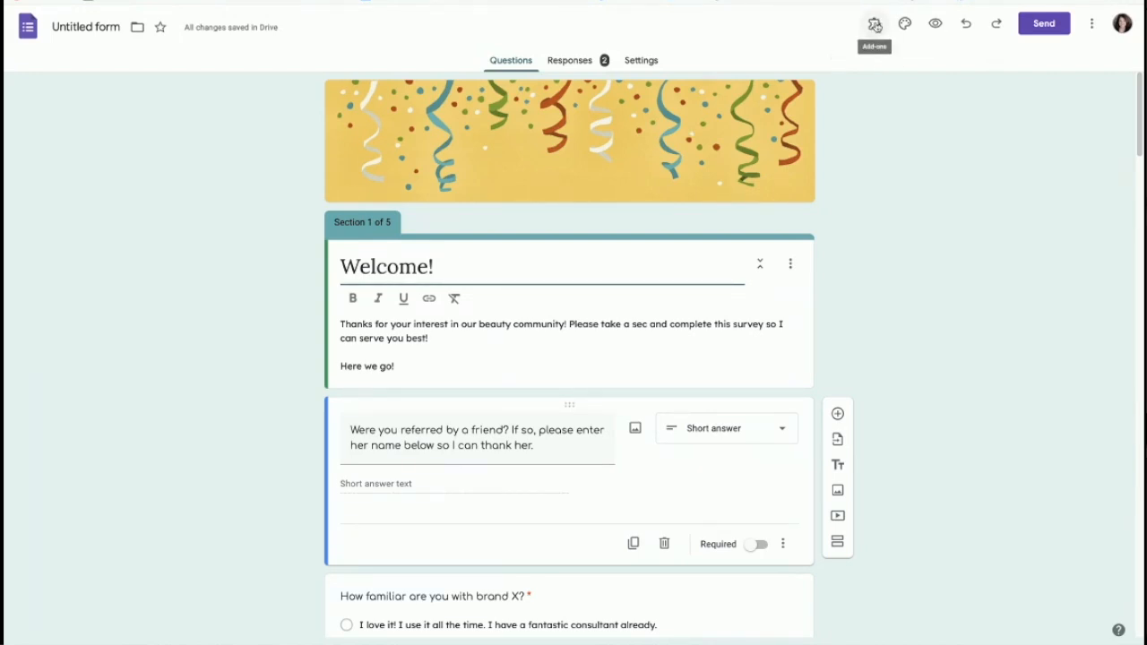
Step: Review the installed add-ons (Form Approvals, Form Notifications, Payable Forms), then show the More options menu
click(875, 26)
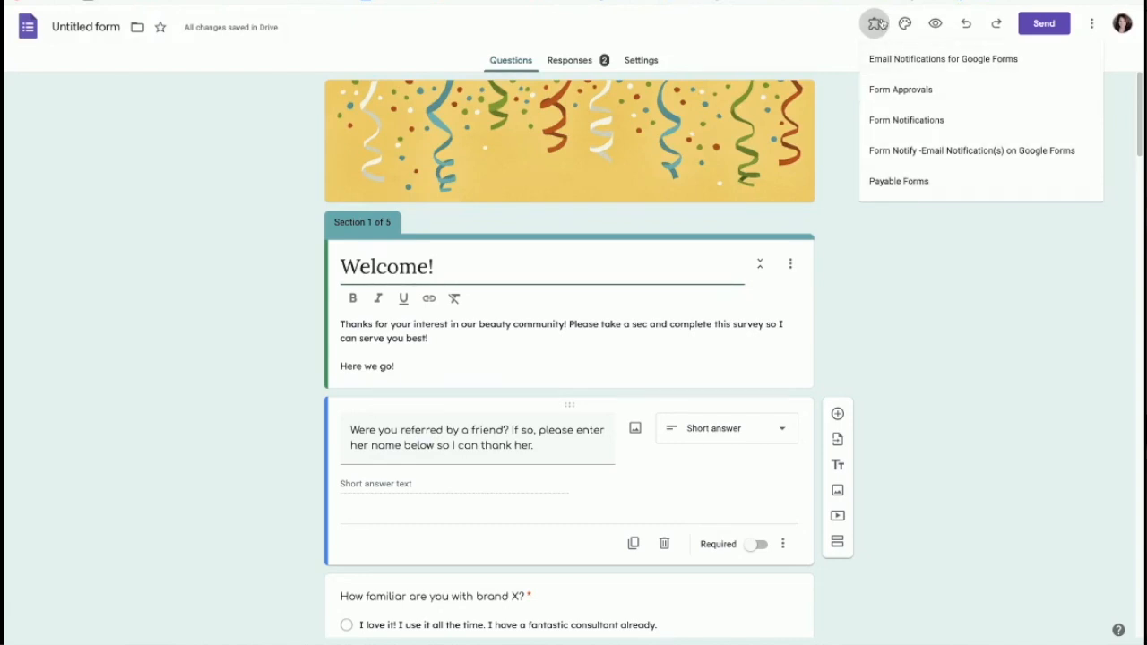
click(1091, 24)
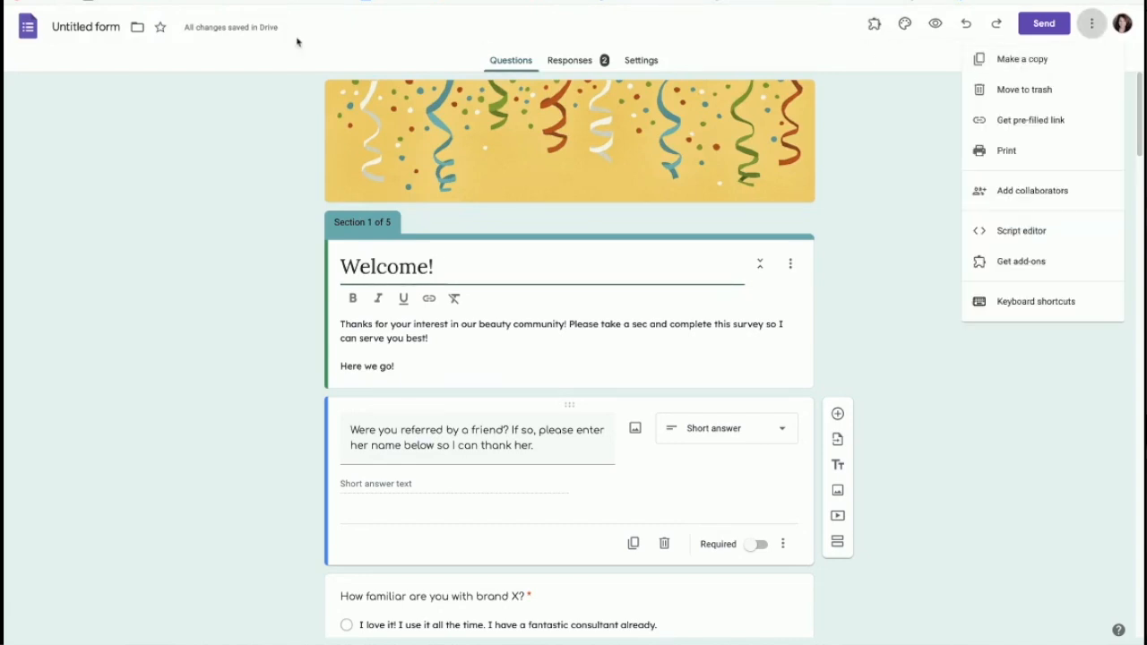
Step: Replace the form's title with 'New member intake form'
click(62, 25)
text(Welcome!)
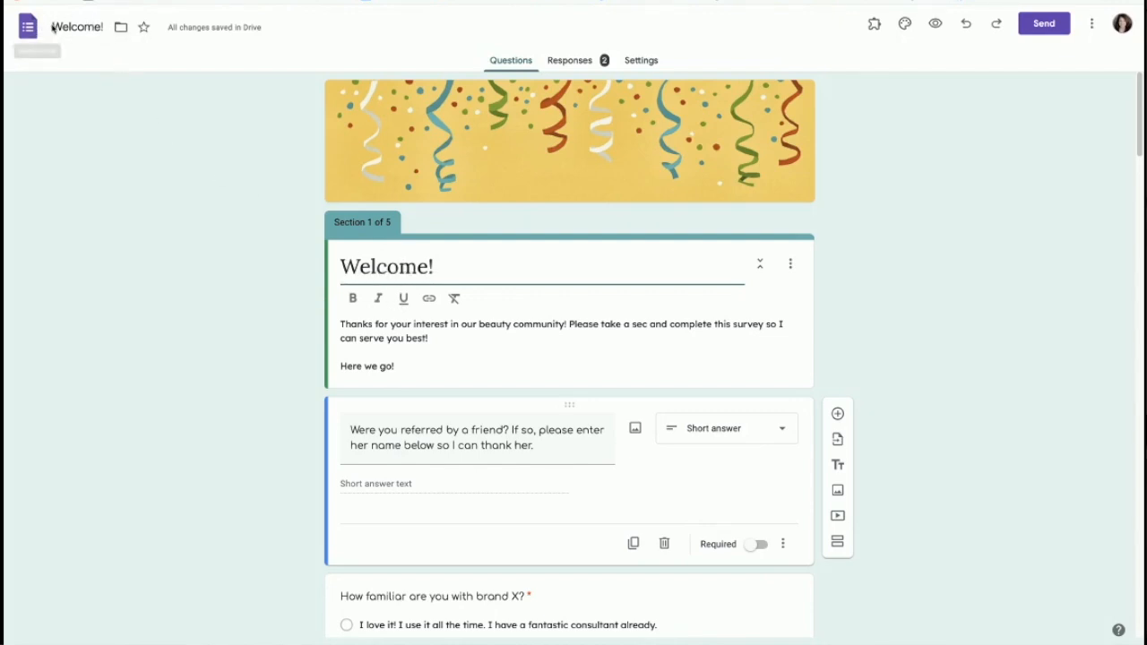
drag(51, 27, 151, 29)
text(New)
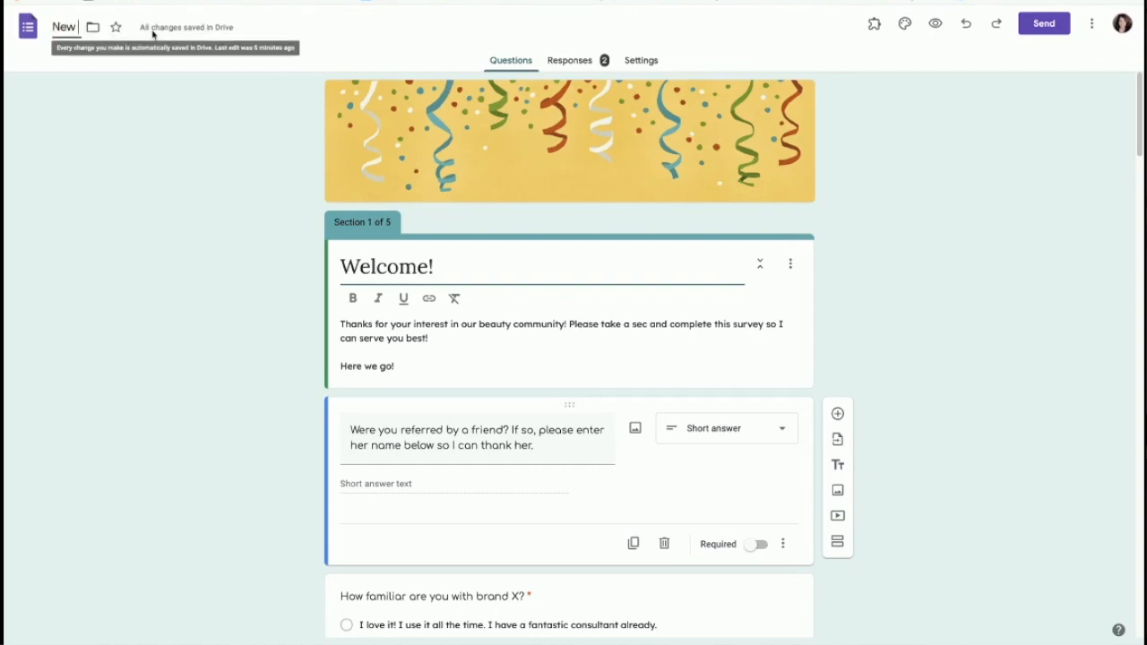
text( member)
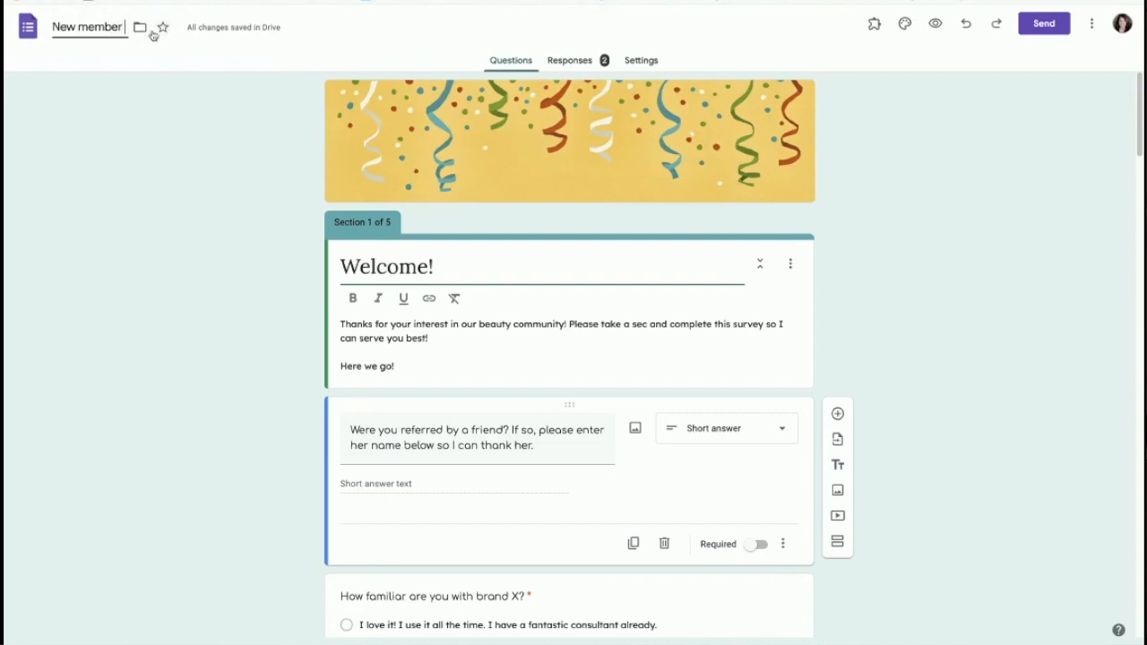
text( intake form)
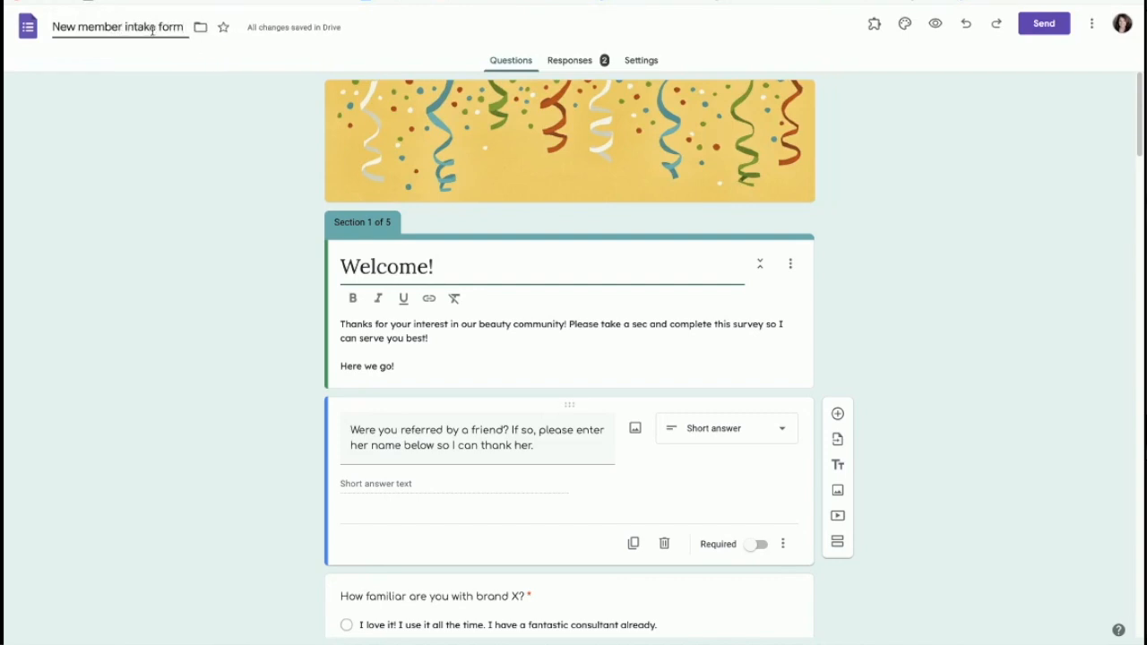
click(117, 67)
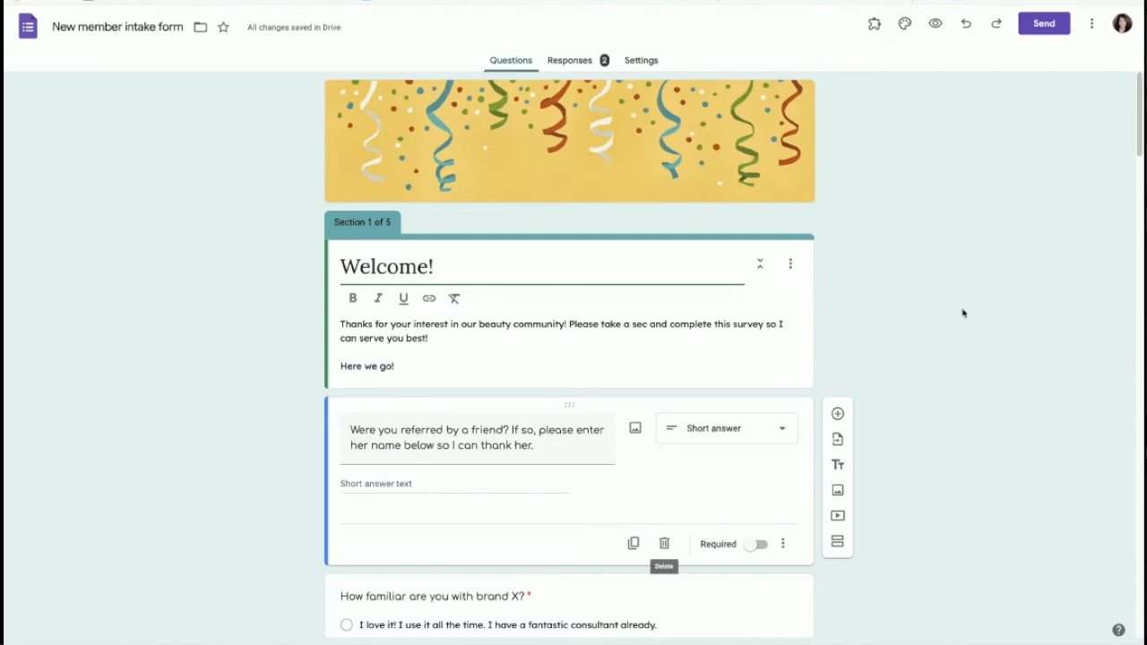
click(1091, 23)
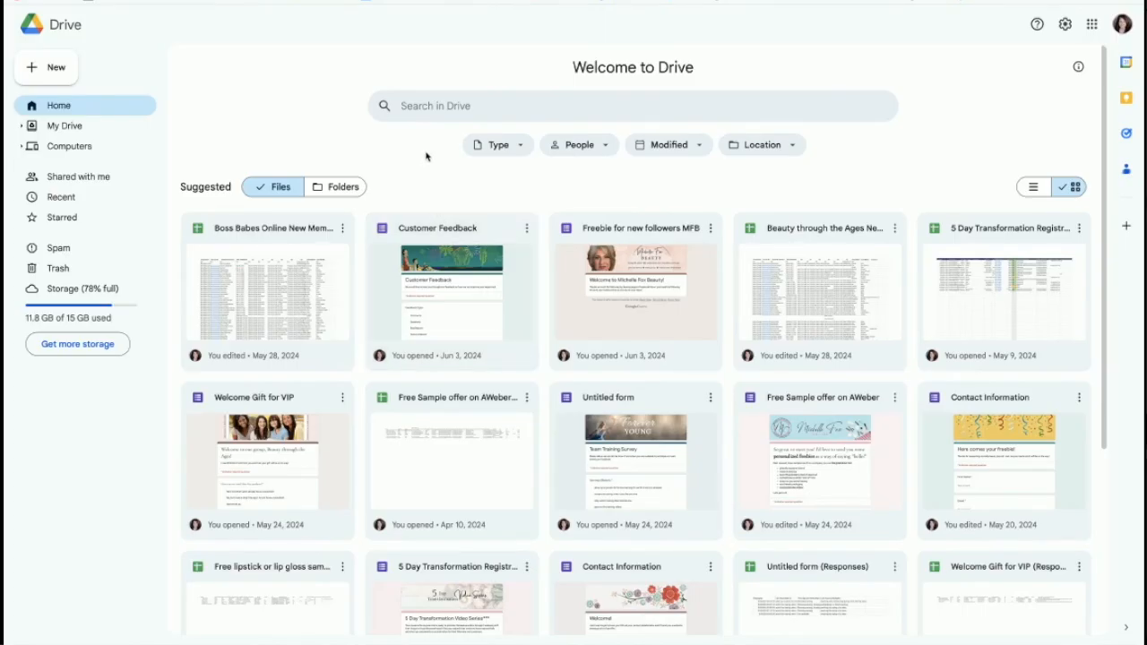
Step: Scroll the Drive home page and collapse the side panel so suggested files span the width
scroll(620, 204, down, 2)
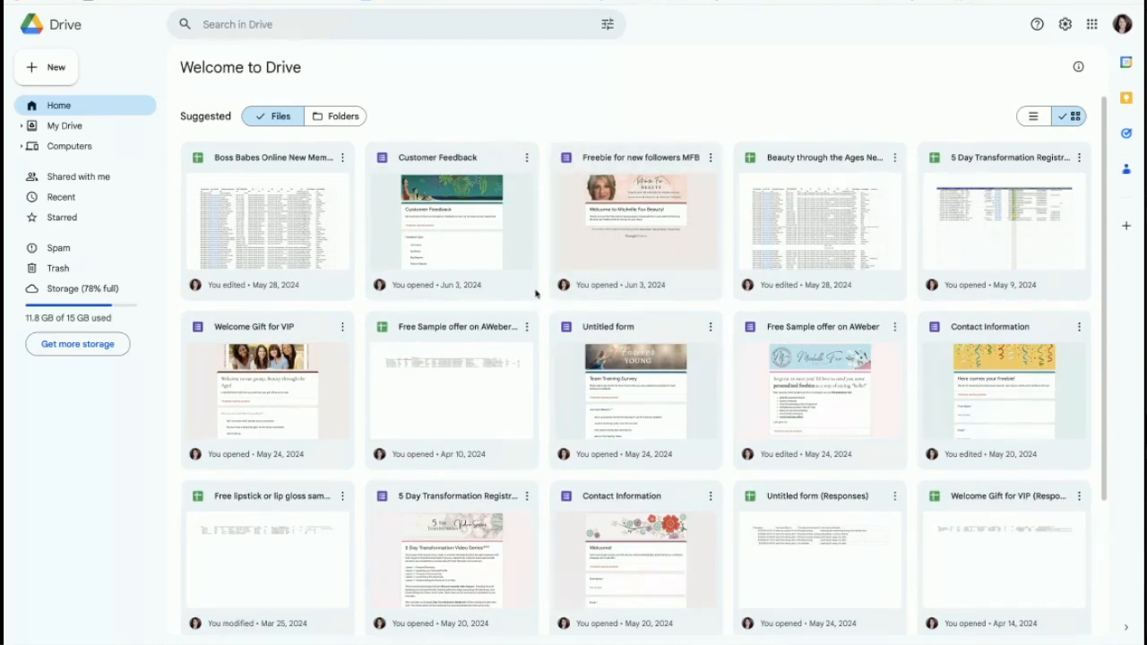
scroll(542, 291, down, 4)
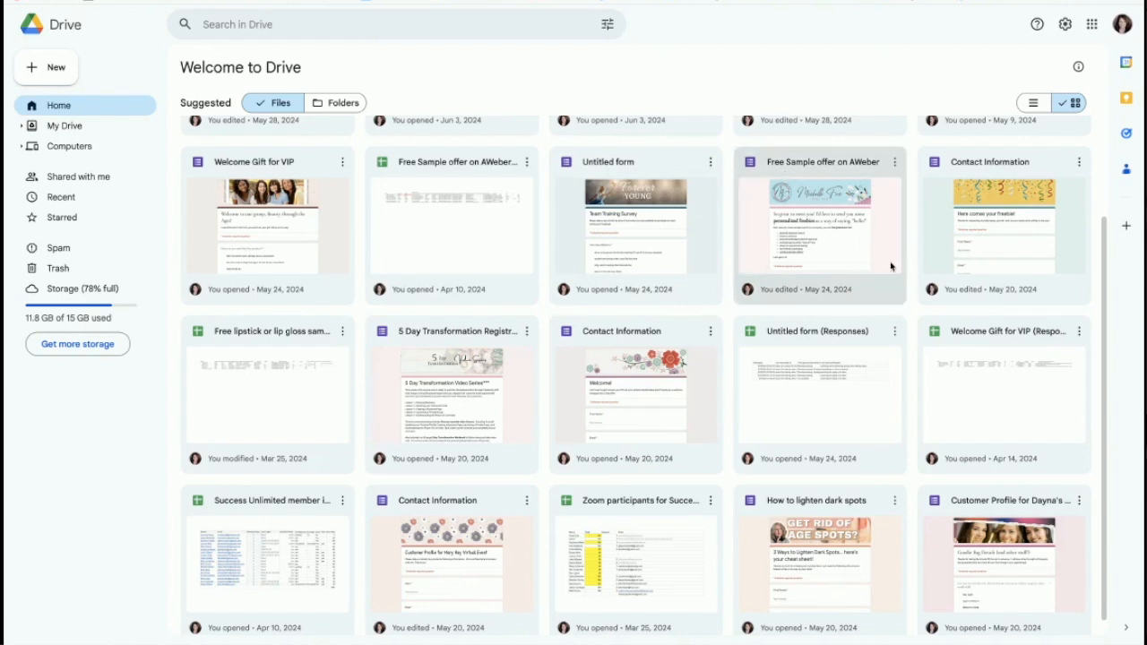
scroll(681, 376, down, 1)
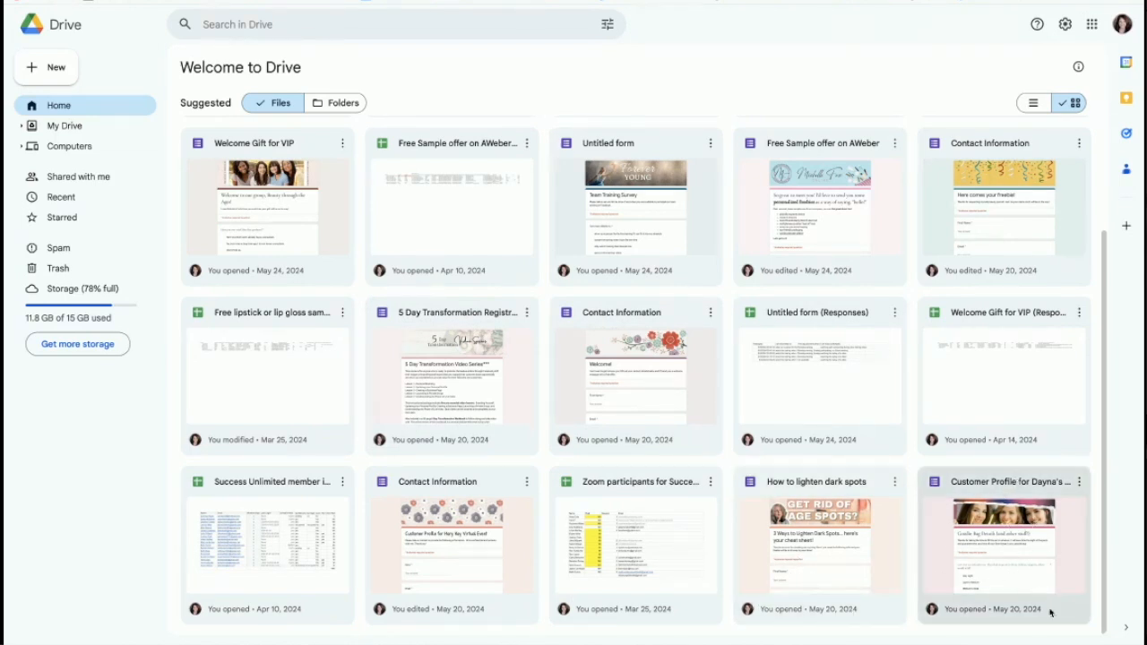
click(1127, 629)
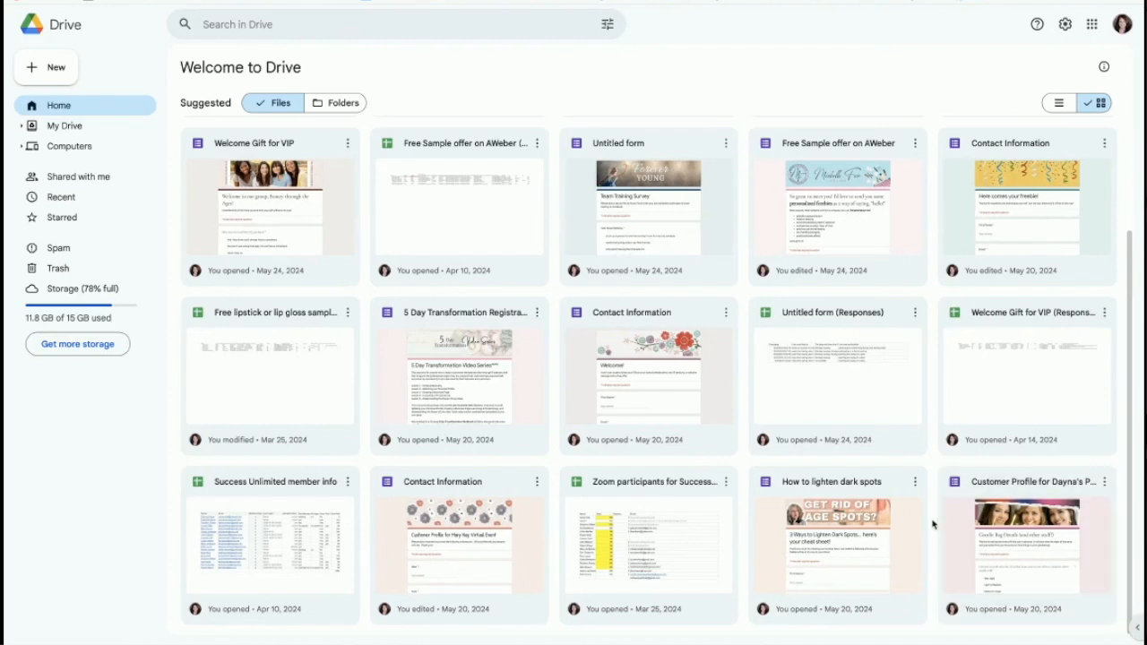